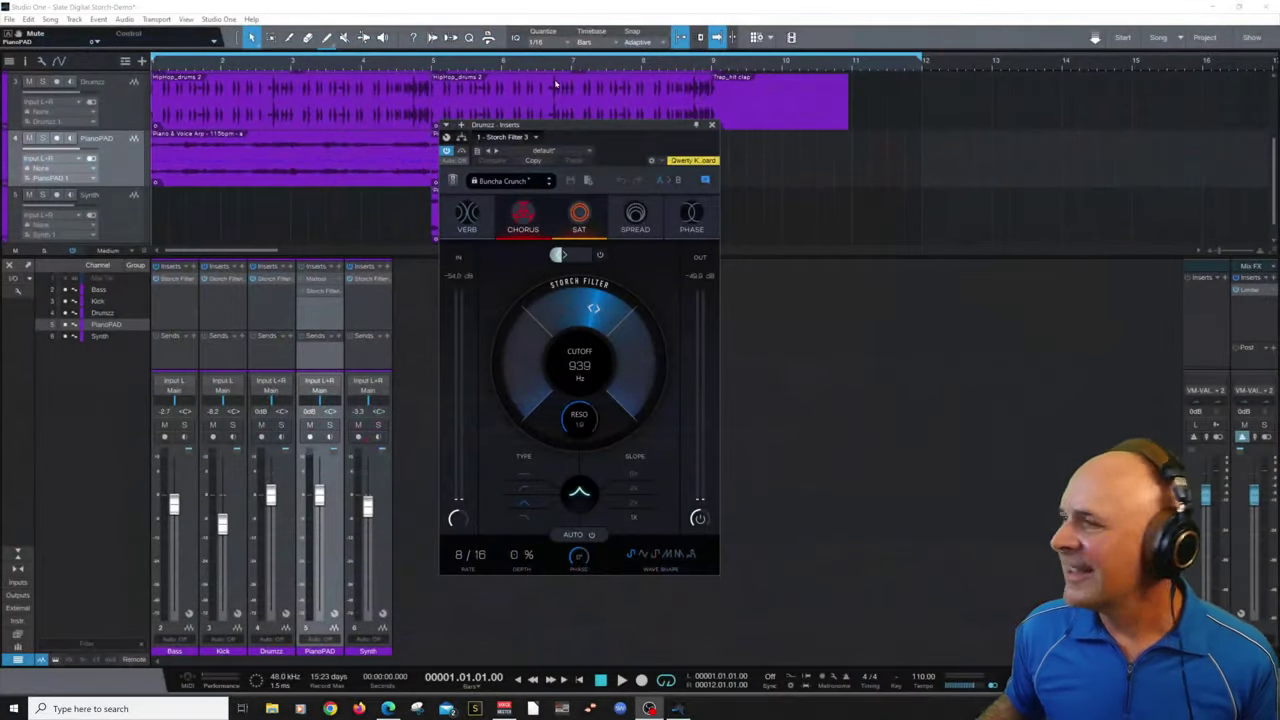
Play the full mix from the beginning to hear the Storch Filter settings on all tracks, and stop it
left_click(560, 125)
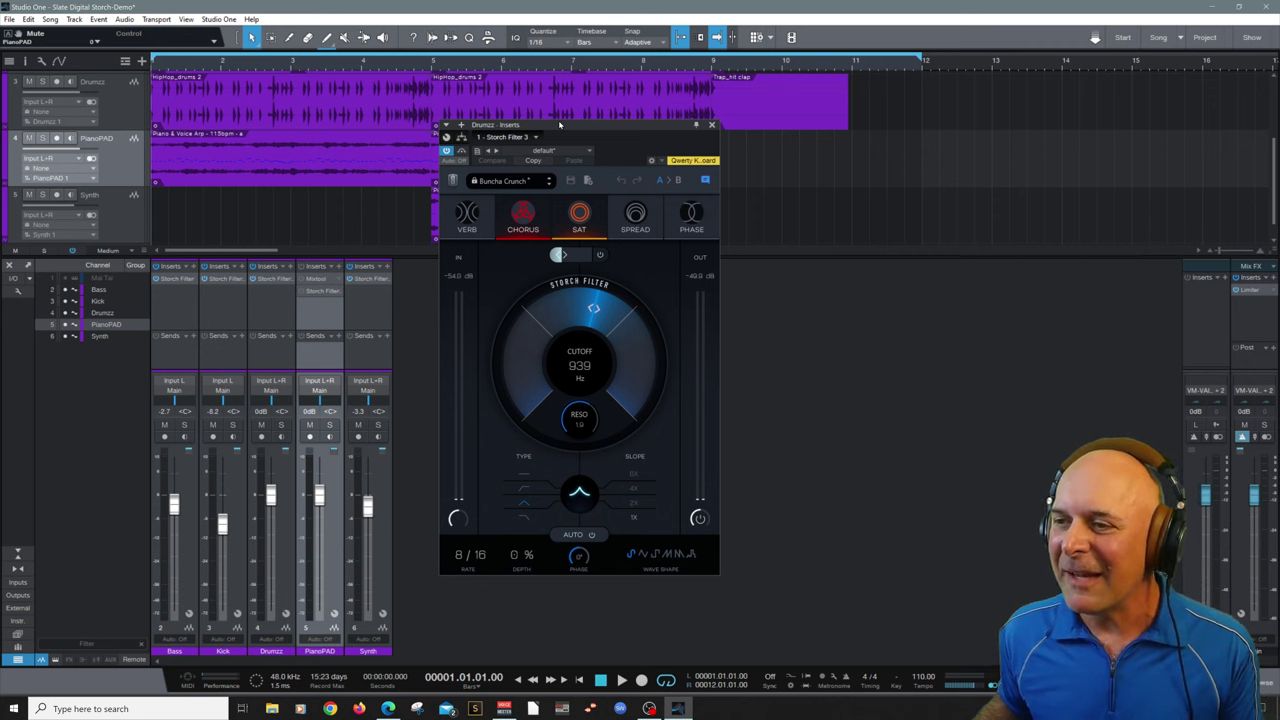
key("space")
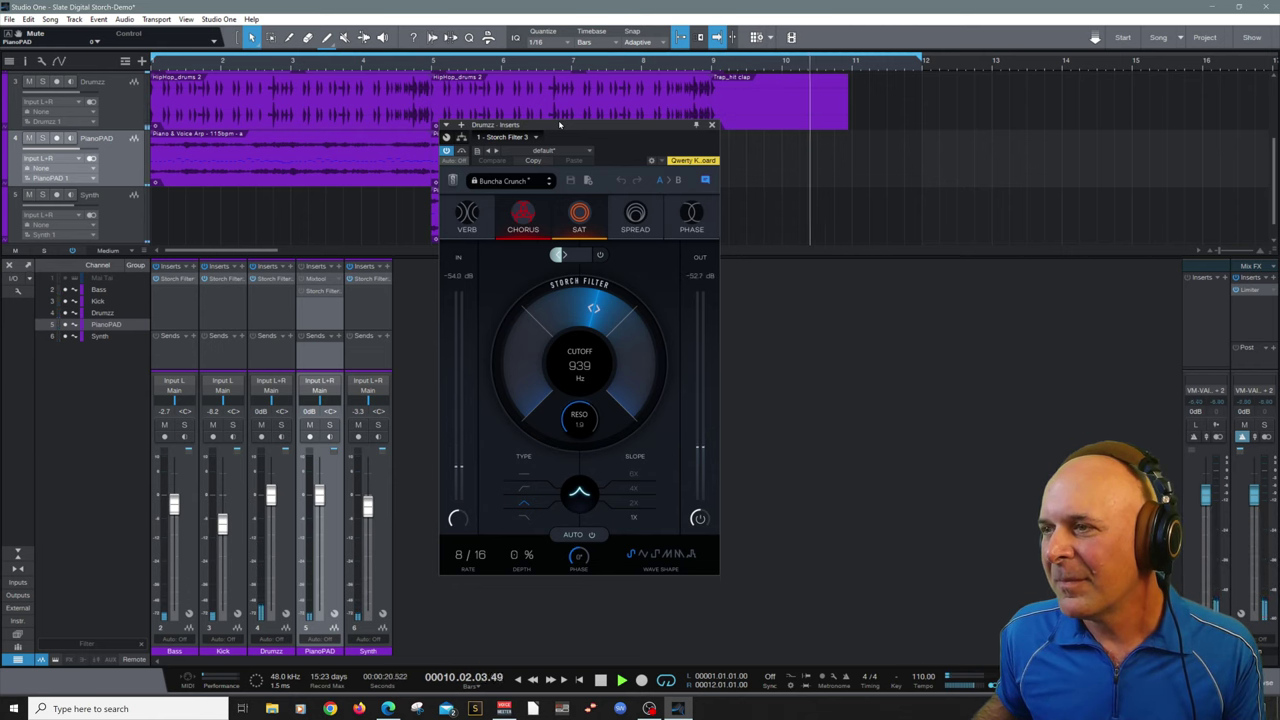
key("space")
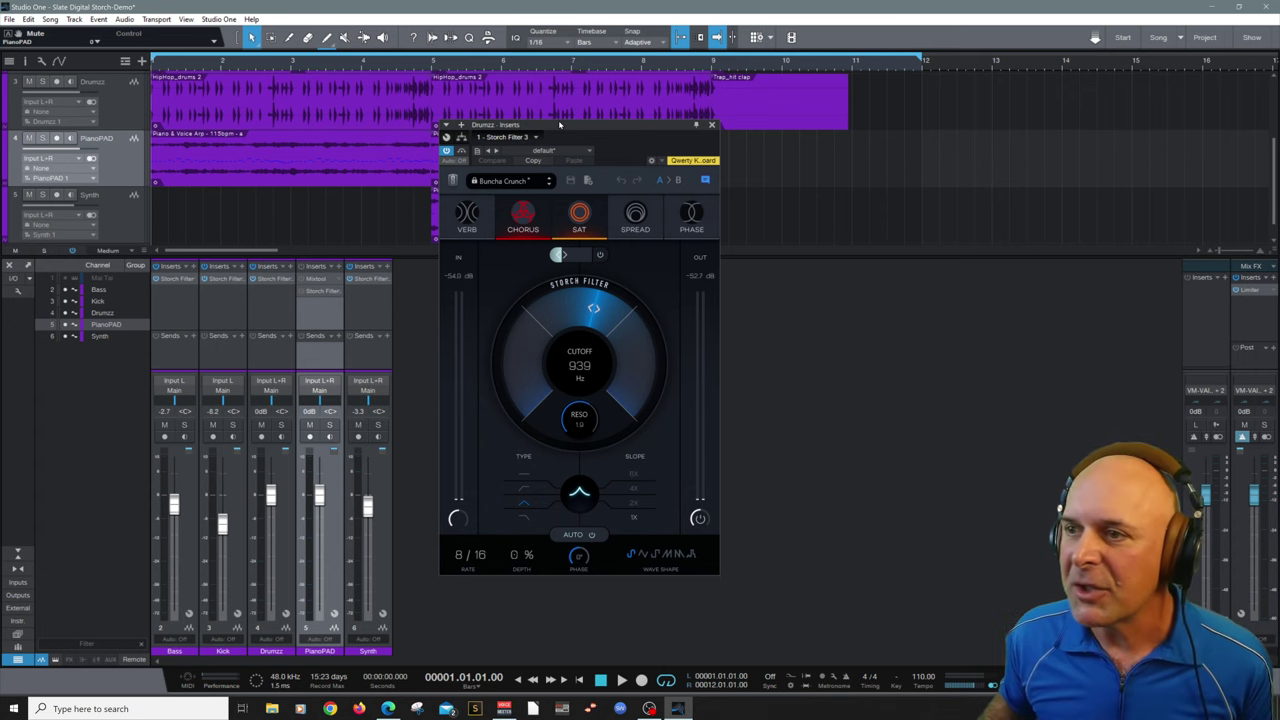
Close the Drumzz filter window and open the Storch Filter on the PianoPAD channel
left_click(711, 125)
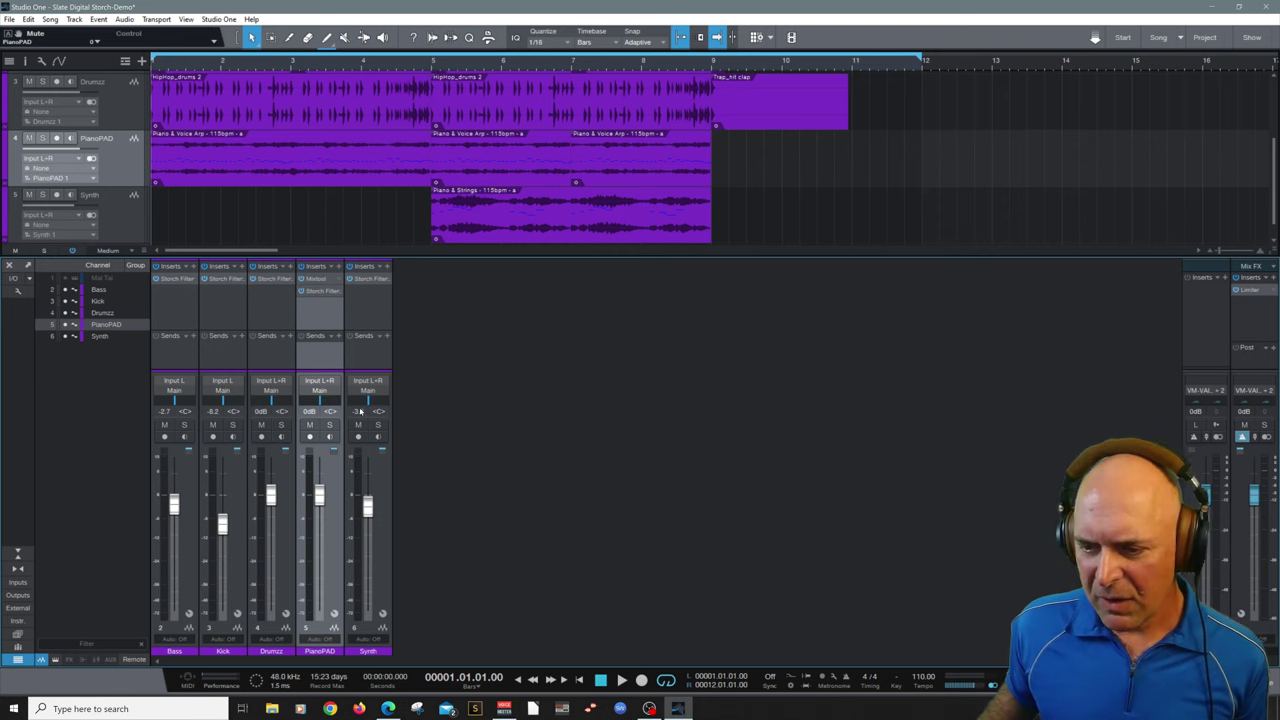
left_click(322, 291)
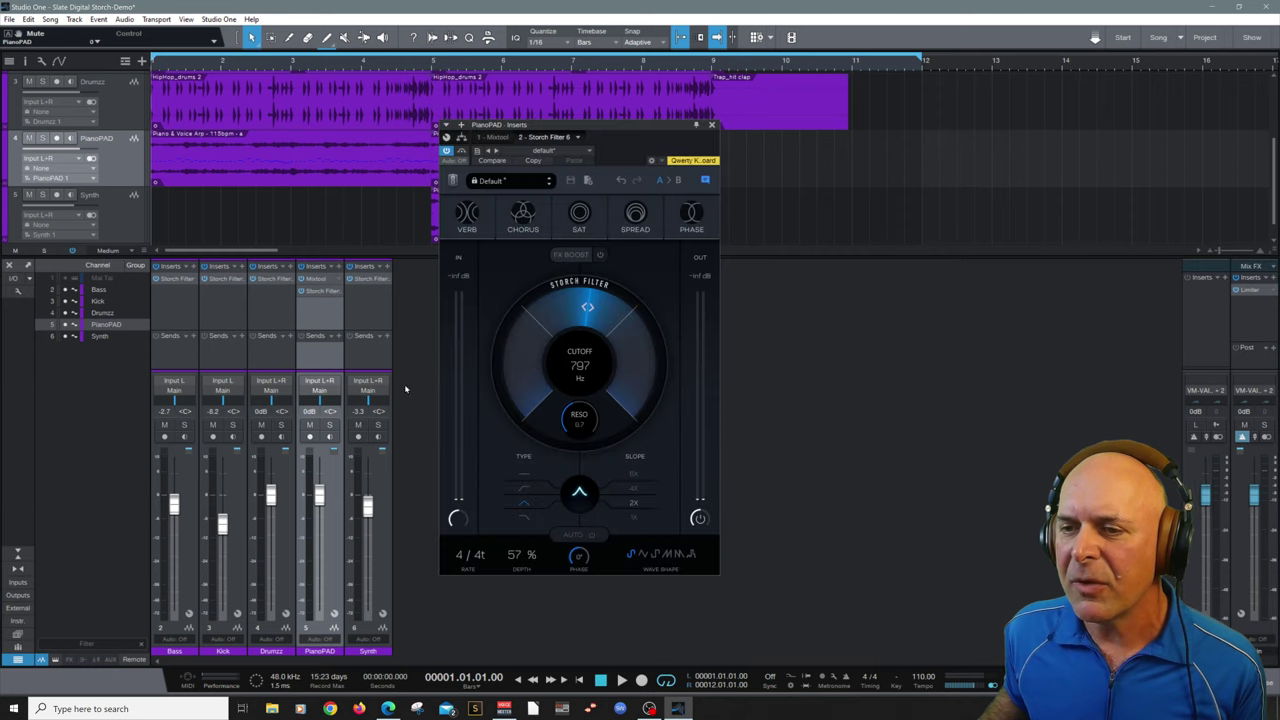
Solo the PianoPAD channel during playback and set its volume to -0.1 dB
mouse_move(326, 487)
left_mouse_down()
mouse_move(321, 514)
mouse_move(320, 501)
left_mouse_up()
key("space")
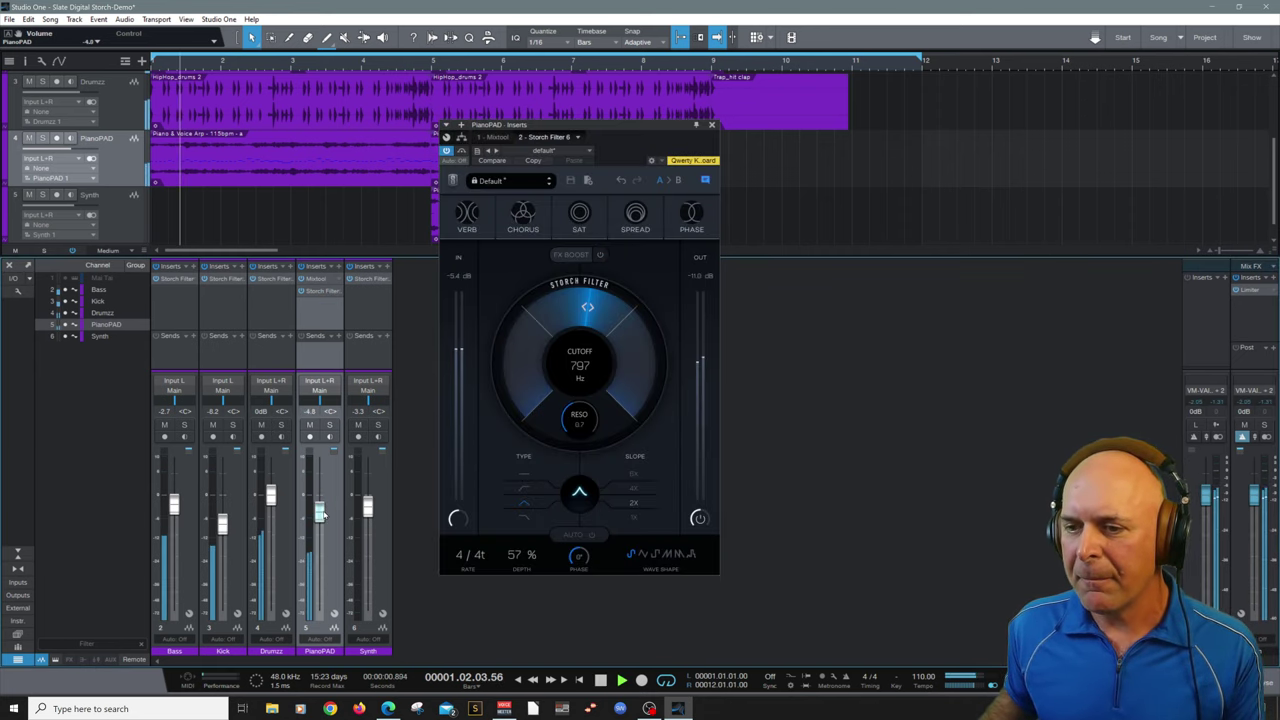
left_click(330, 425)
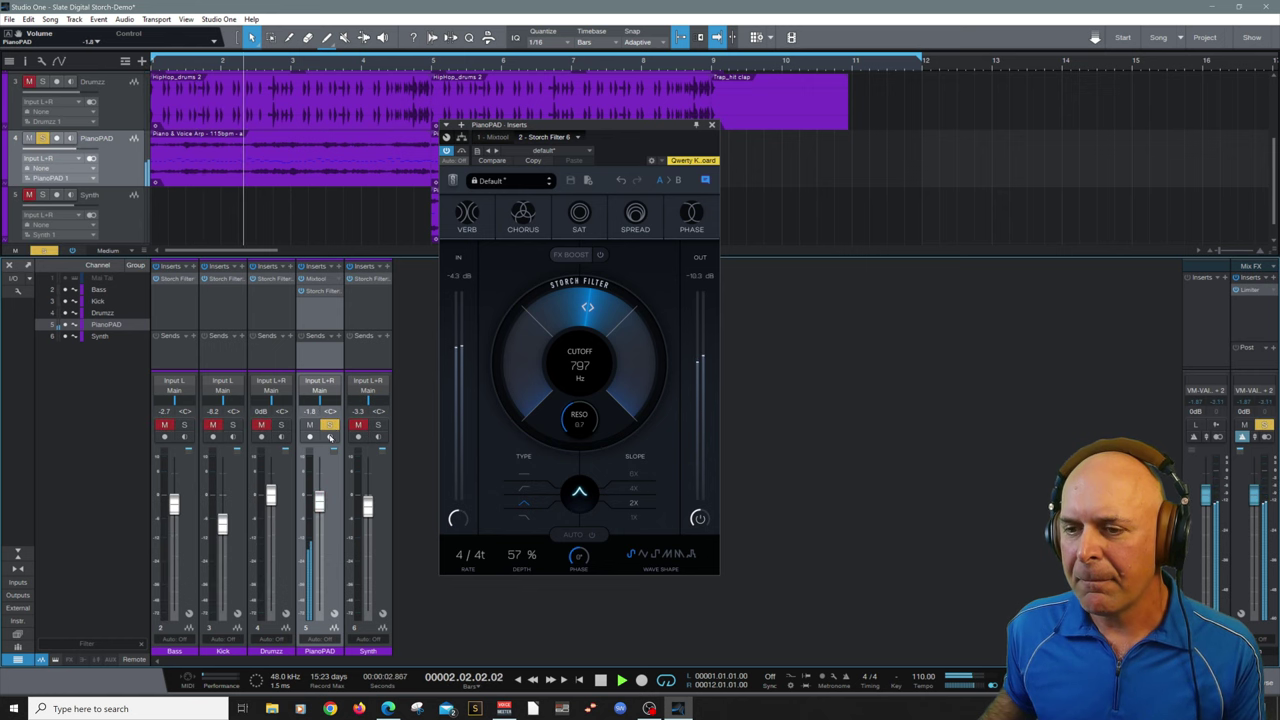
left_click_drag(320, 503, 320, 494)
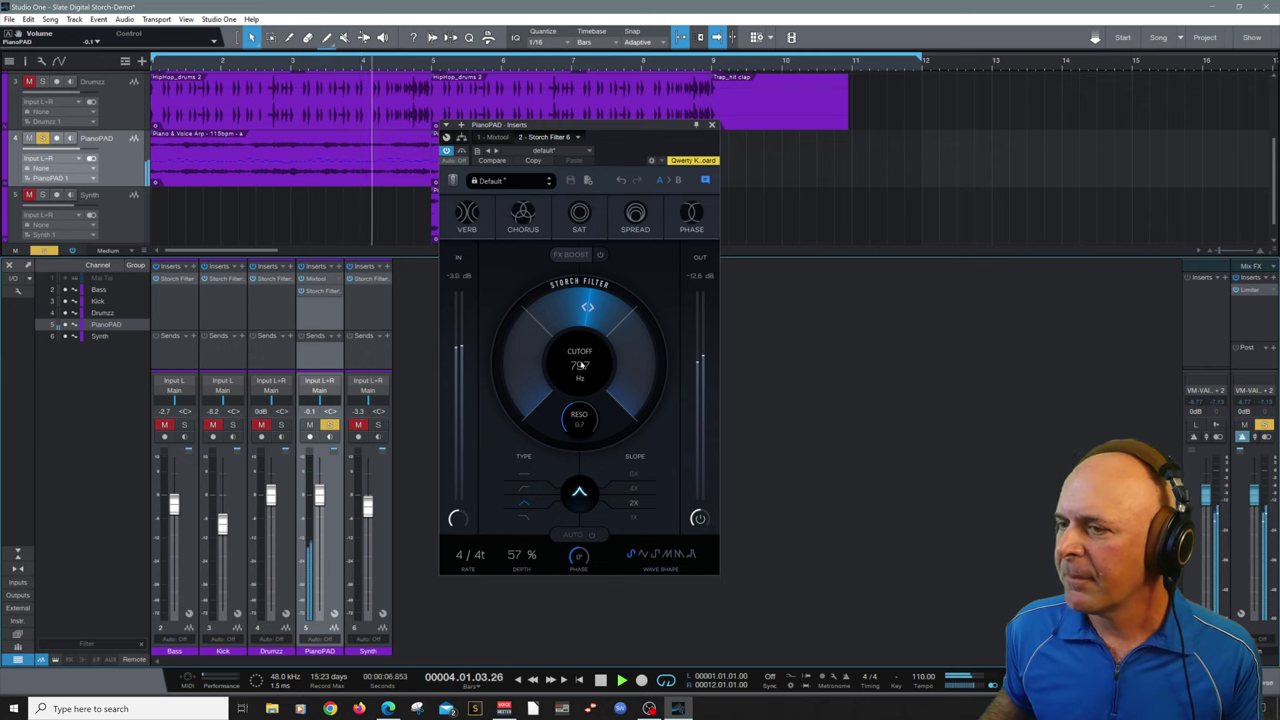
Stop playback and load the Default preset in the PianoPAD Storch Filter
key("space")
left_click(518, 184)
left_click(505, 203)
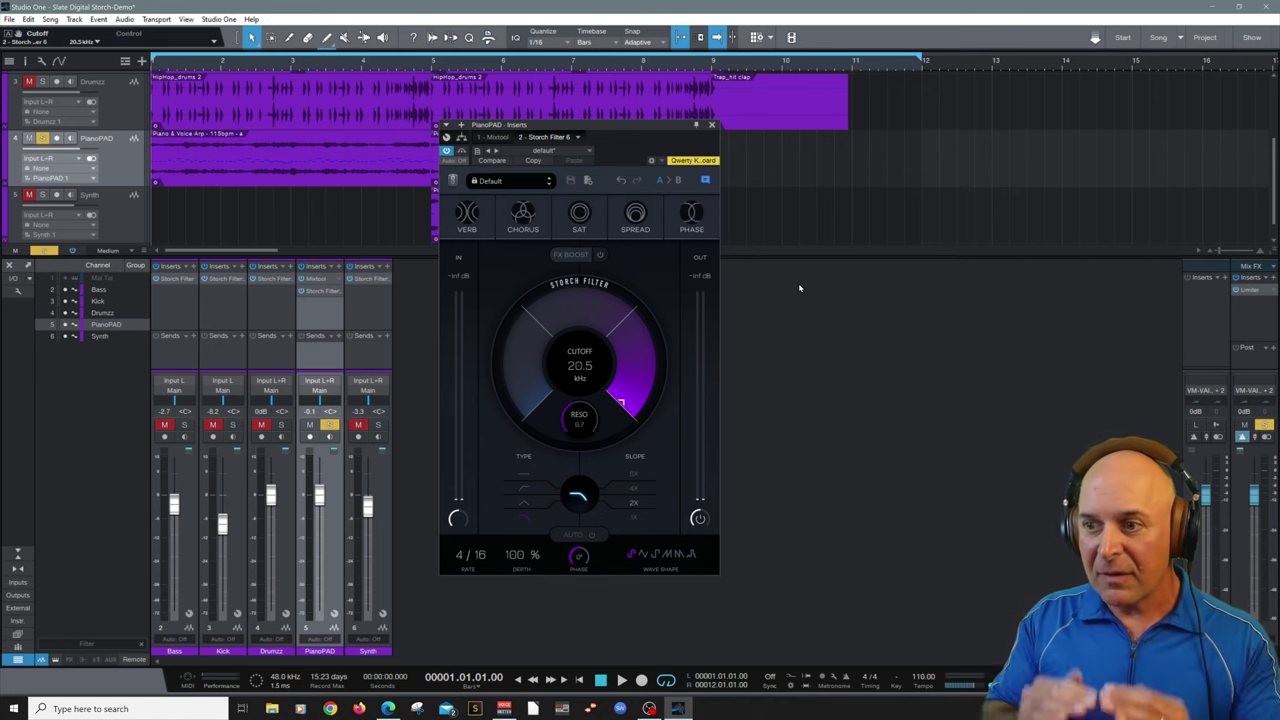
Play the soloed PianoPAD with the Default filter active and bypassed to compare, leaving the filter switched on
key("space")
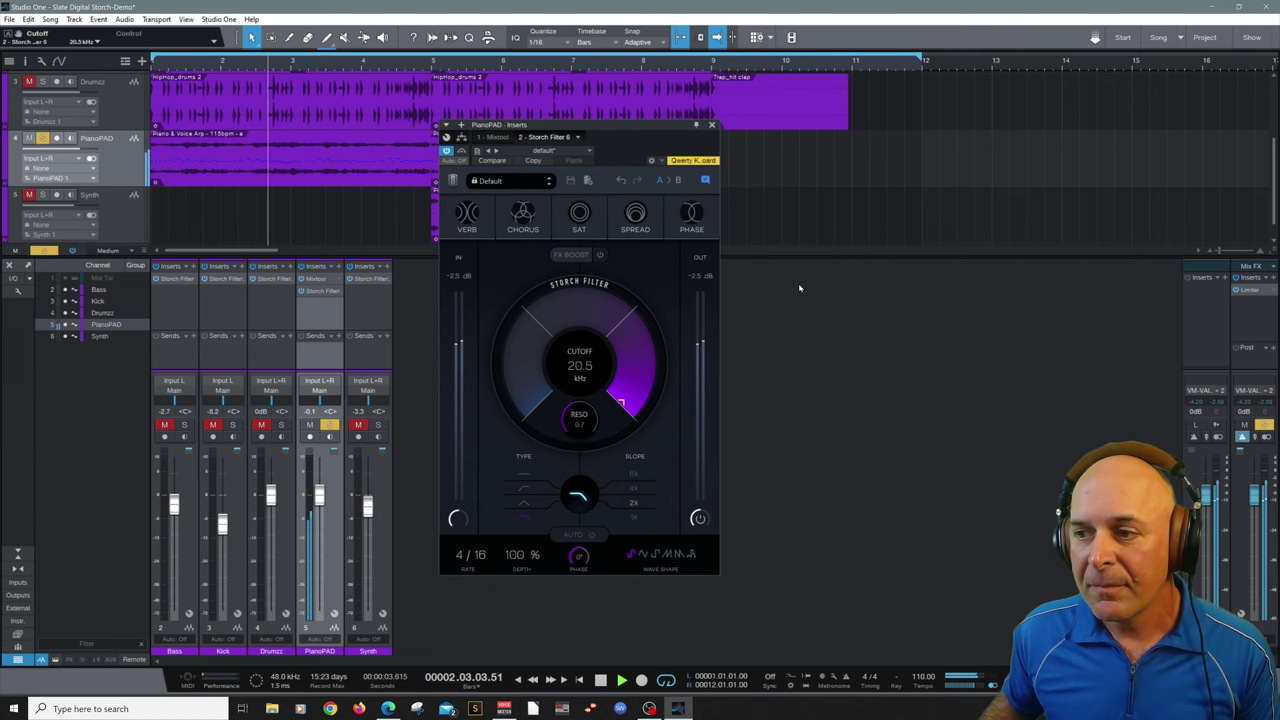
key("space")
key("space")
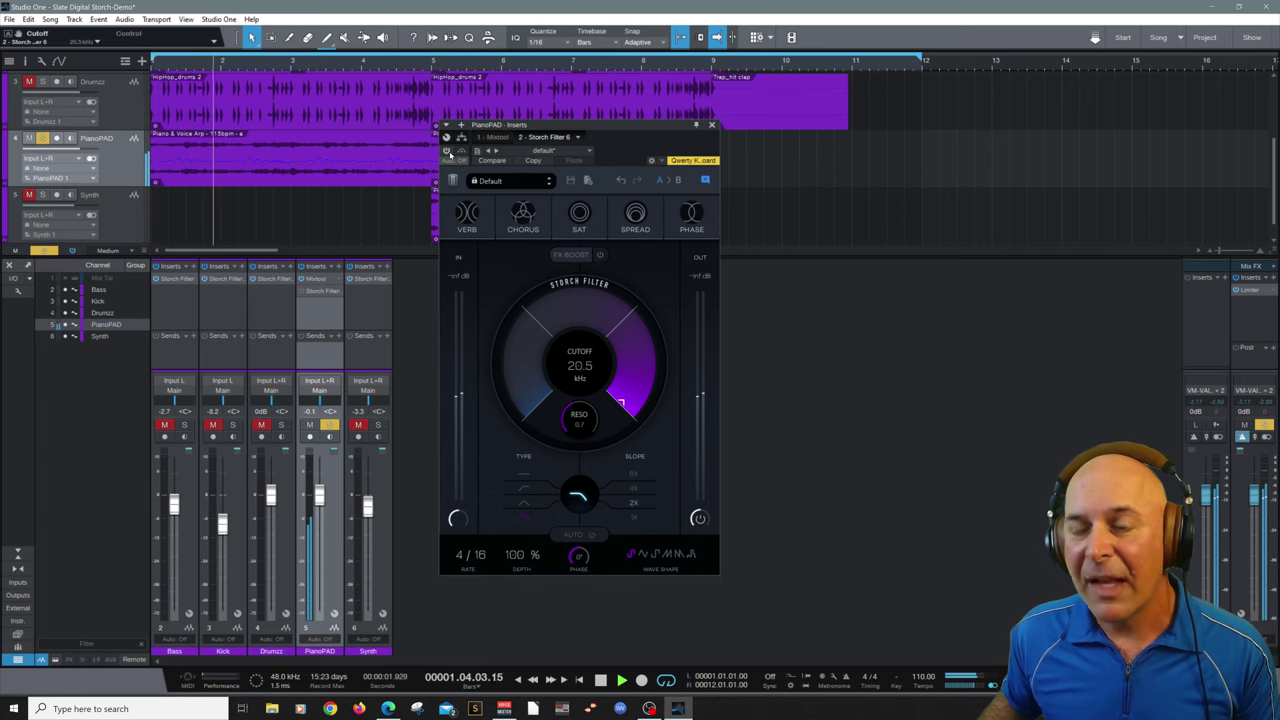
key("space")
left_click(446, 150)
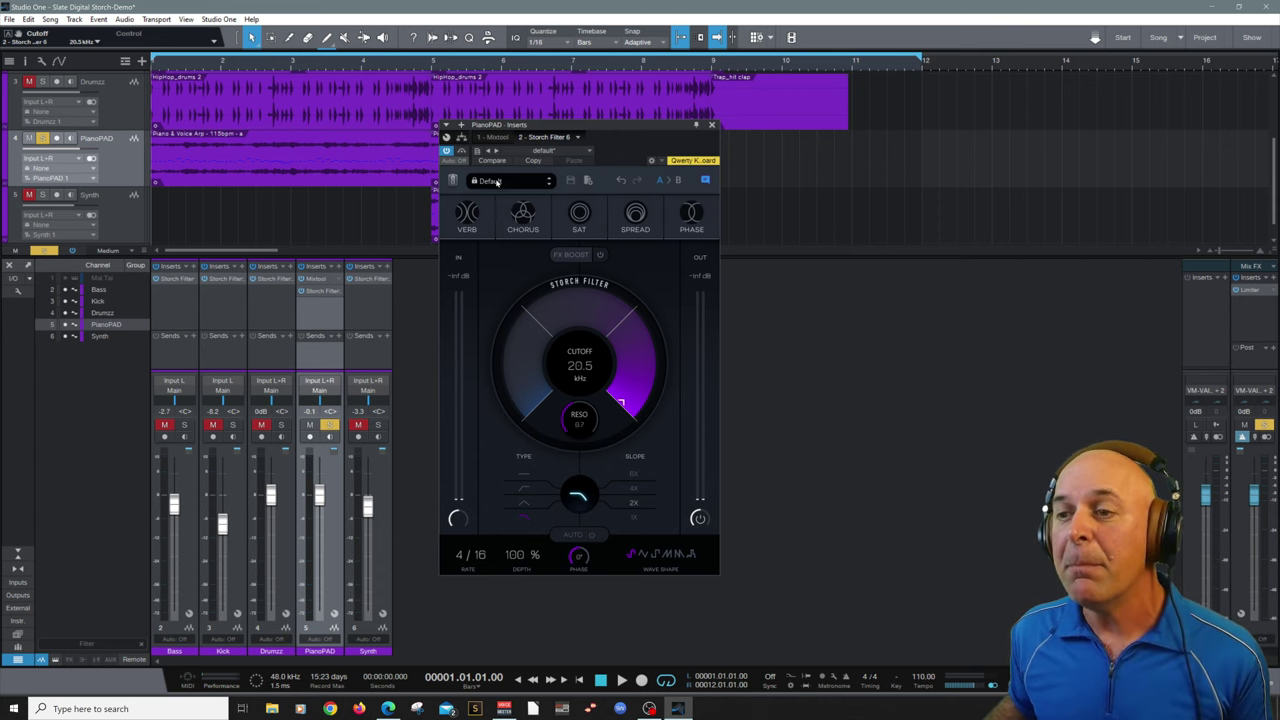
Examine the Storch Filter preset list from User Presets and Bass to Mix and Vocals, keeping the Default preset
left_click(496, 181)
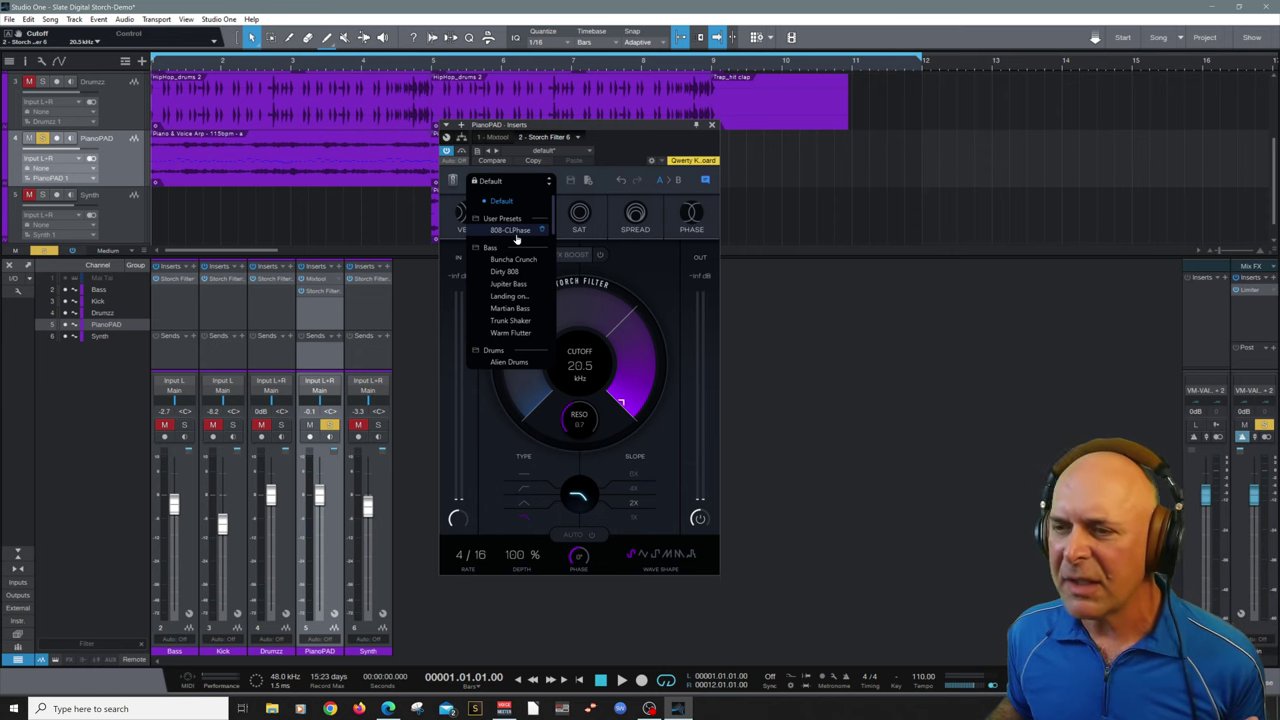
scroll(516, 244, "down", 2)
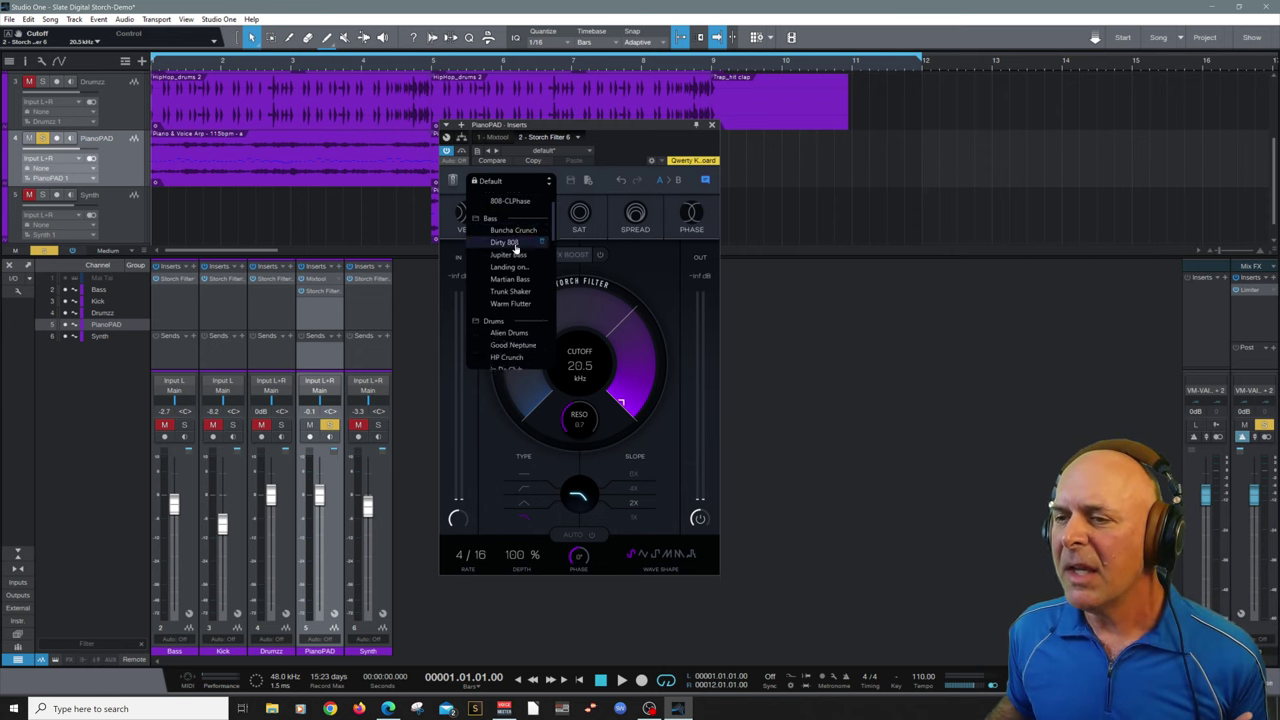
scroll(516, 246, "down", 7)
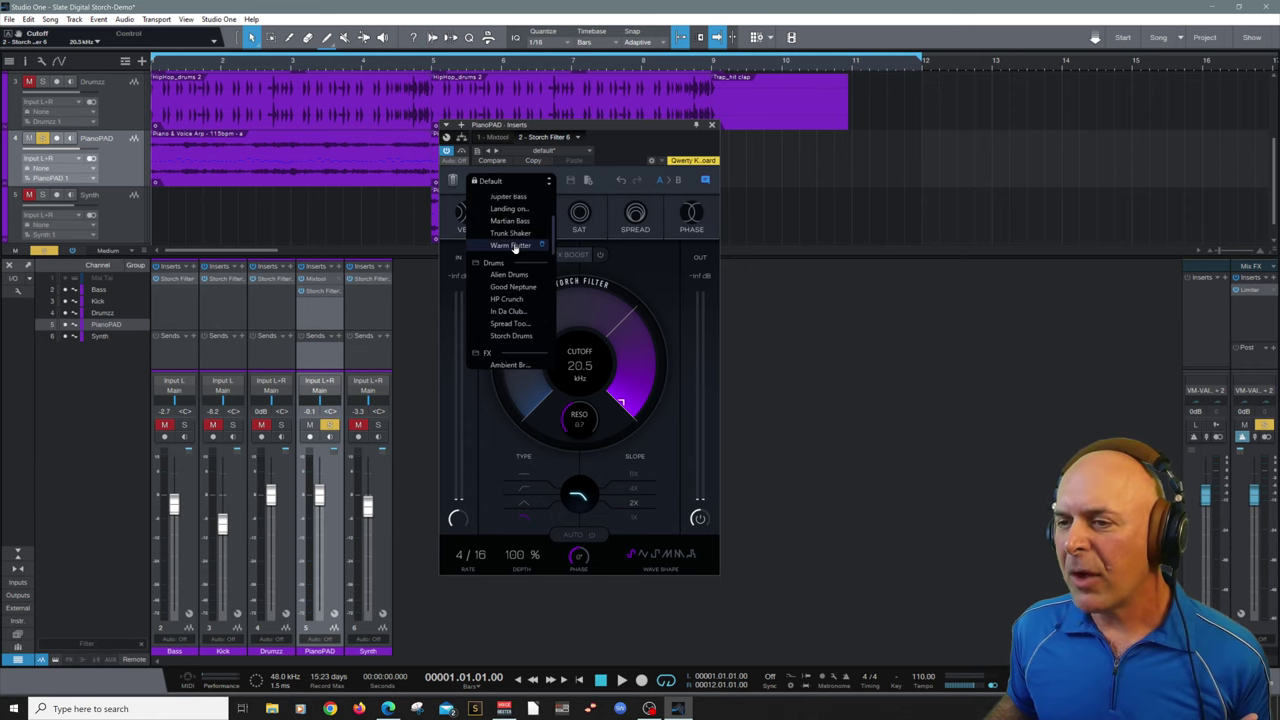
scroll(515, 247, "down", 10)
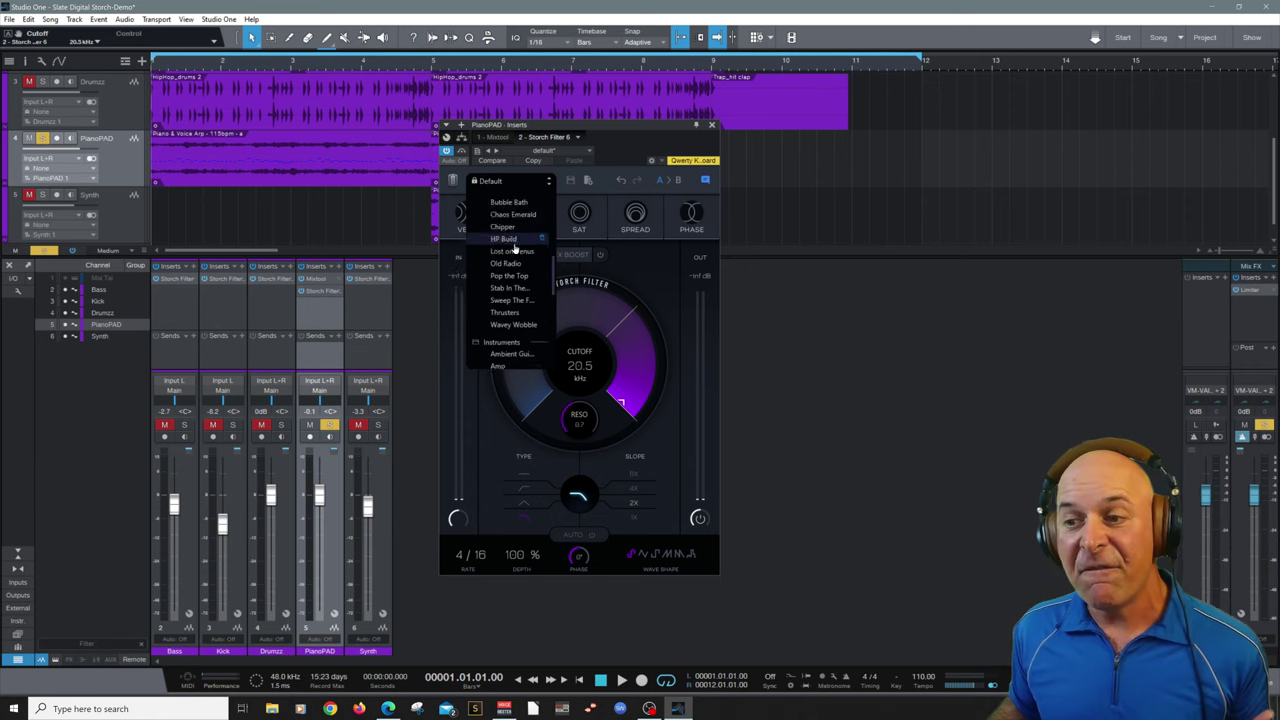
scroll(513, 246, "down", 3)
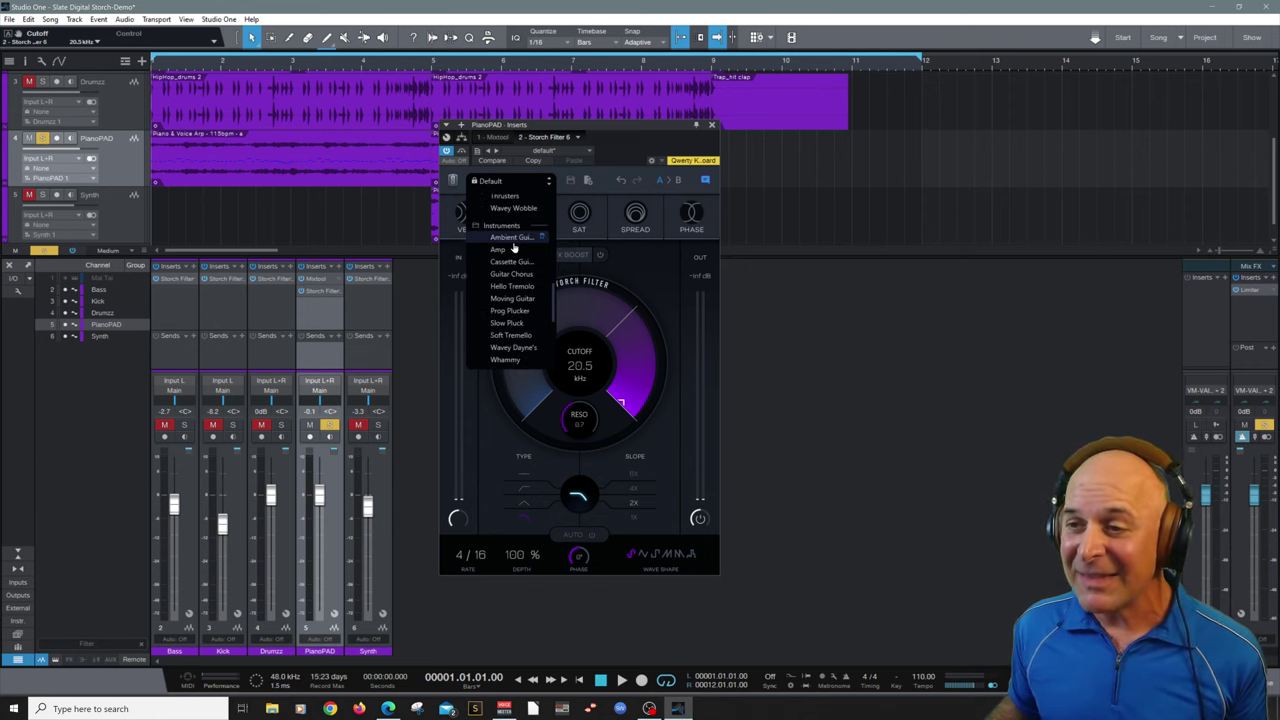
scroll(513, 245, "down", 1)
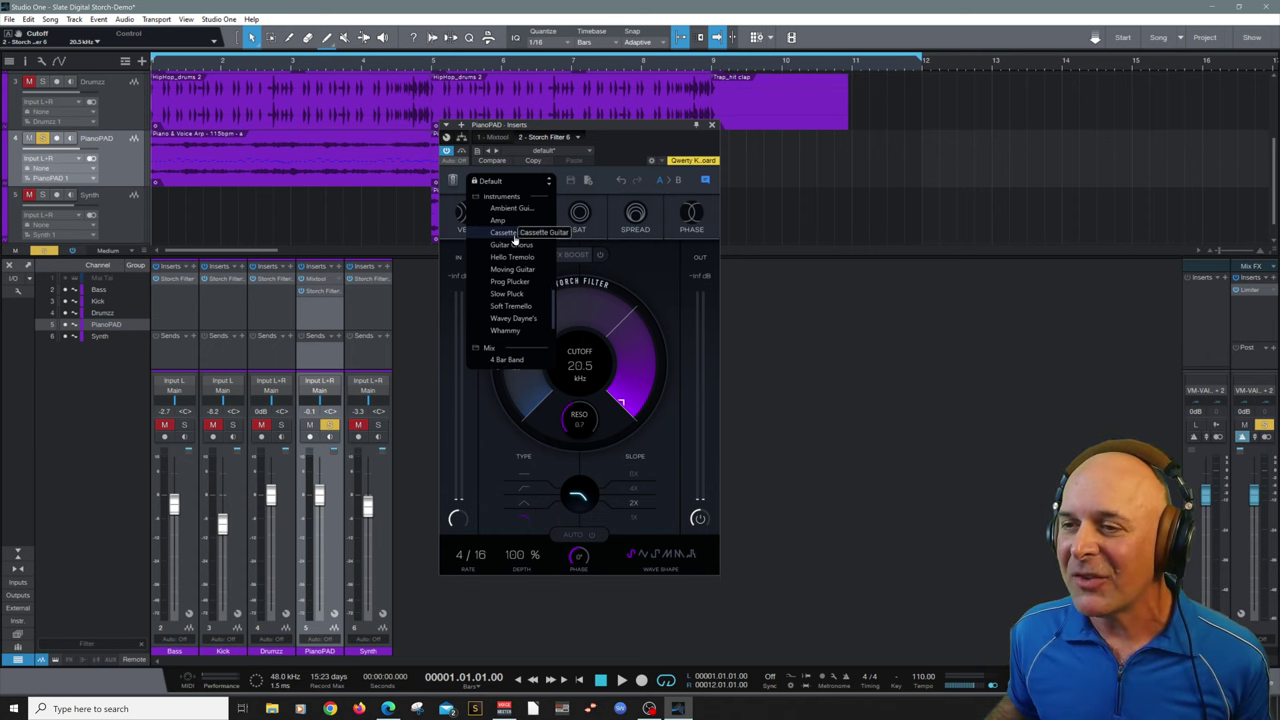
scroll(513, 240, "down", 4)
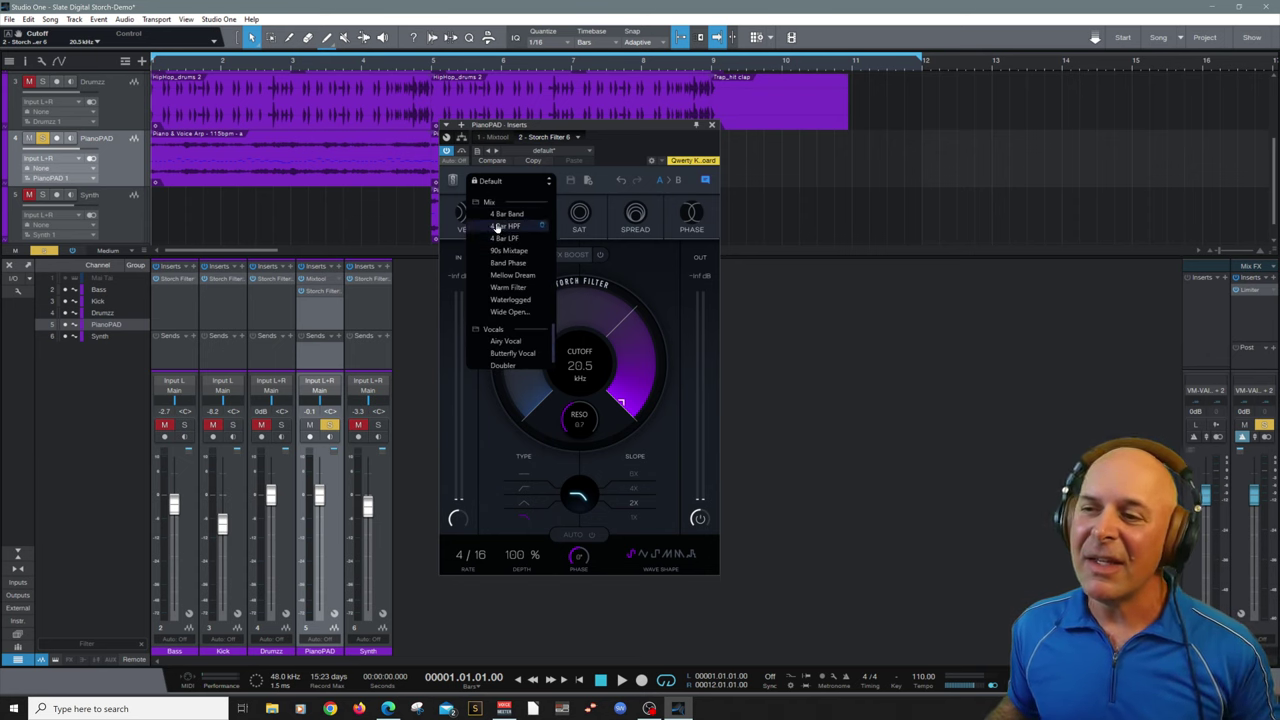
scroll(497, 217, "down", 2)
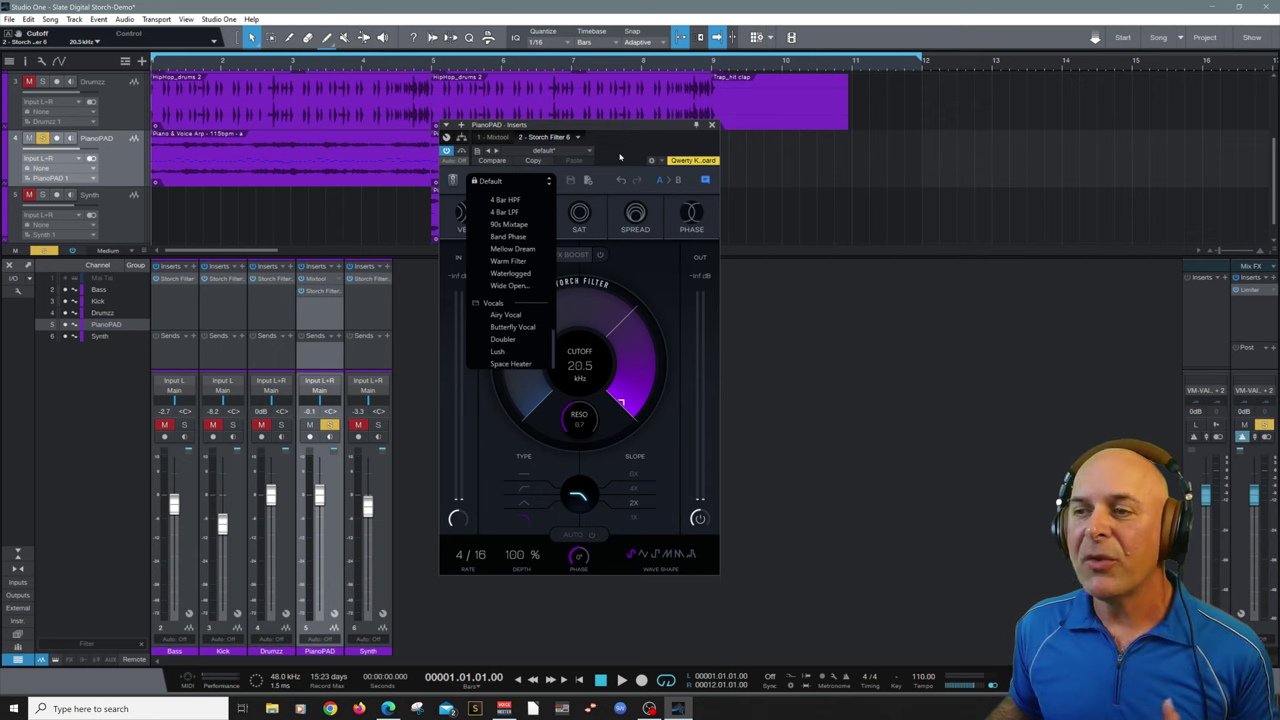
left_click(512, 183)
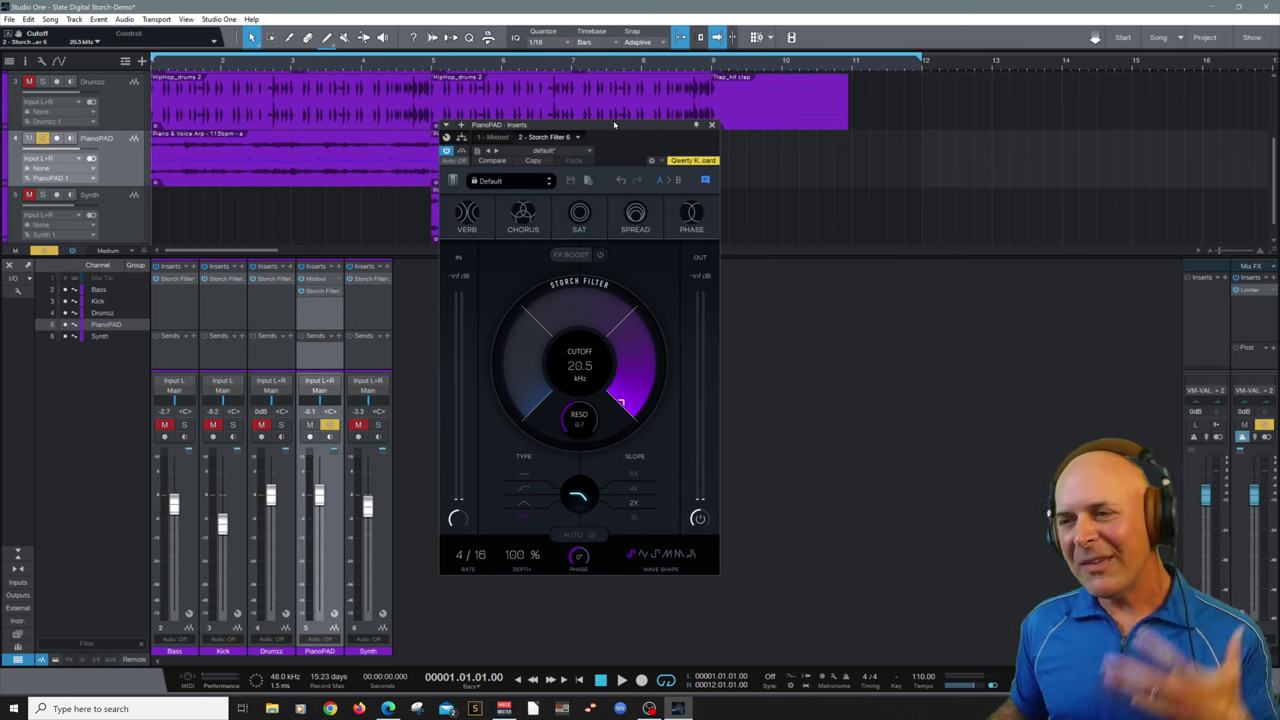
View the Storch Filter information page and return to the filter controls
left_click(452, 181)
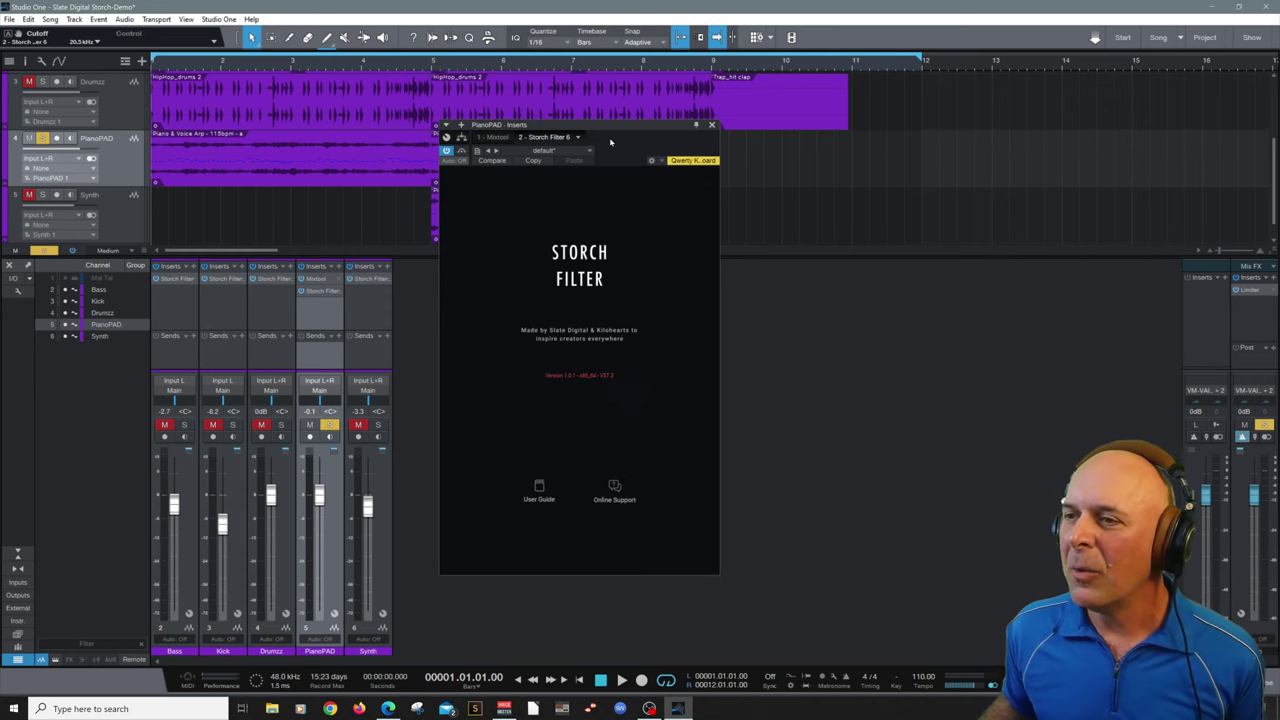
left_click(622, 197)
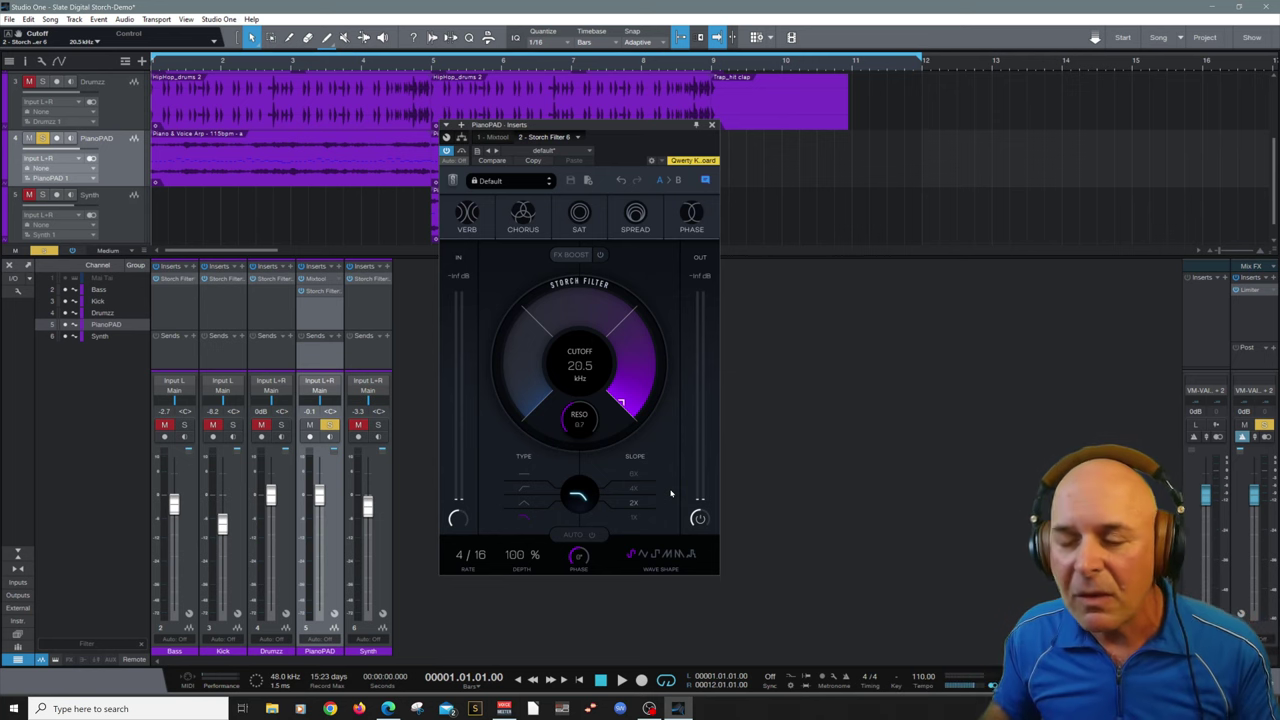
Enable the Verb effect and set the filter type to No Pass on the PianoPAD filter
left_click(467, 216)
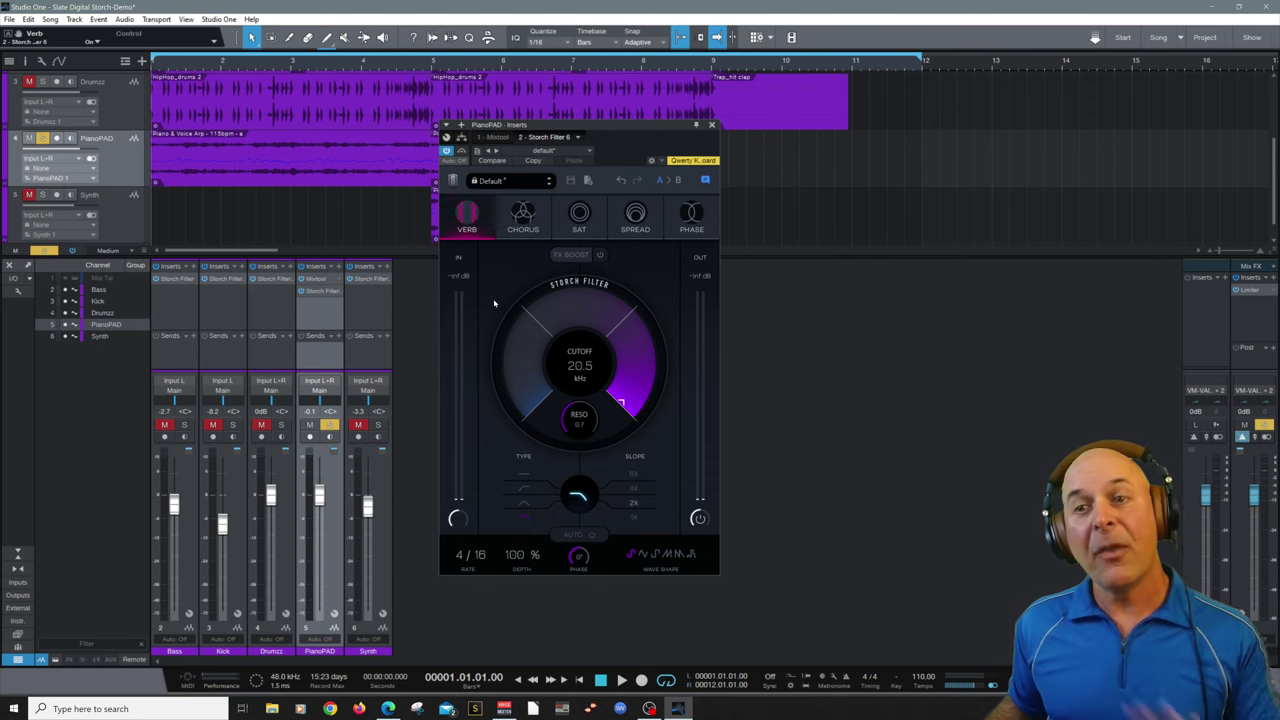
left_click(520, 480)
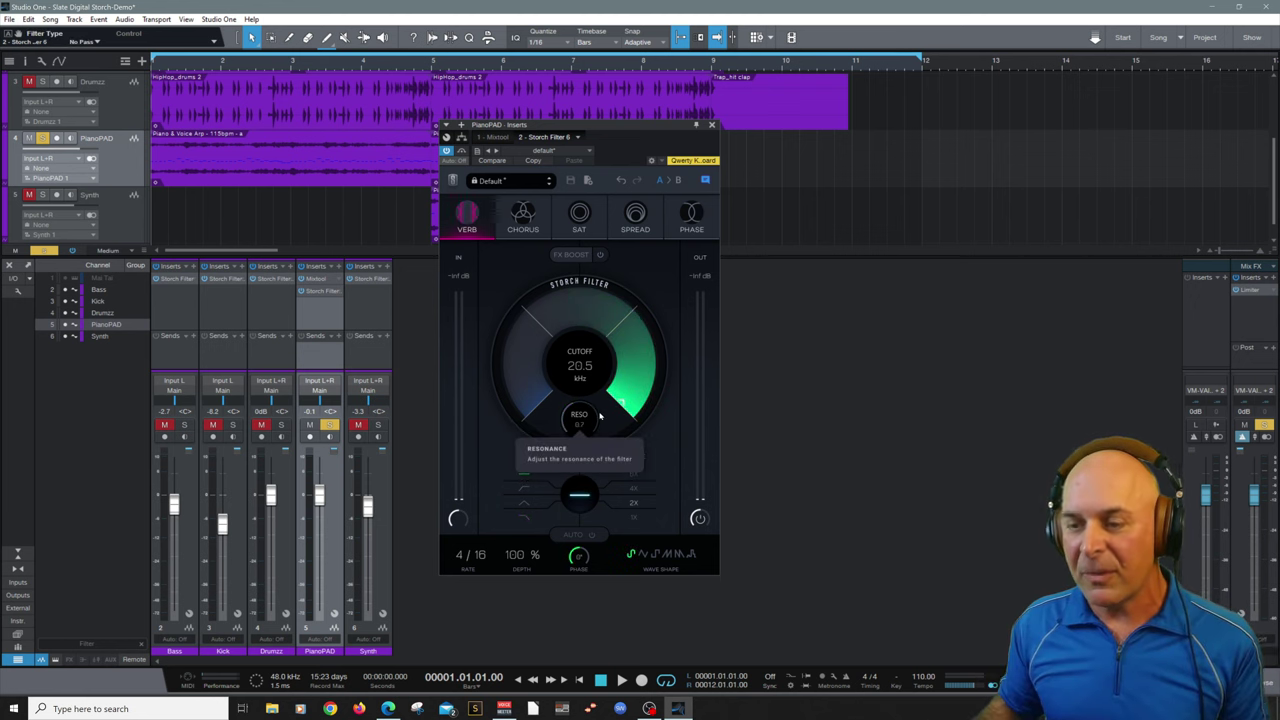
left_click_drag(580, 366, 587, 304)
Play the soloed PianoPAD while switching Verb off and on to compare the sound, and stop playback
key("space")
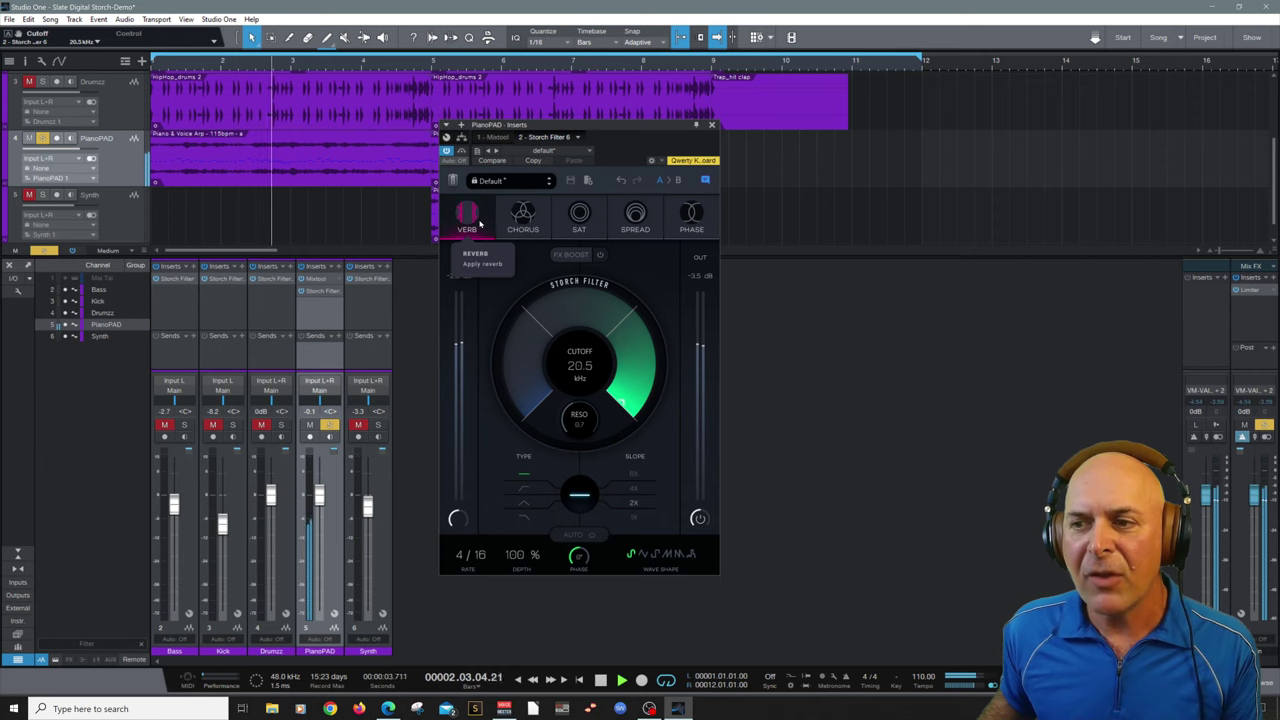
left_click(480, 224)
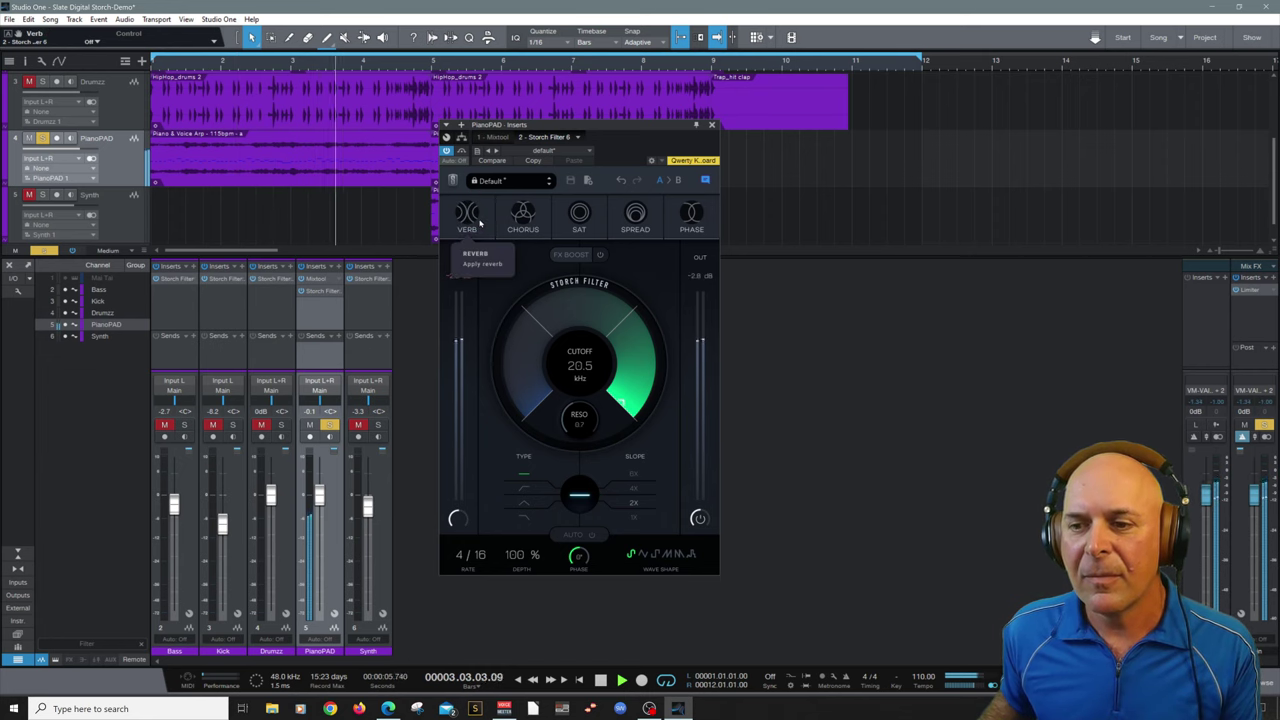
left_click(478, 222)
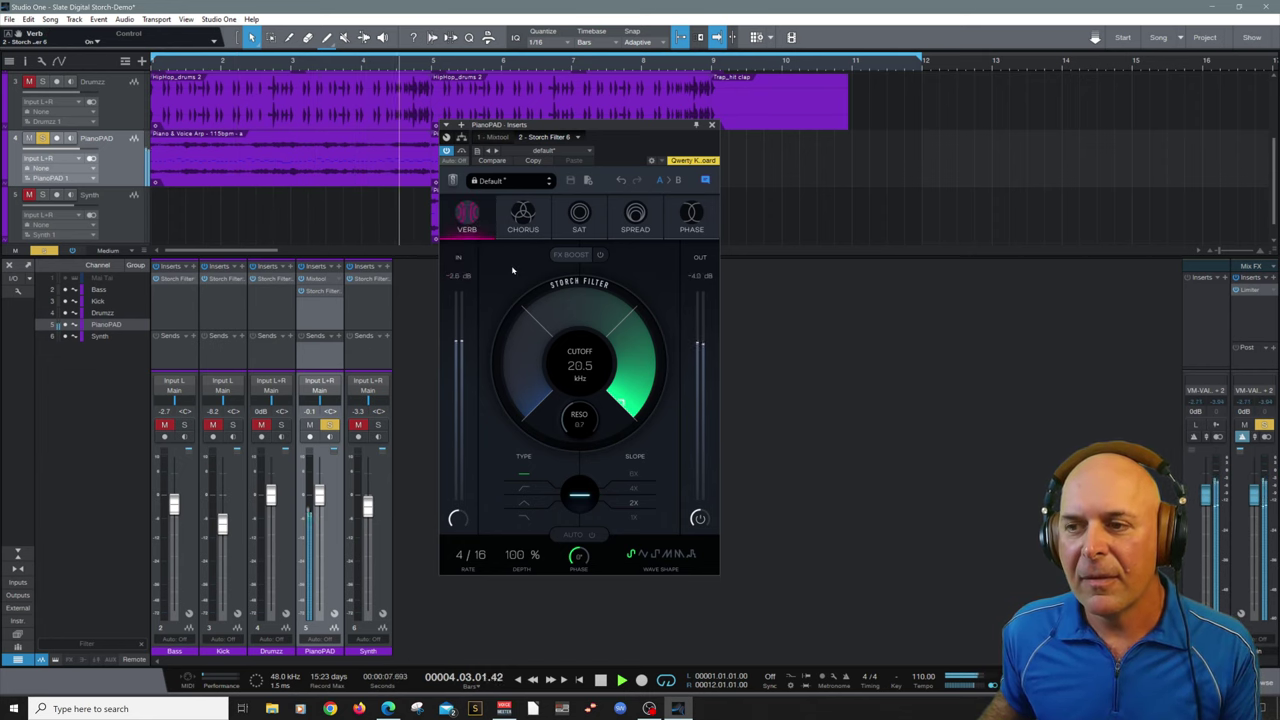
key("space")
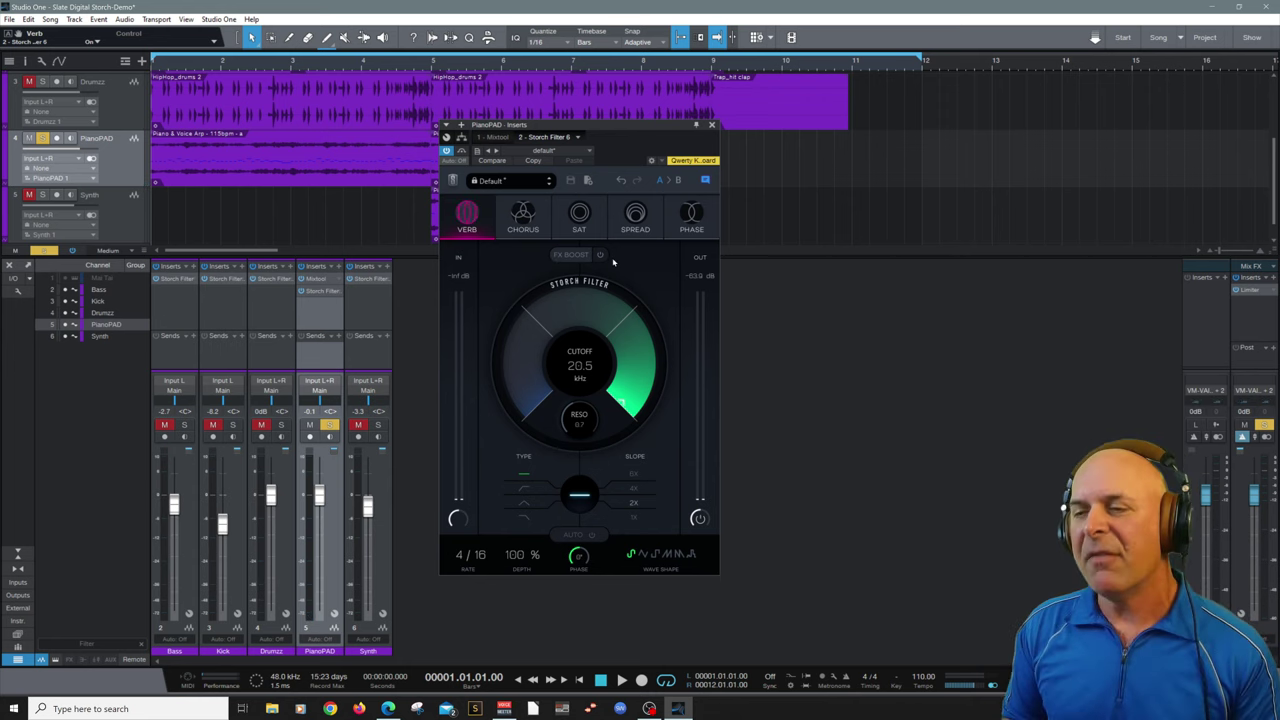
Enable the Chorus, Sat, Spread and Phase effects together with Verb
left_click(510, 216)
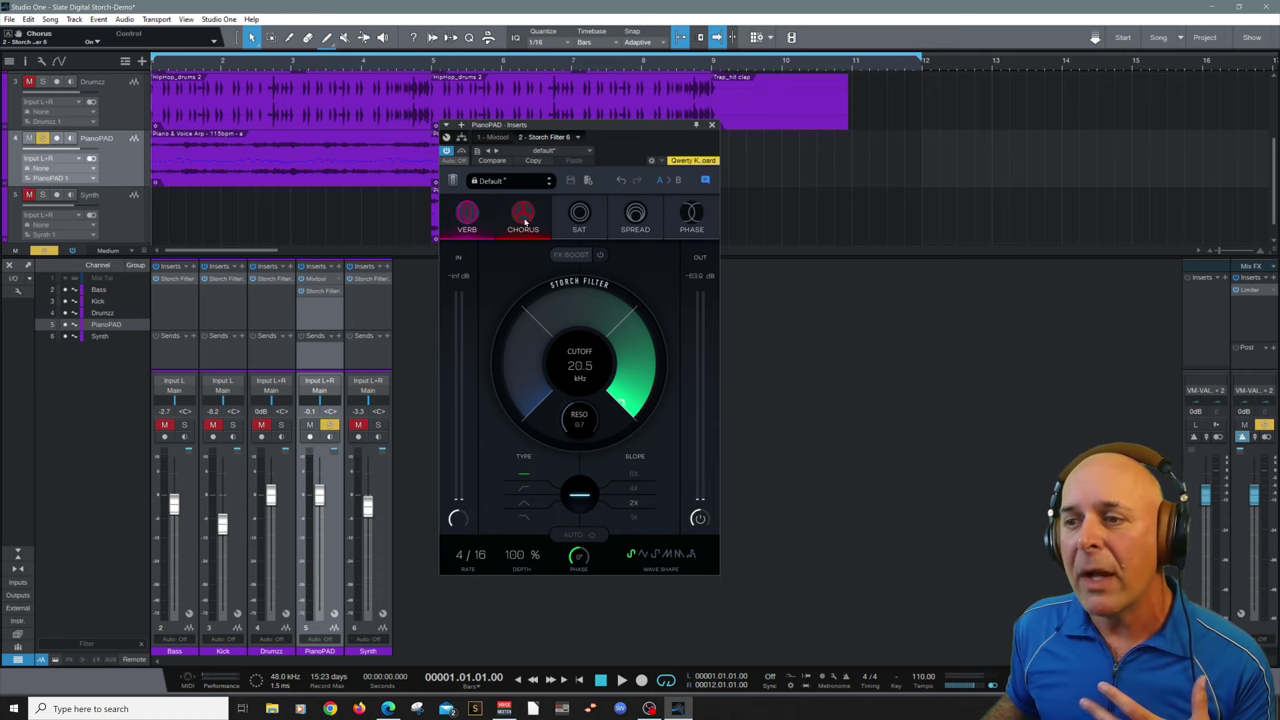
left_click(579, 213)
left_click(635, 213)
left_click(690, 213)
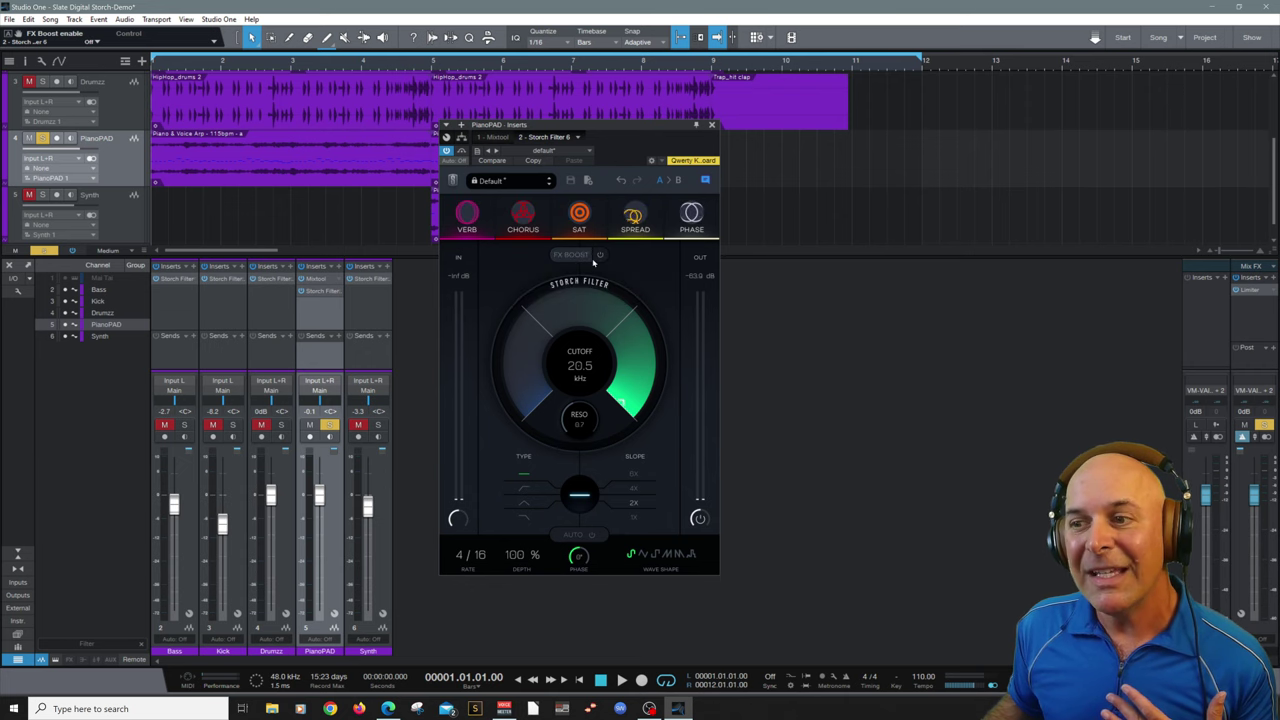
Switch off all five effects: Phase, Spread, Sat, Chorus and Verb
left_click(691, 213)
left_click(635, 214)
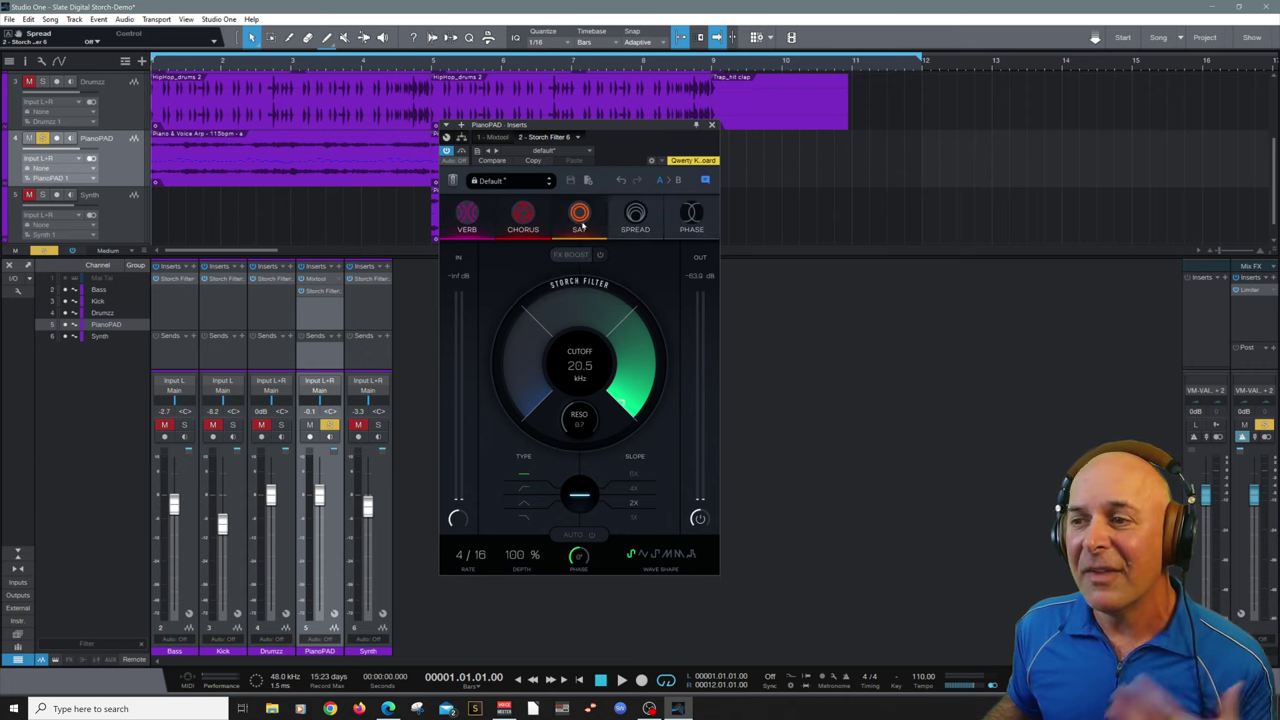
left_click(579, 214)
left_click(523, 214)
left_click(467, 214)
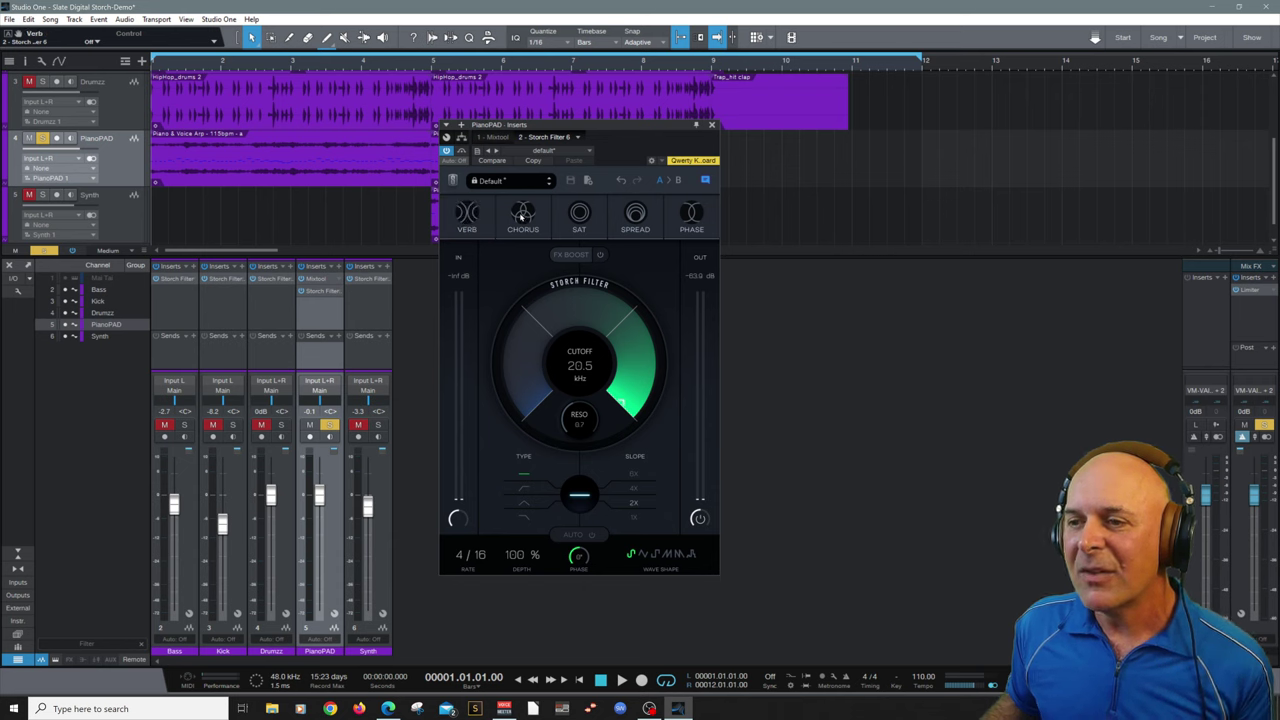
Enable the Chorus effect and play the soloed PianoPAD while switching Chorus off and on to compare the sound
left_click(521, 214)
key("space")
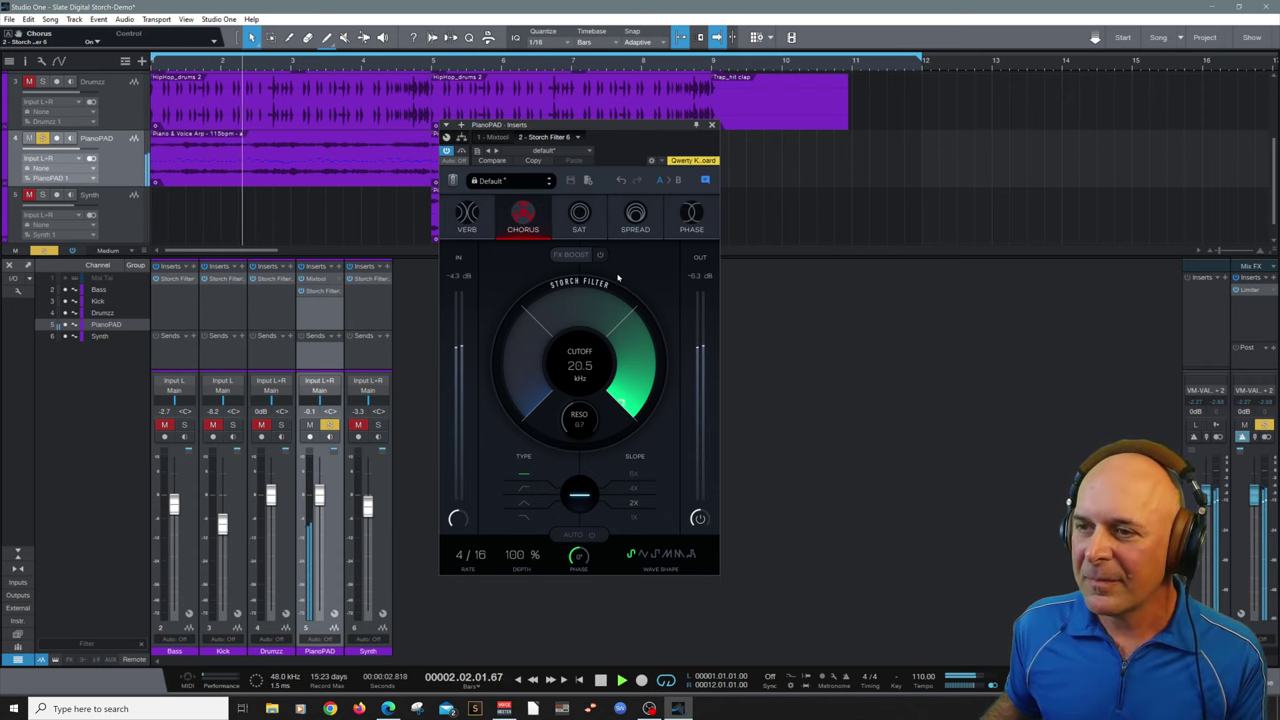
left_click(523, 222)
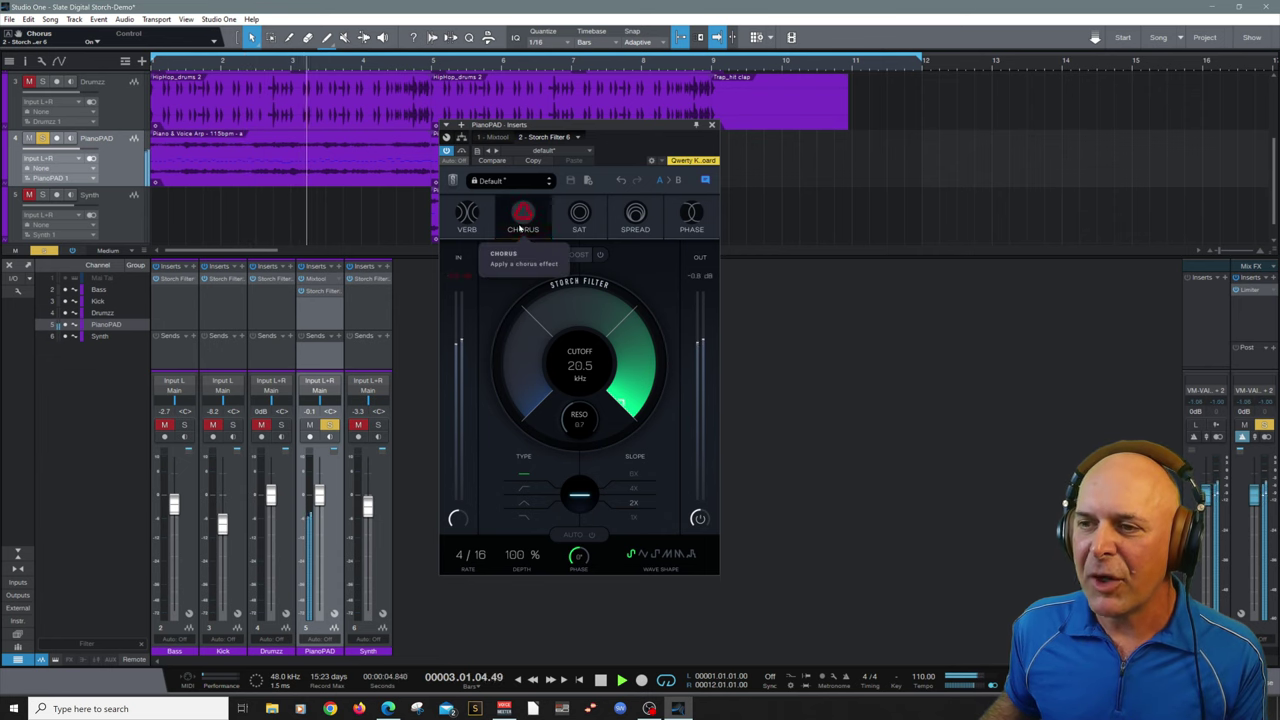
left_click(521, 222)
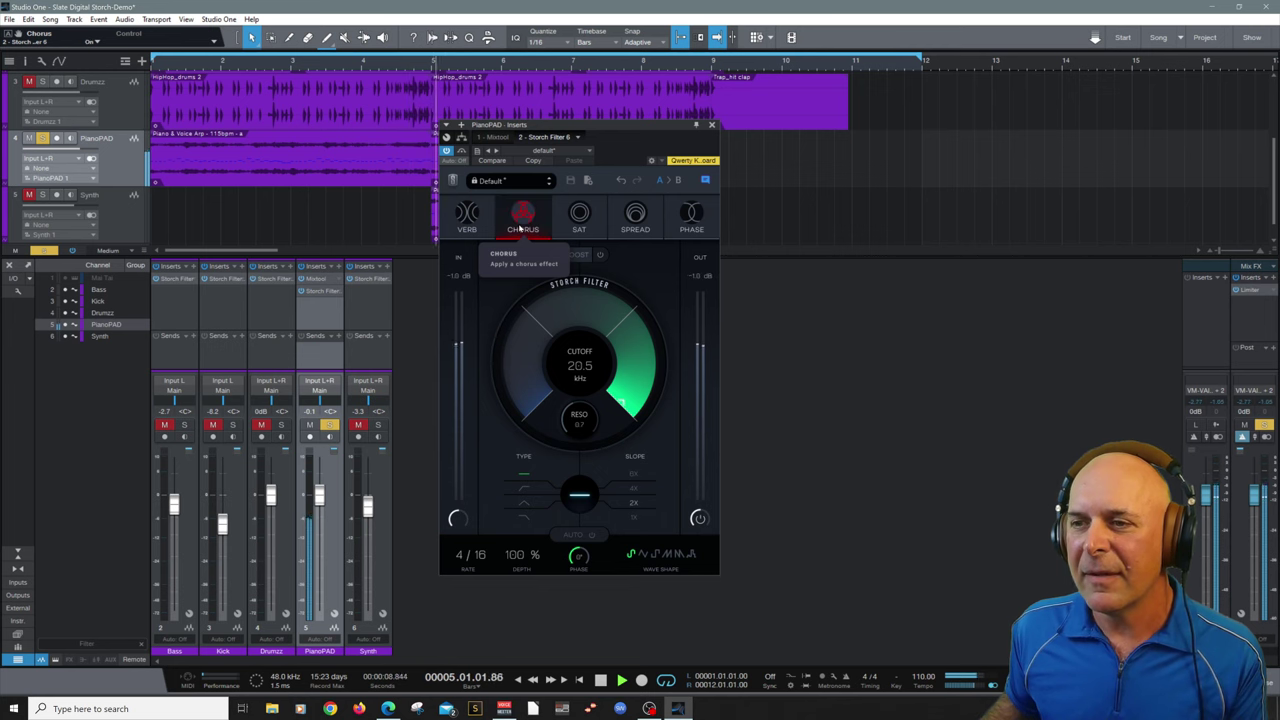
key("space")
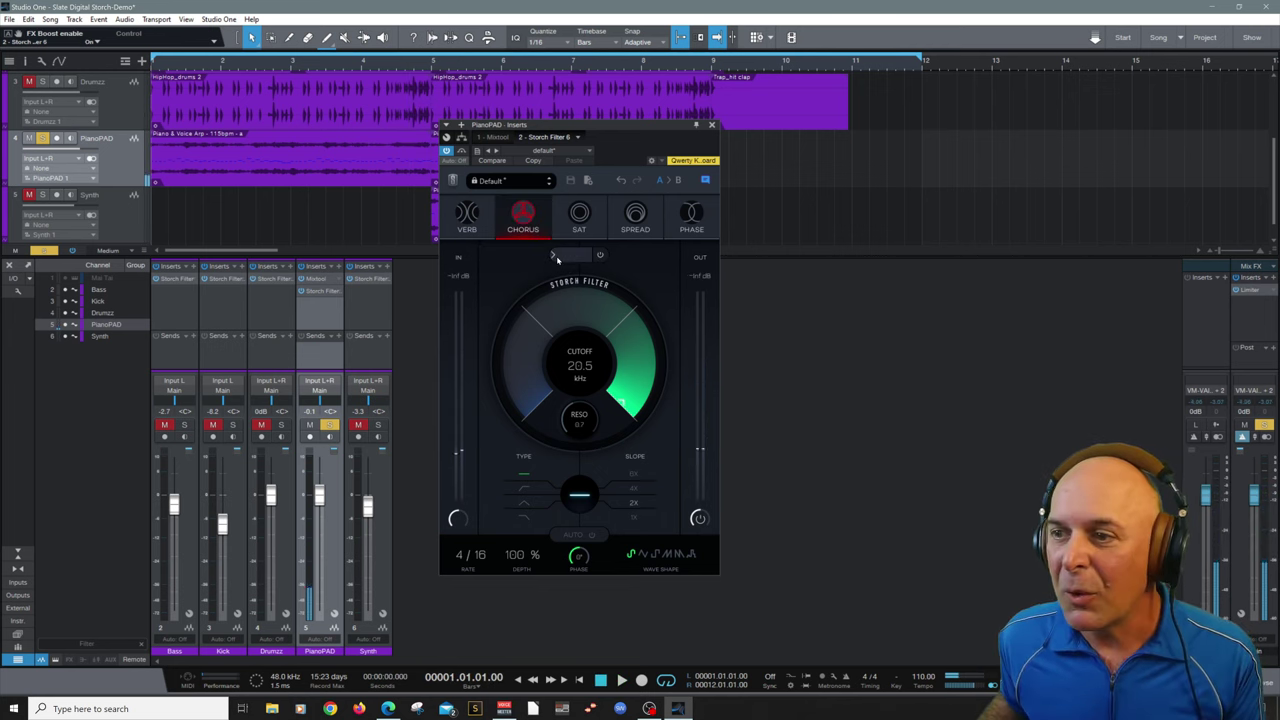
Play the PianoPAD with Chorus while raising FX Boost to about 72%, and stop playback
key("space")
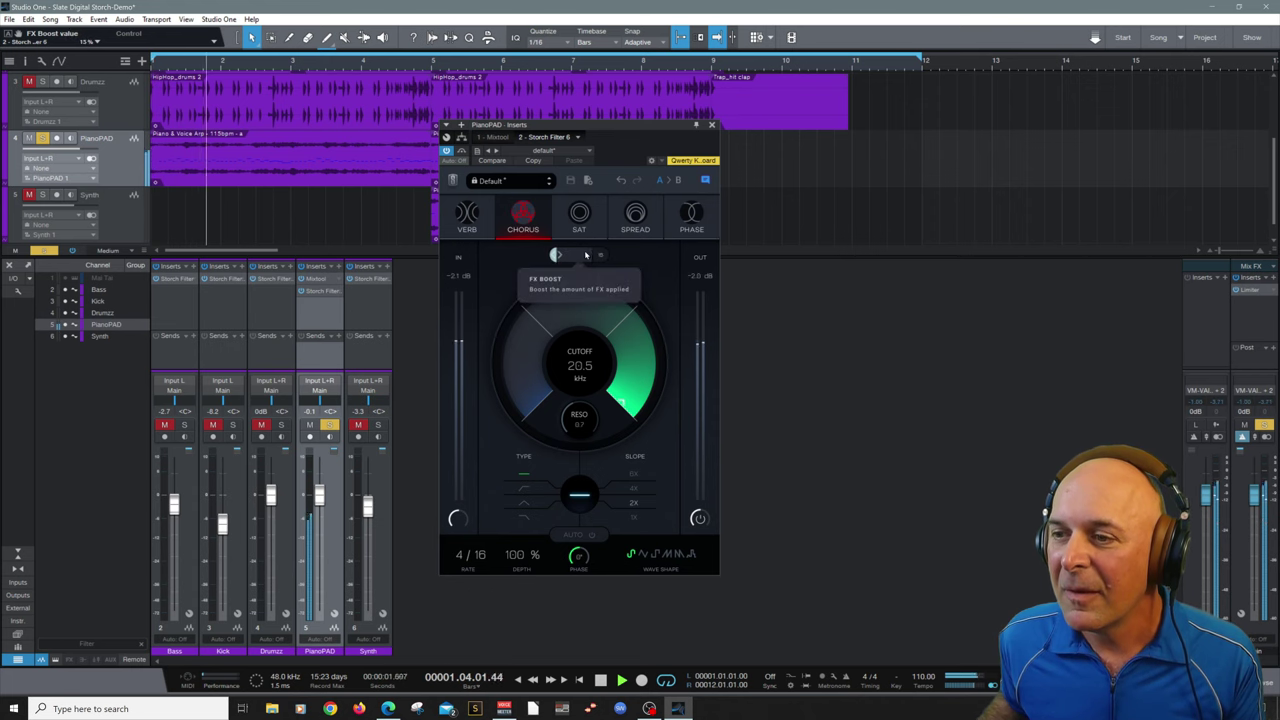
left_click_drag(558, 259, 711, 248)
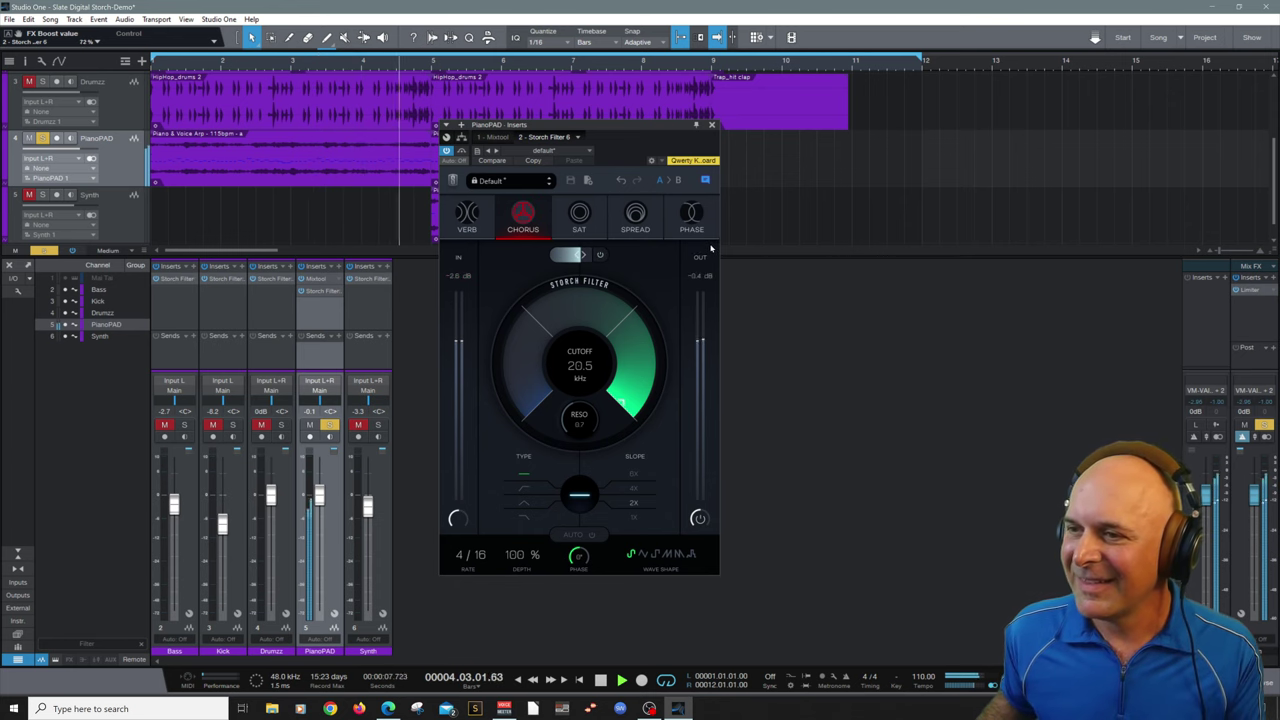
key("space")
Add the Verb effect to Chorus and play the PianoPAD while adjusting FX Boost to about 68%
left_click(600, 255)
left_click(479, 228)
left_click(600, 255)
key("space")
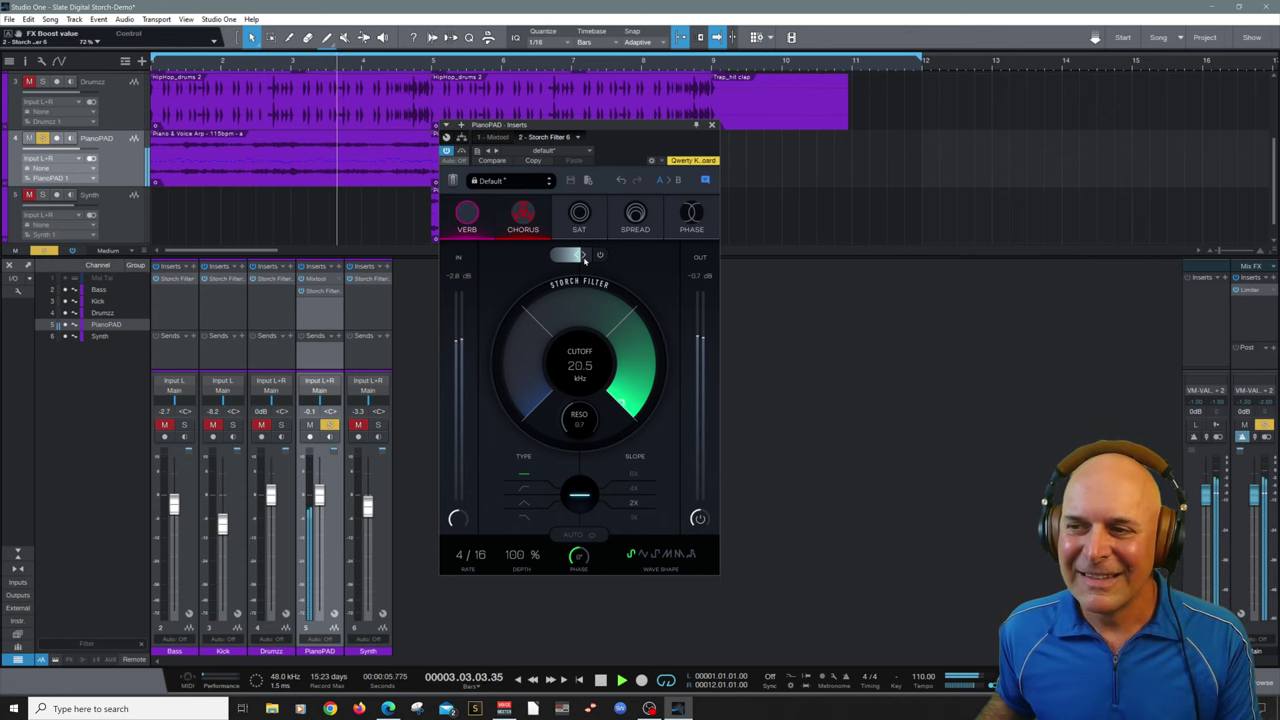
key("space")
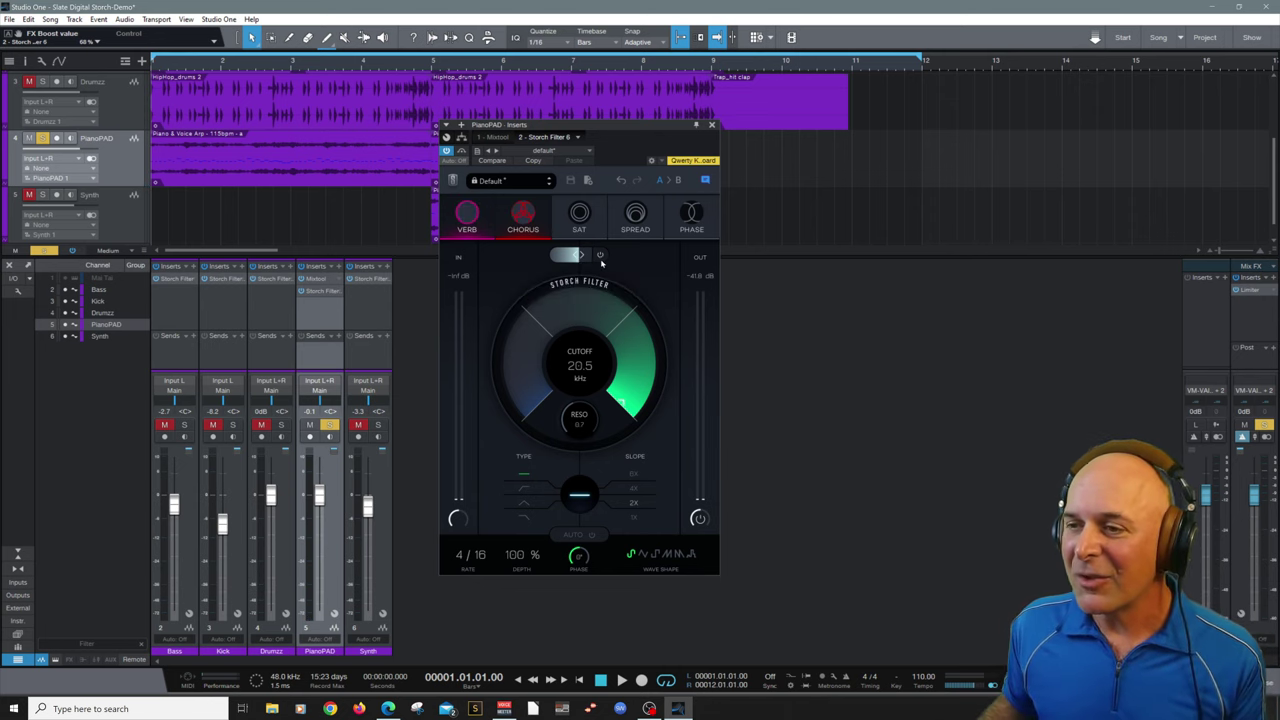
Switch off the Verb and Chorus effects and enable Sat
left_click(467, 213)
left_click(523, 213)
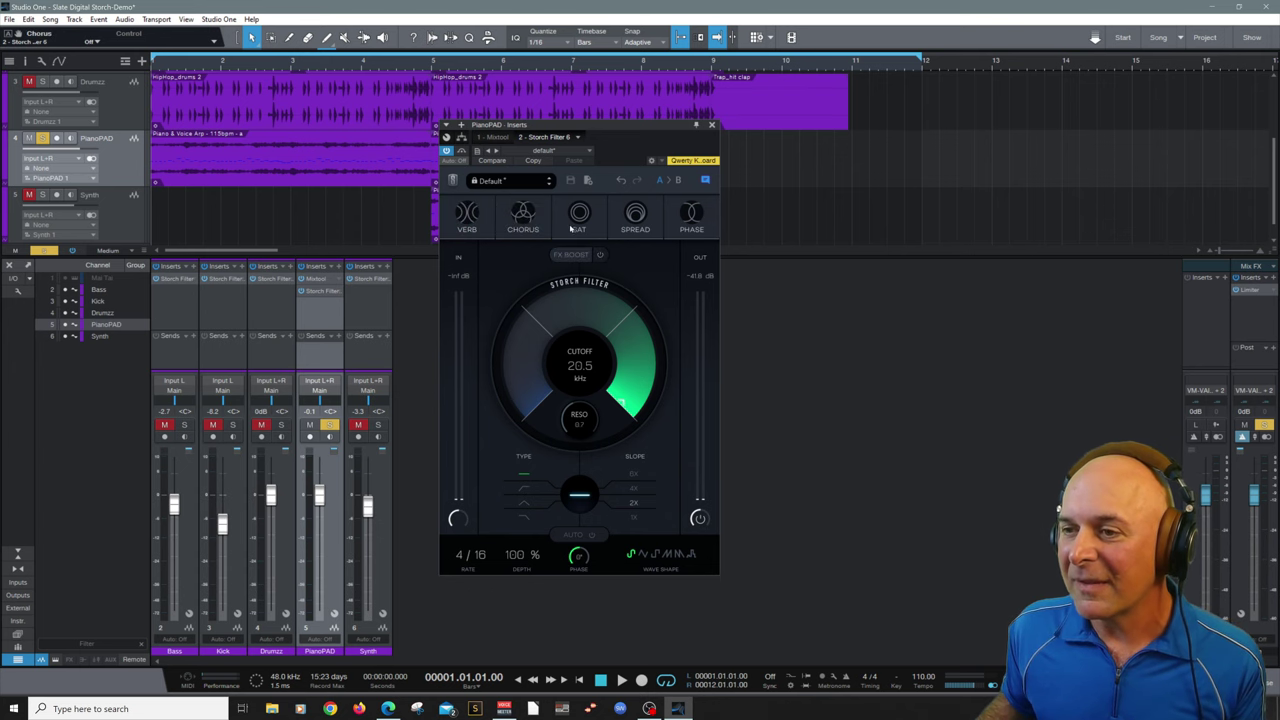
left_click(575, 228)
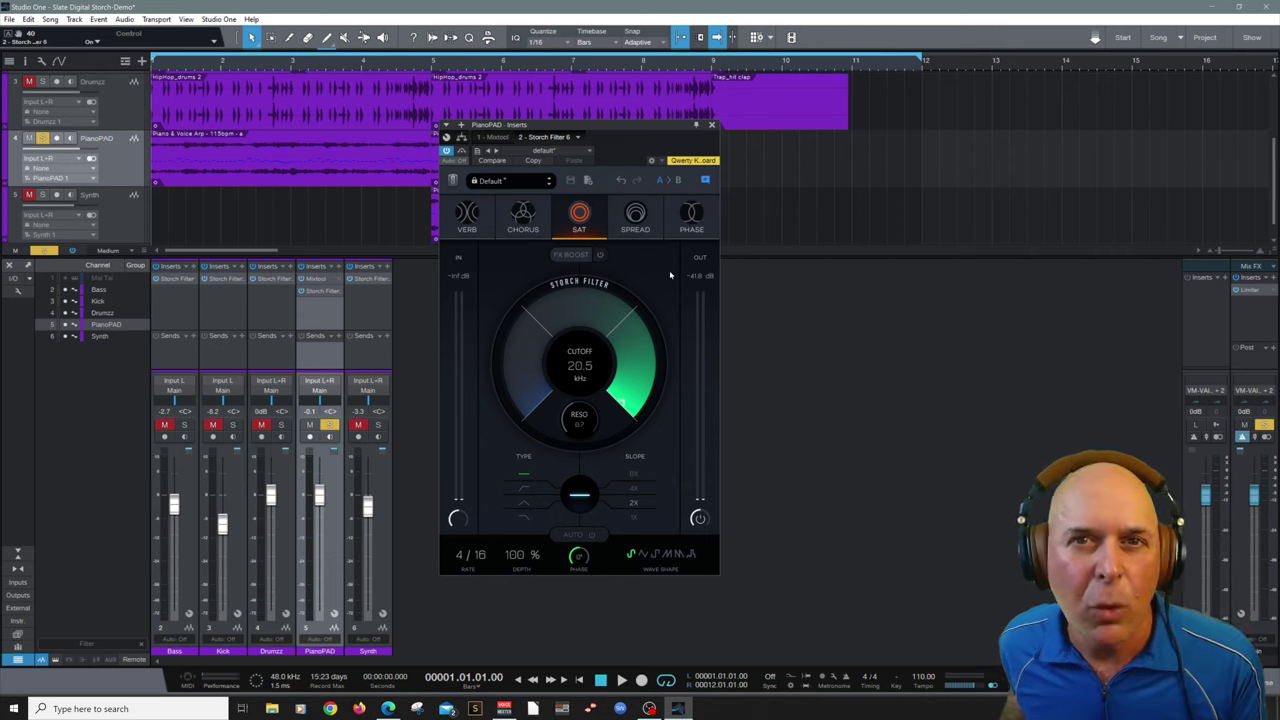
Play the PianoPAD while switching Sat off and on to compare, leave Sat off and stop playback
key("space")
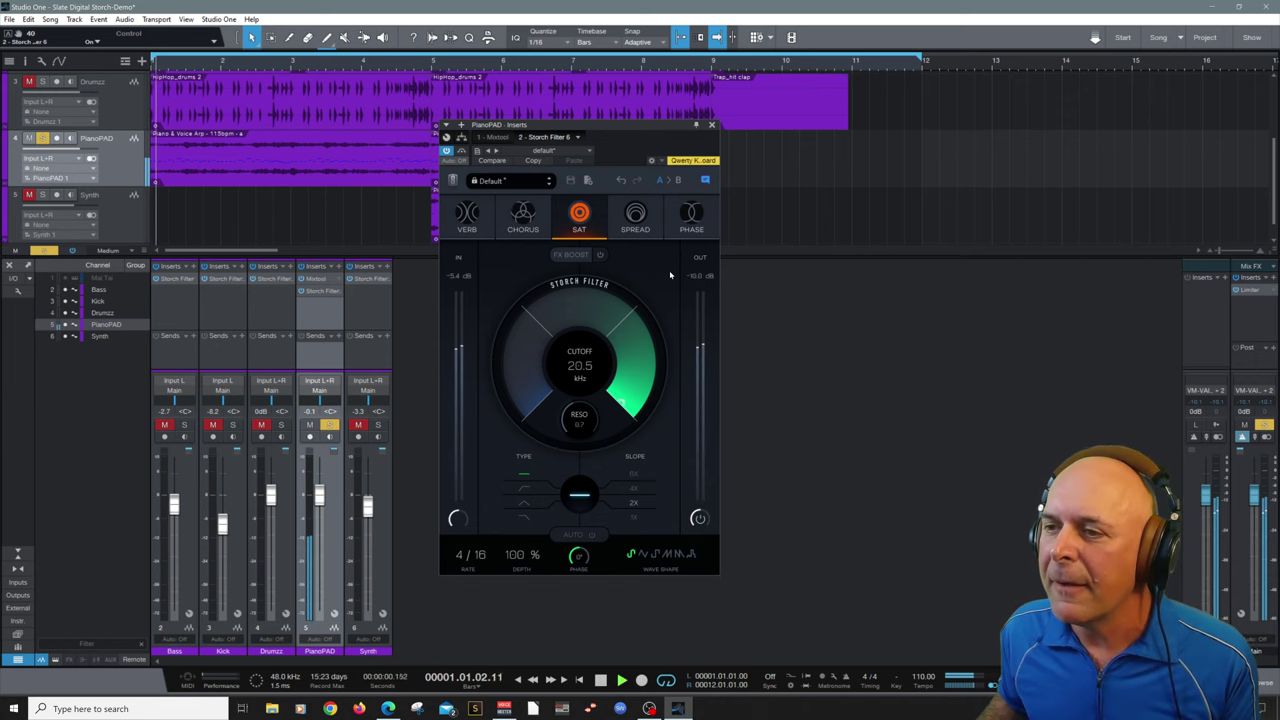
left_click(580, 214)
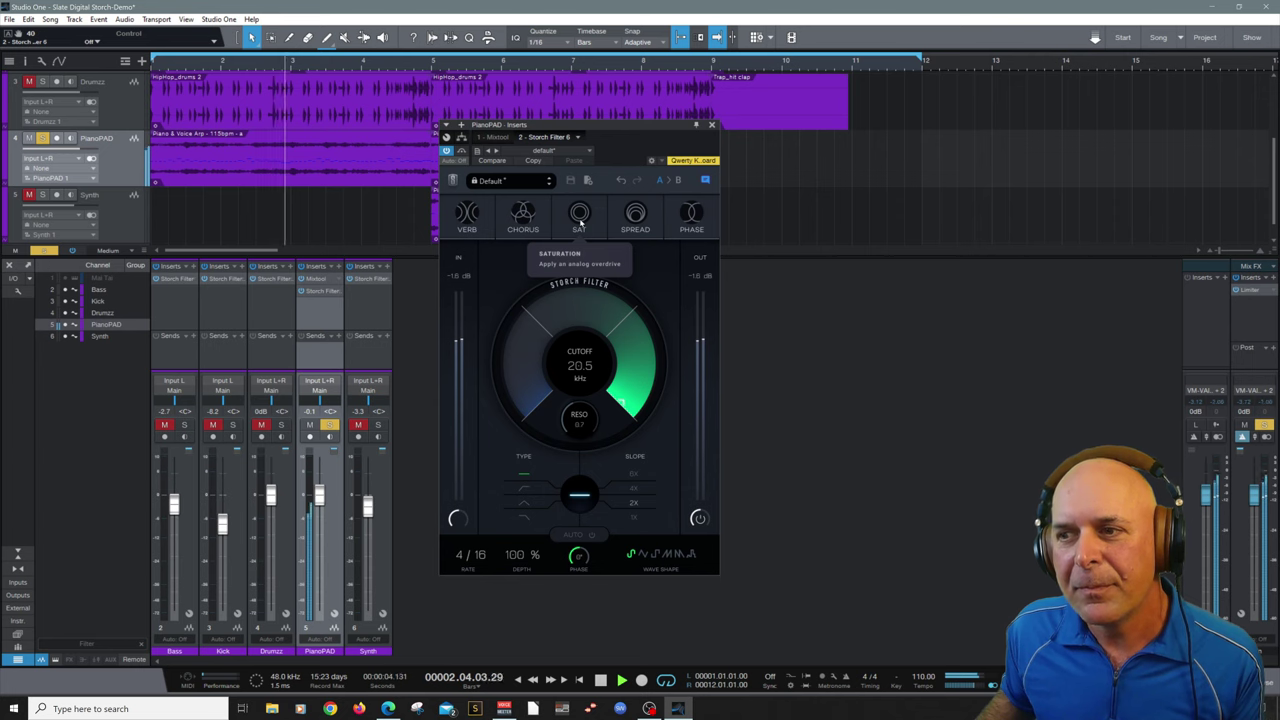
left_click(579, 214)
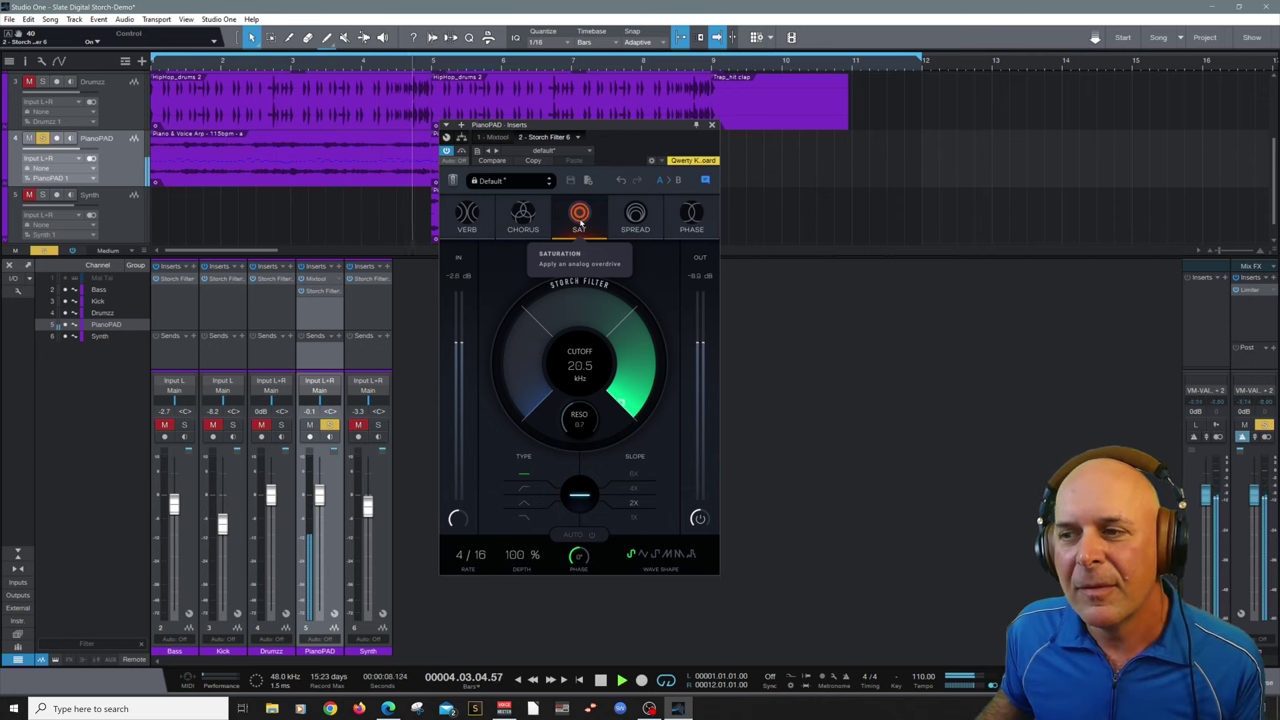
left_click(579, 214)
key("space")
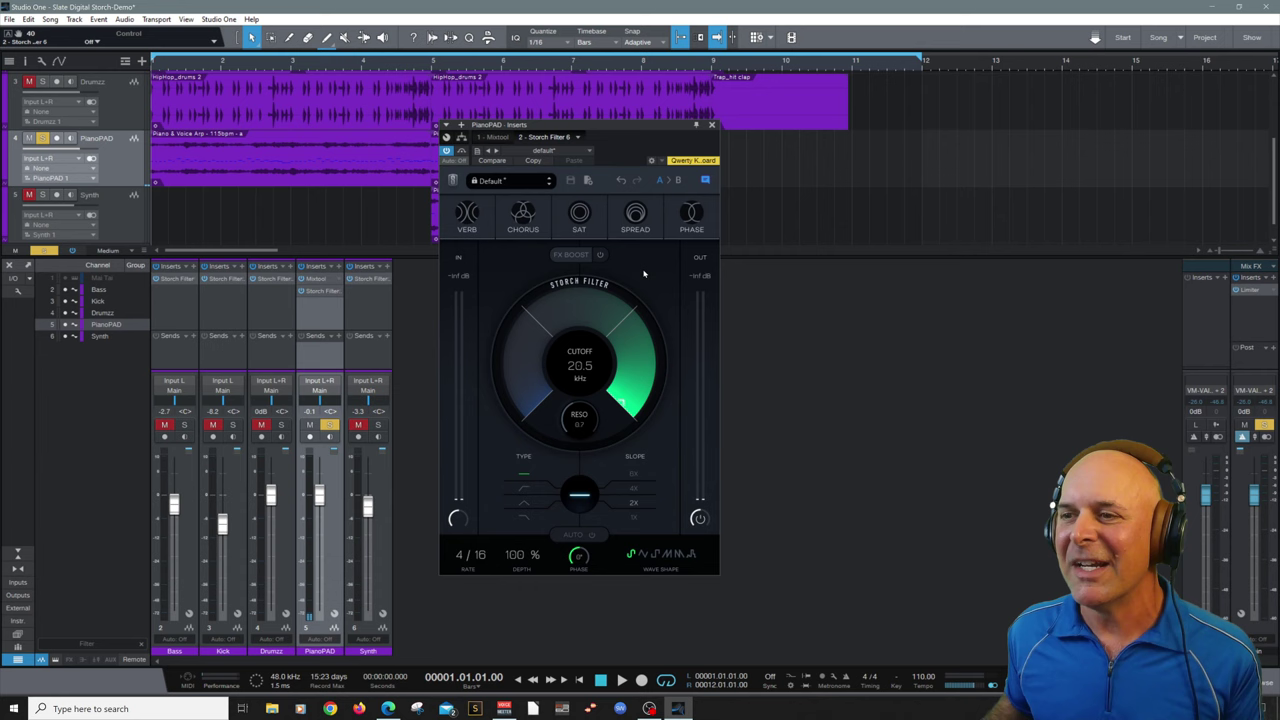
Enable the Spread effect and play the PianoPAD while switching Spread off and on to compare the stereo width
left_click(635, 212)
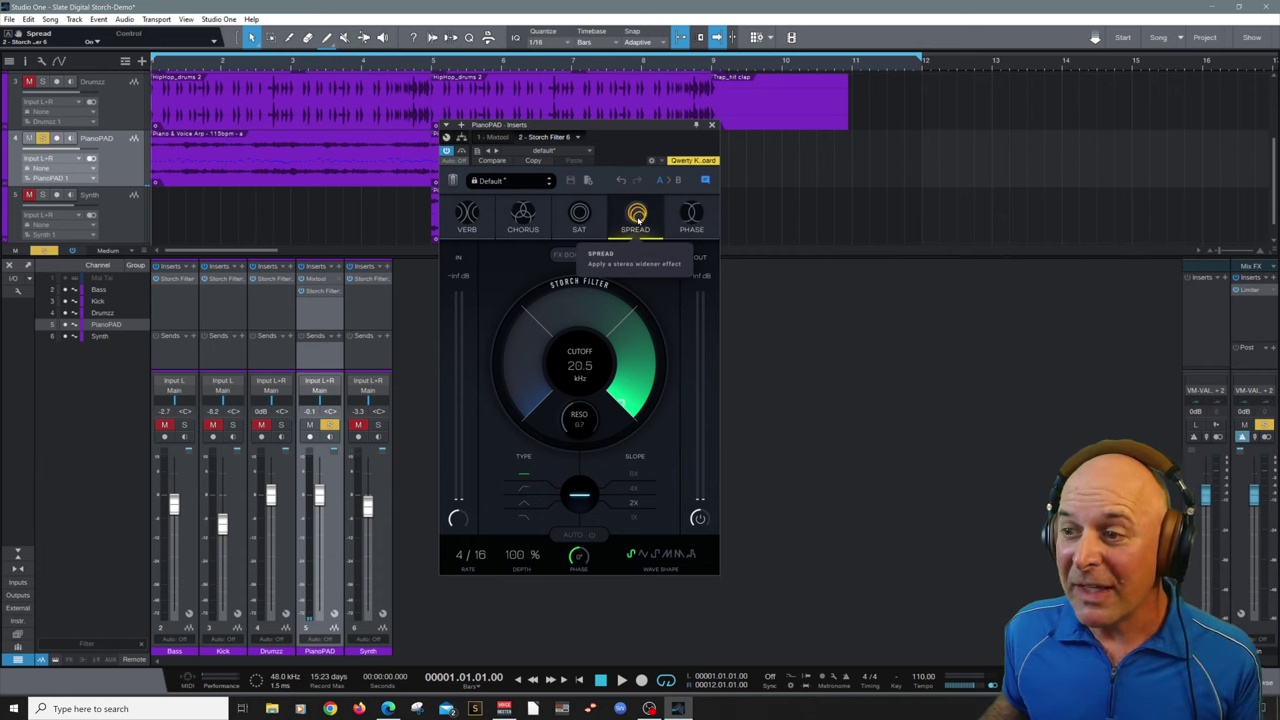
key("space")
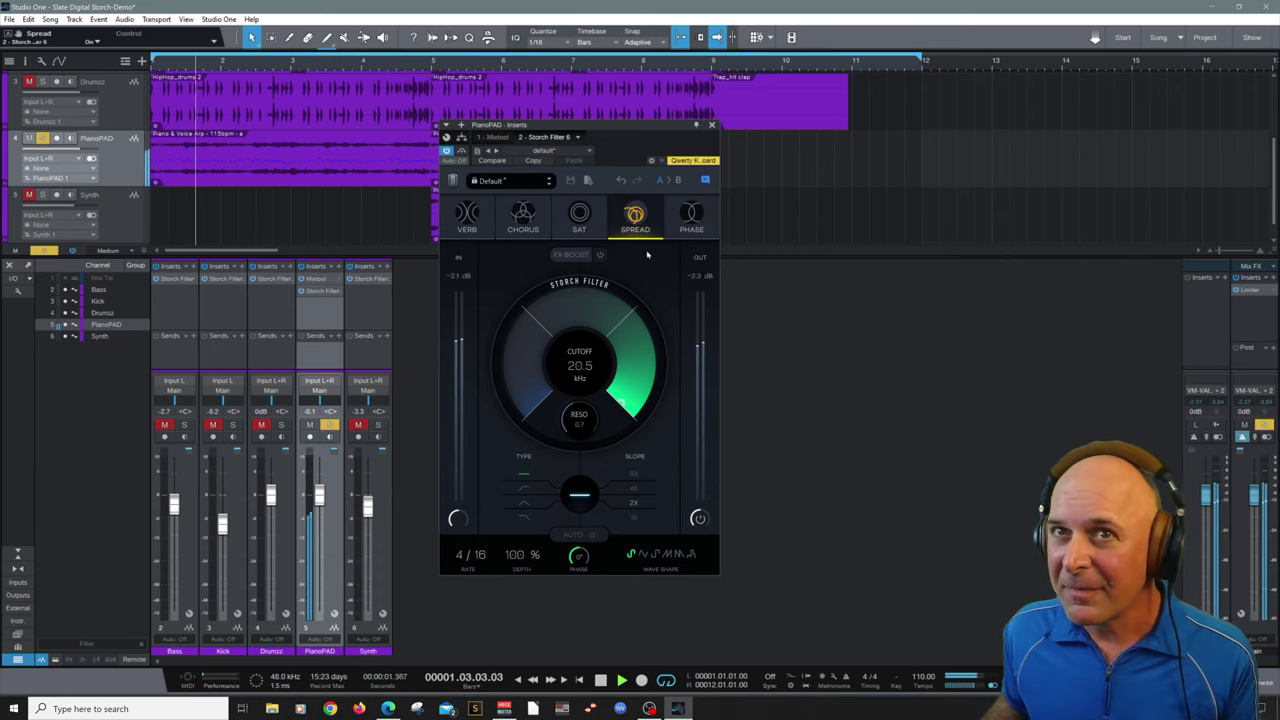
left_click(630, 222)
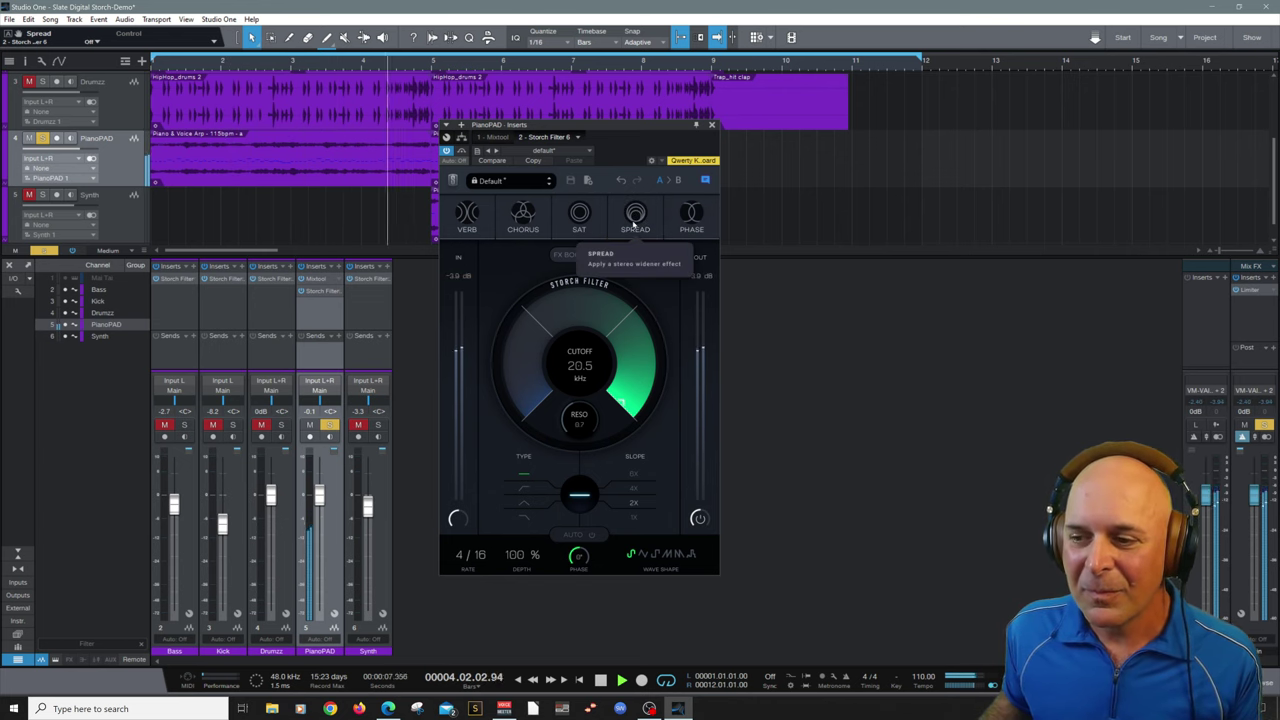
left_click(633, 220)
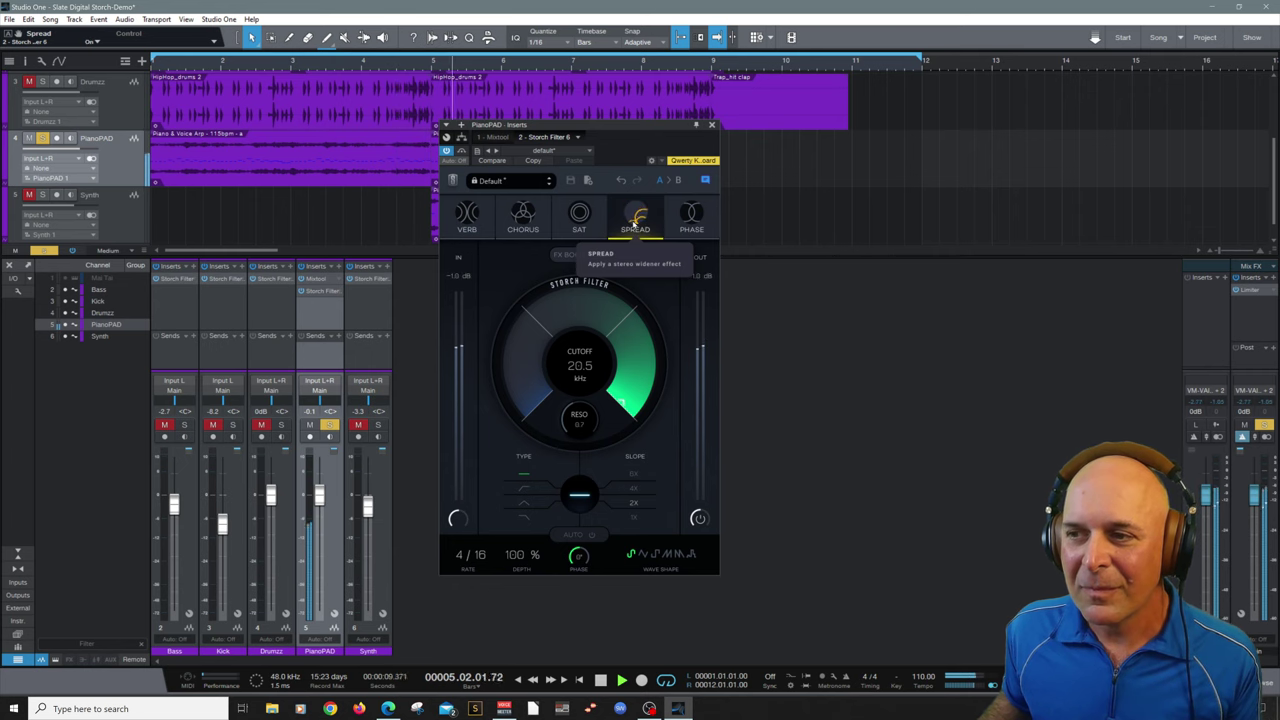
key("space")
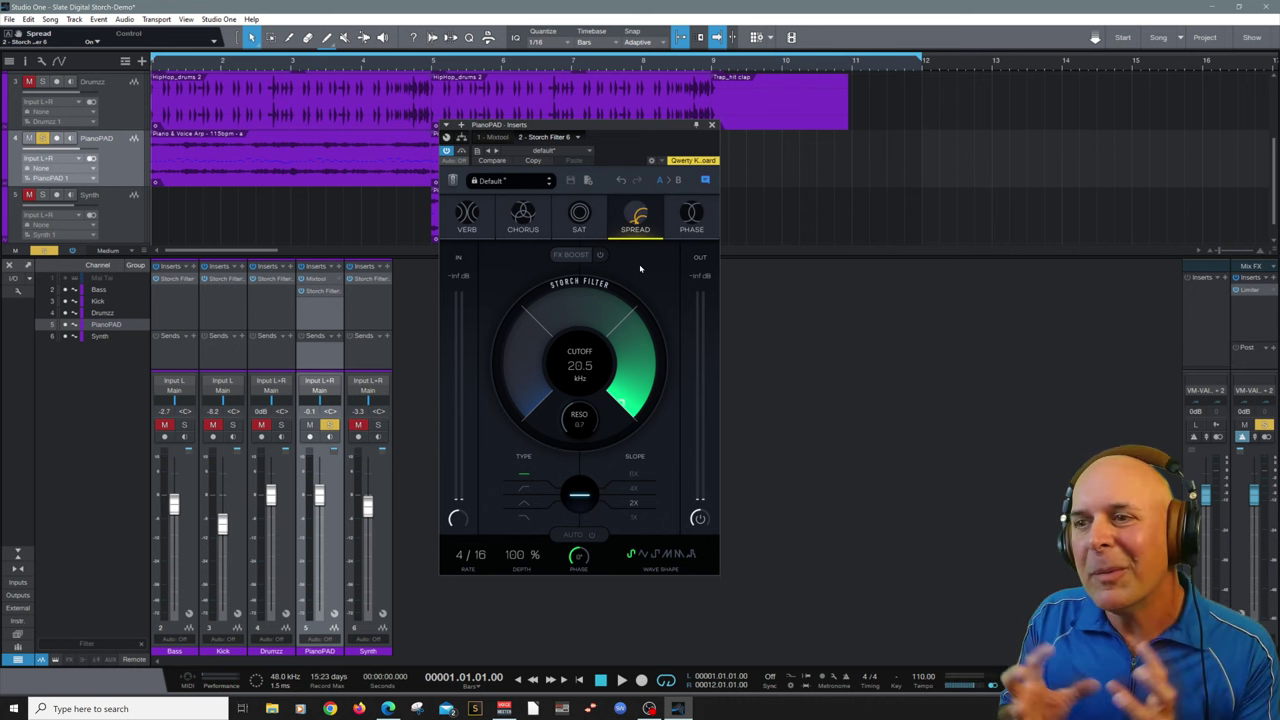
Play the PianoPAD with Spread while varying FX Boost from 0% to about 43%, and switch both off
left_click(600, 255)
left_click_drag(575, 256, 478, 257)
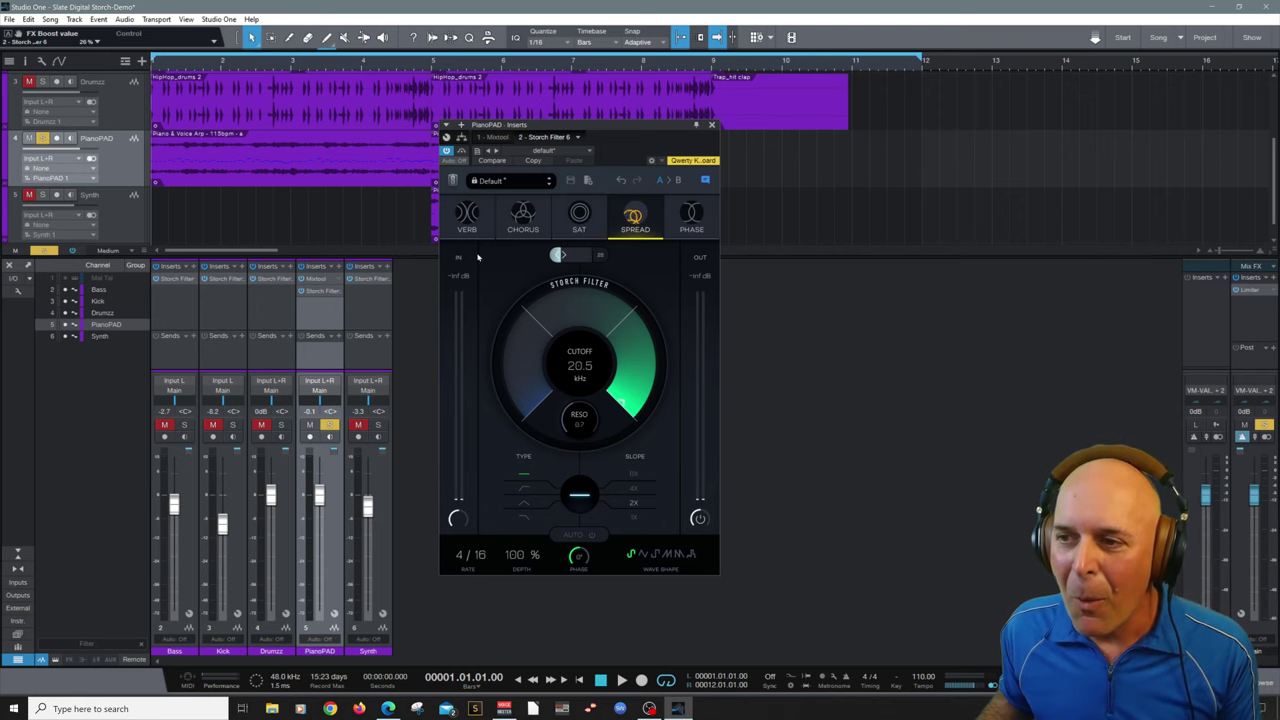
key("space")
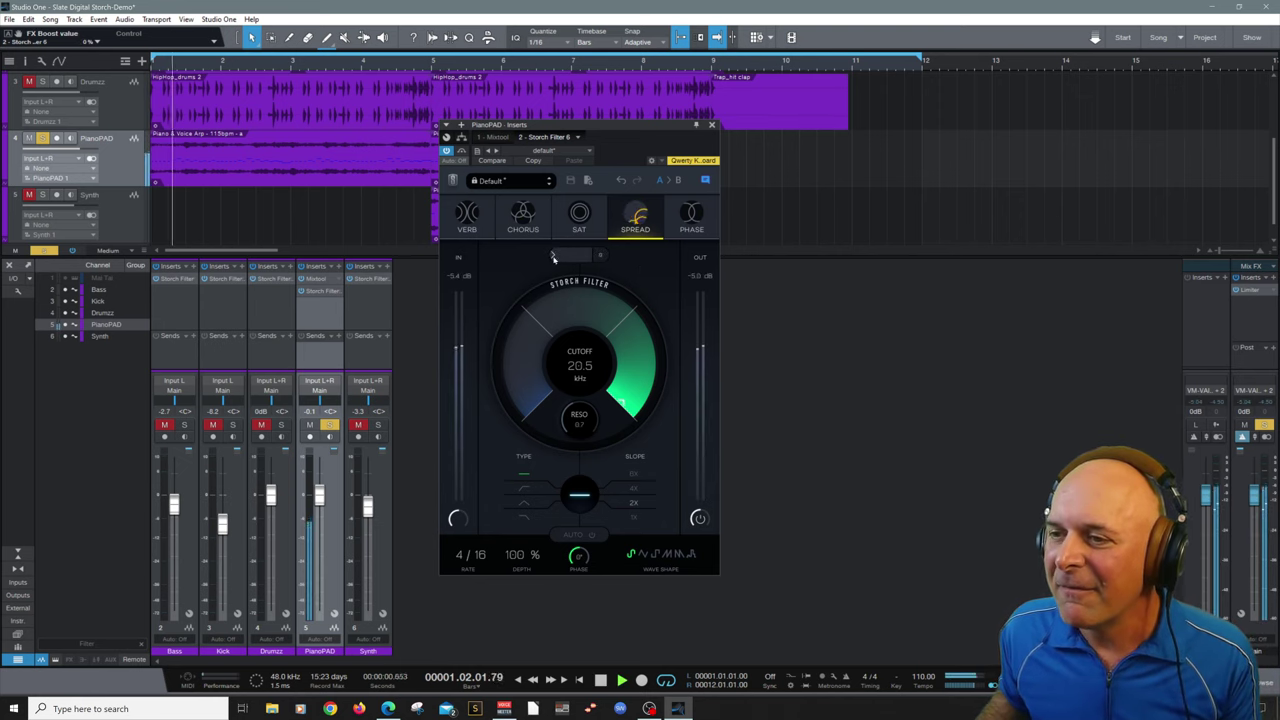
left_click_drag(602, 253, 666, 270)
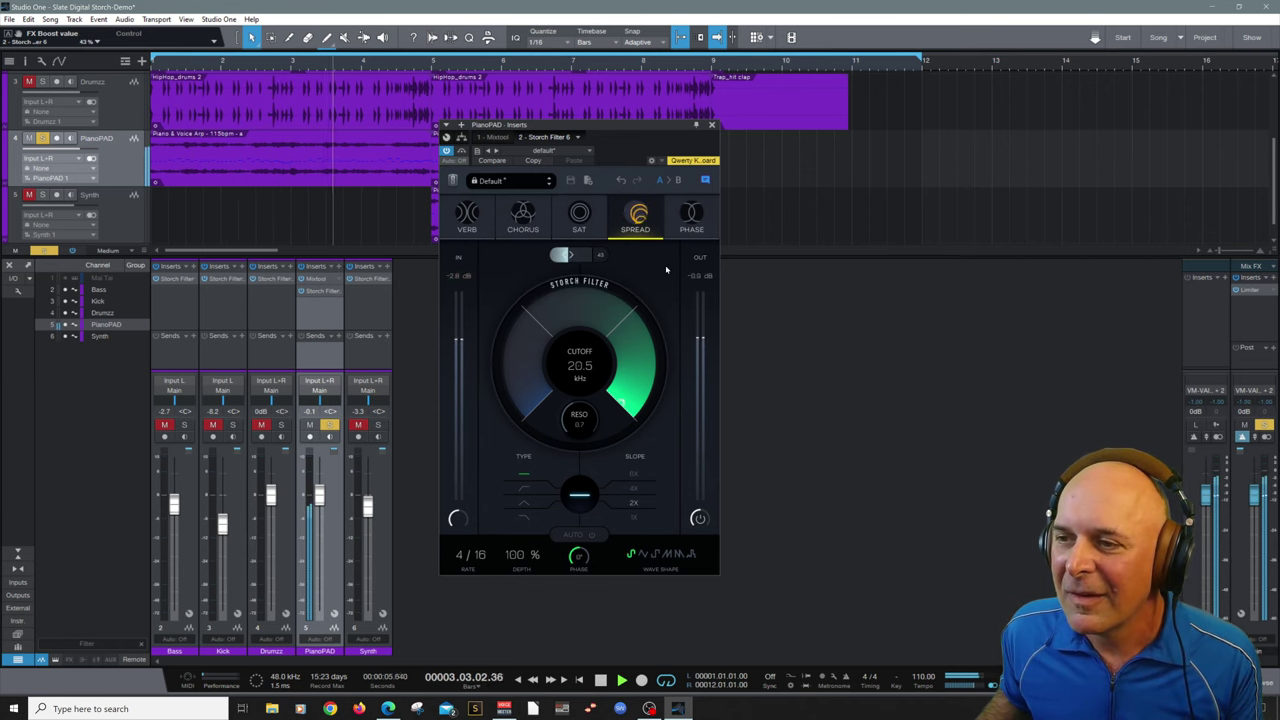
left_click(601, 255)
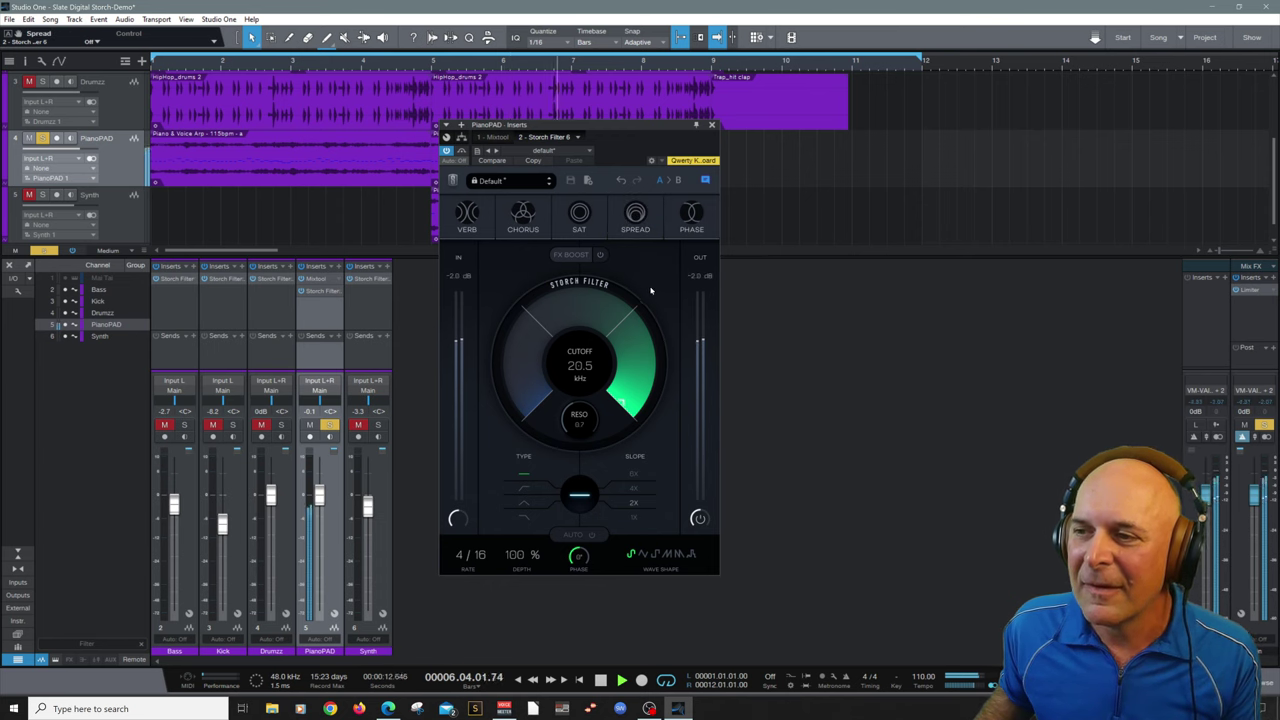
key("space")
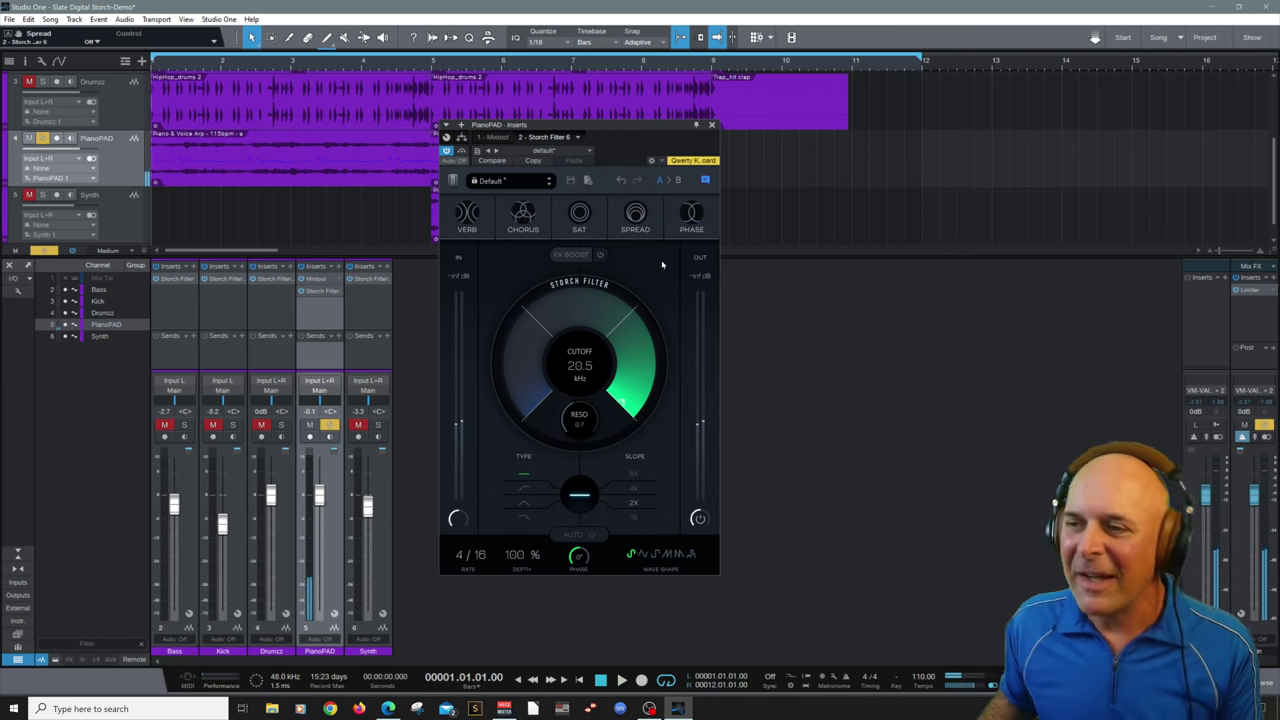
Enable the Phase effect and play the PianoPAD while setting FX Boost to about 35%
left_click(691, 214)
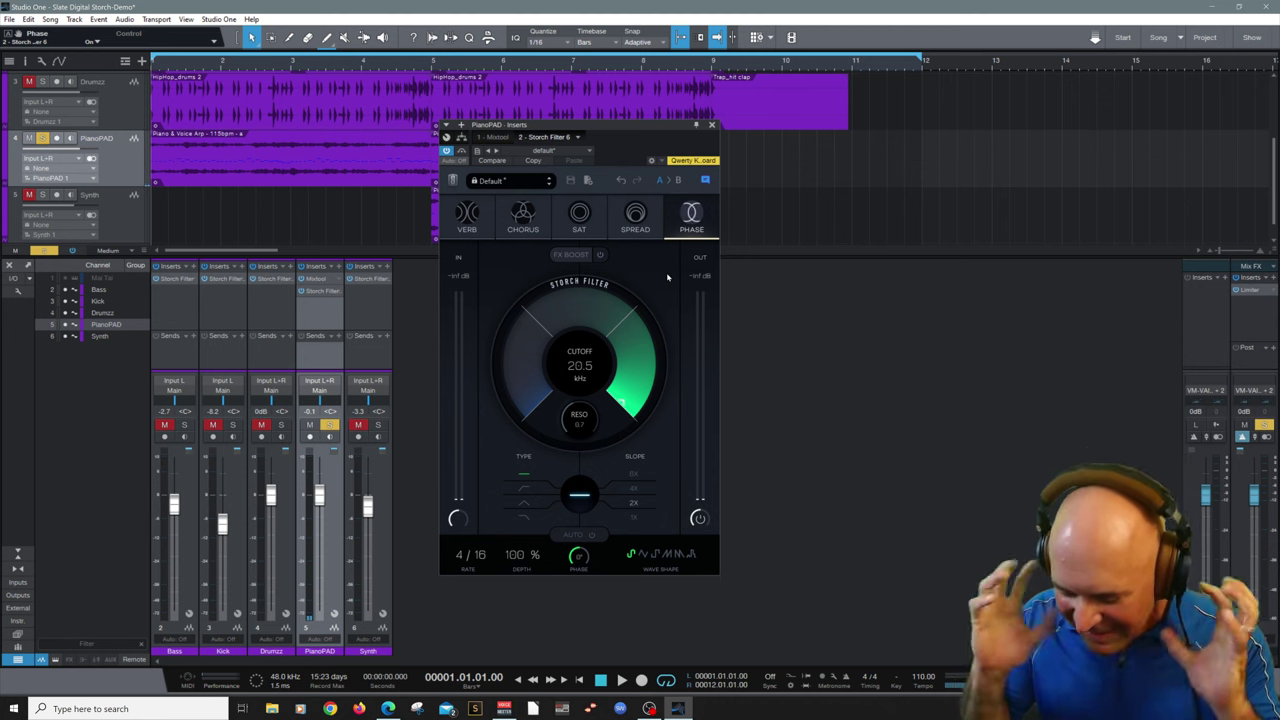
key("space")
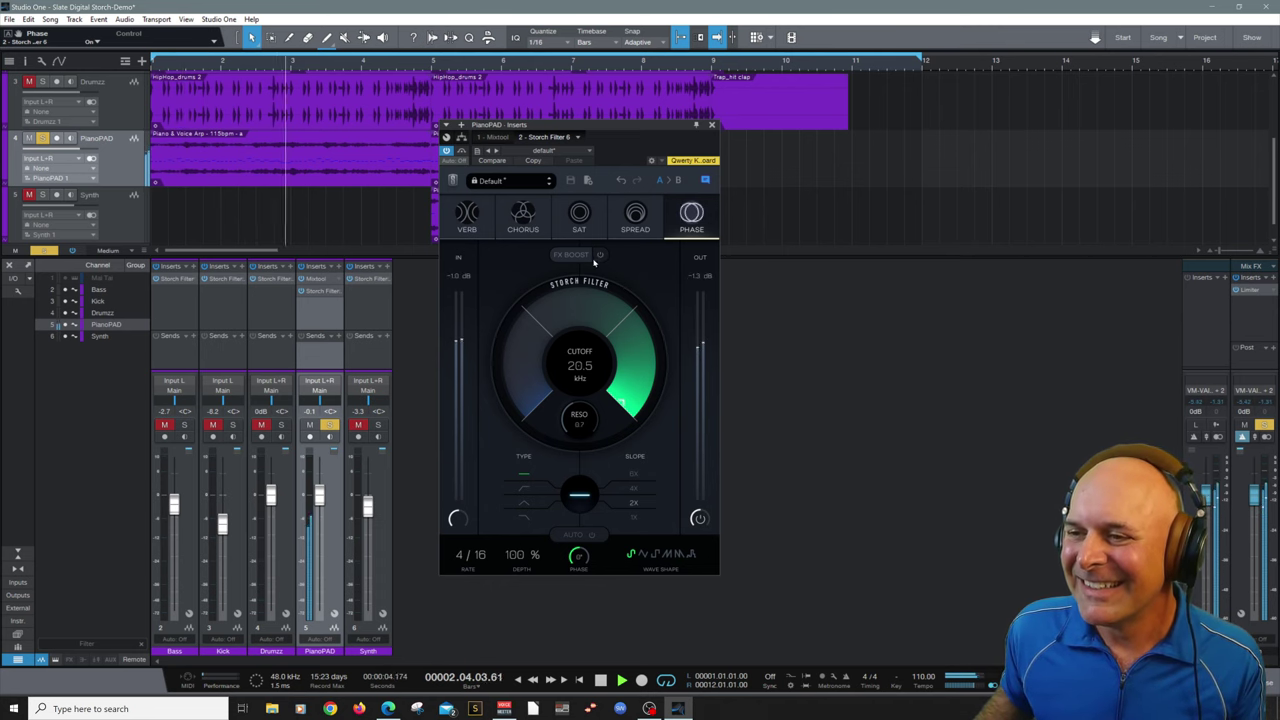
left_click(576, 258)
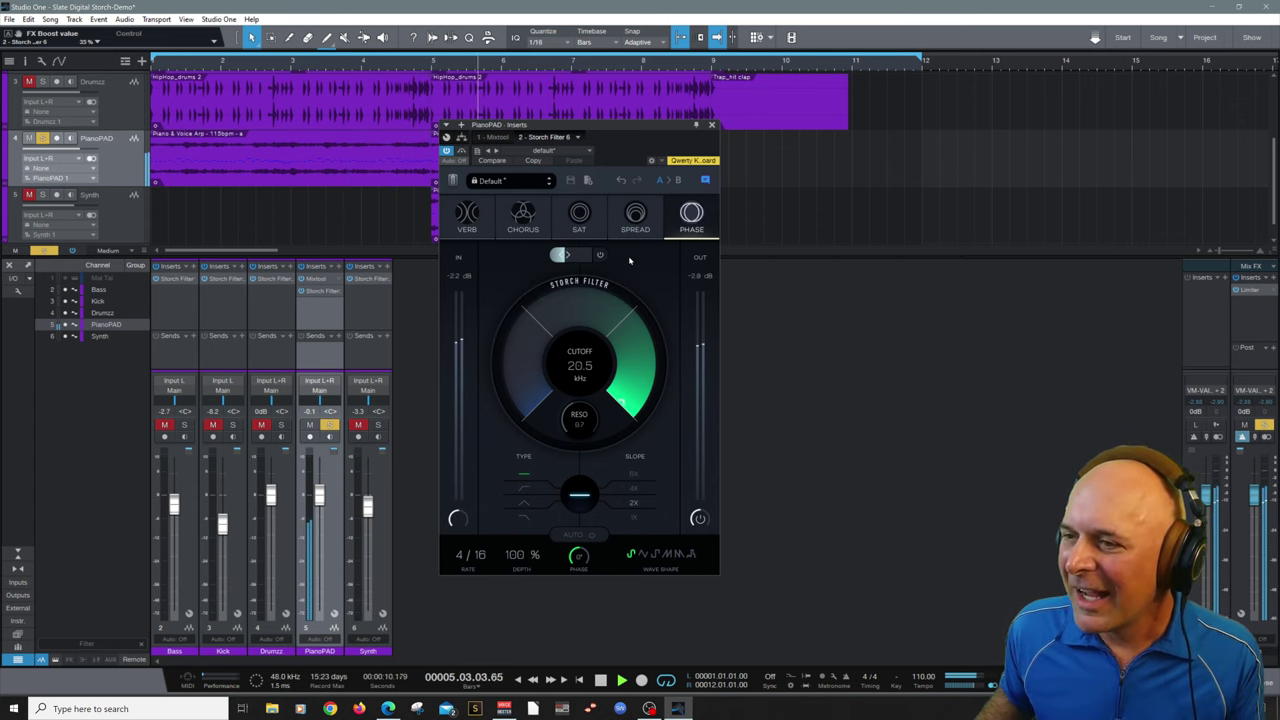
key("space")
Switch FX Boost off and add Verb to Phase, playing the PianoPAD to hear the combination
left_click(600, 254)
left_click(467, 215)
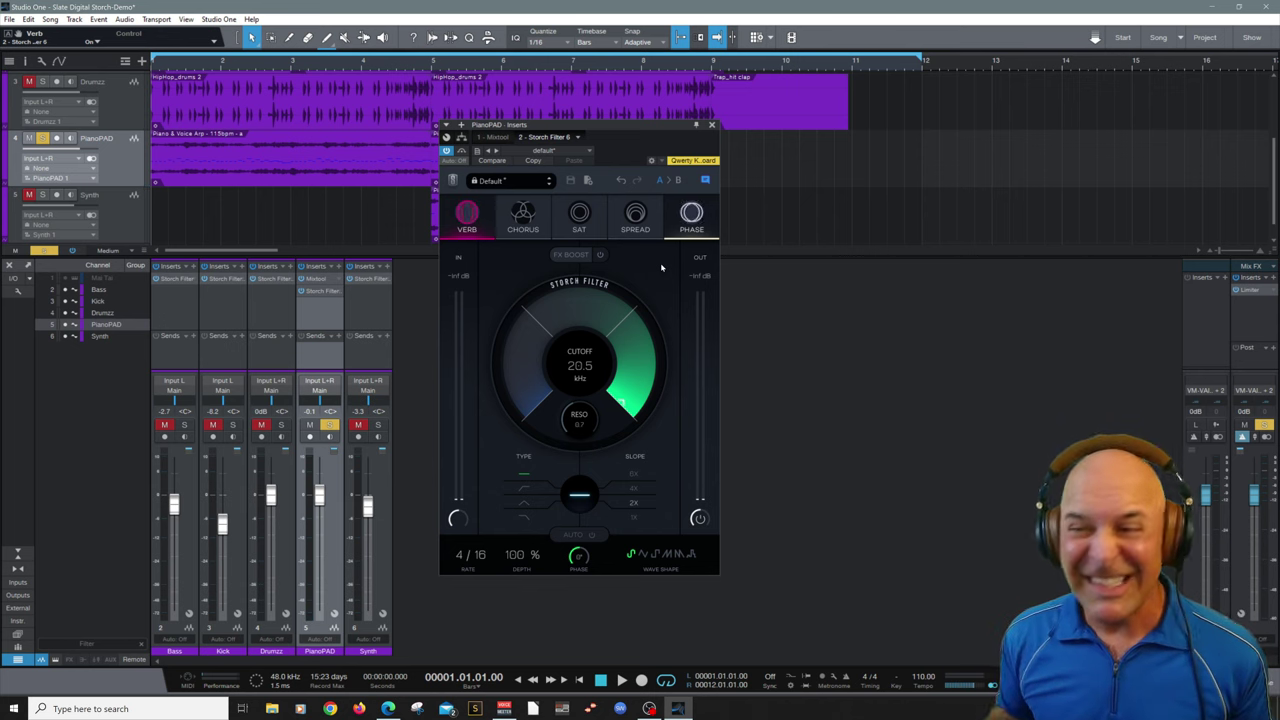
key("space")
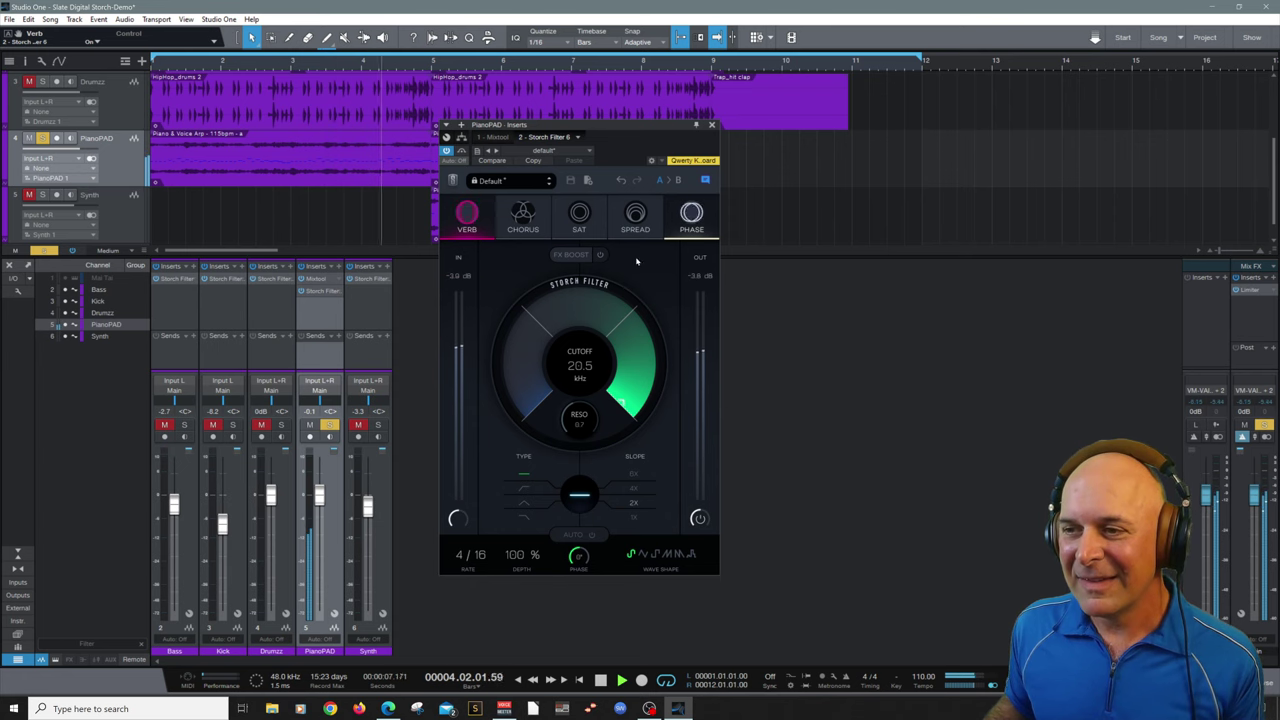
key("space")
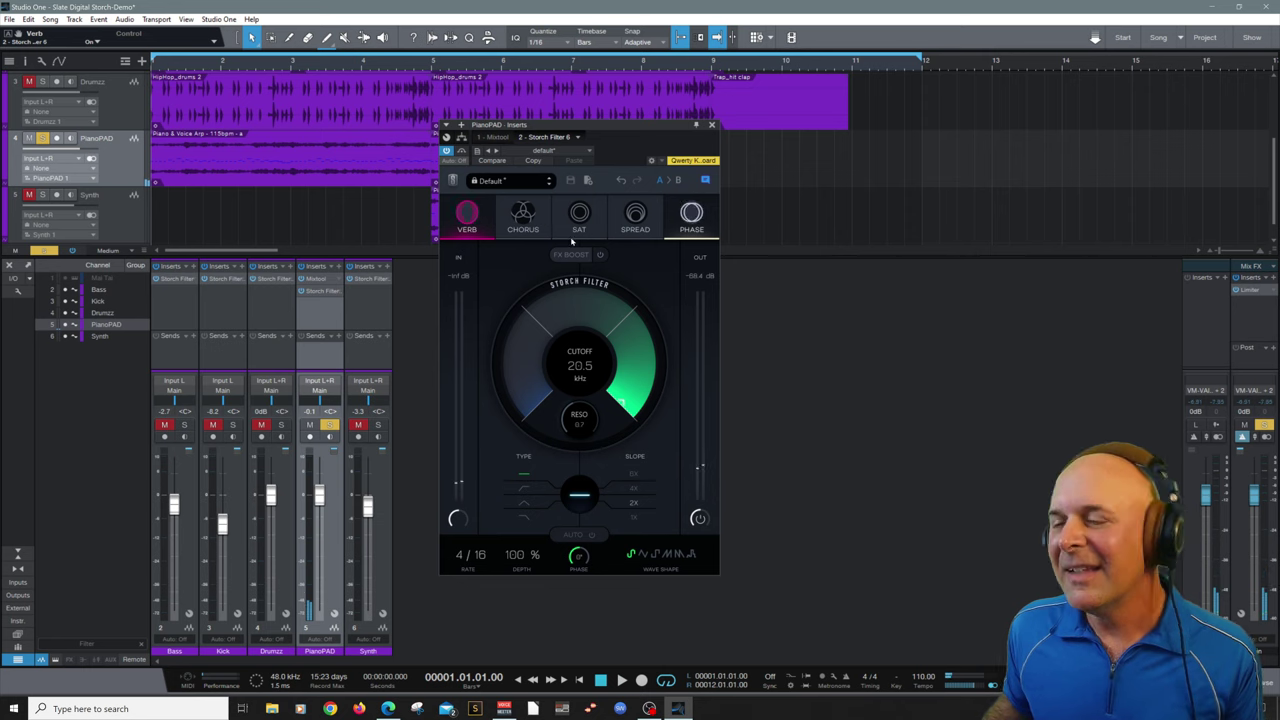
Replace Verb and Phase with Chorus and Spread, and play the PianoPAD while bypassing and re-enabling the Storch Filter to compare
left_click(630, 222)
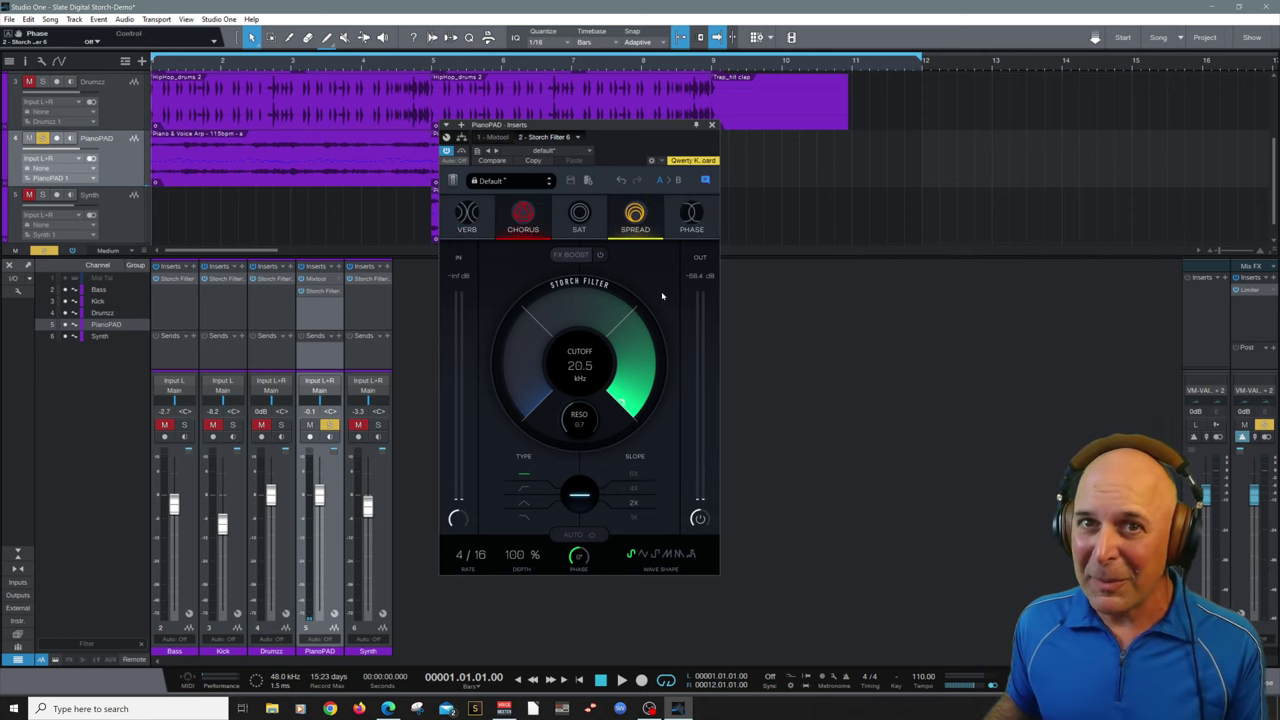
key("space")
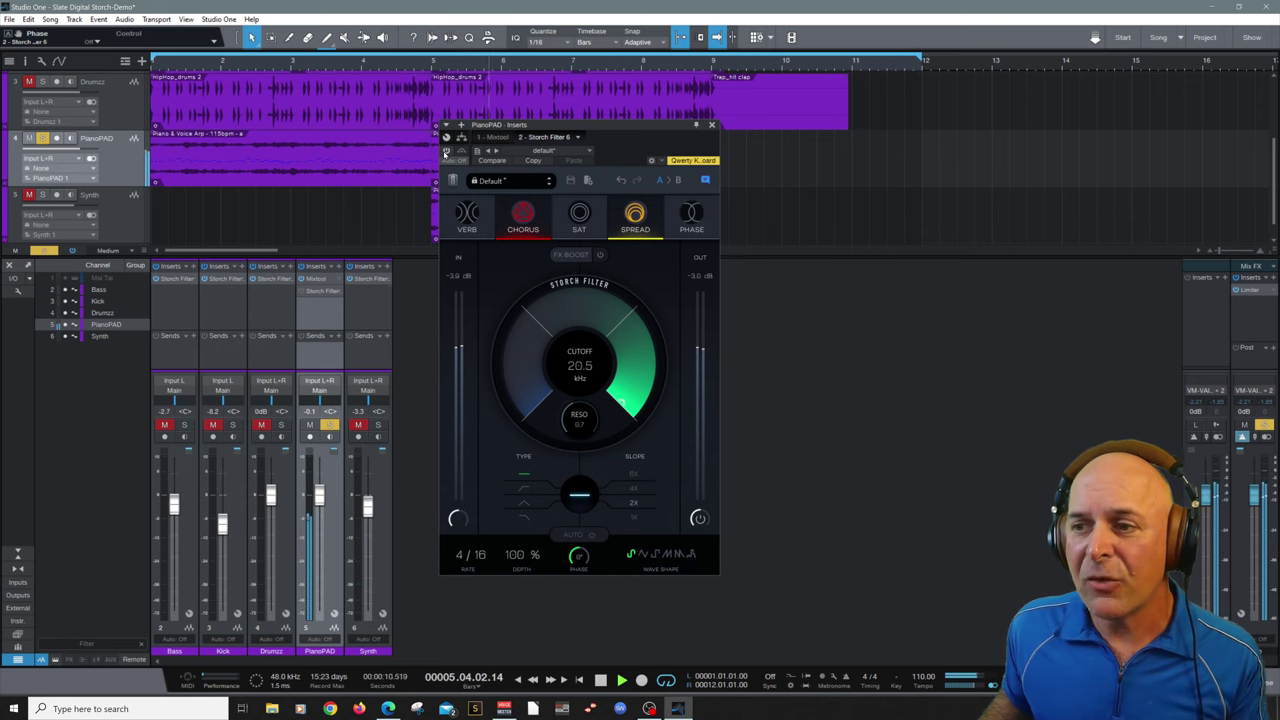
left_click(445, 151)
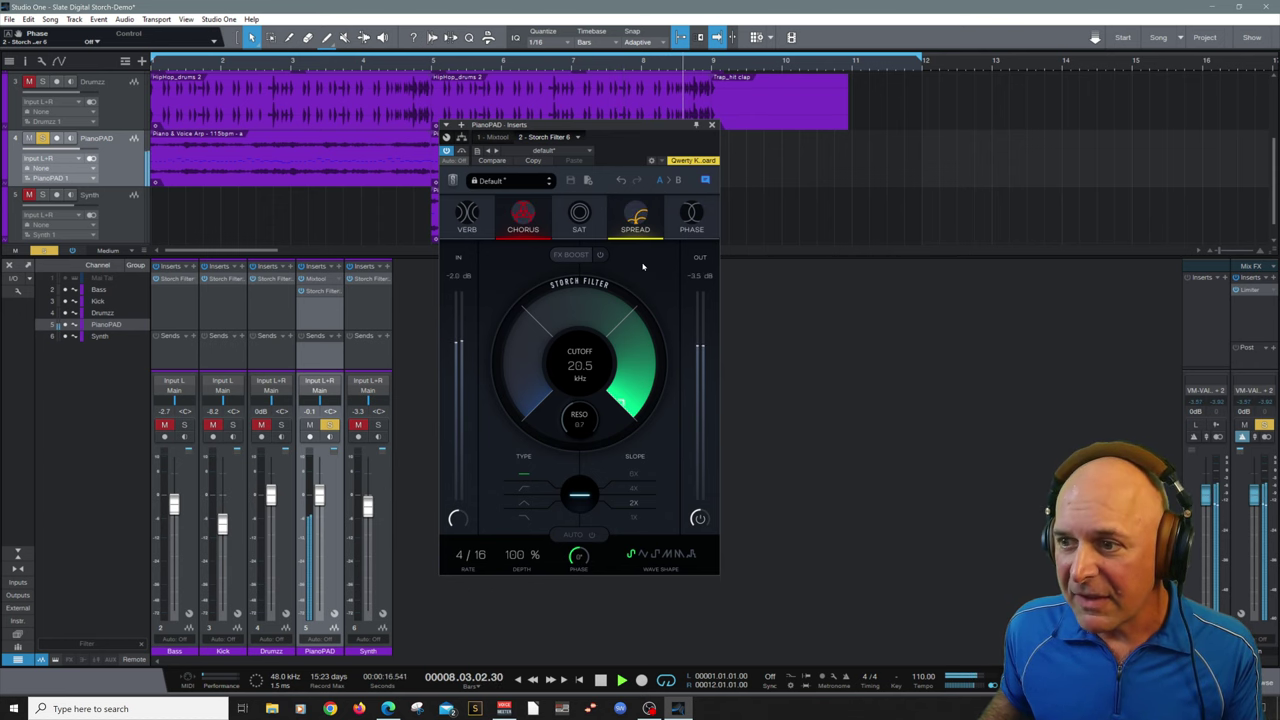
key("space")
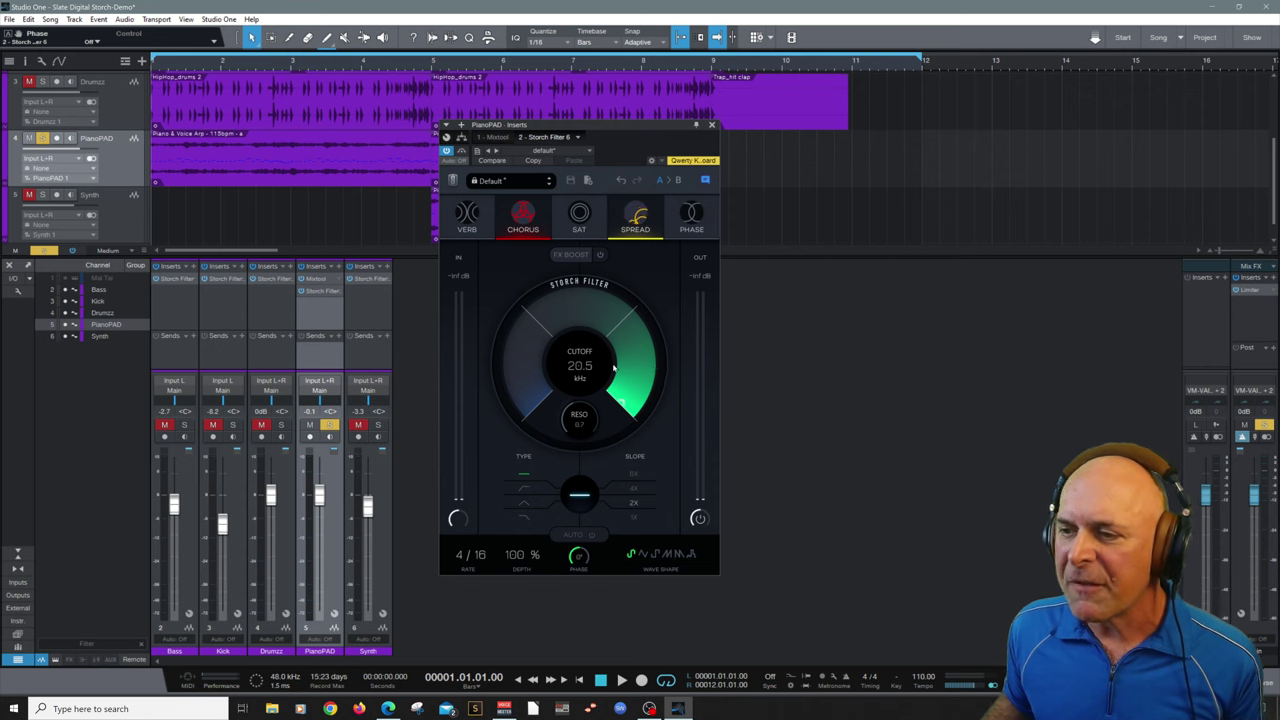
Try adjusting the Storch Filter's cutoff frequency
left_click_drag(578, 372, 553, 320)
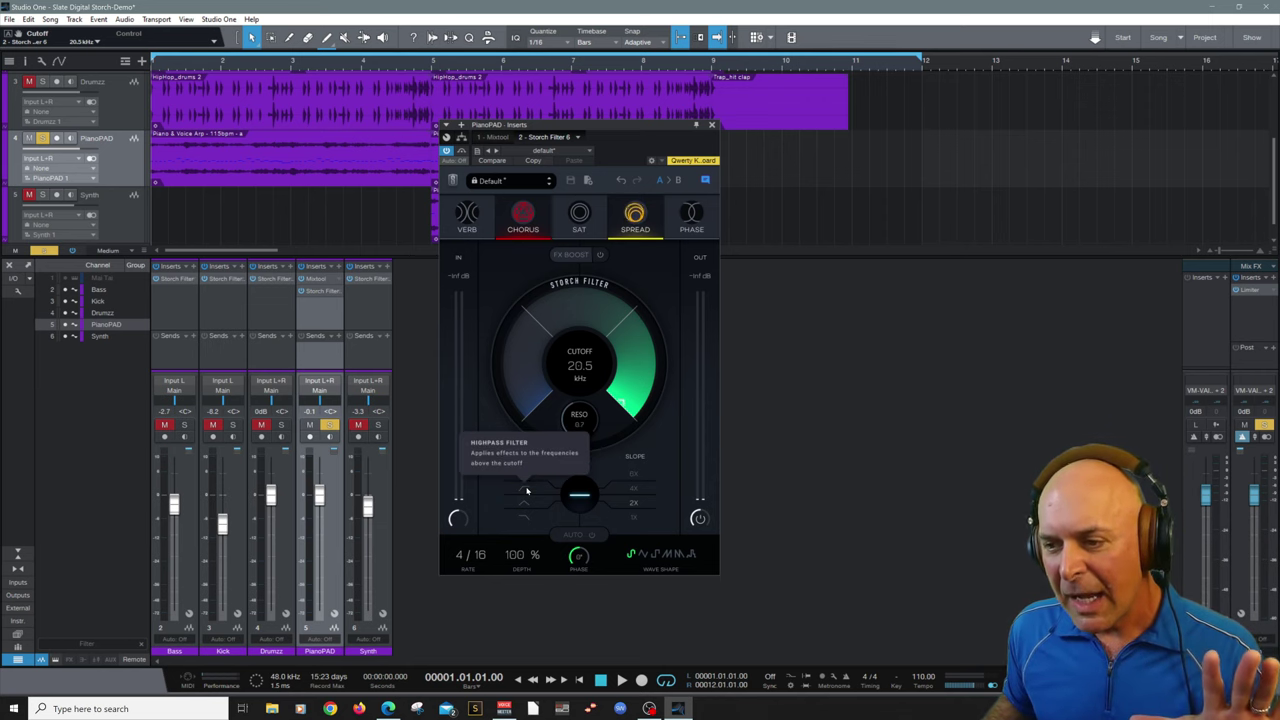
Cycle the filter type through High Pass, Band Pass and Low Pass, and return it to High Pass
left_click(527, 490)
left_click(529, 506)
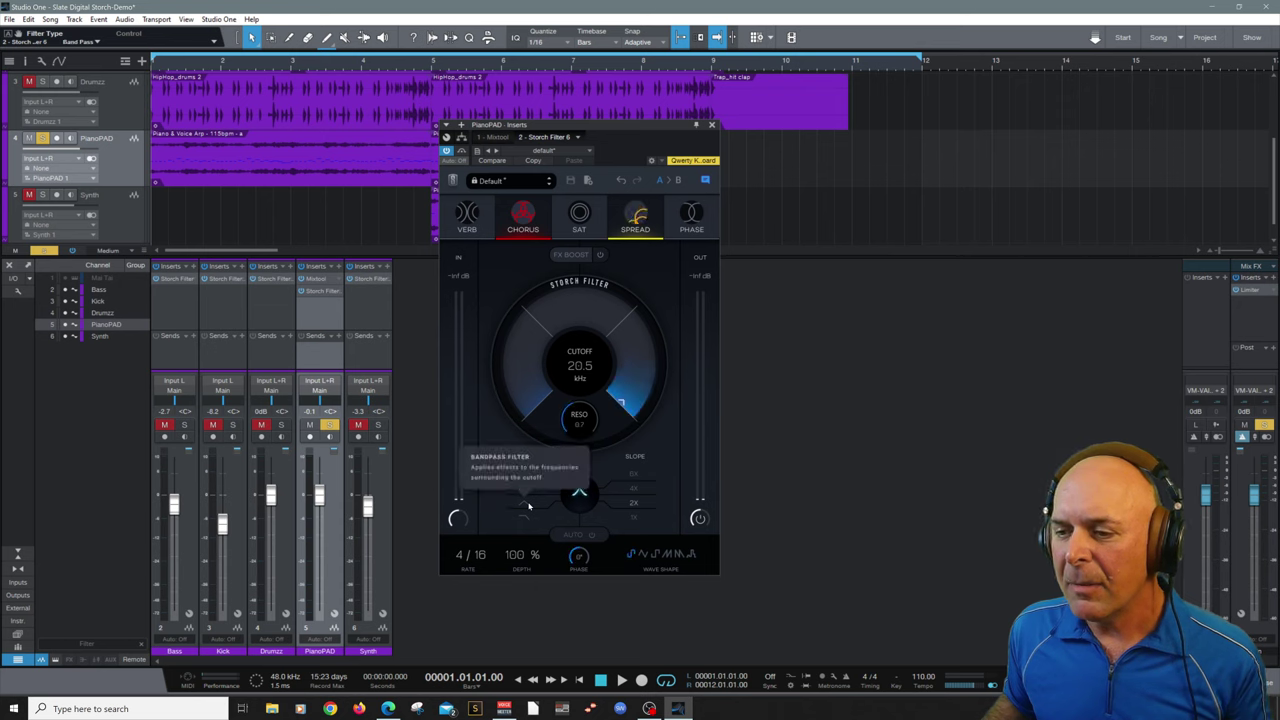
left_click(522, 522)
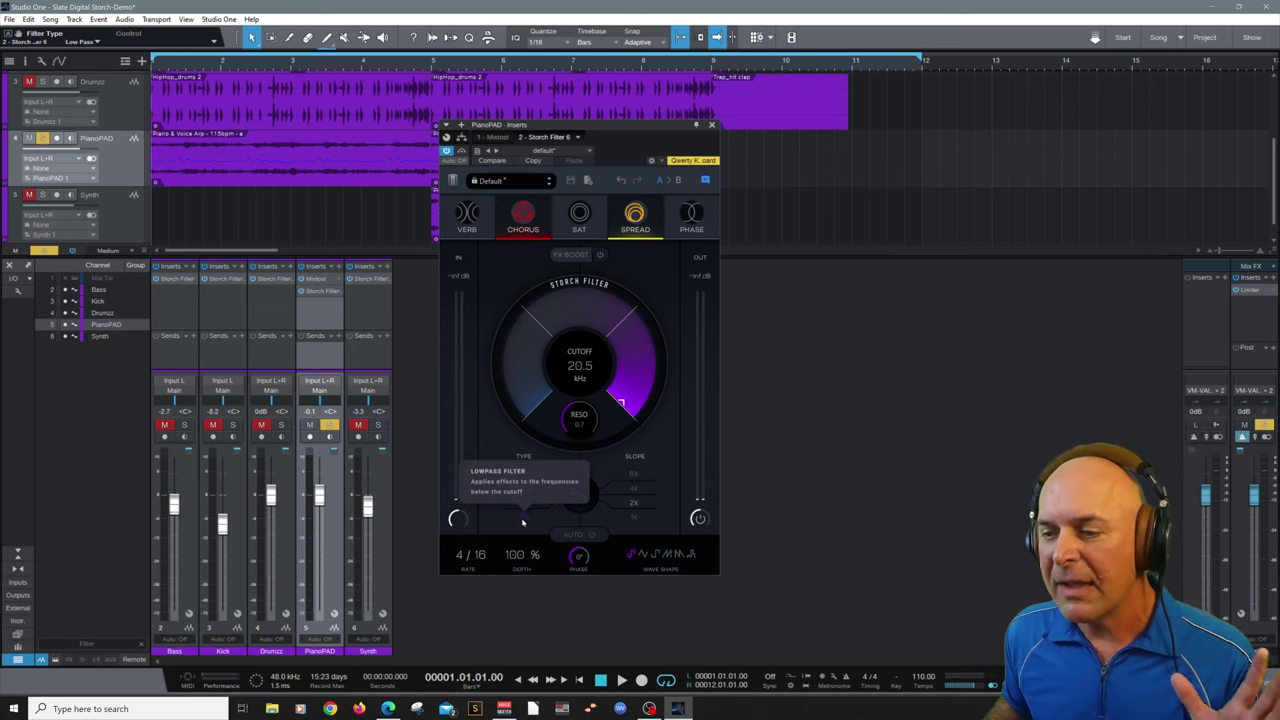
left_click(527, 489)
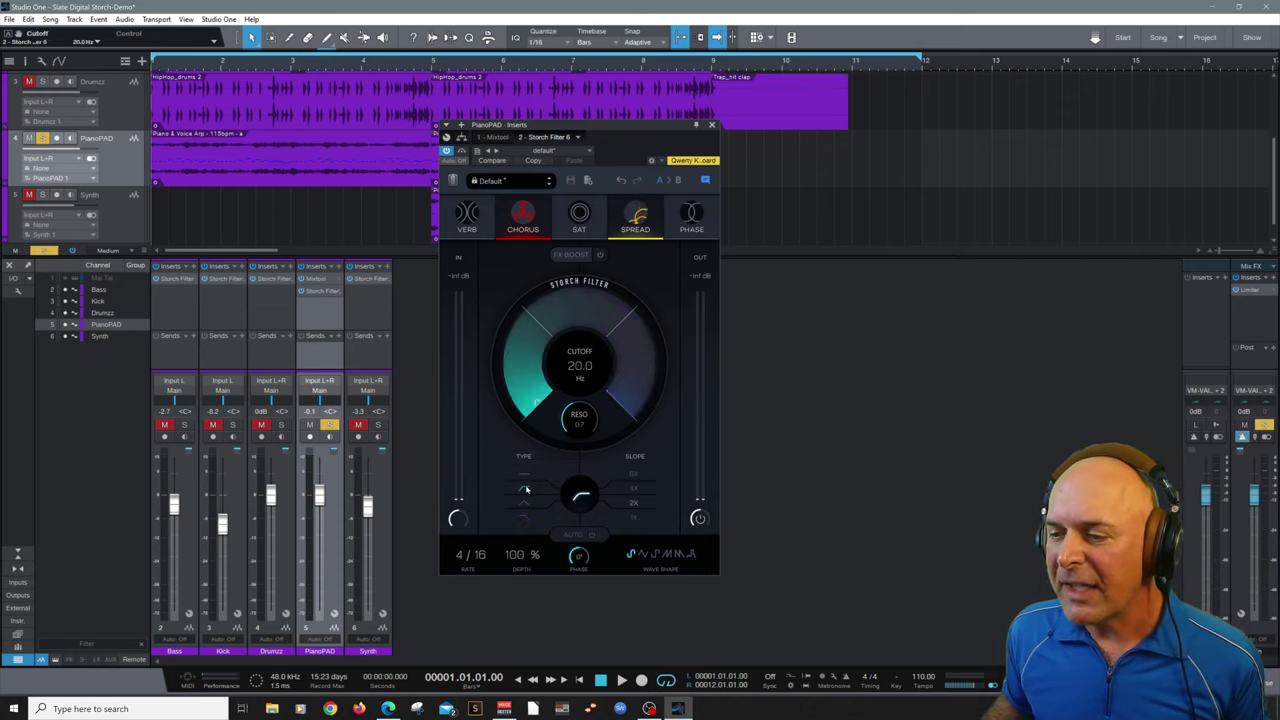
Try the filter slope settings, return to 2X, and play the PianoPAD while sweeping the high-pass cutoff
left_click(637, 505)
left_click(637, 481)
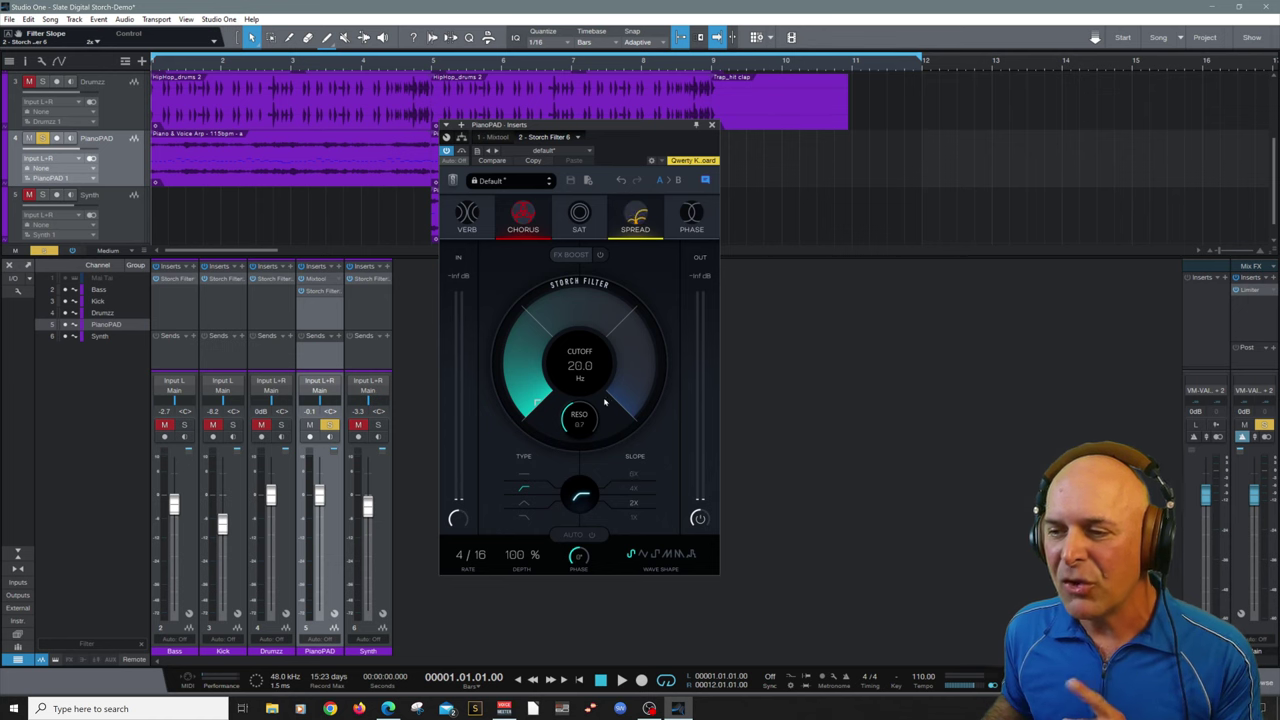
key("space")
left_click_drag(540, 400, 510, 503)
Switch the filter type to Band Pass and play the PianoPAD while raising the cutoff to about 584 Hz
left_click(528, 507)
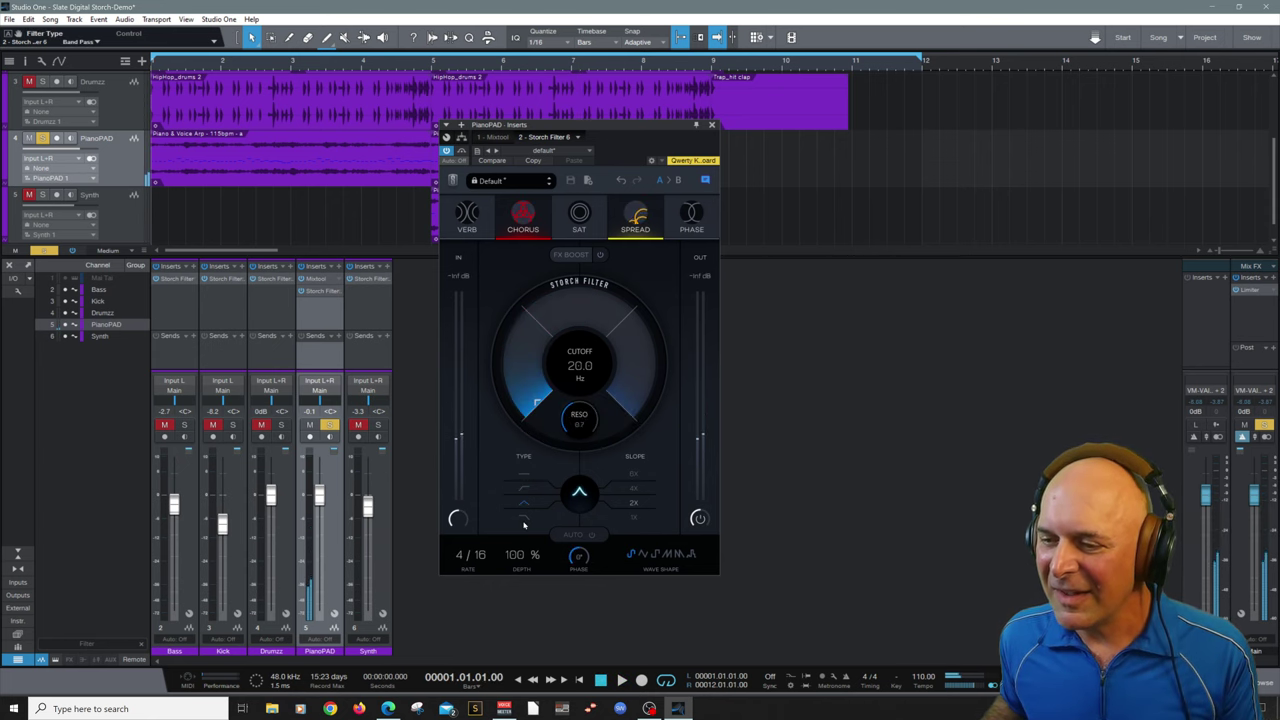
key("space")
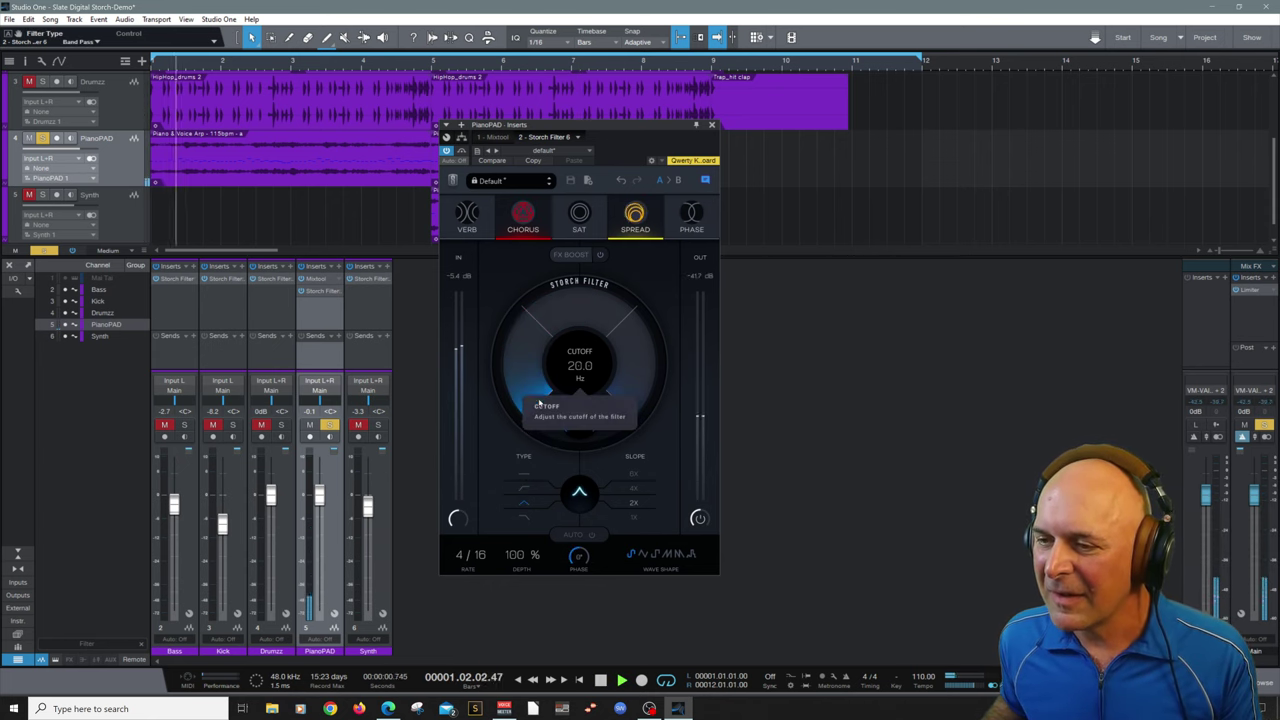
left_click_drag(540, 369, 543, 291)
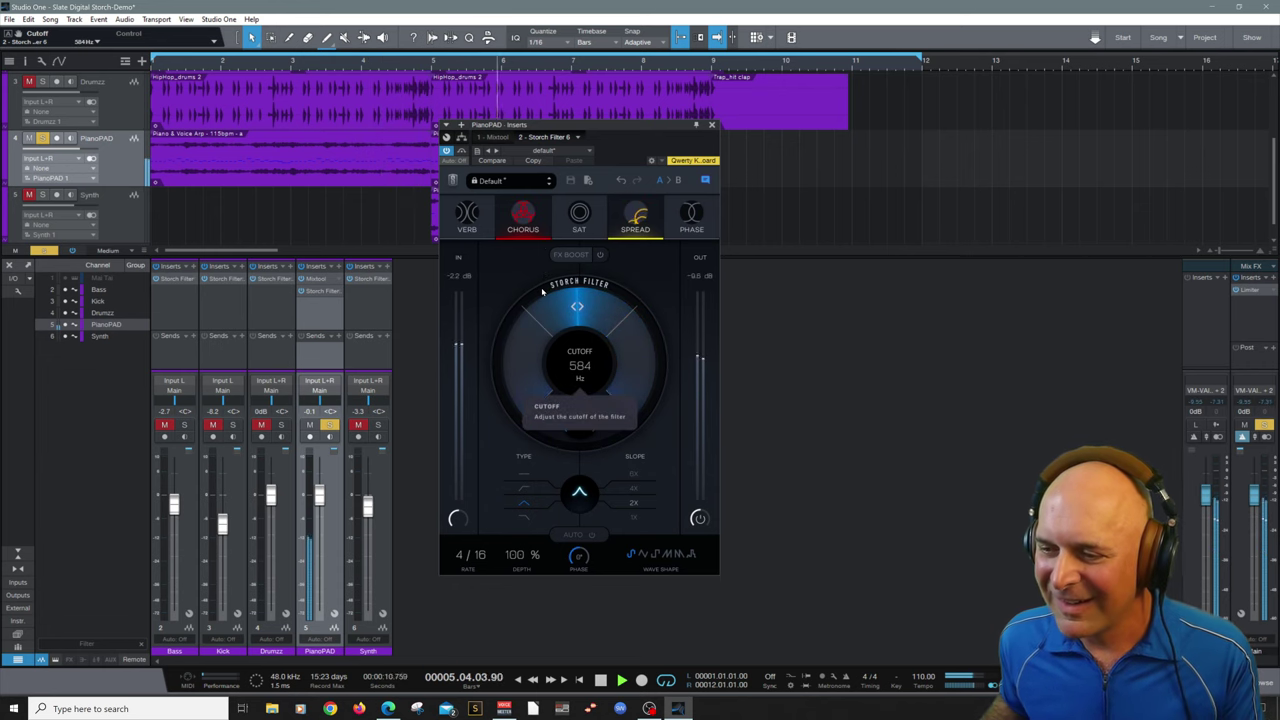
key("space")
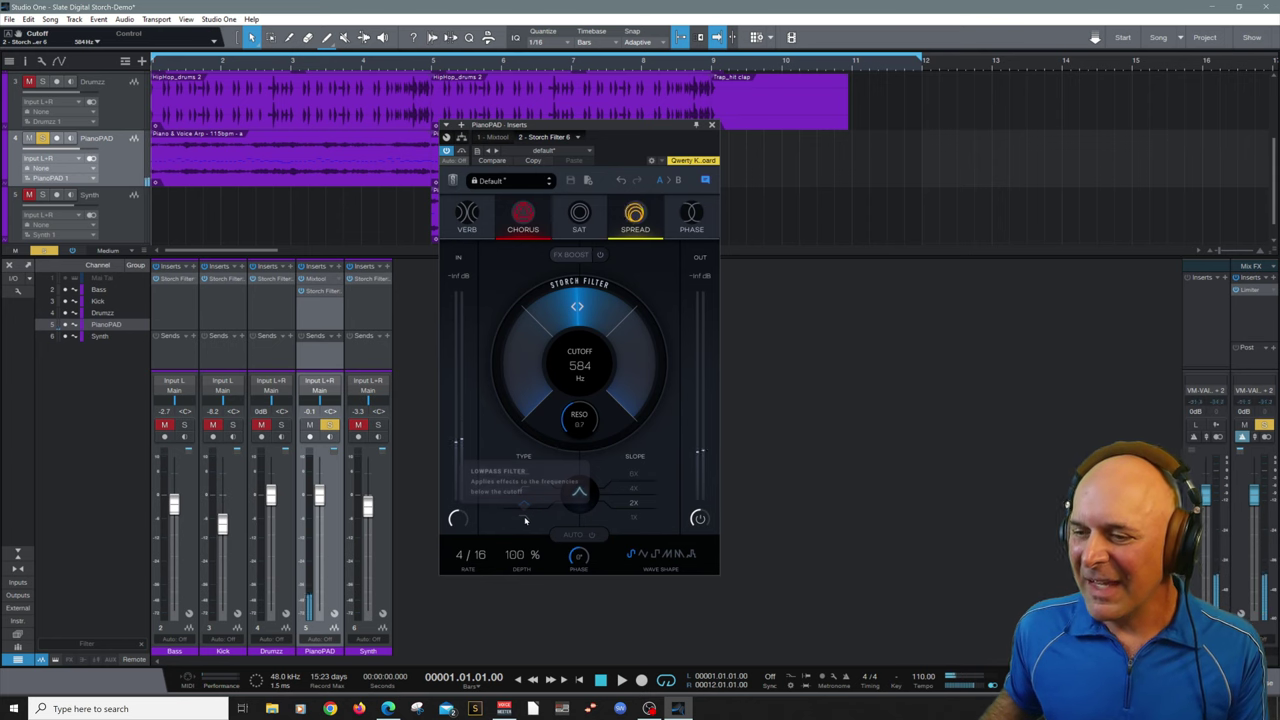
Set the filter type to Low Pass and play the PianoPAD while sweeping the cutoff to about 1.99 kHz
key("space")
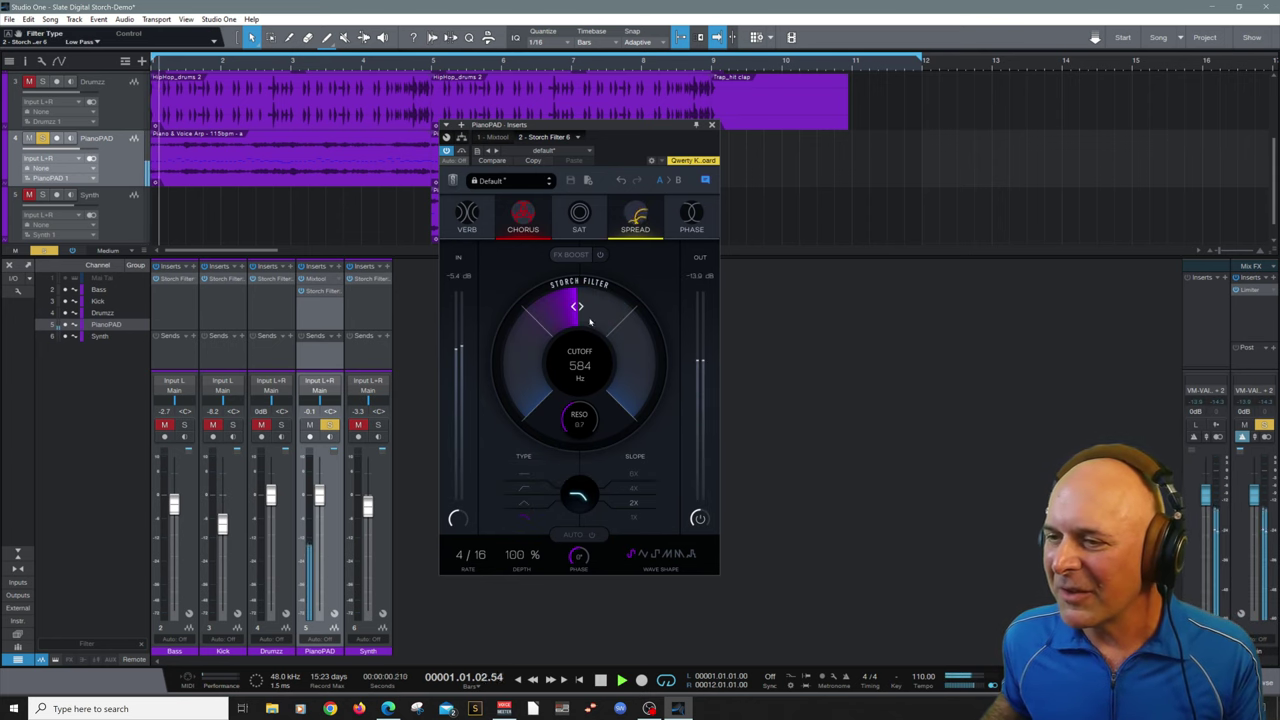
left_click_drag(583, 311, 592, 281)
key("space")
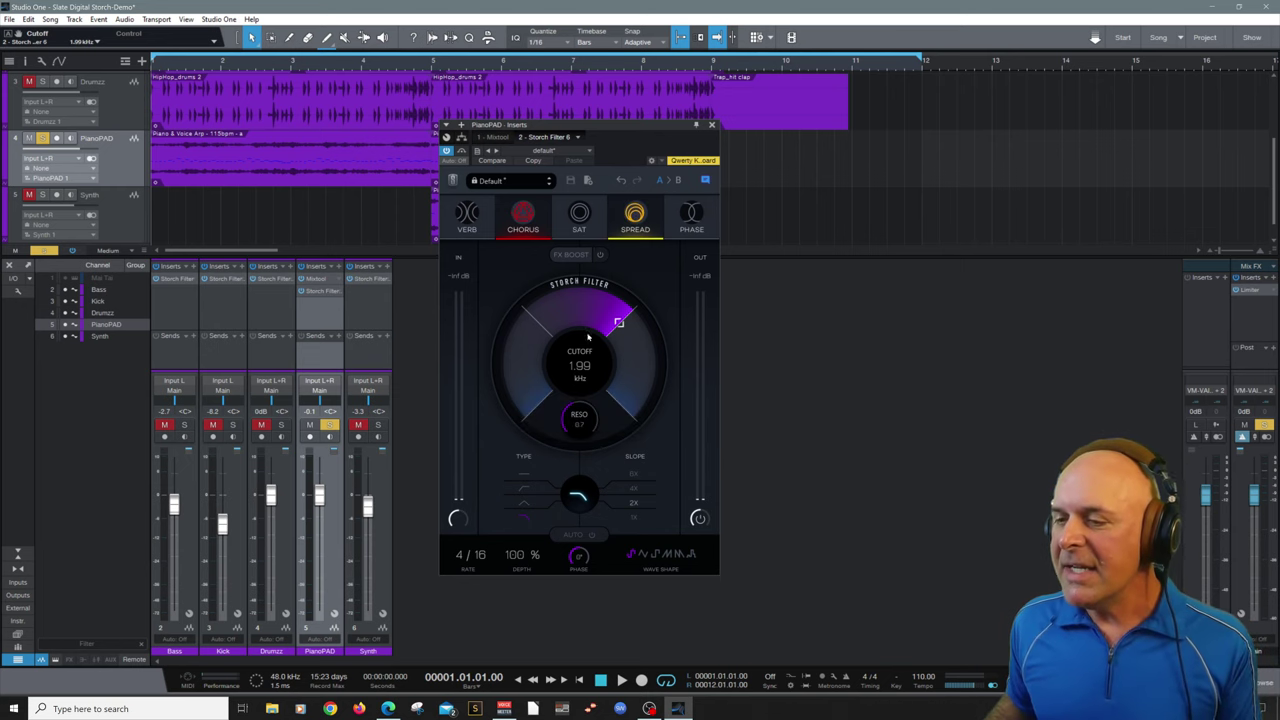
Return the filter type to Band Pass and play the PianoPAD while bringing the cutoff to about 564 Hz
left_click(528, 506)
key("space")
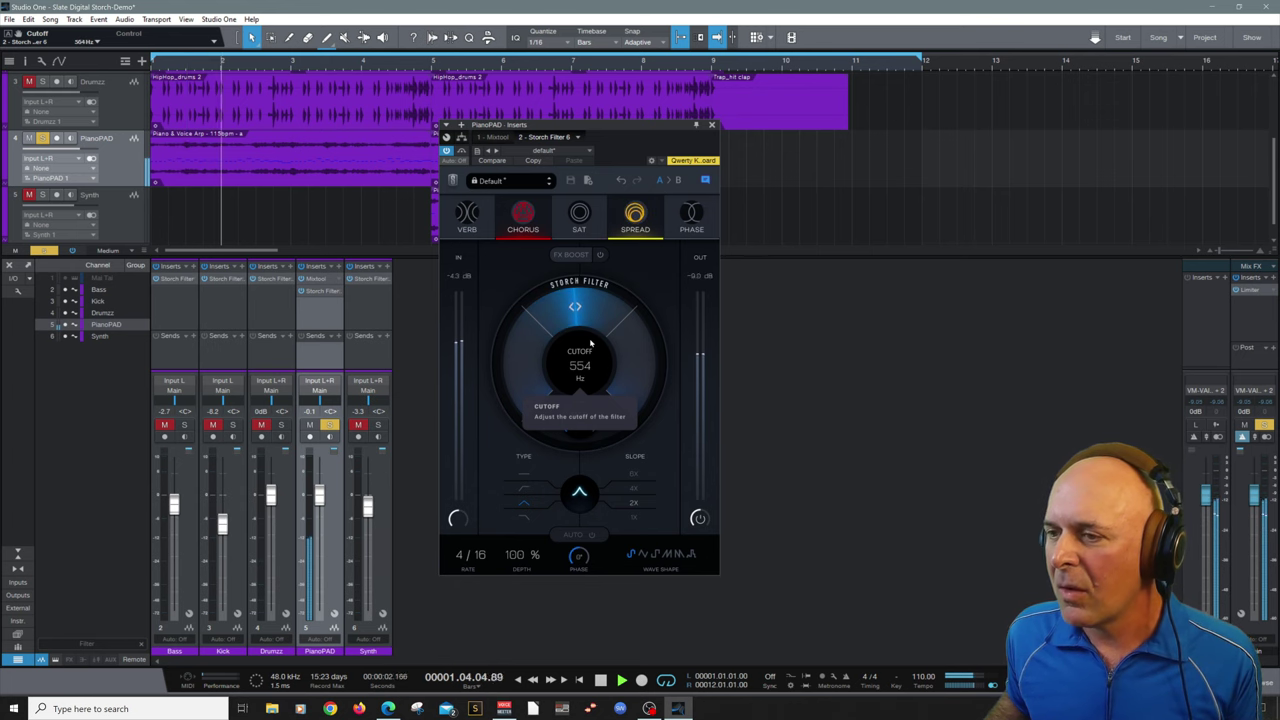
key("space")
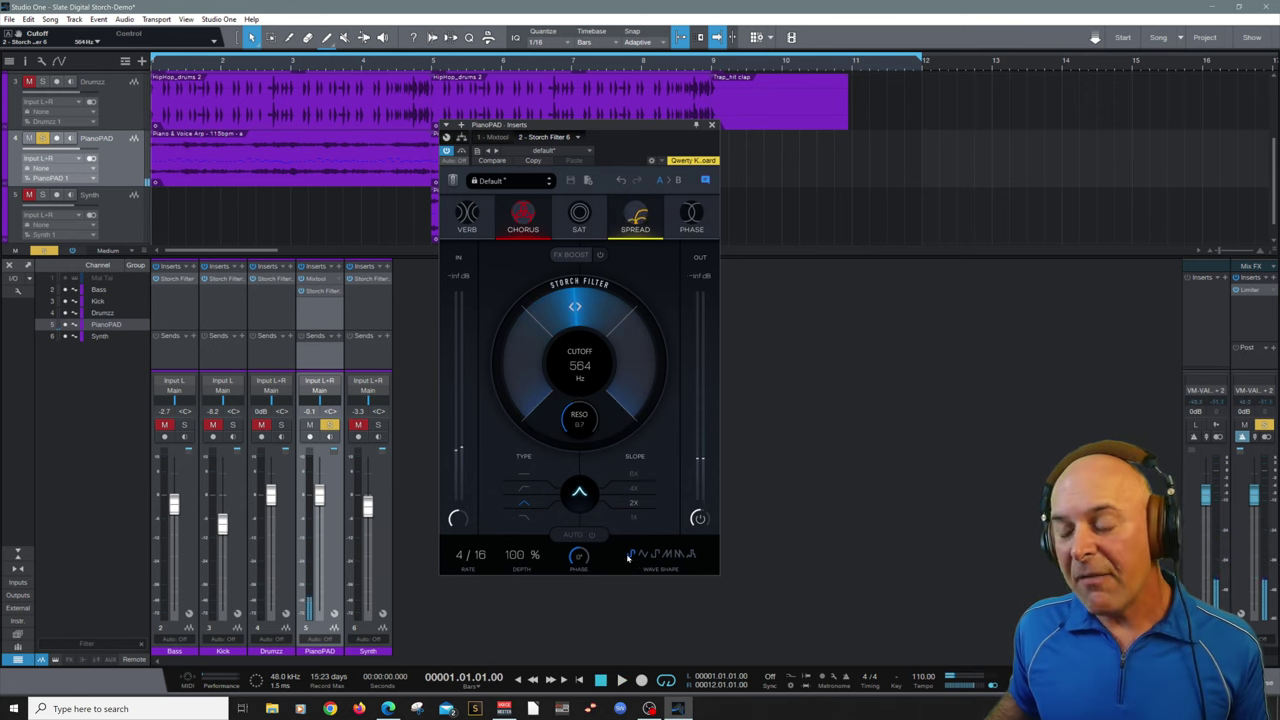
Turn on the autofilter and play the PianoPAD, adjusting the cutoff to about 648 Hz and the channel volume to about +5.8 dB
left_click(589, 536)
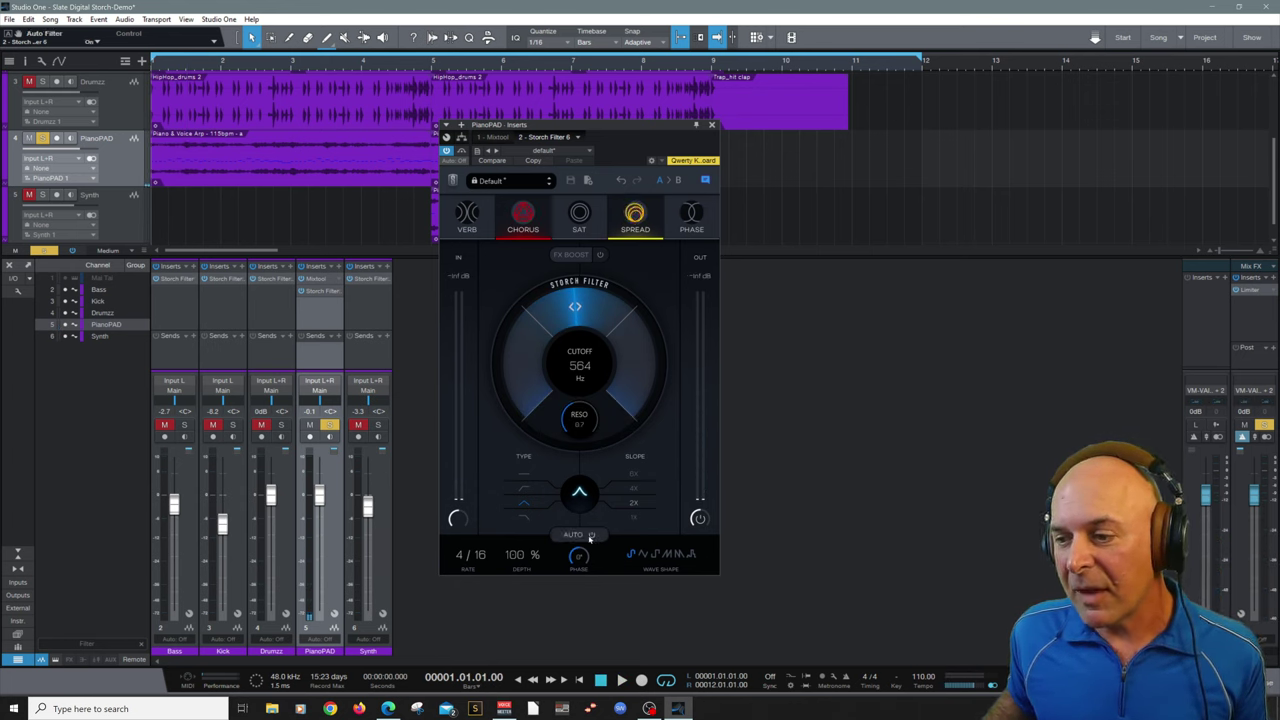
key("space")
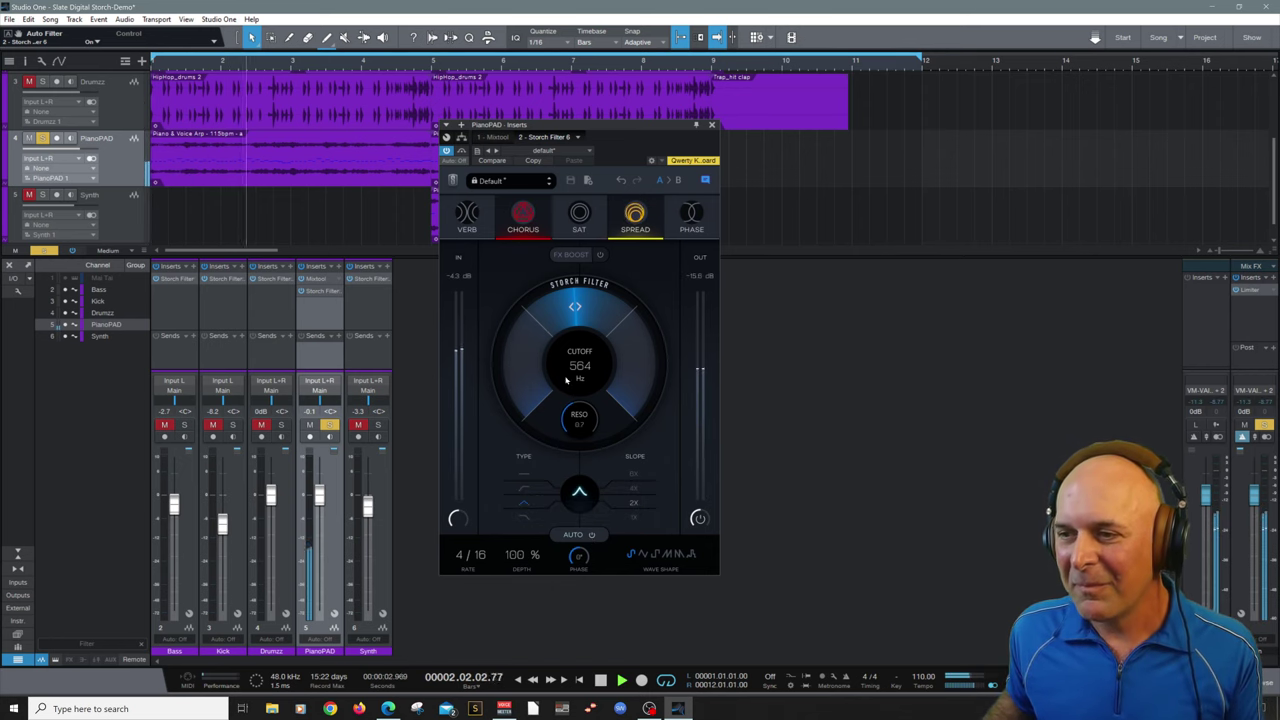
left_click_drag(319, 497, 319, 473)
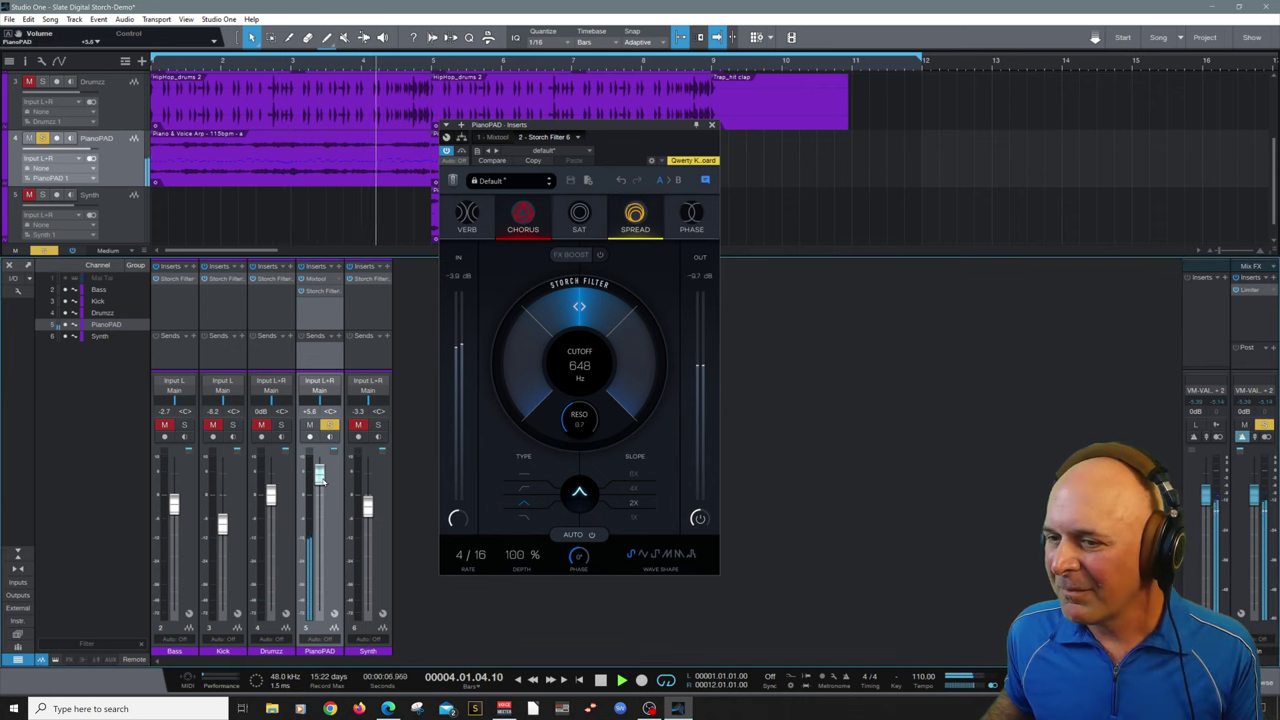
key("space")
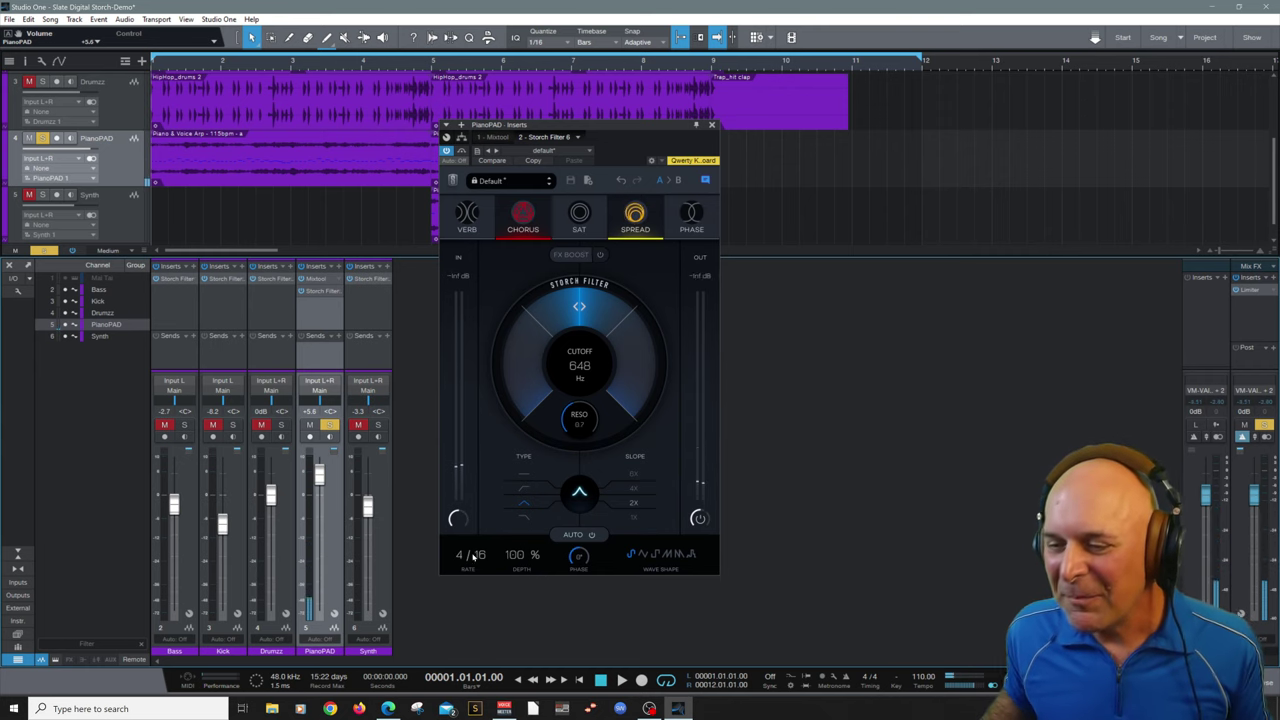
Audition LFO rates of 4/8 and 4/16 on the PianoPAD, and set the rate to 4/4
left_click_drag(474, 556, 474, 566)
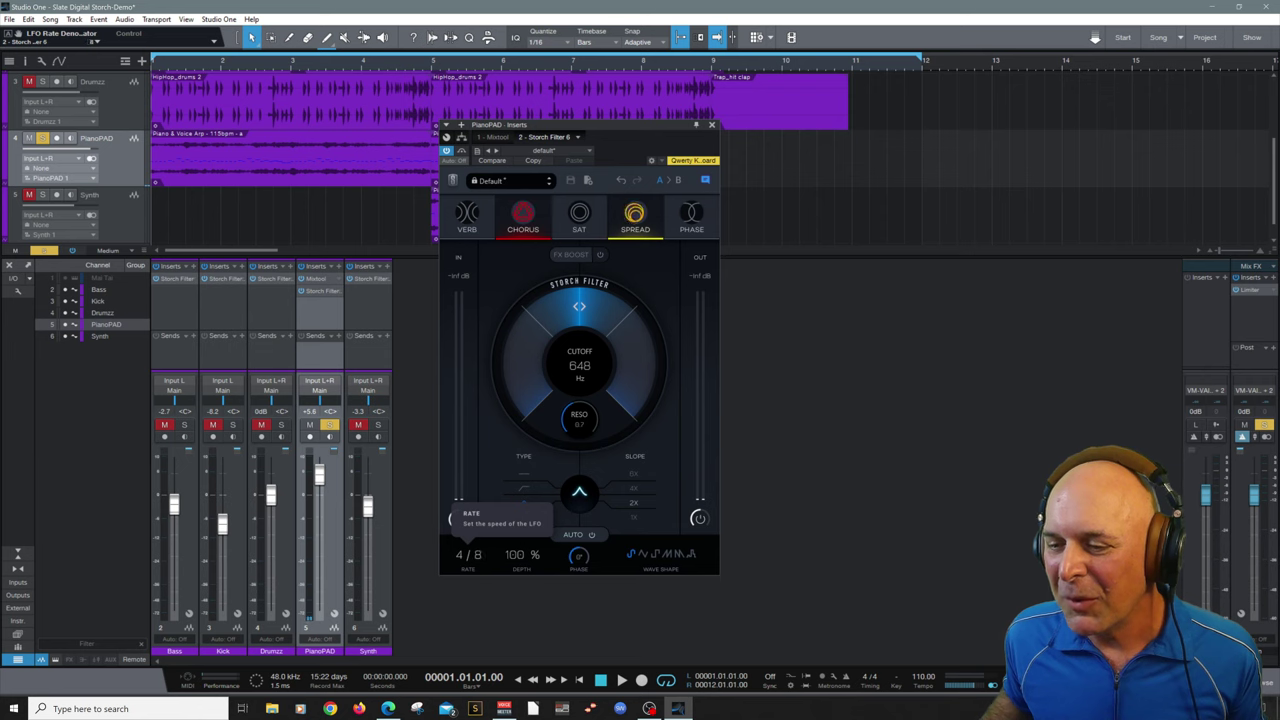
key("space")
left_click_drag(479, 560, 479, 570)
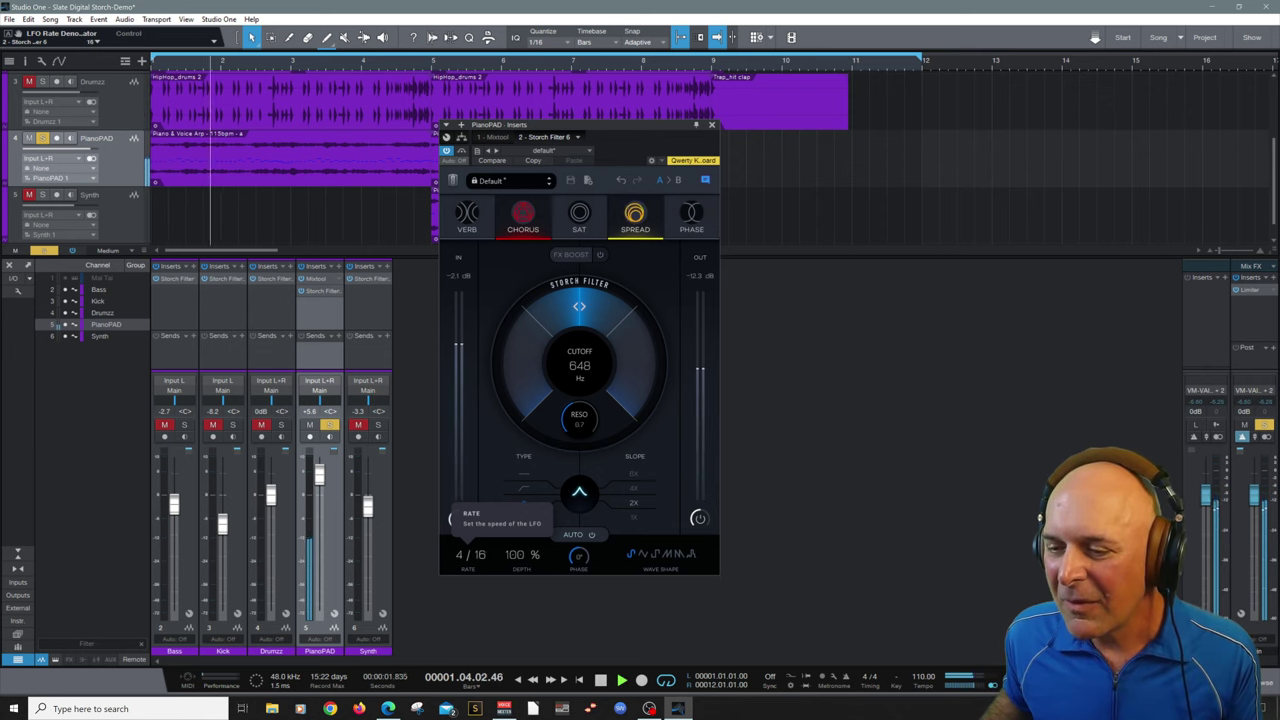
left_click_drag(479, 570, 479, 552)
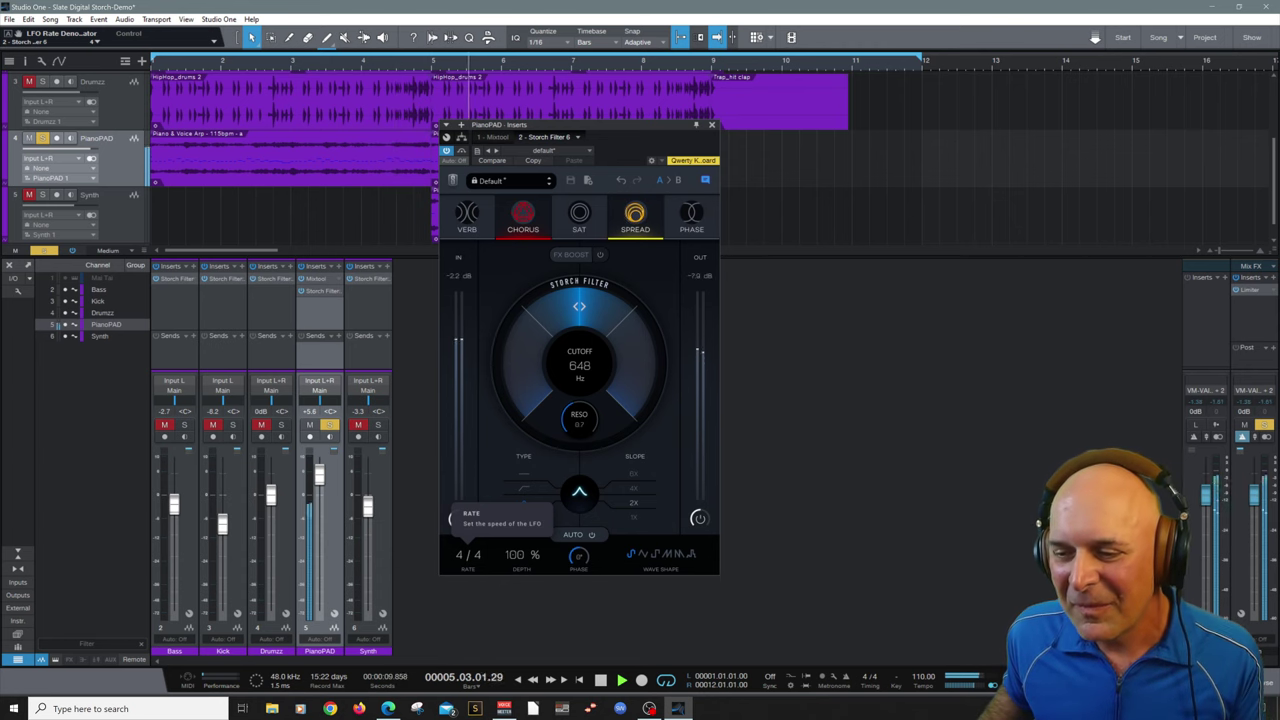
key("space")
Lower the LFO depth to 28%, play the PianoPAD, and raise the depth to about 91%
left_click_drag(517, 552, 517, 562)
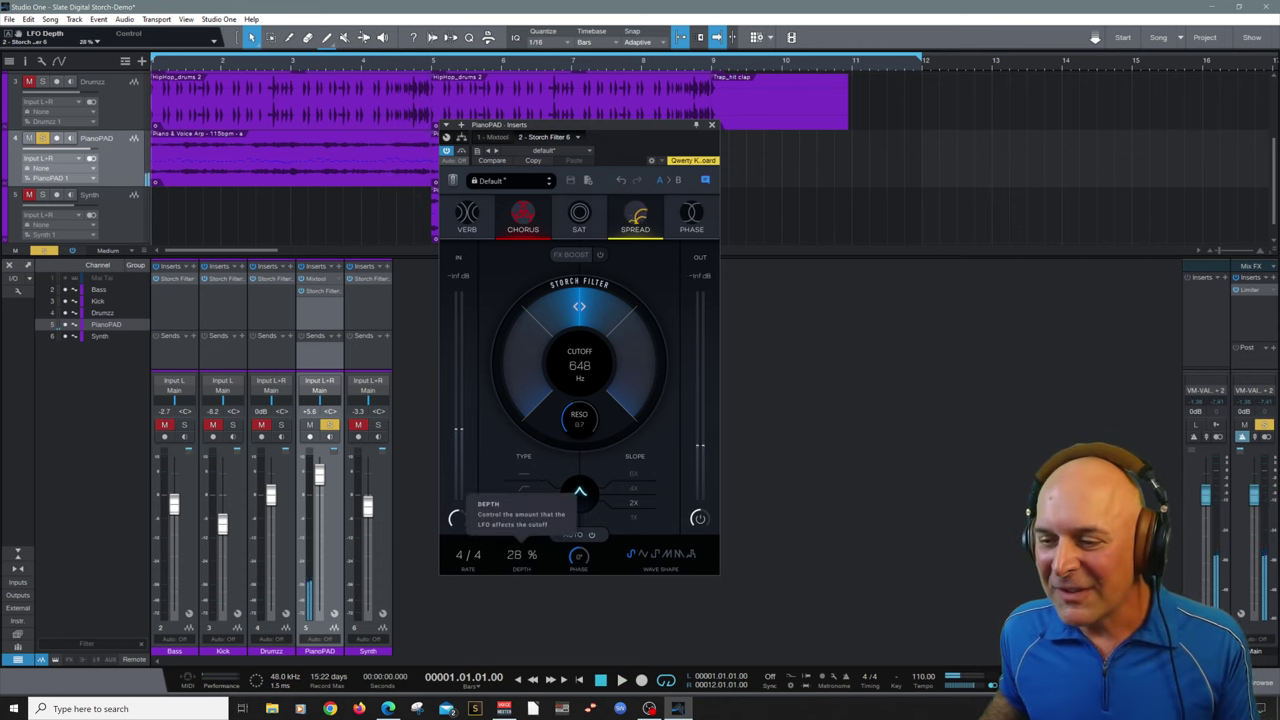
key("space")
left_click_drag(527, 566, 527, 532)
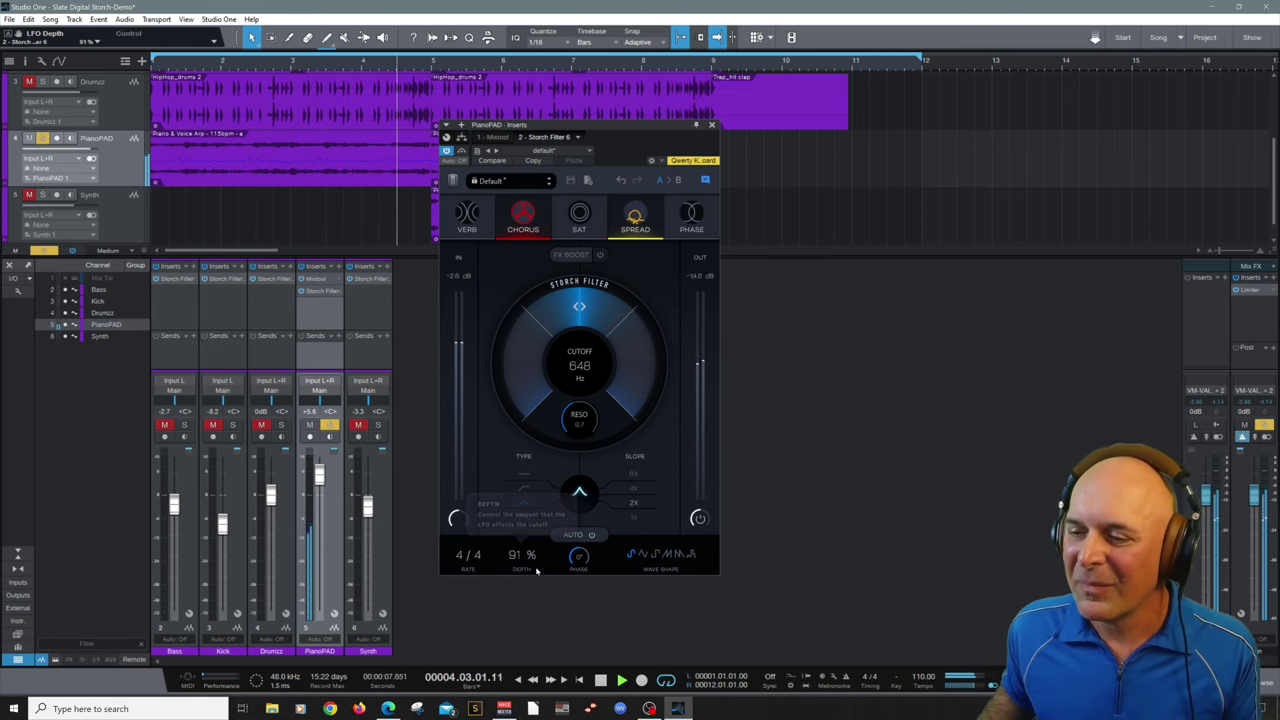
Compare the PianoPAD with the autofilter off and on, leaving it switched on
left_click(585, 536)
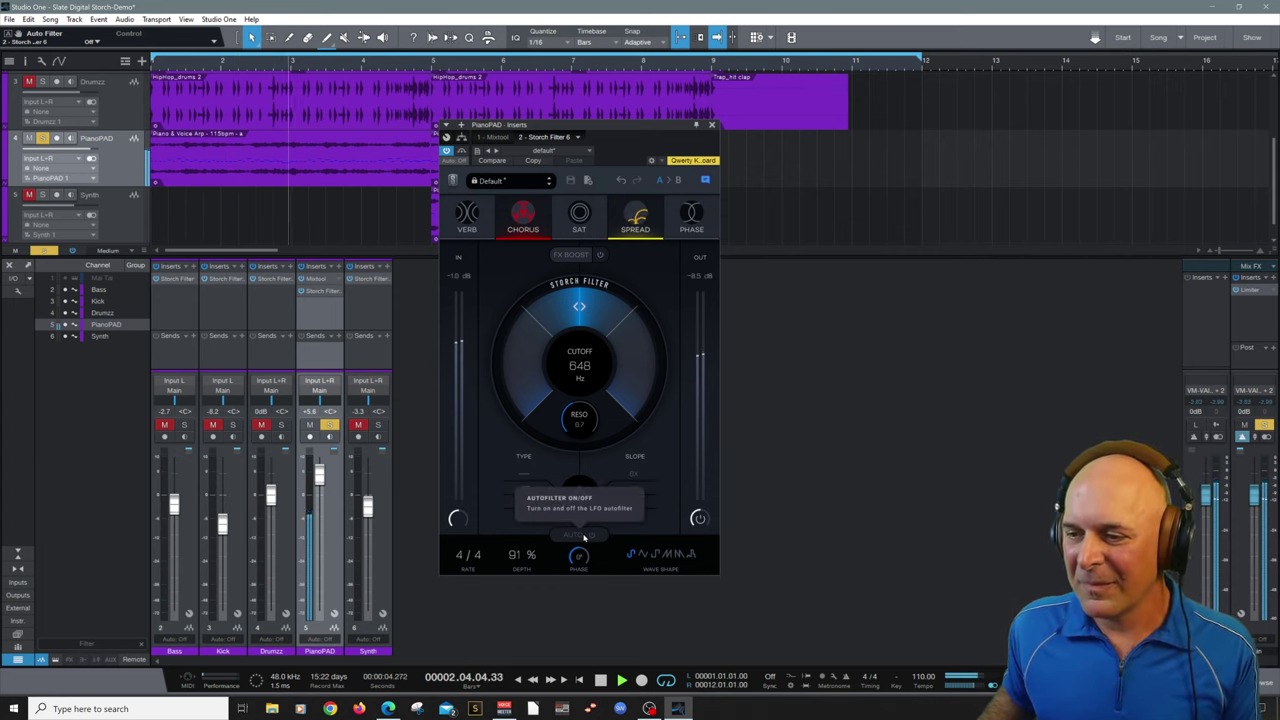
key("space")
left_click(585, 536)
key("space")
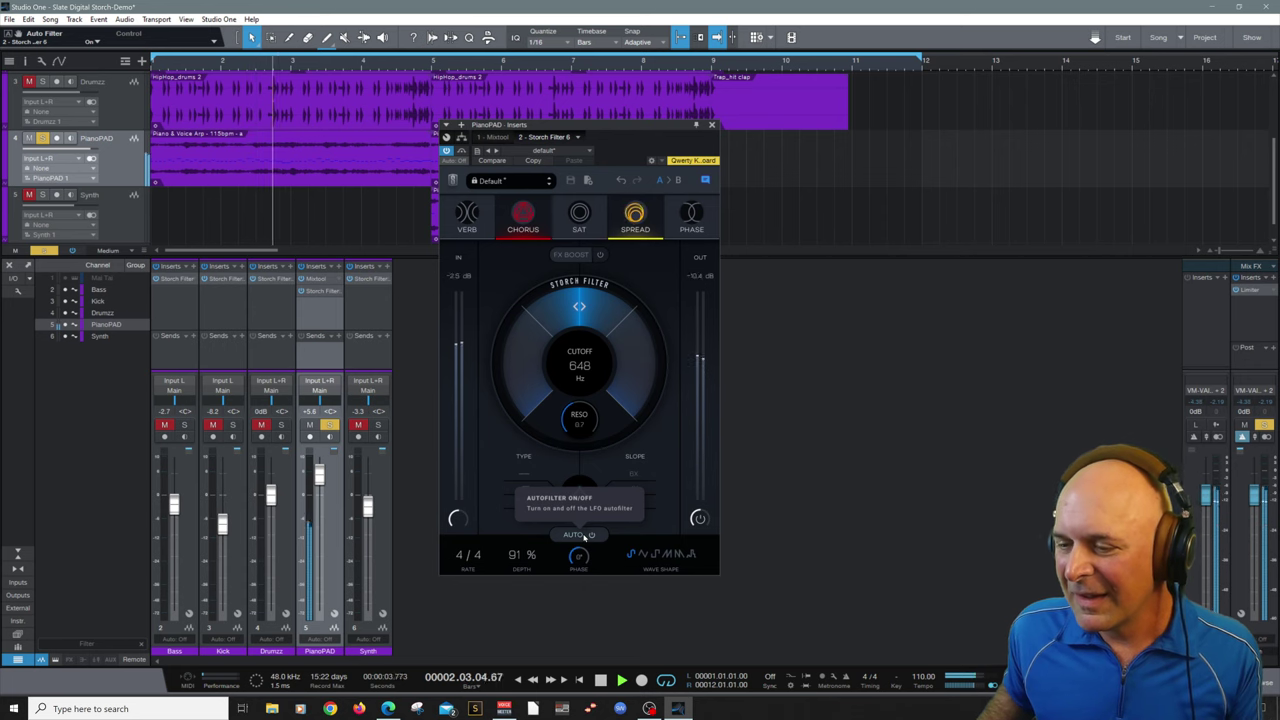
key("space")
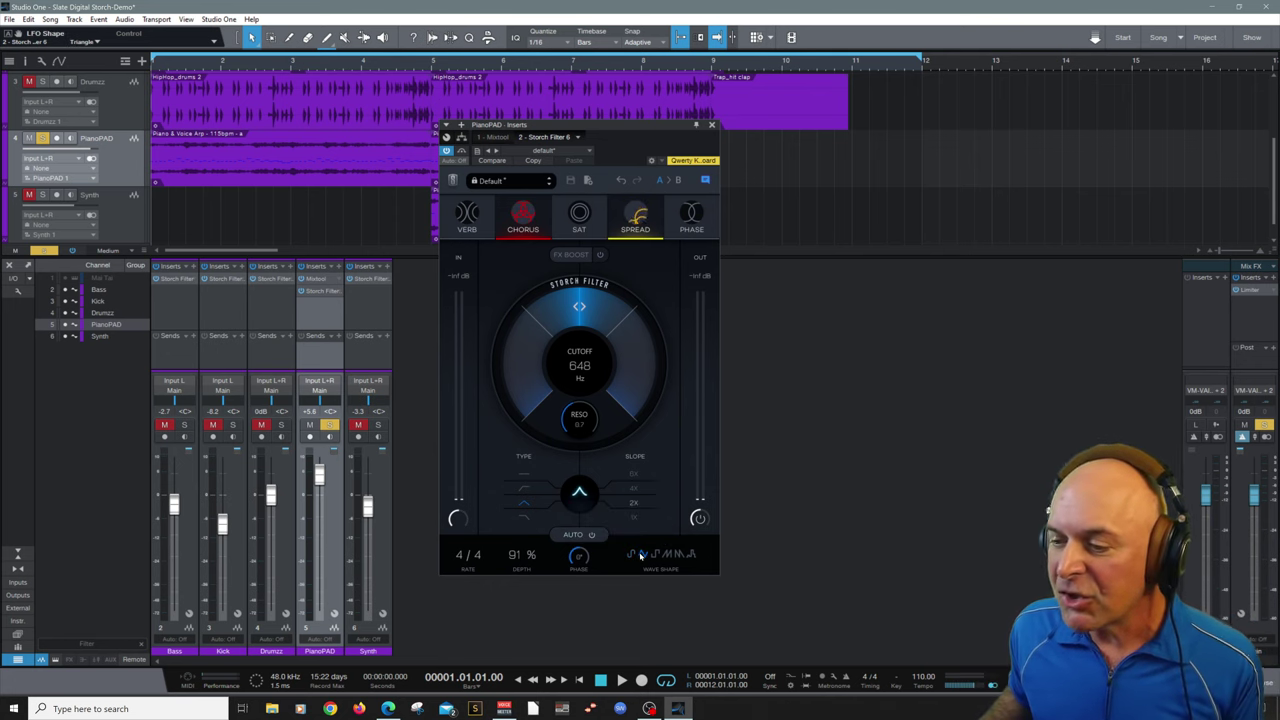
Audition the Triangle and Square LFO wave shapes while playing the PianoPAD
key("space")
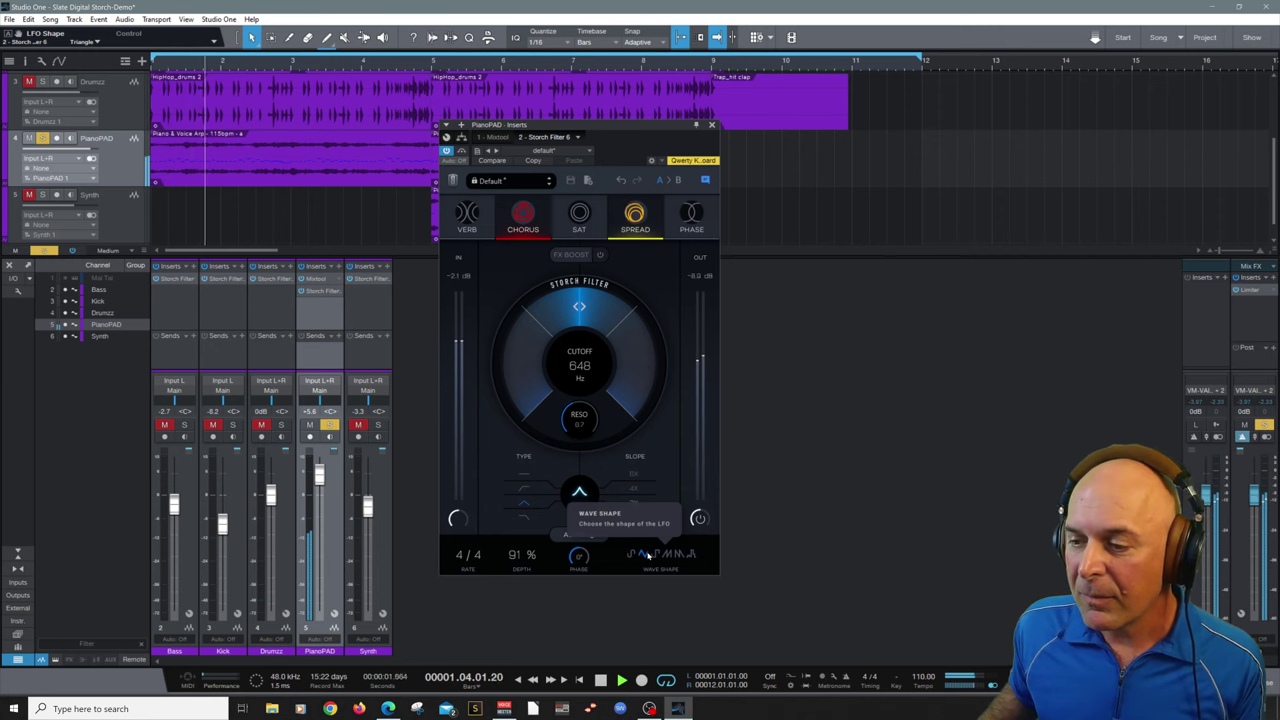
key("space")
key("space")
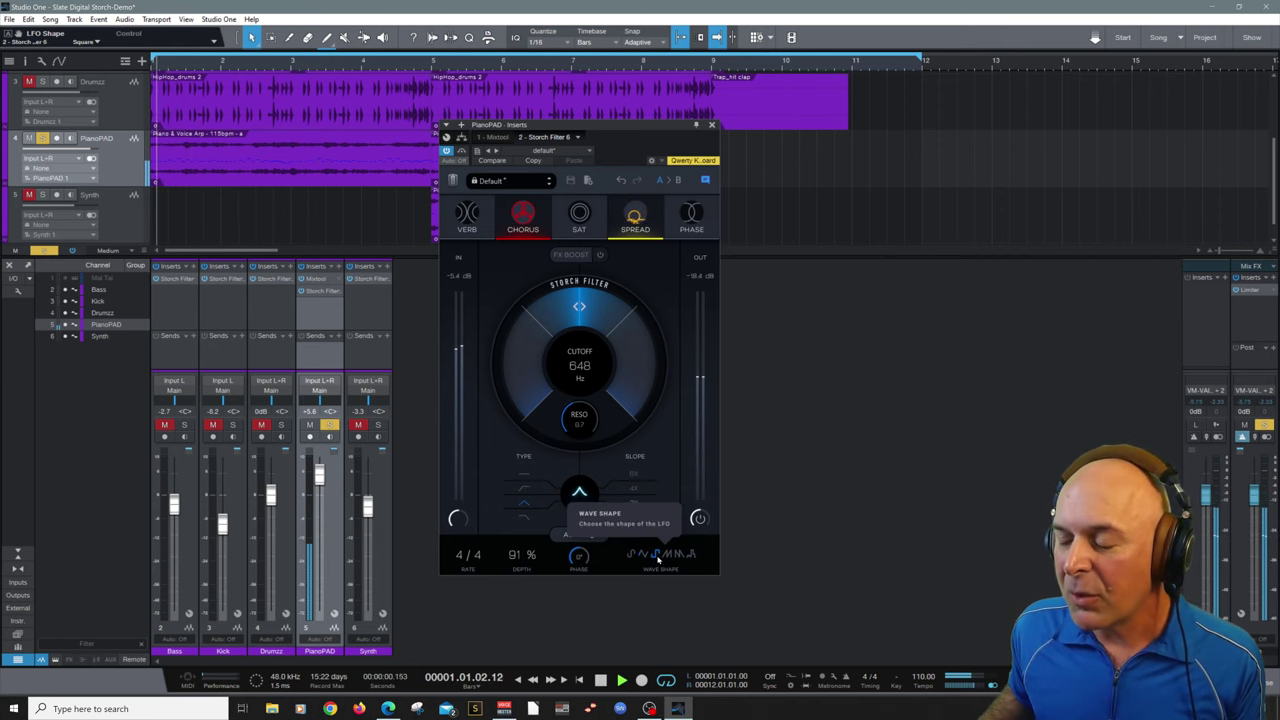
key("space")
Play the PianoPAD with the ascending Sawtooth LFO wave shape and switch to the descending Sawtooth
left_click(668, 556)
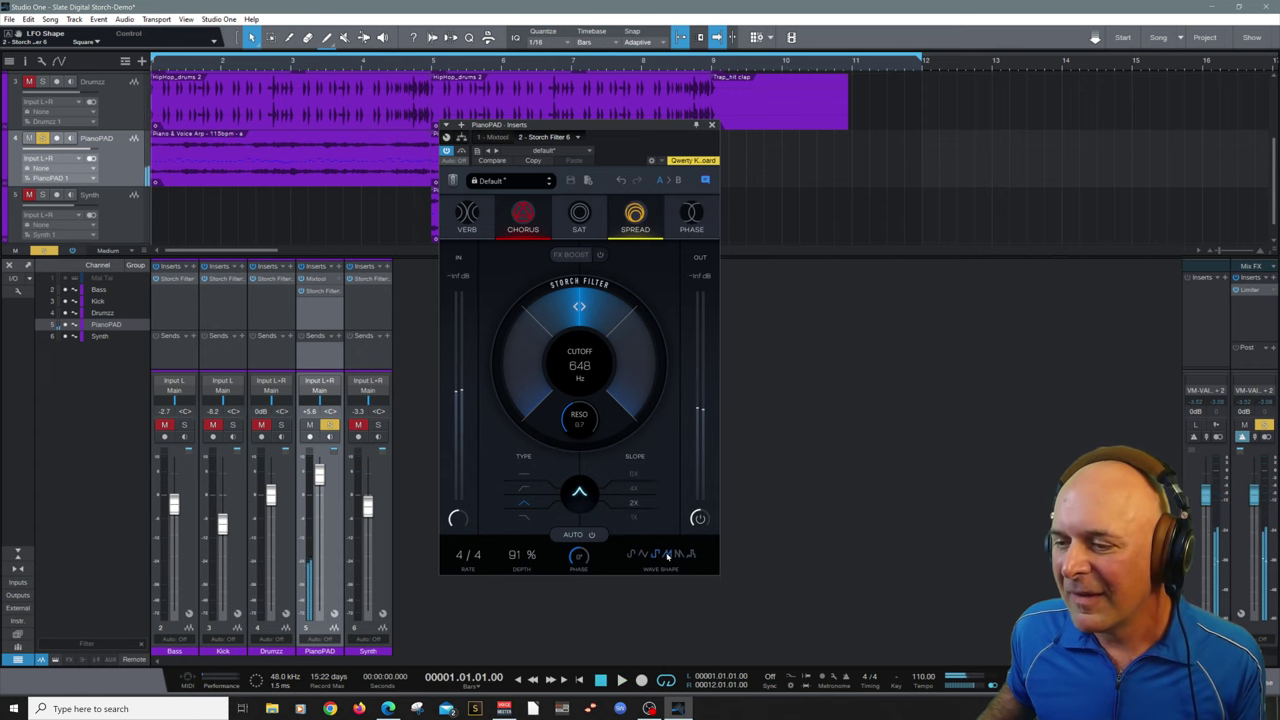
key("space")
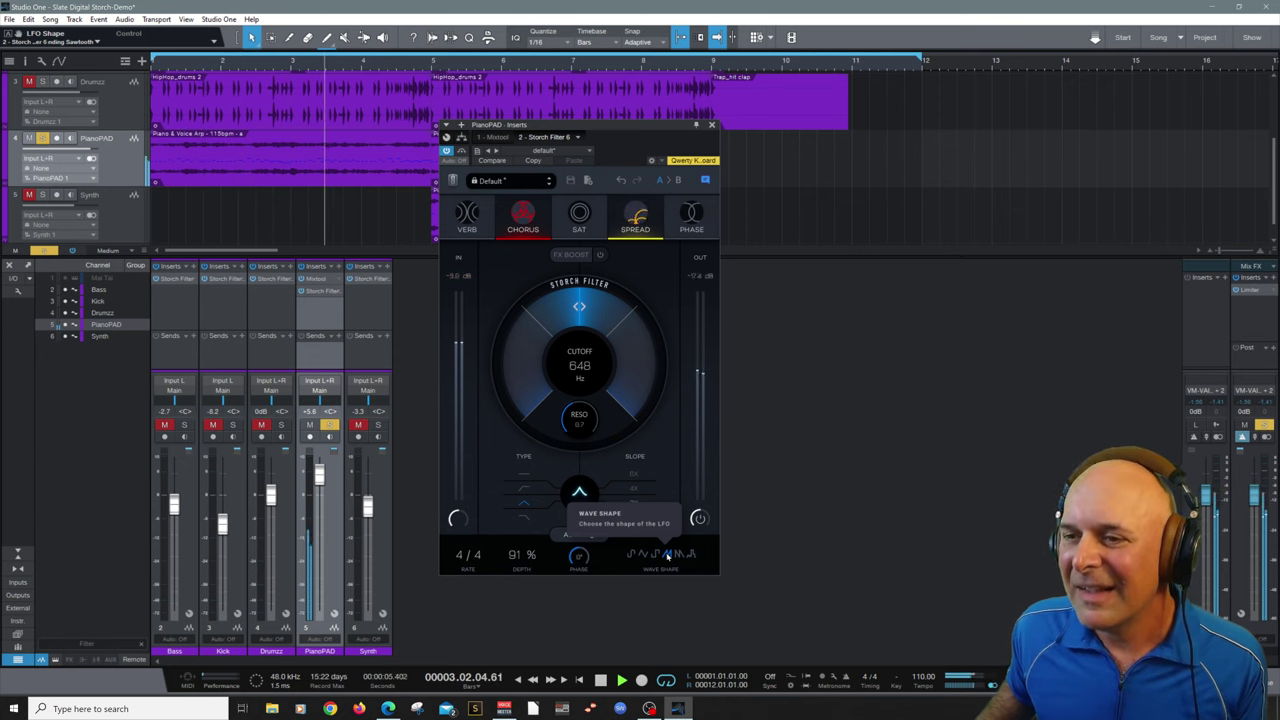
left_click(676, 556)
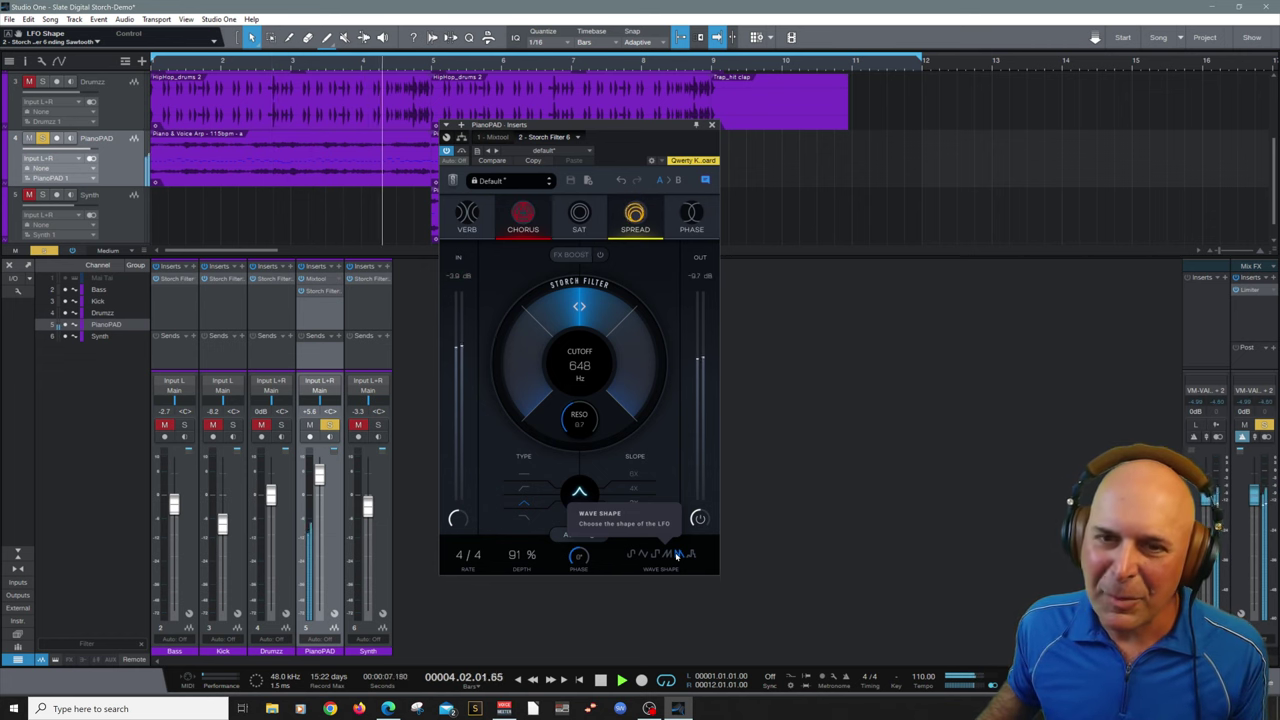
key("space")
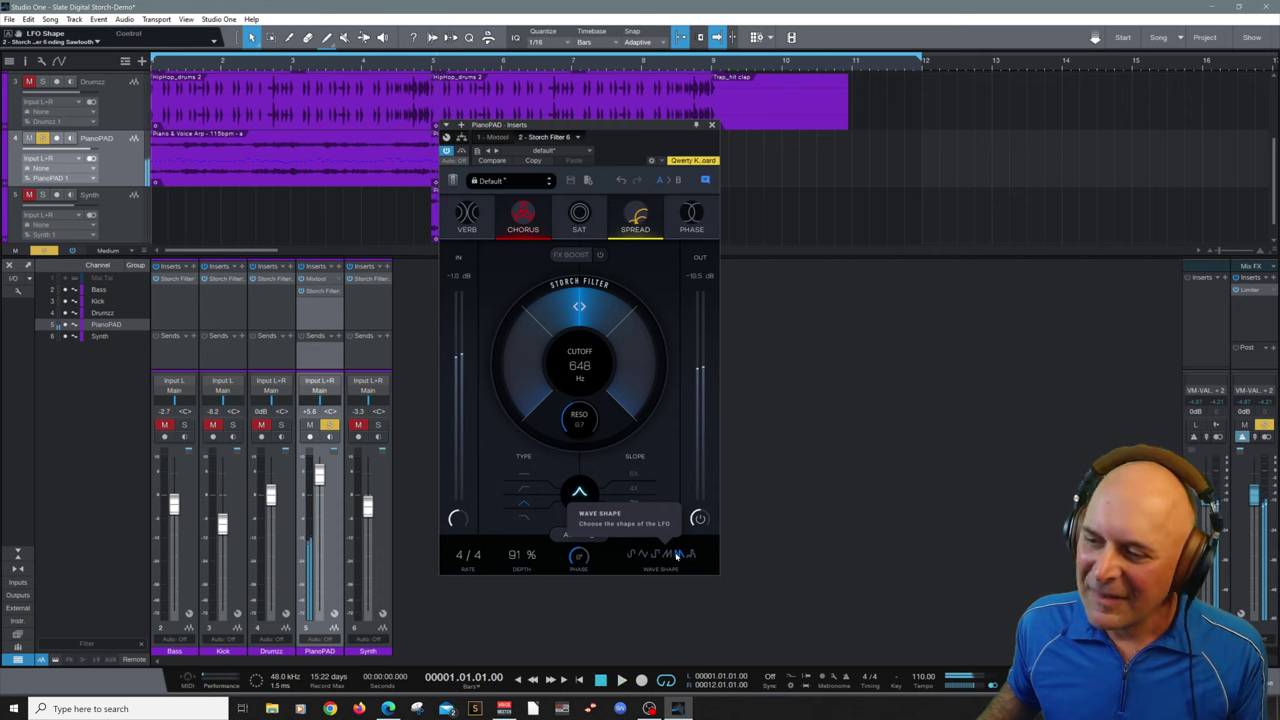
Set the LFO wave shape to Random and play the PianoPAD to hear it
left_click(688, 555)
key("space")
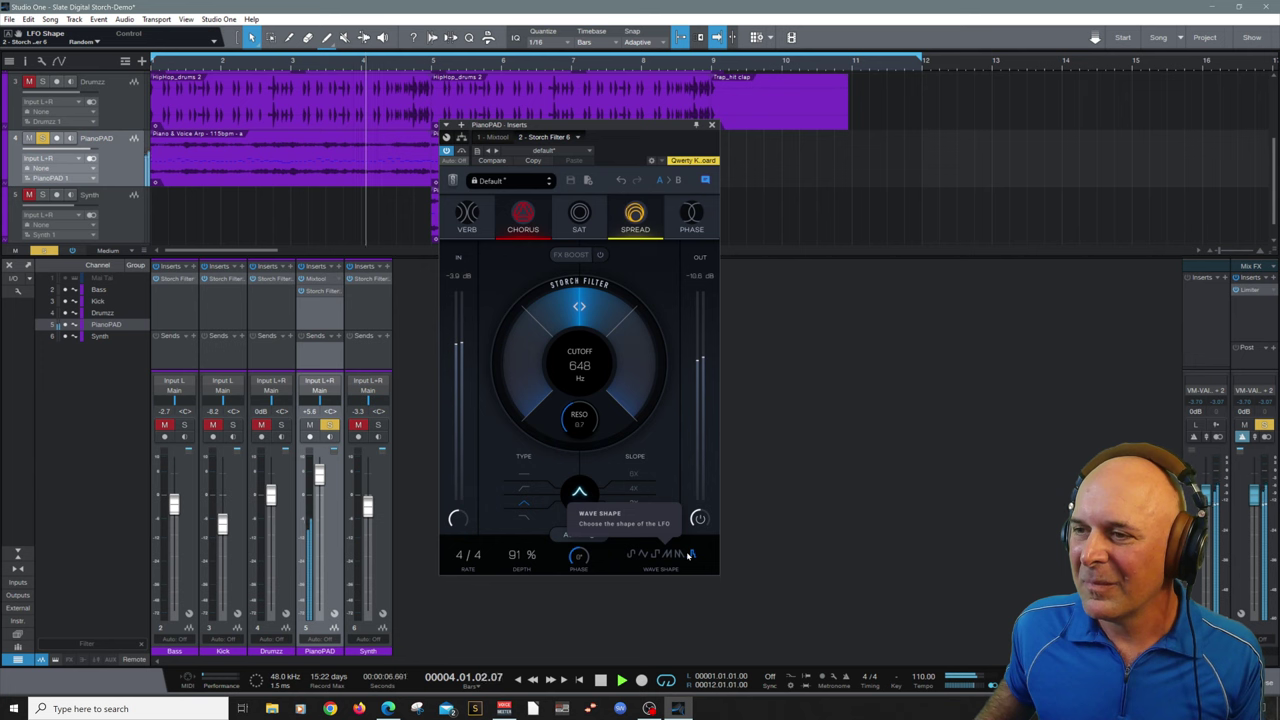
key("space")
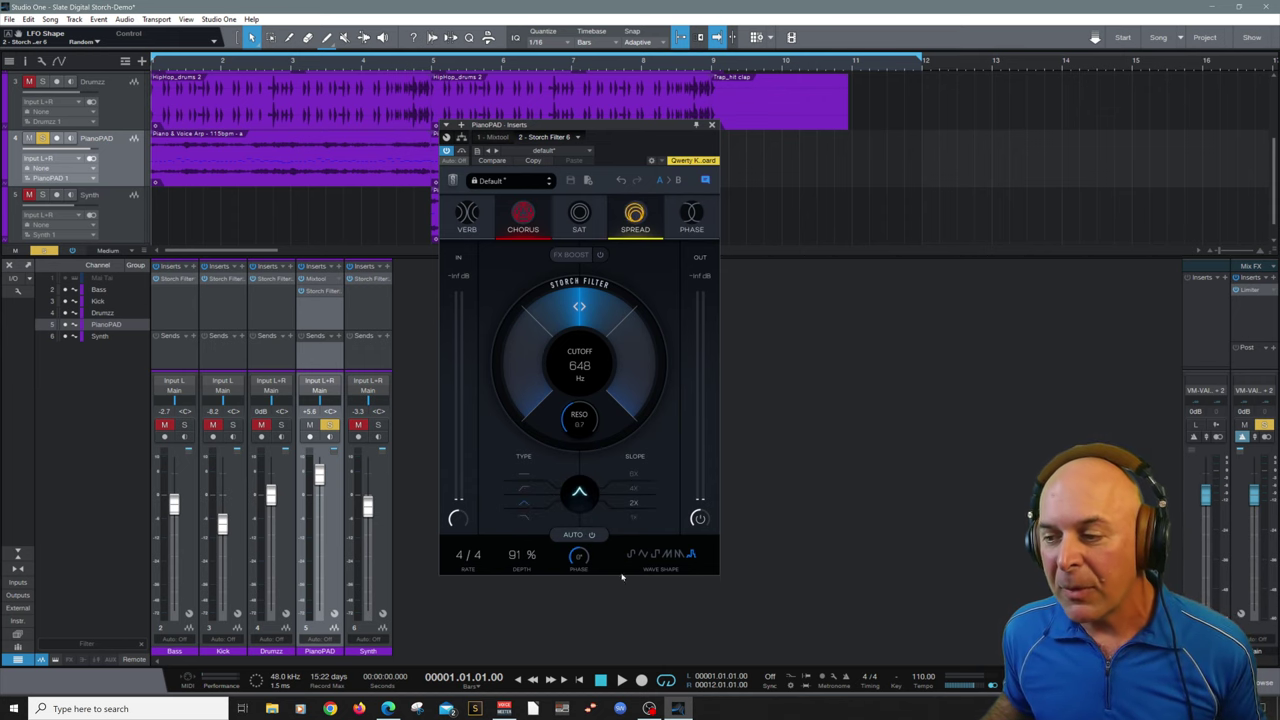
Replay the PianoPAD with the Random wave shape, and switch the LFO to Sine and play it to compare
key("space")
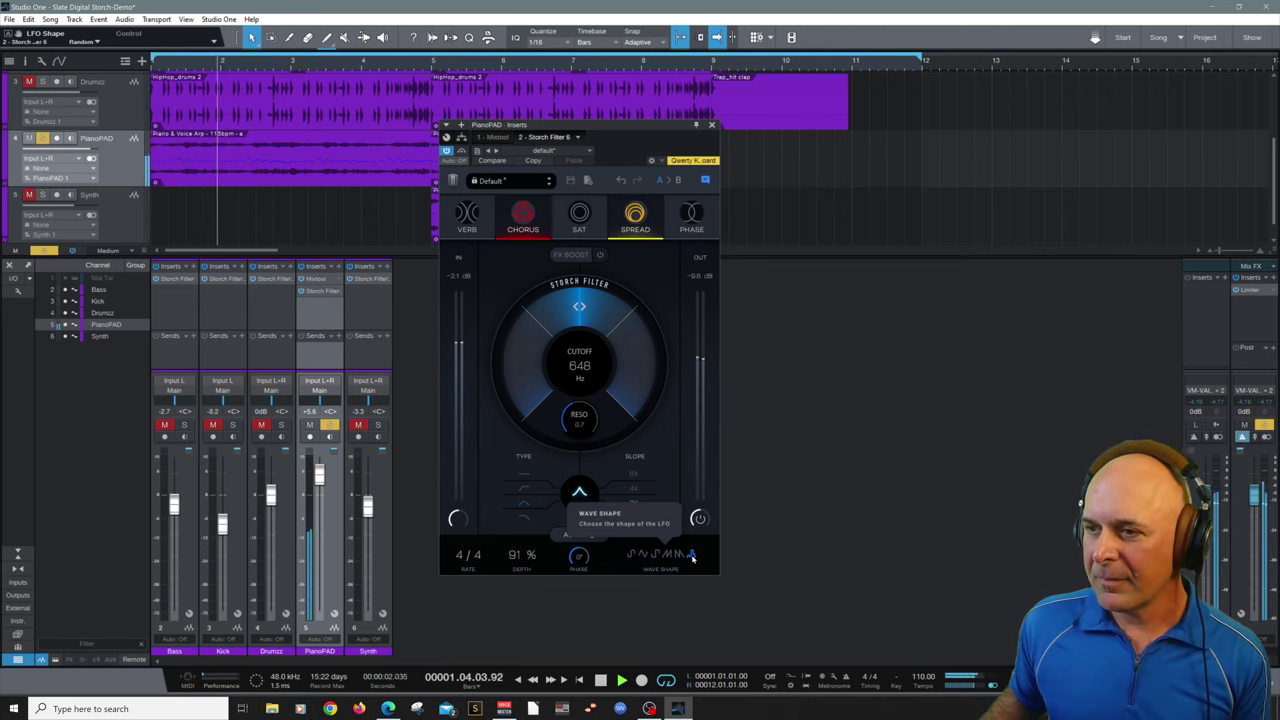
key("space")
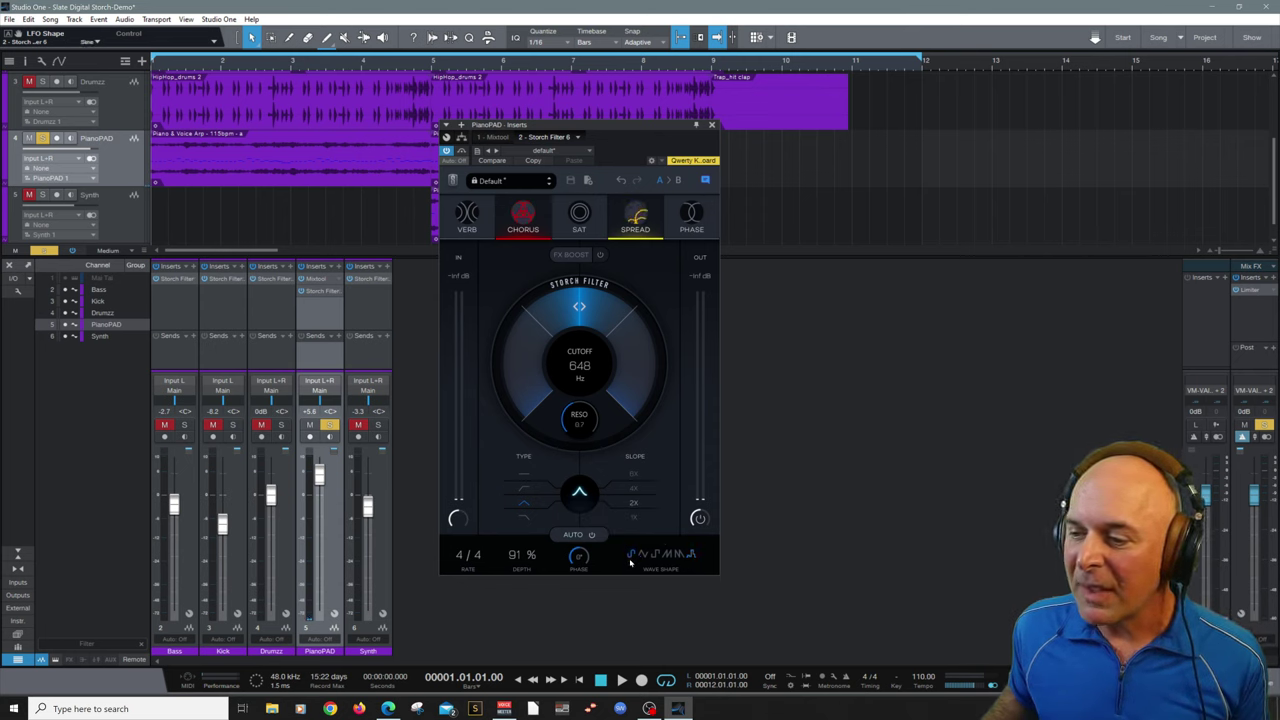
key("space")
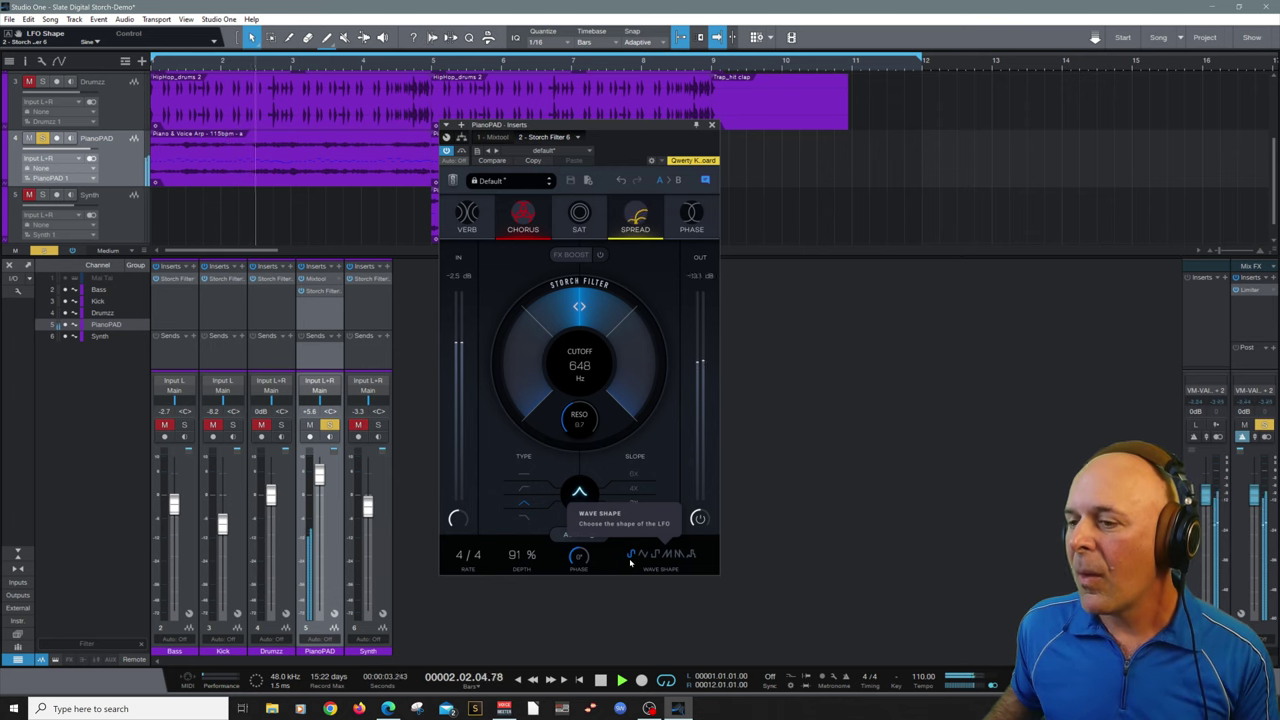
Stop playback and save the current Storch Filter settings as a new preset named CL-Smooth
key("space")
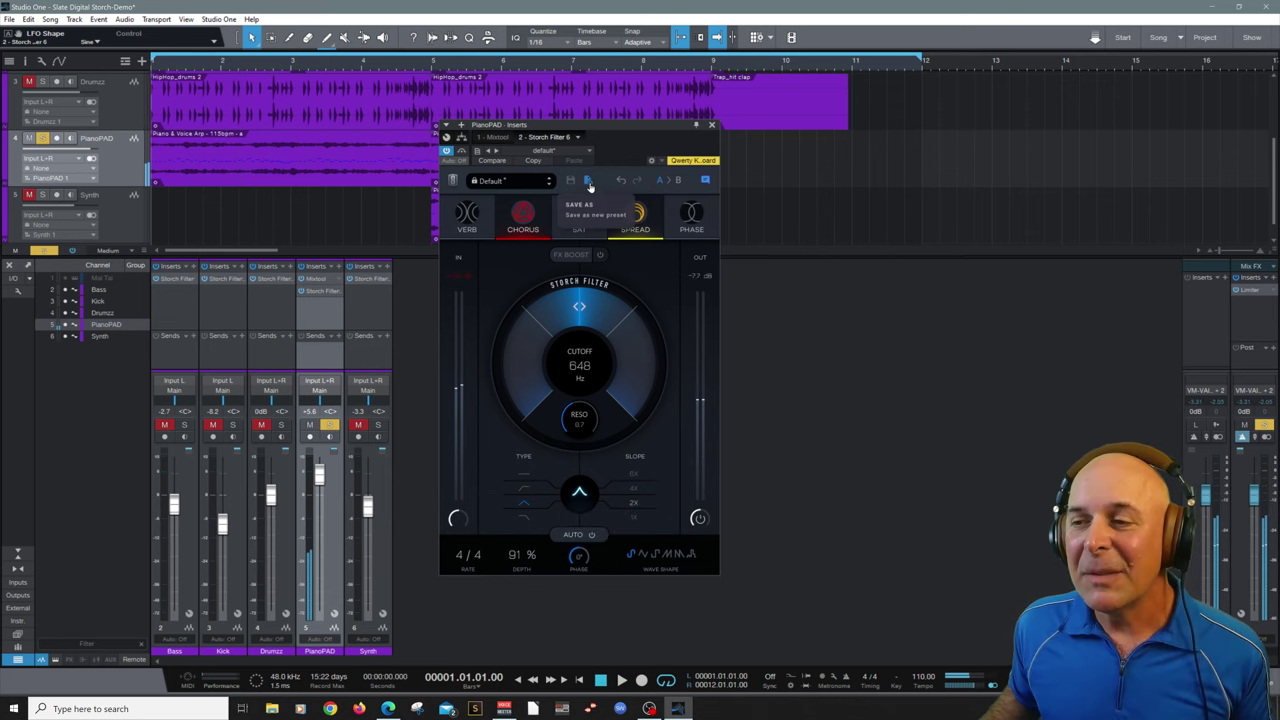
left_click(589, 182)
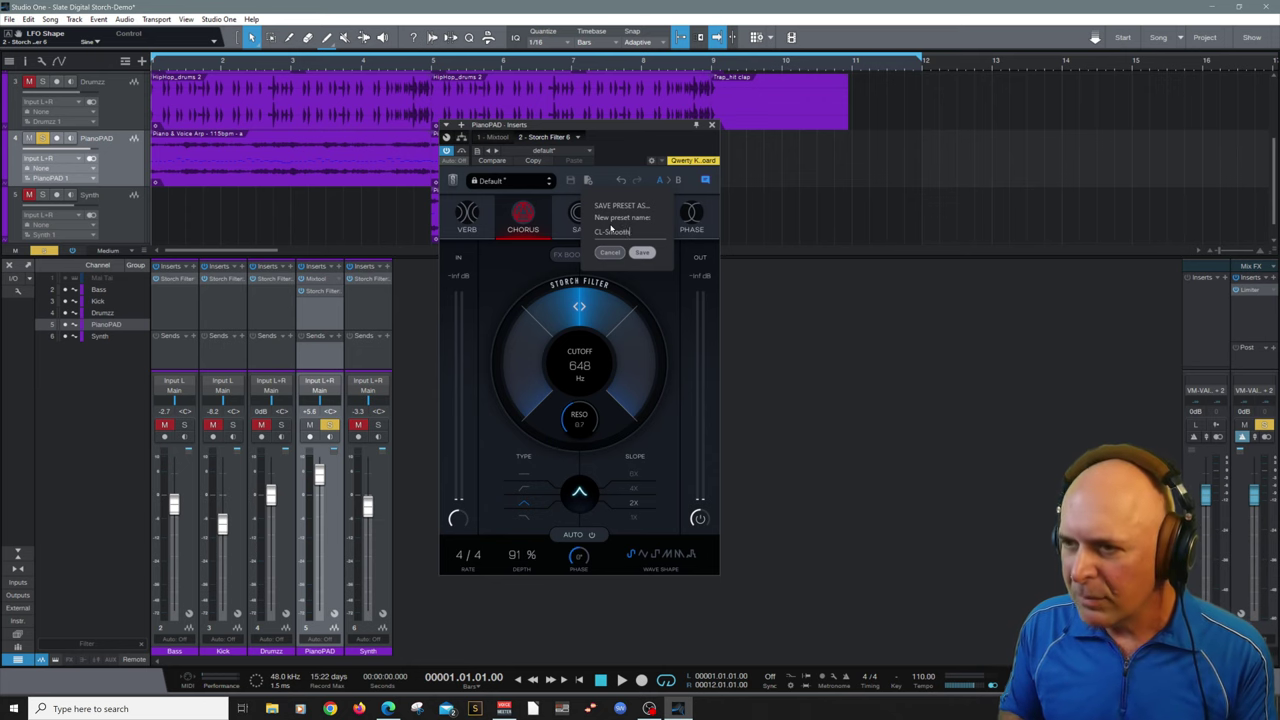
left_click(641, 252)
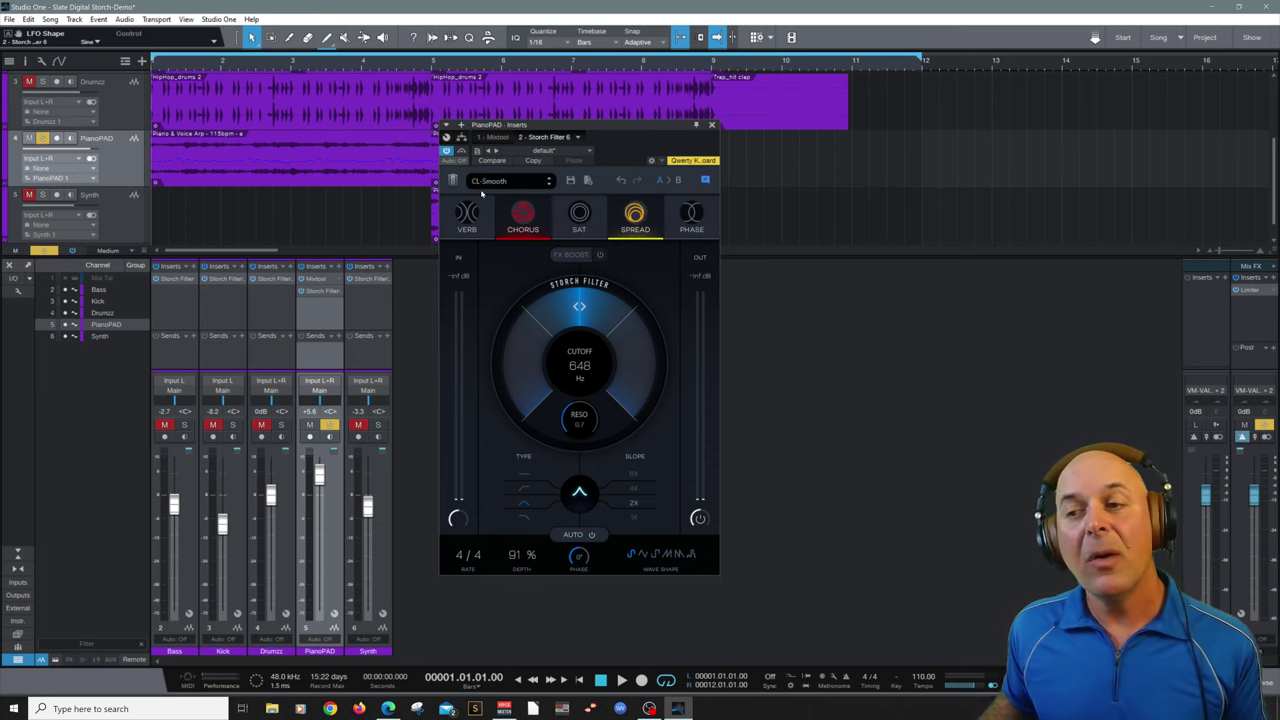
Load the 808-CLPhase preset, play the PianoPAD with it and lower the track volume to -1.8 dB
left_click(525, 184)
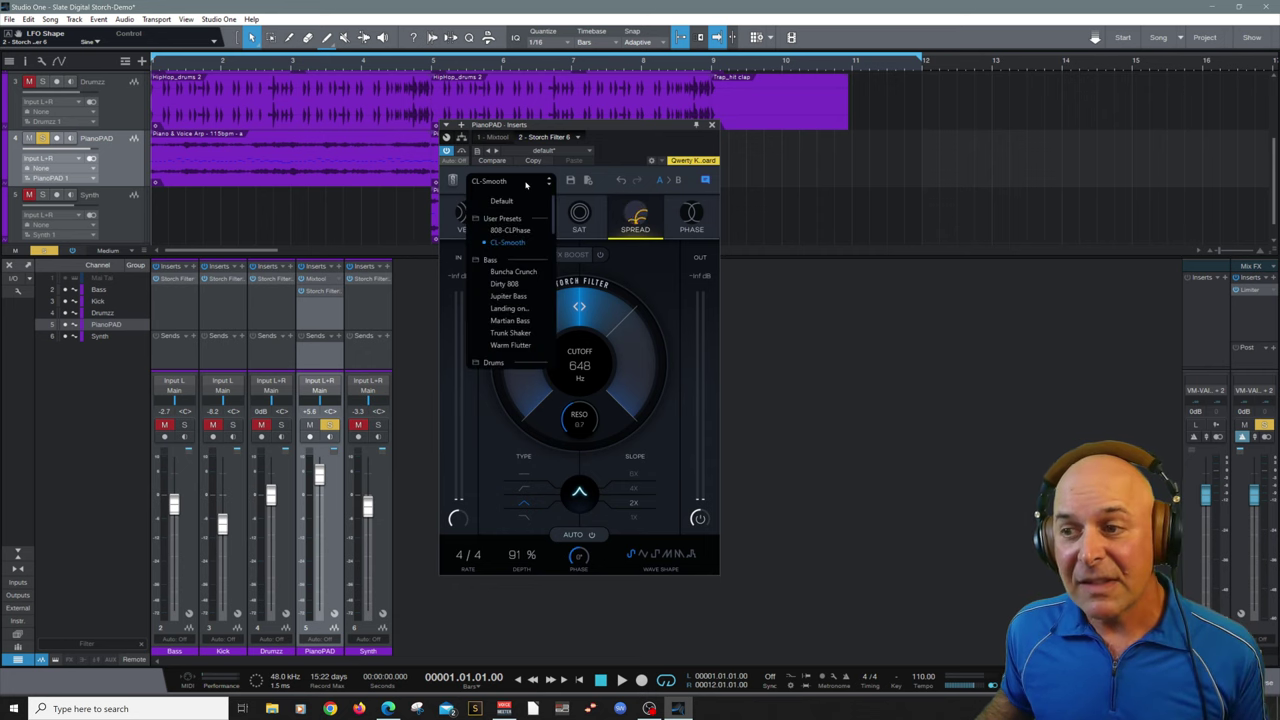
left_click(510, 231)
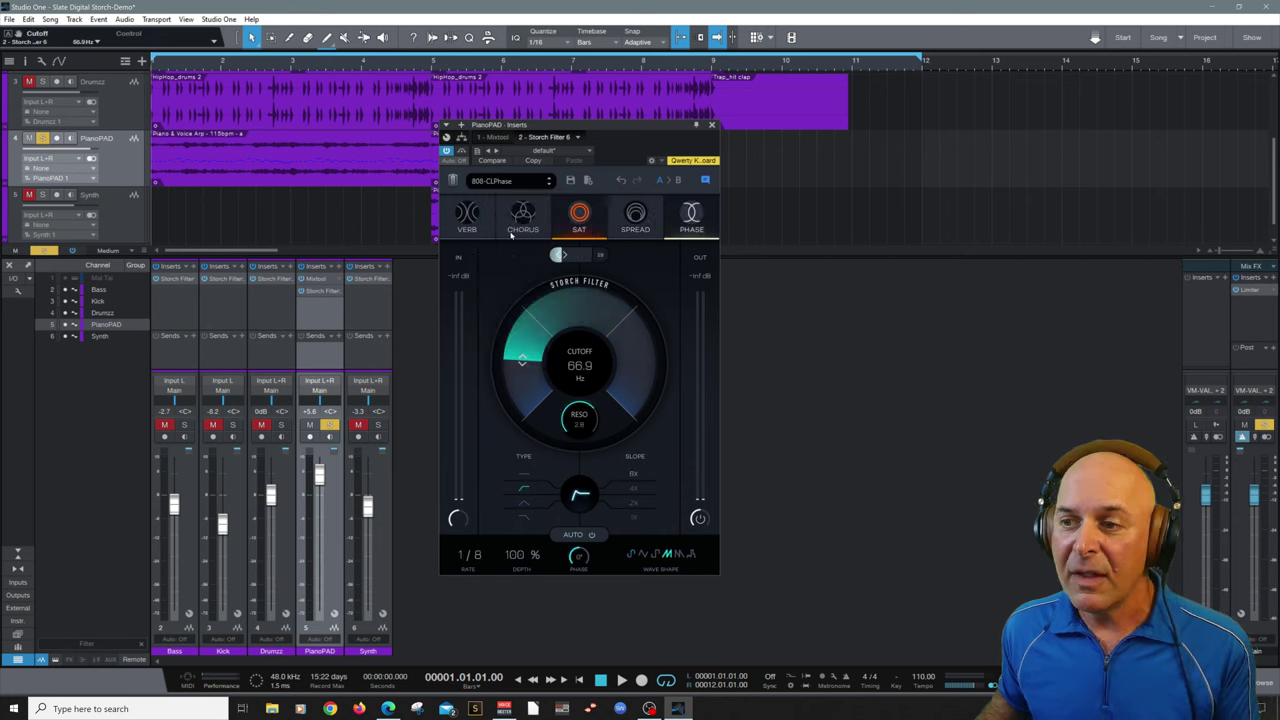
key("space")
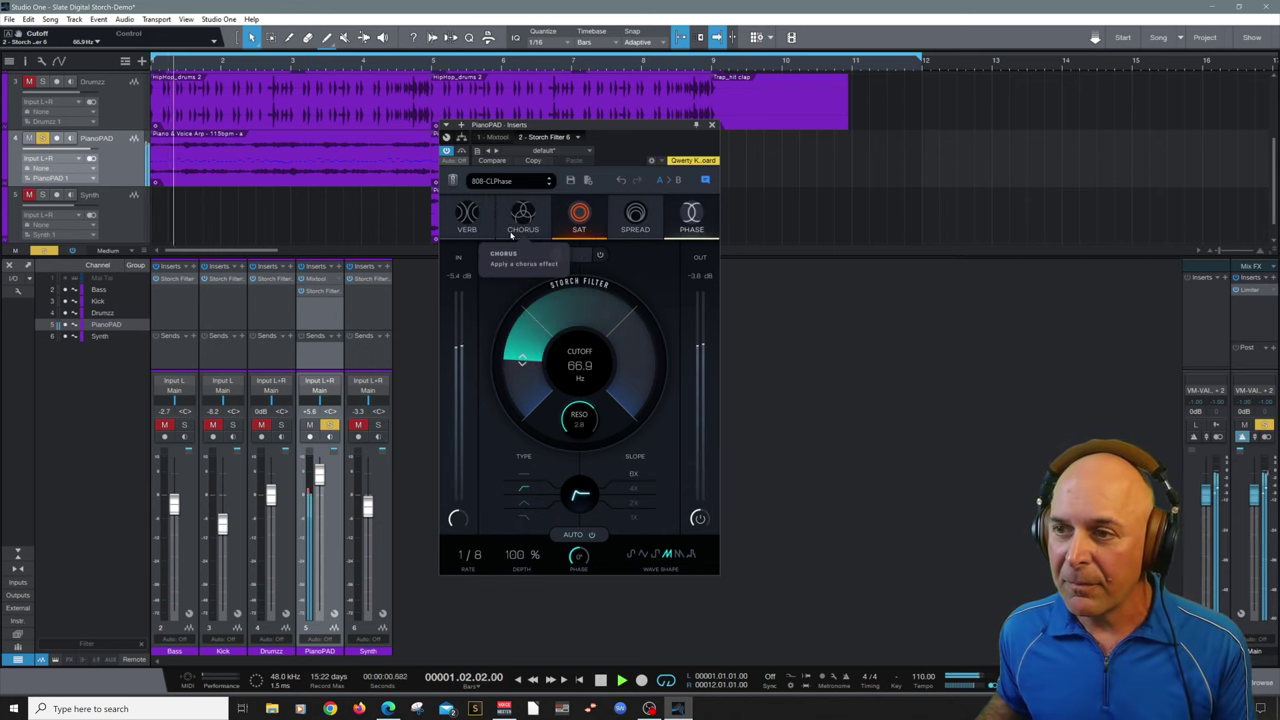
left_click_drag(320, 487, 323, 513)
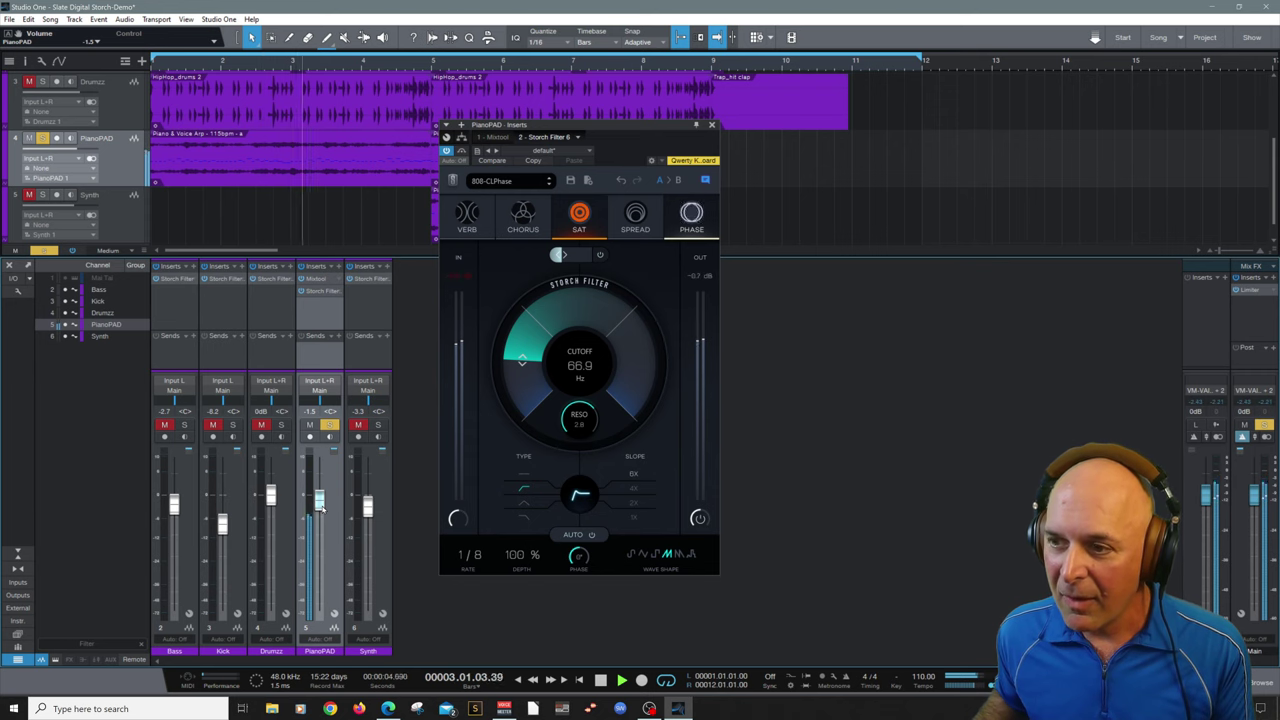
key("space")
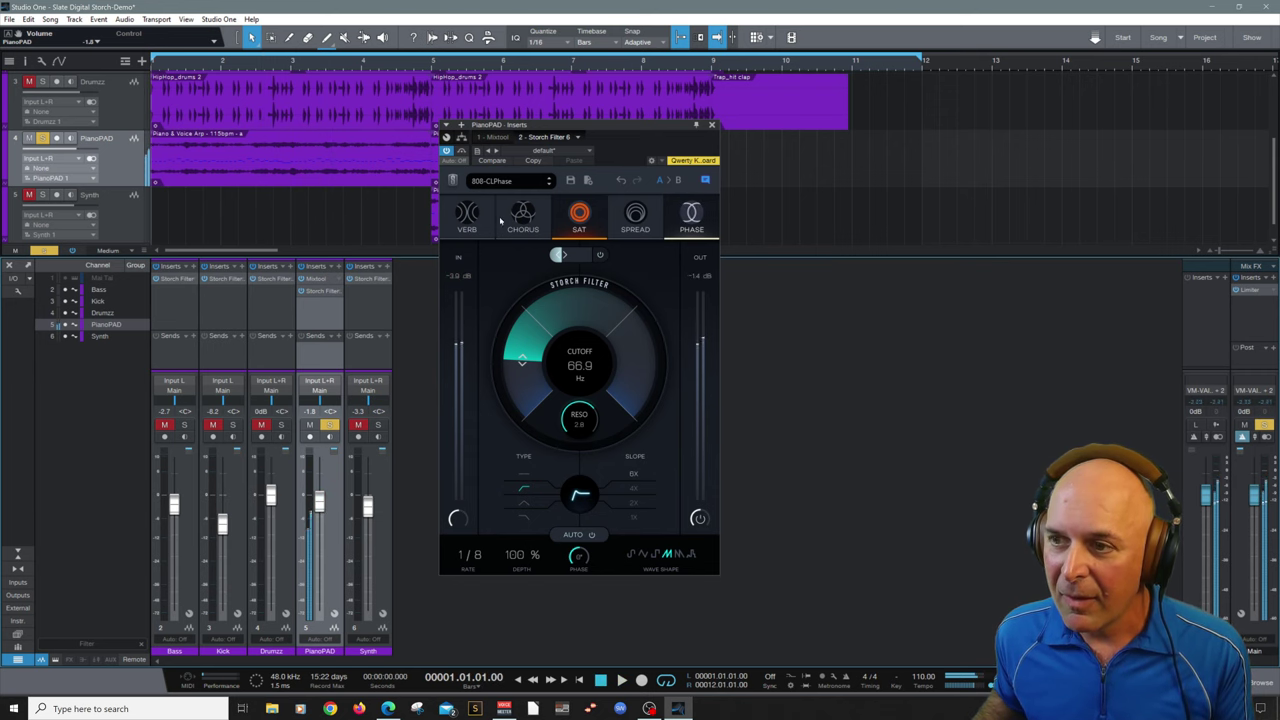
Return to the CL-Smooth preset, play the PianoPAD with it and reset the track volume to 0 dB
left_click(549, 187)
key("space")
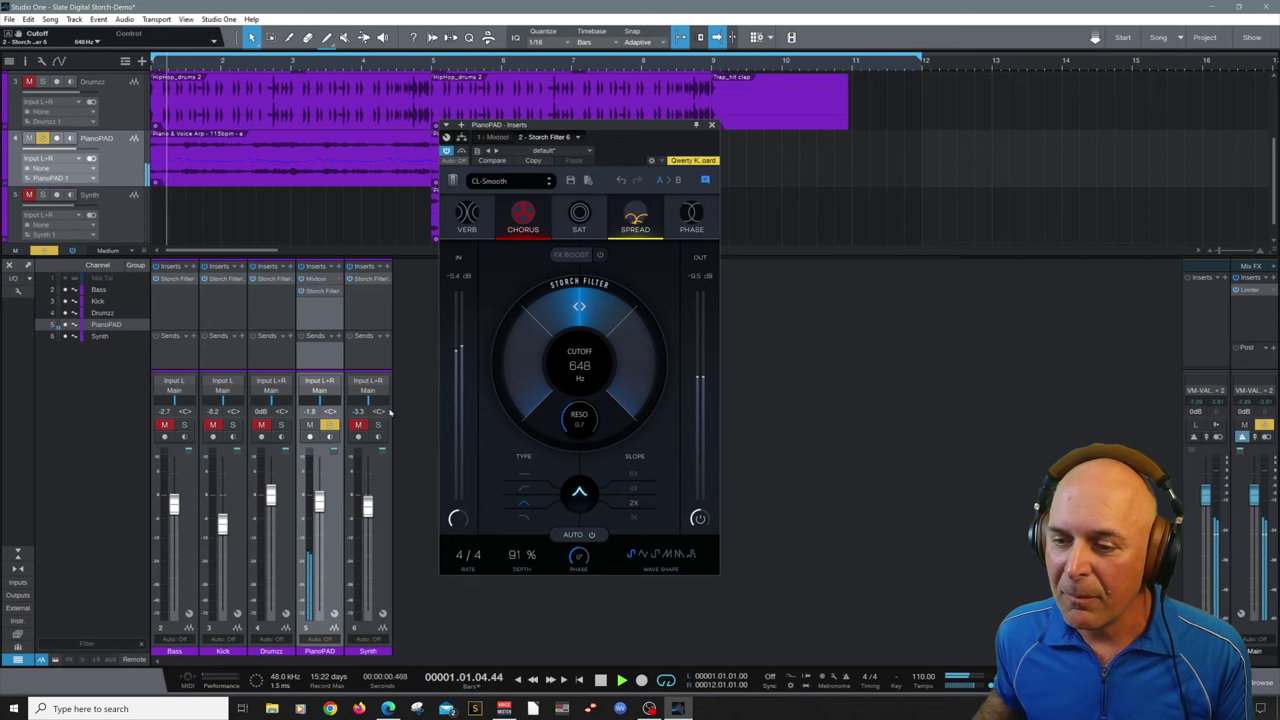
left_click_drag(319, 502, 320, 478)
key("space")
left_click(320, 488, "alt")
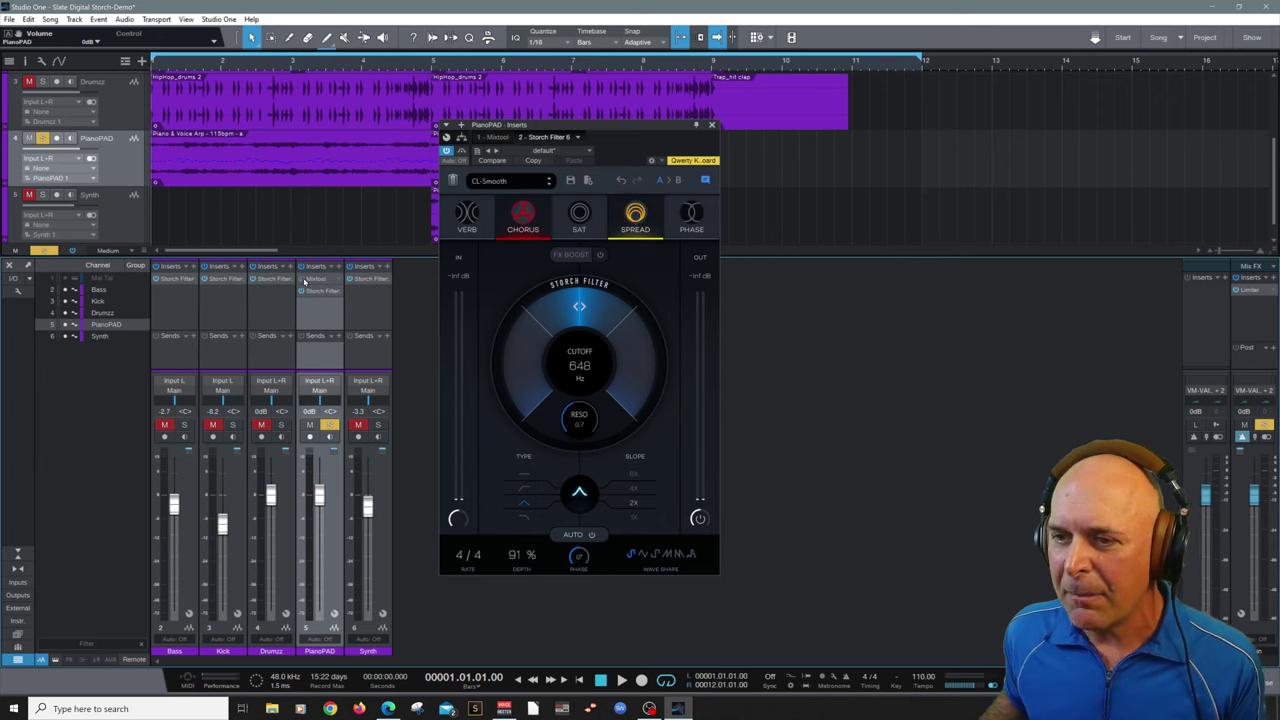
Unsolo the PianoPAD and play the full mix with the pad lowered to -4.3 dB, closing its plug-in window
left_click(331, 425)
left_click_drag(316, 497, 317, 511)
key("space")
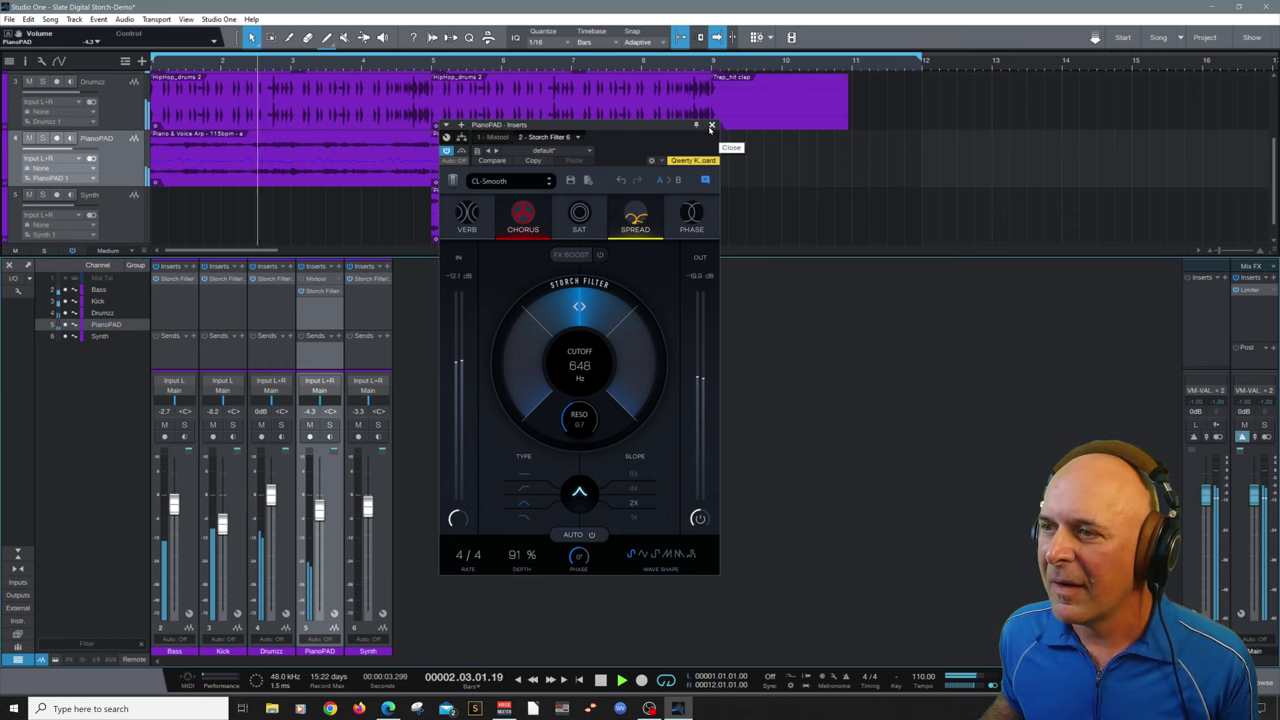
left_click(711, 127)
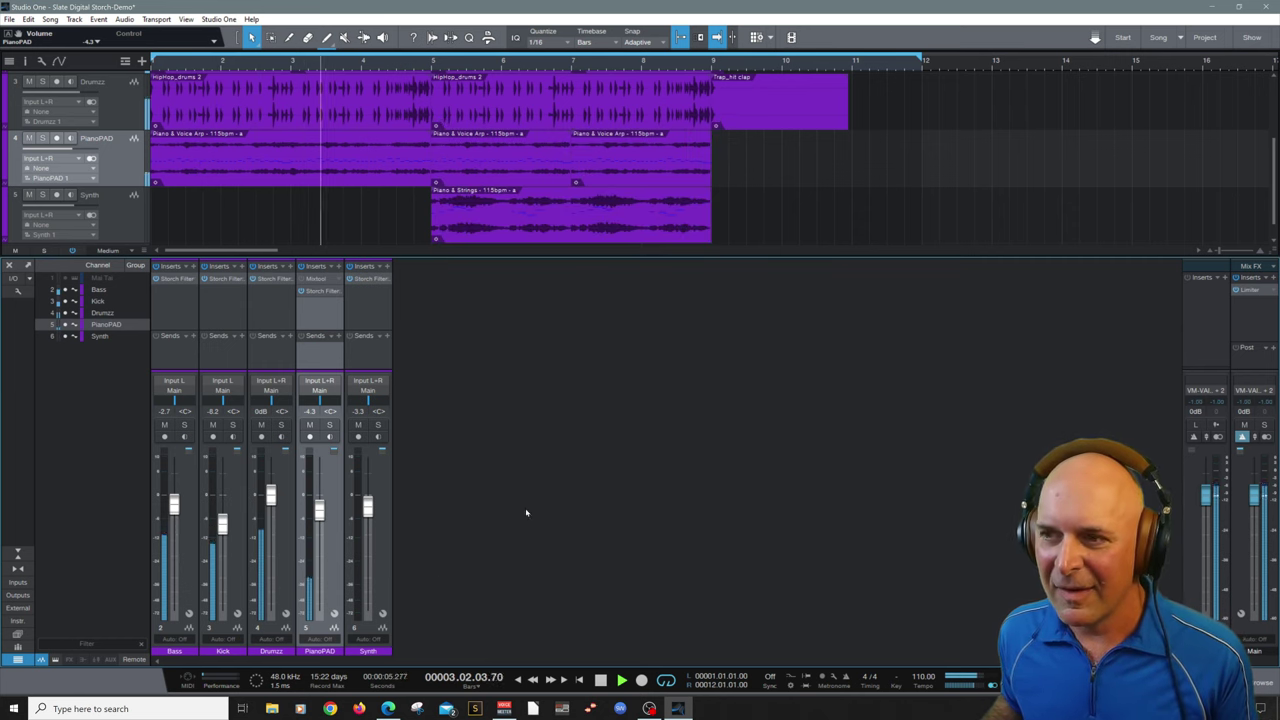
Open the Storch Filter on the Drumzz channel and play the drums soloed with their volume raised to +4.0 dB
left_click(273, 280)
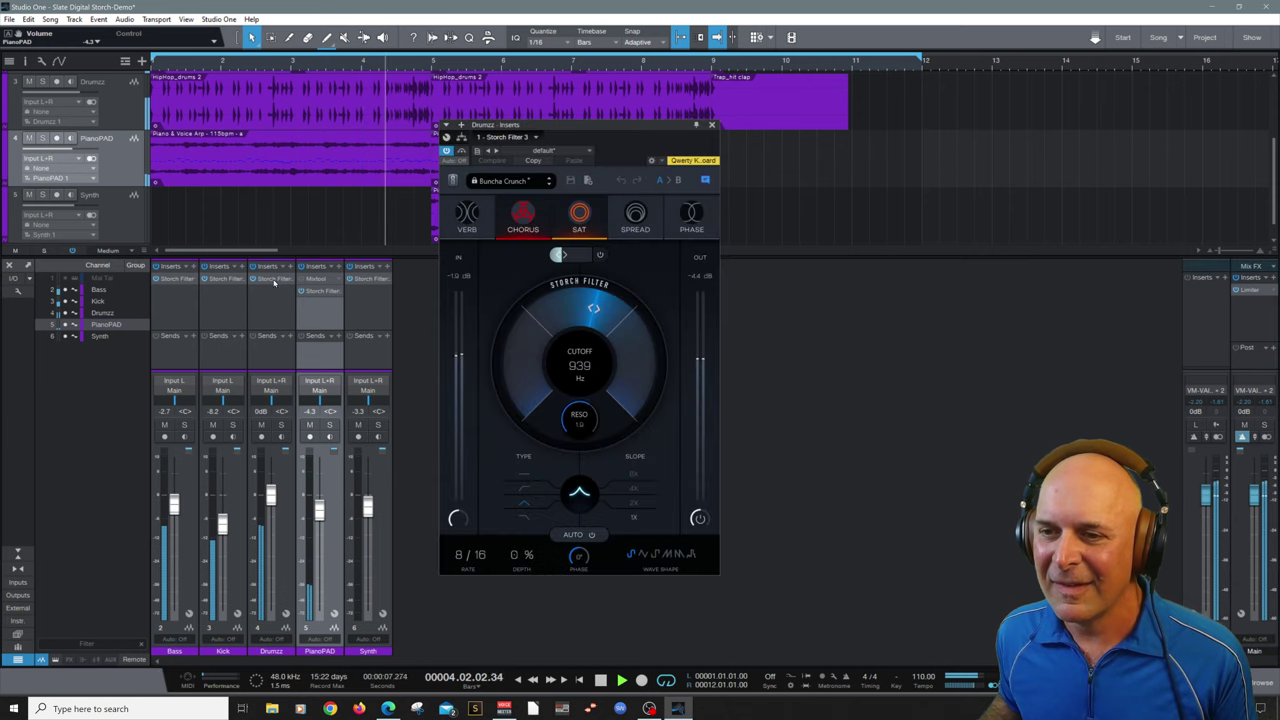
key("space")
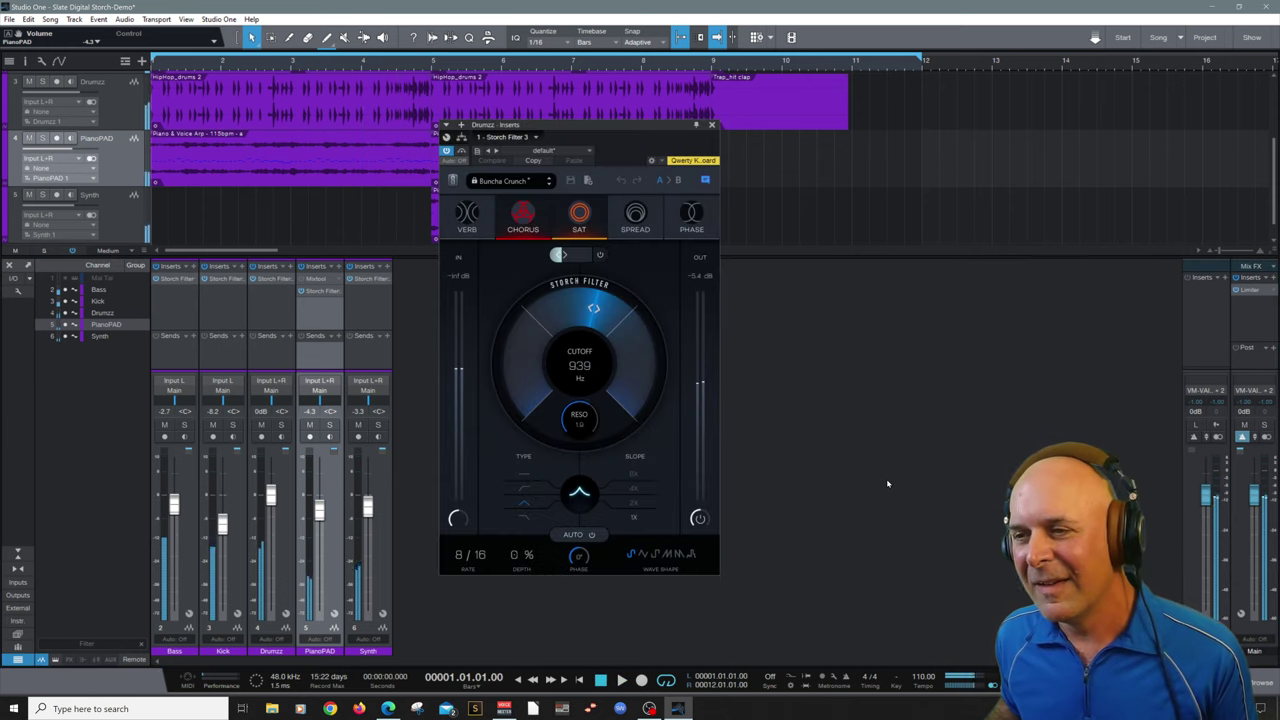
left_click(281, 425)
key("space")
left_click_drag(270, 494, 270, 483)
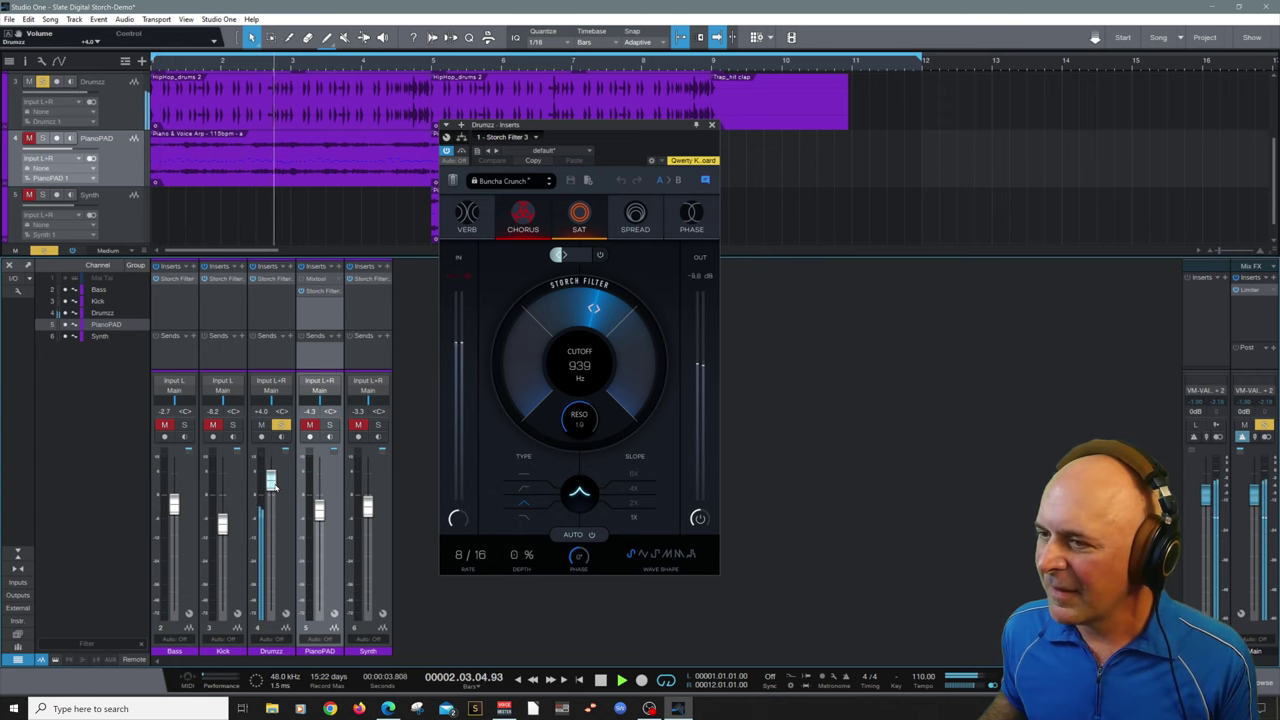
key("space")
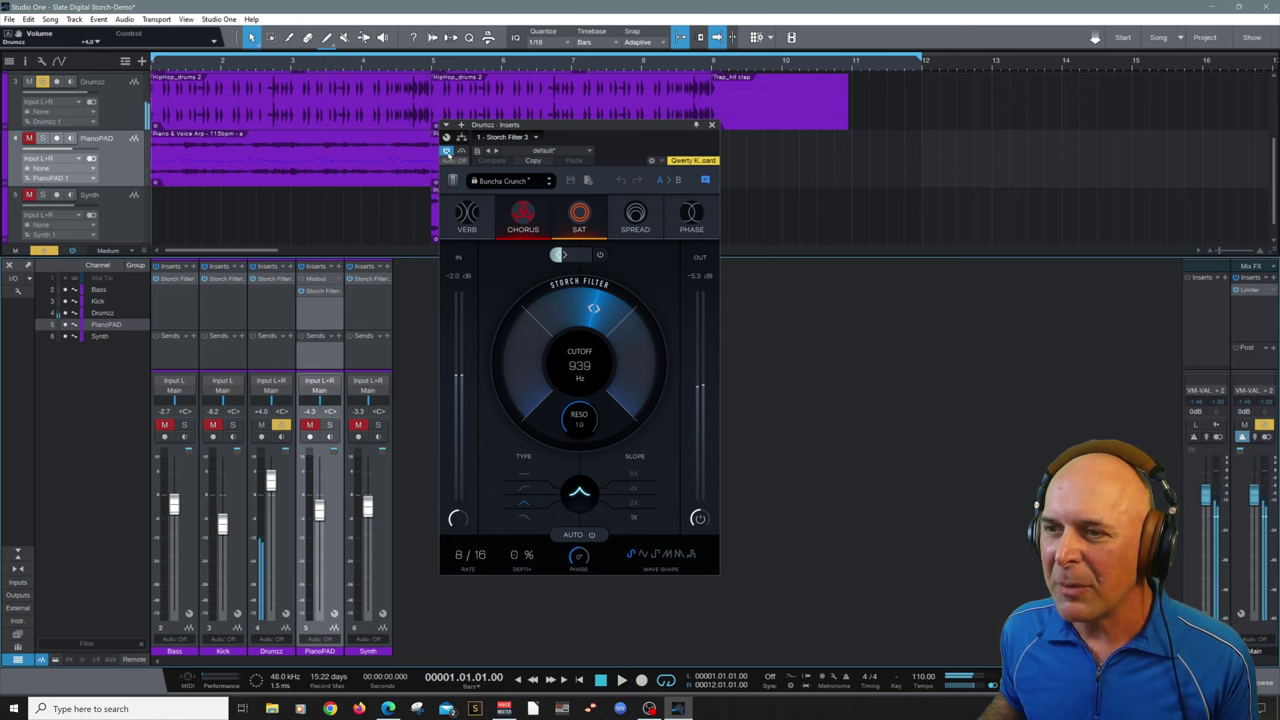
Play the soloed drums with the Storch Filter bypassed, and replay them with it re-enabled to compare
key("space")
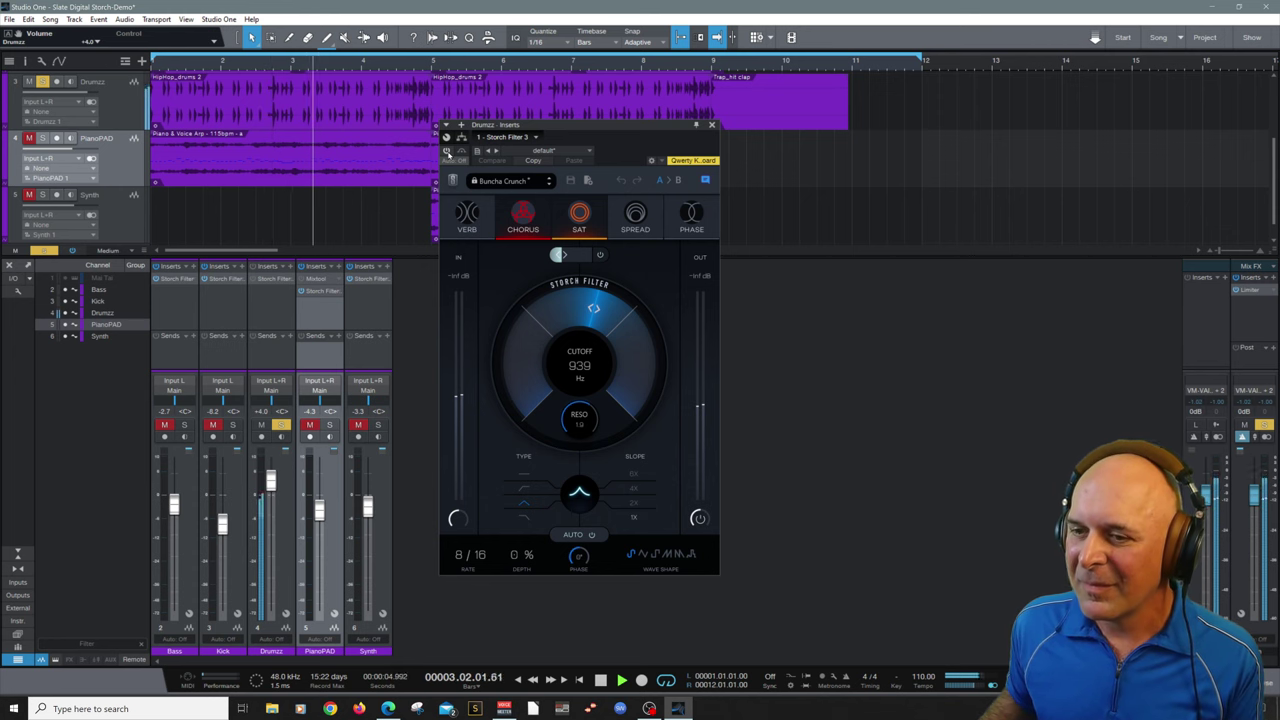
key("space")
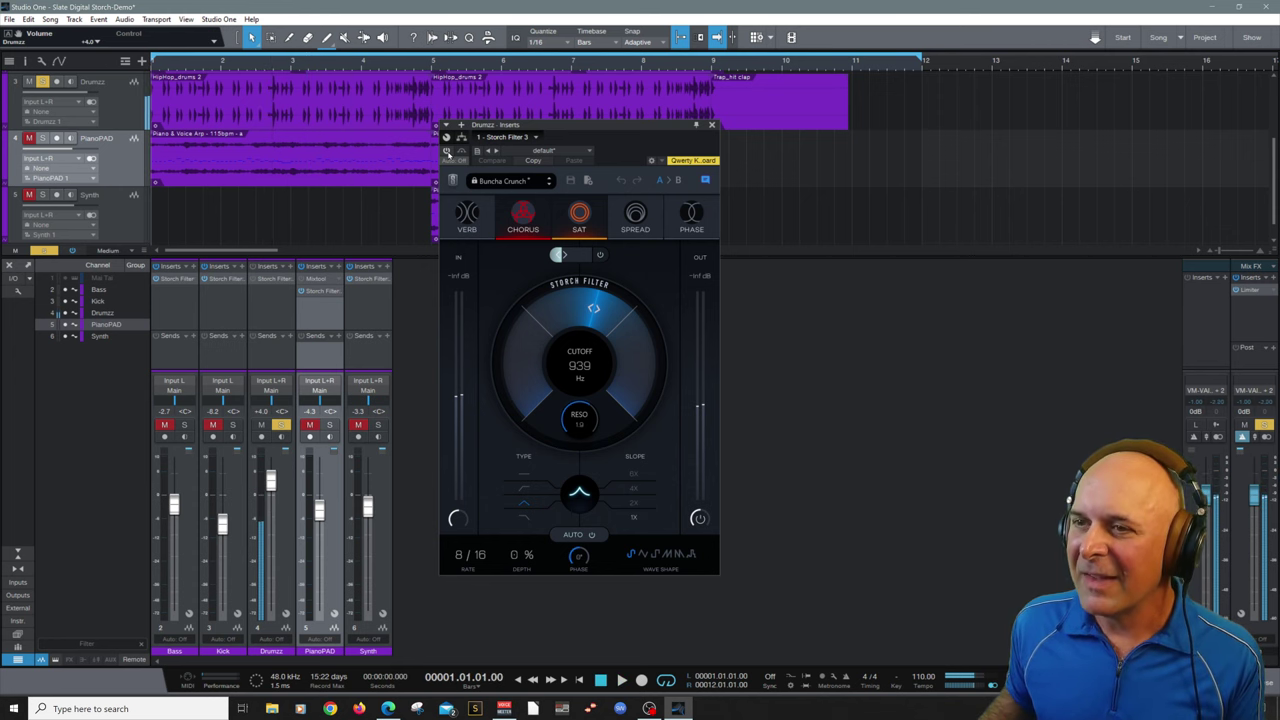
left_click(447, 150)
key("space")
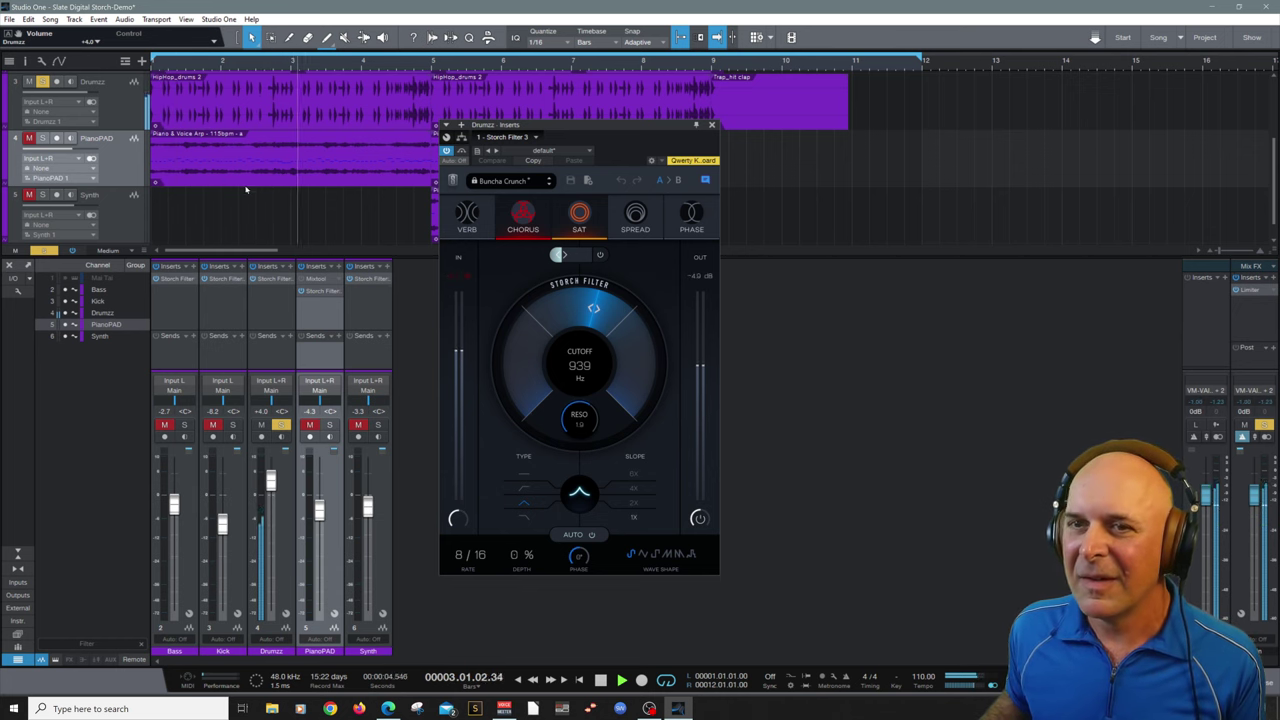
Move the plug-in window clear of the Drumzz track and show the track's Storch Filter Cutoff automation envelope
scroll(212, 186, "up", 1)
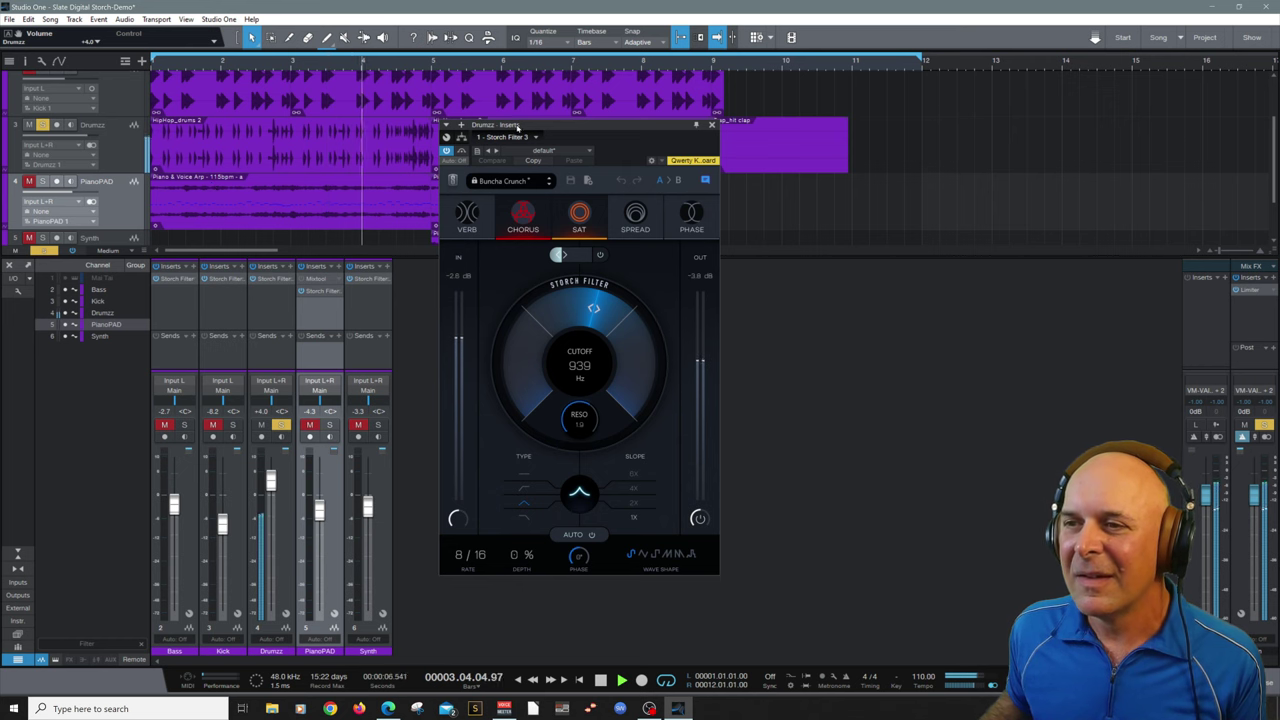
left_click_drag(519, 132, 507, 194)
key("space")
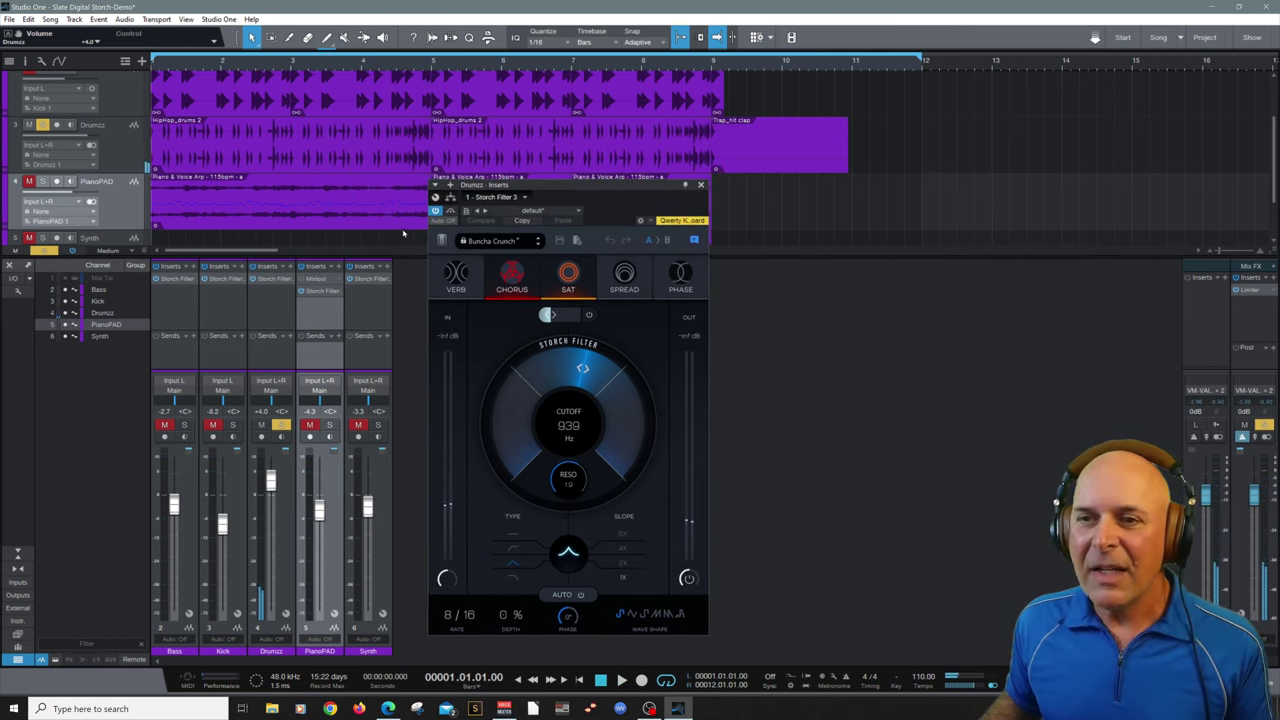
left_click(119, 152)
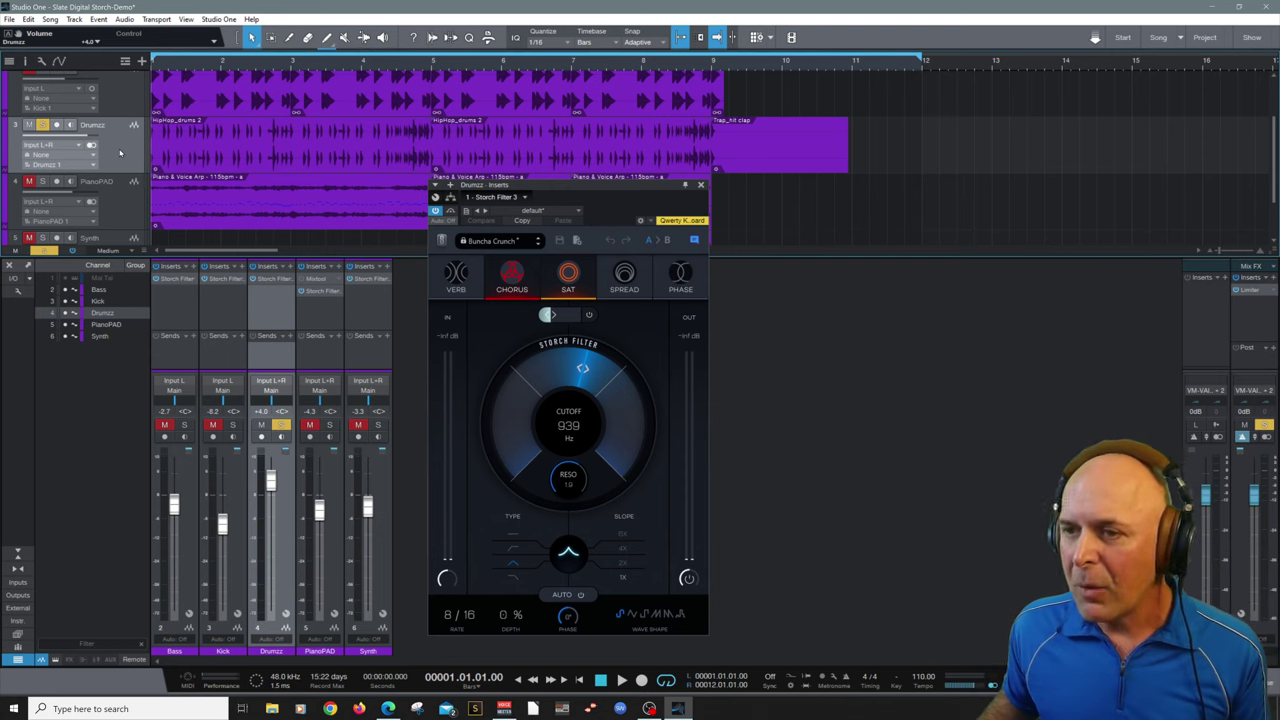
key("a")
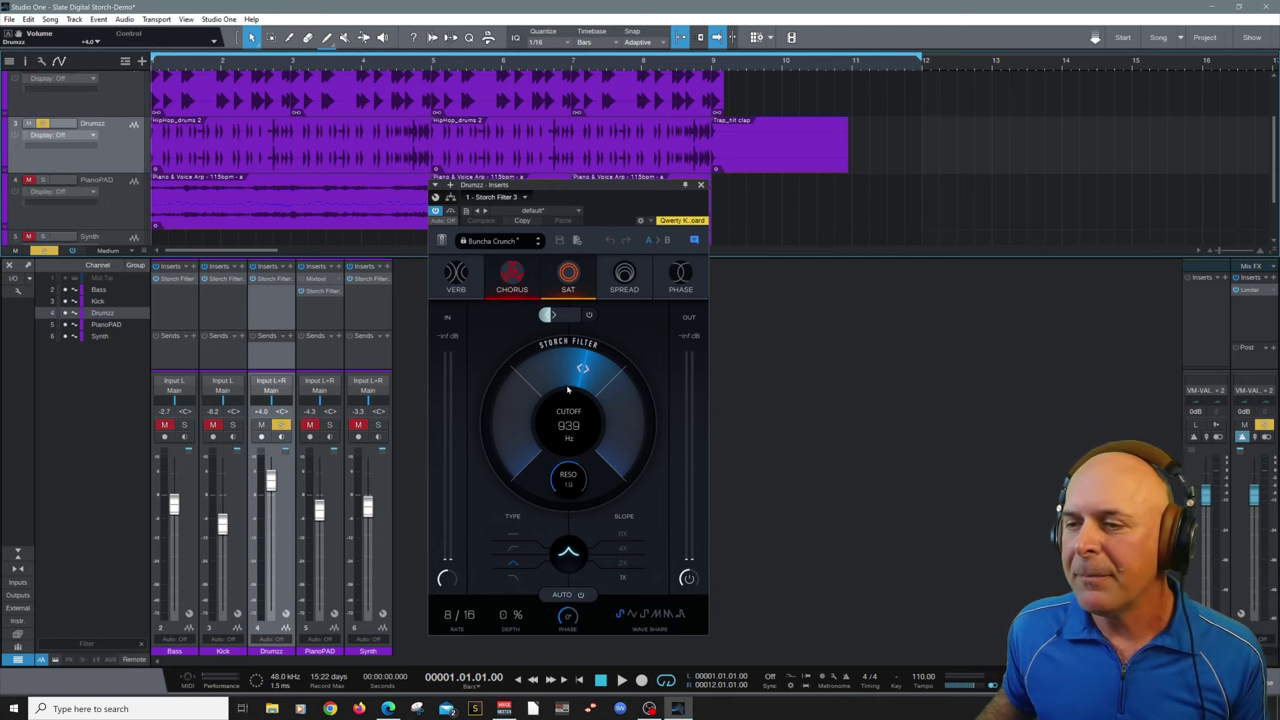
left_click(568, 422)
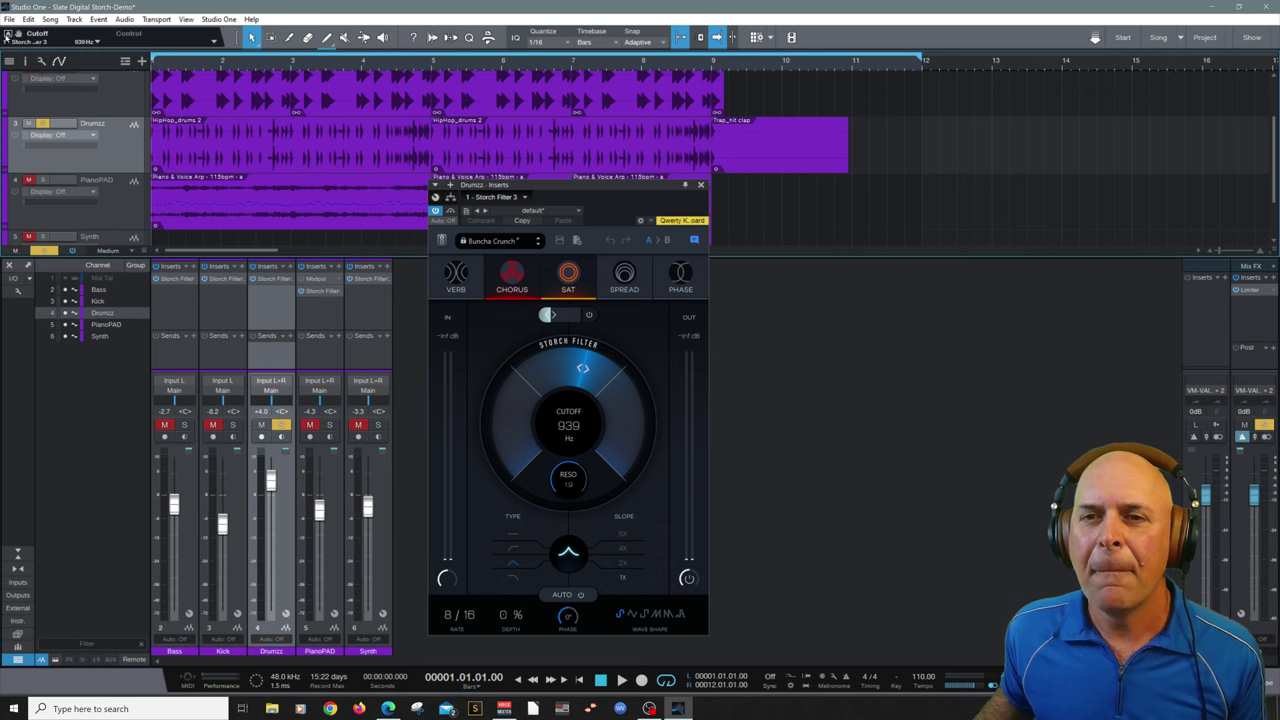
left_click(7, 36)
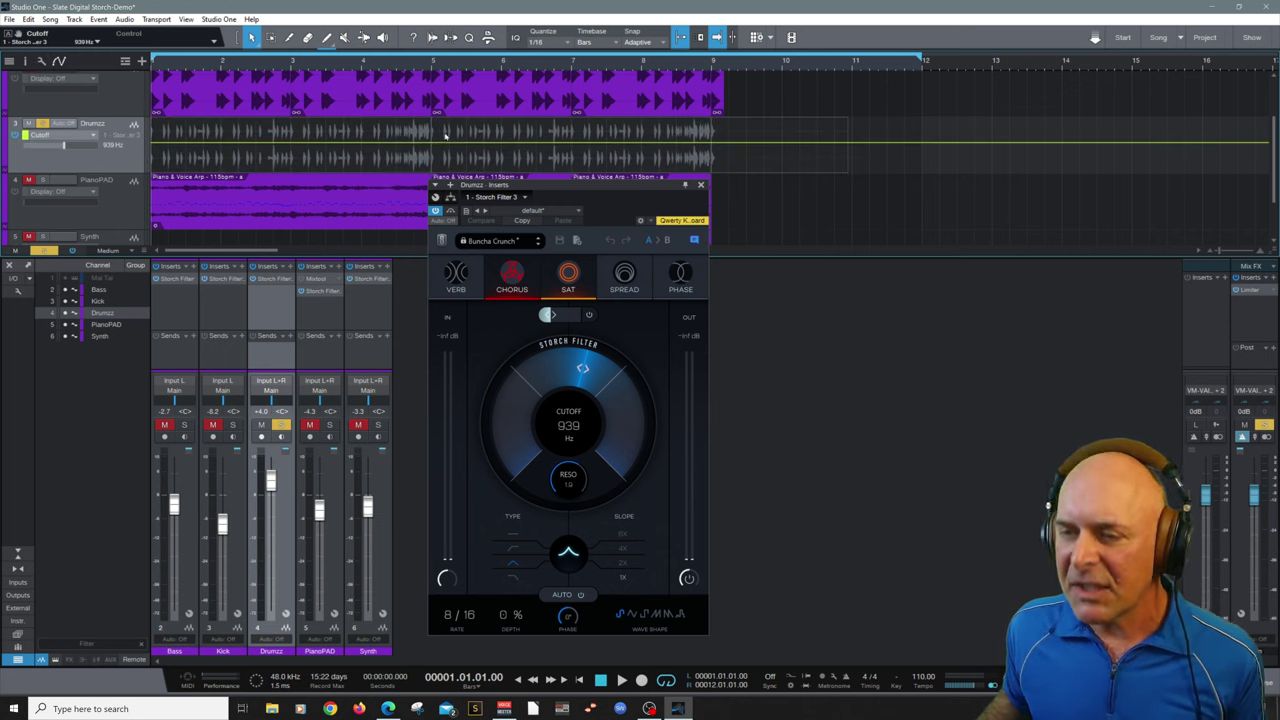
Play the drums to find the spot and add four Cutoff automation points from before beat 2.4 to just past bar 3
key("e")
key("e")
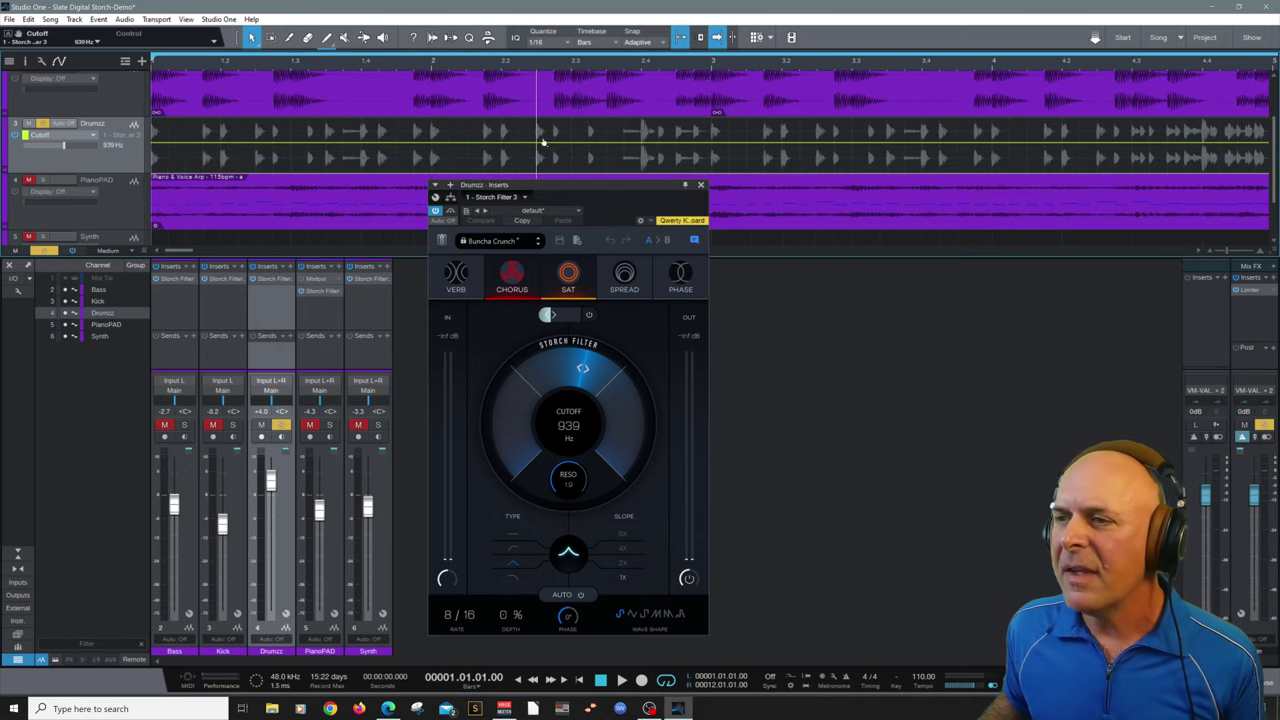
key("space")
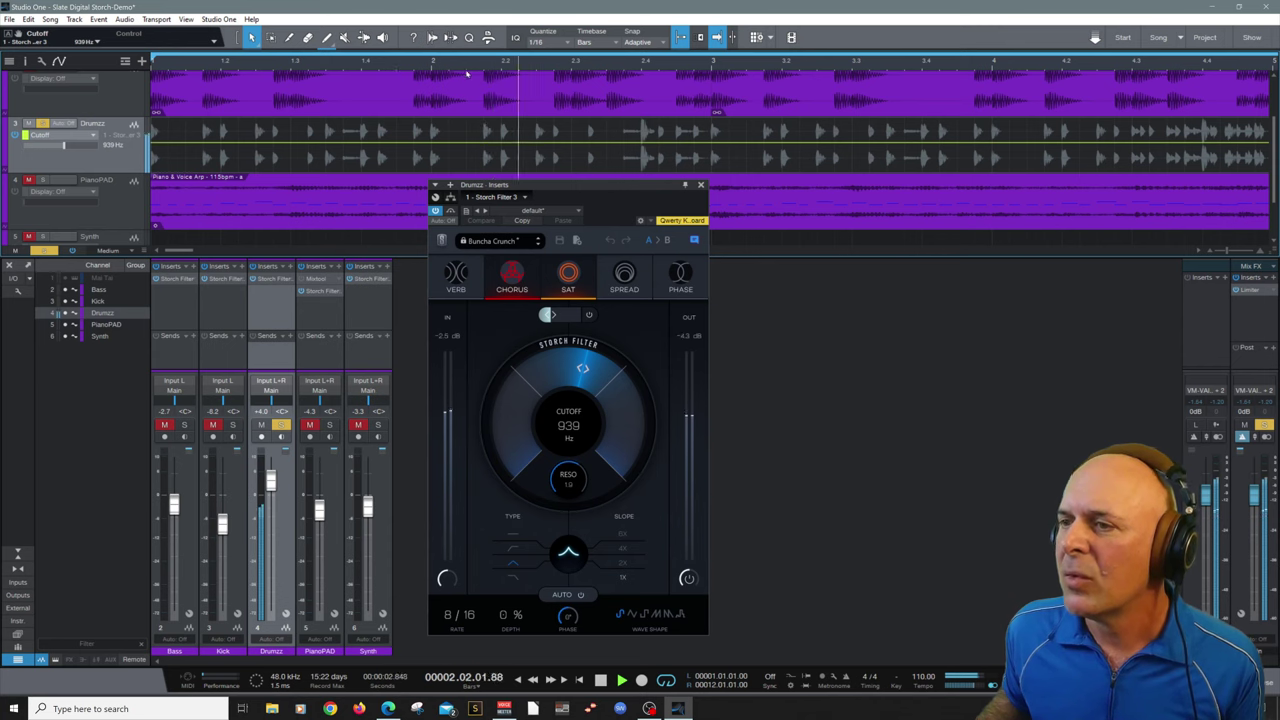
key("space")
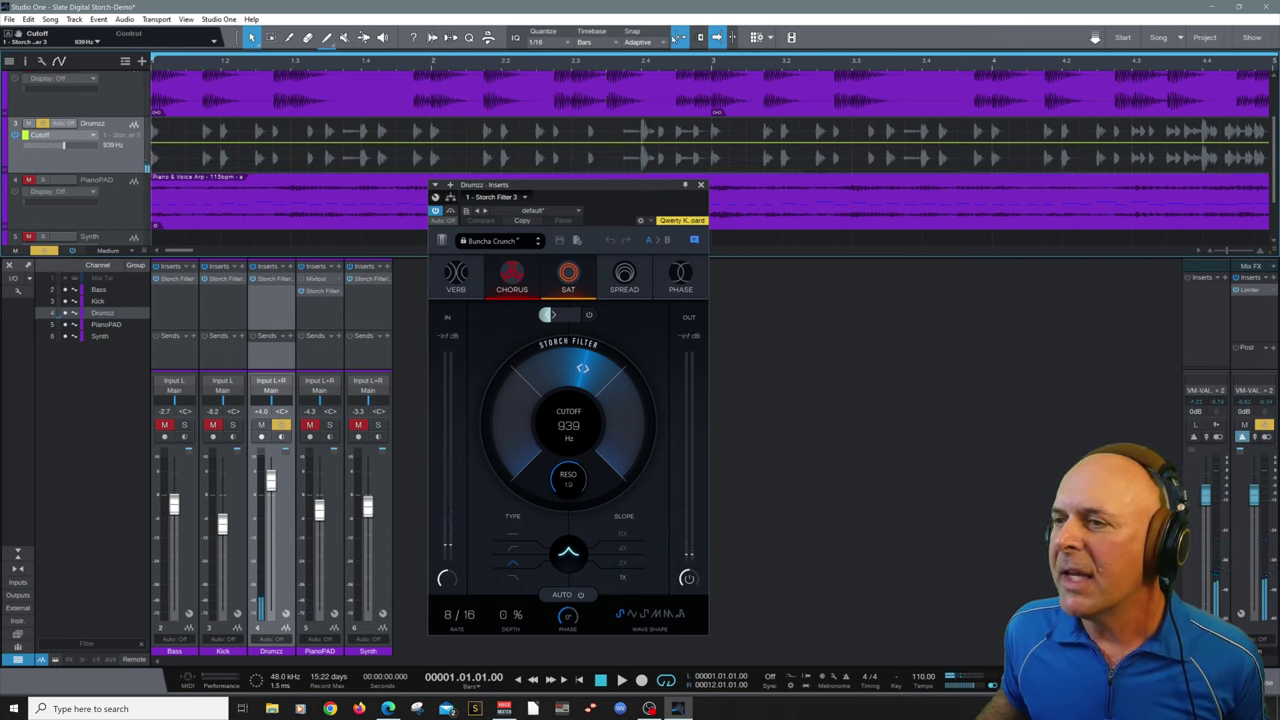
left_click(608, 143)
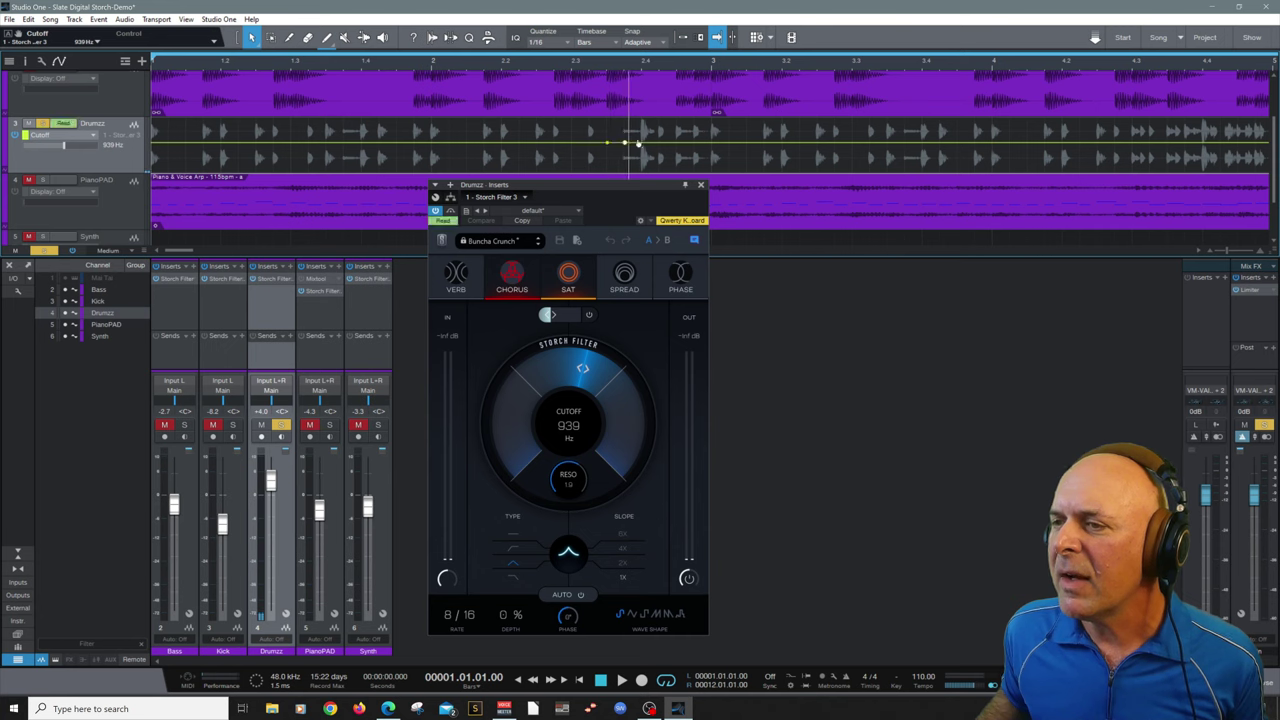
left_click(730, 143)
left_click(747, 143)
Lower the second Cutoff point and raise the third to form a rising ramp, and play it from just after bar 2
left_click_drag(627, 146, 619, 157)
left_click(674, 149)
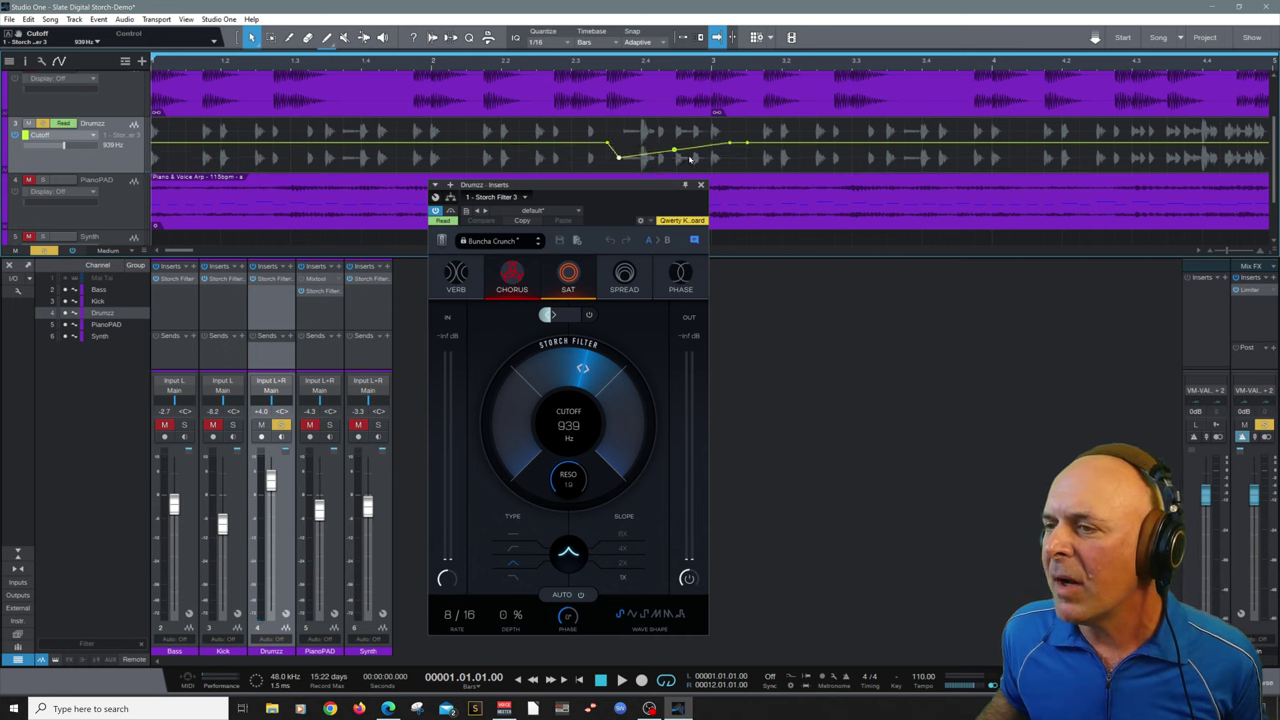
left_click_drag(730, 143, 727, 129)
left_click(463, 64)
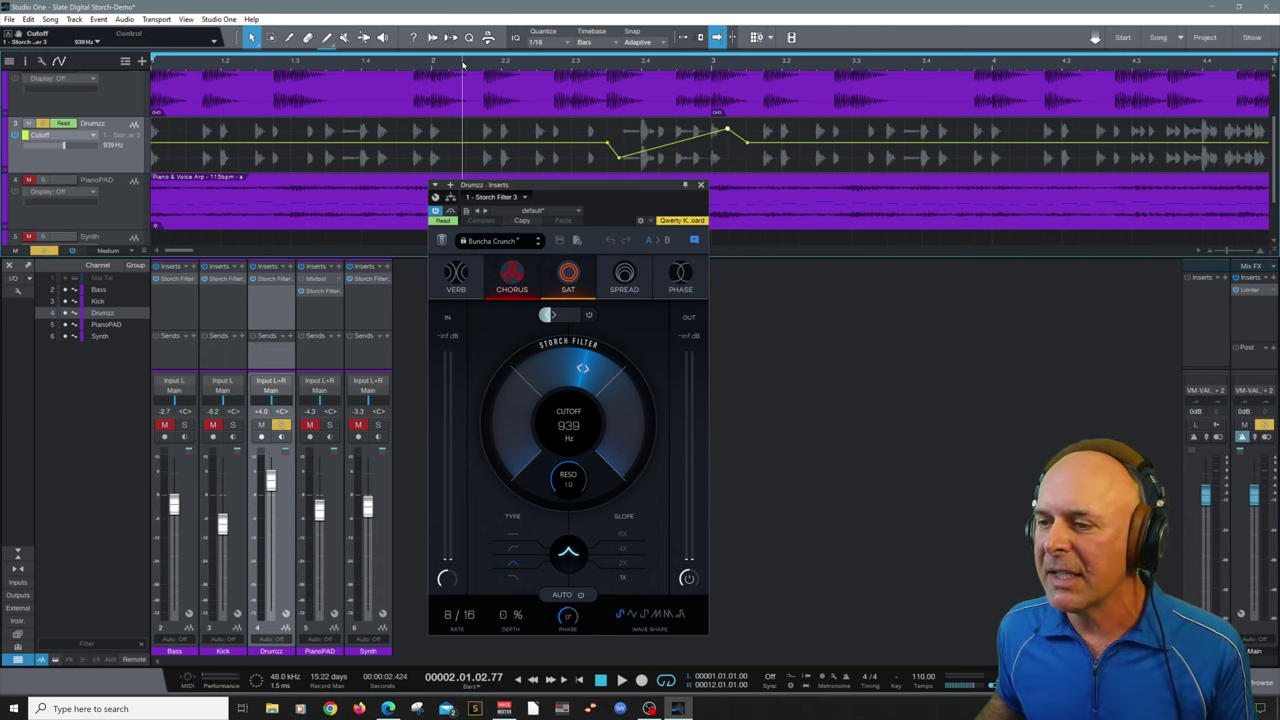
key("space")
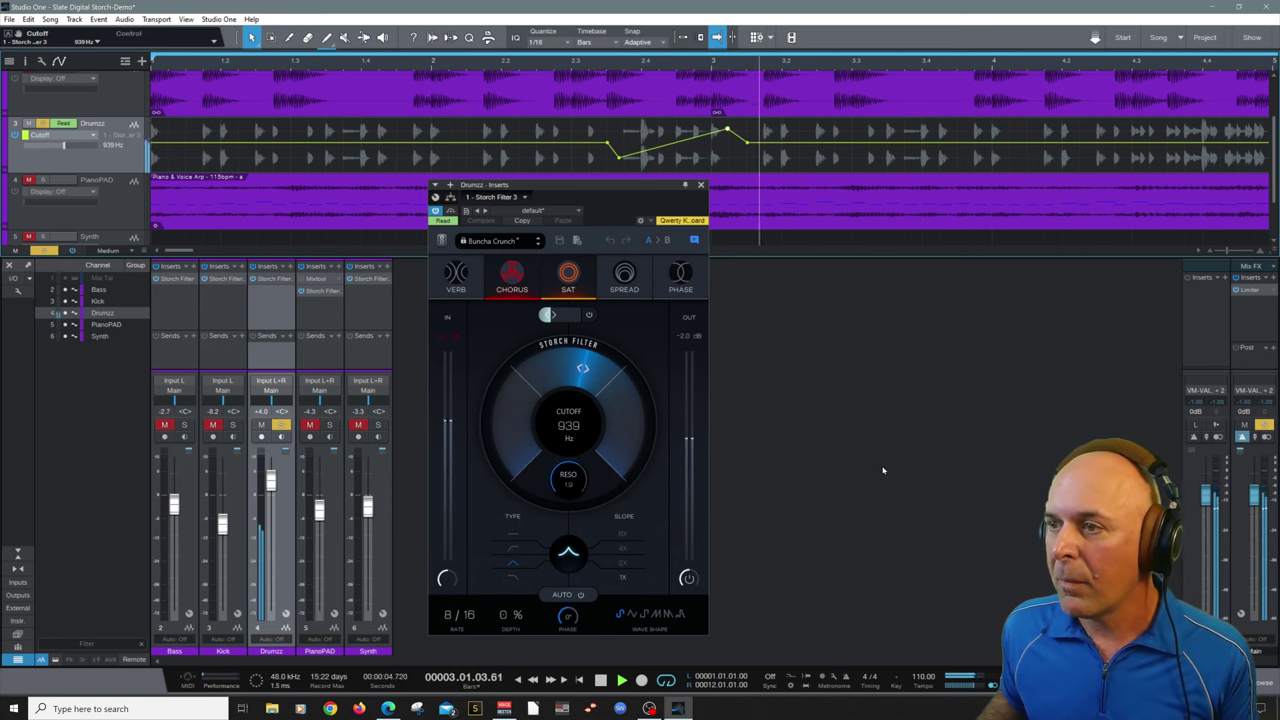
key("space")
Widen the Cutoff sweep by lowering its lowest point and raising its peak slightly, and play the drums again
left_click_drag(614, 161, 618, 167)
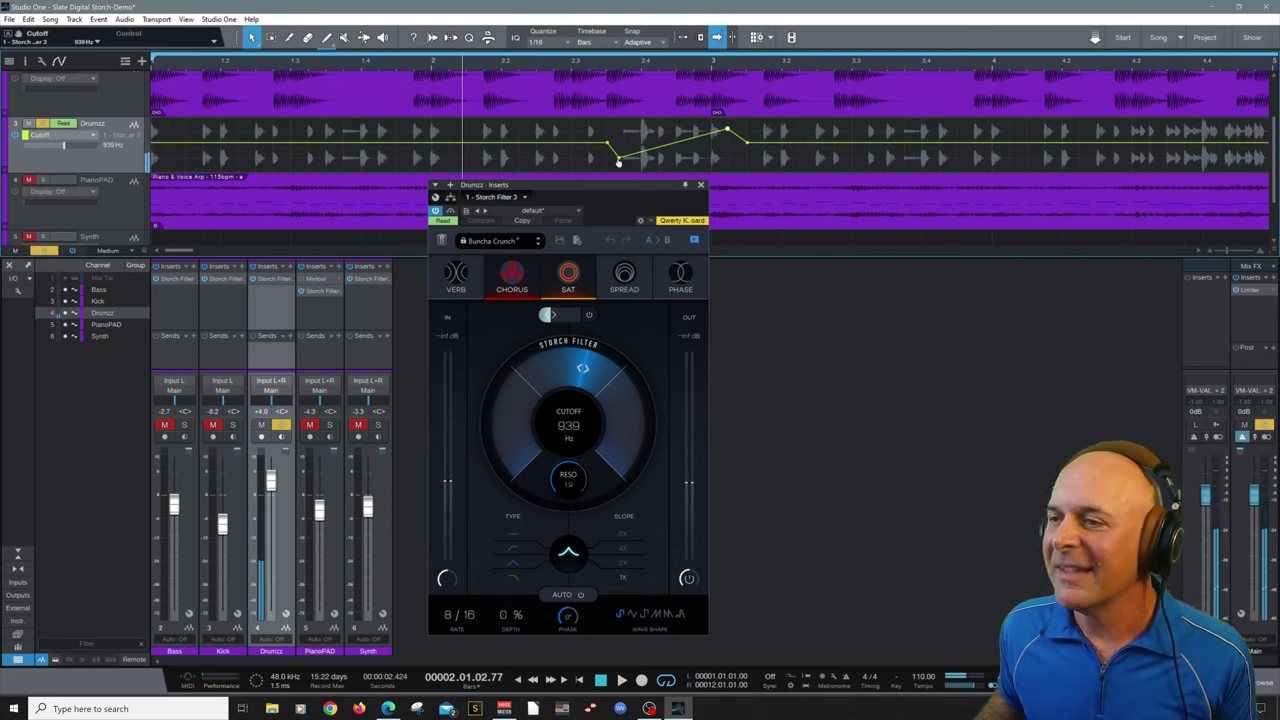
left_click_drag(729, 130, 728, 126)
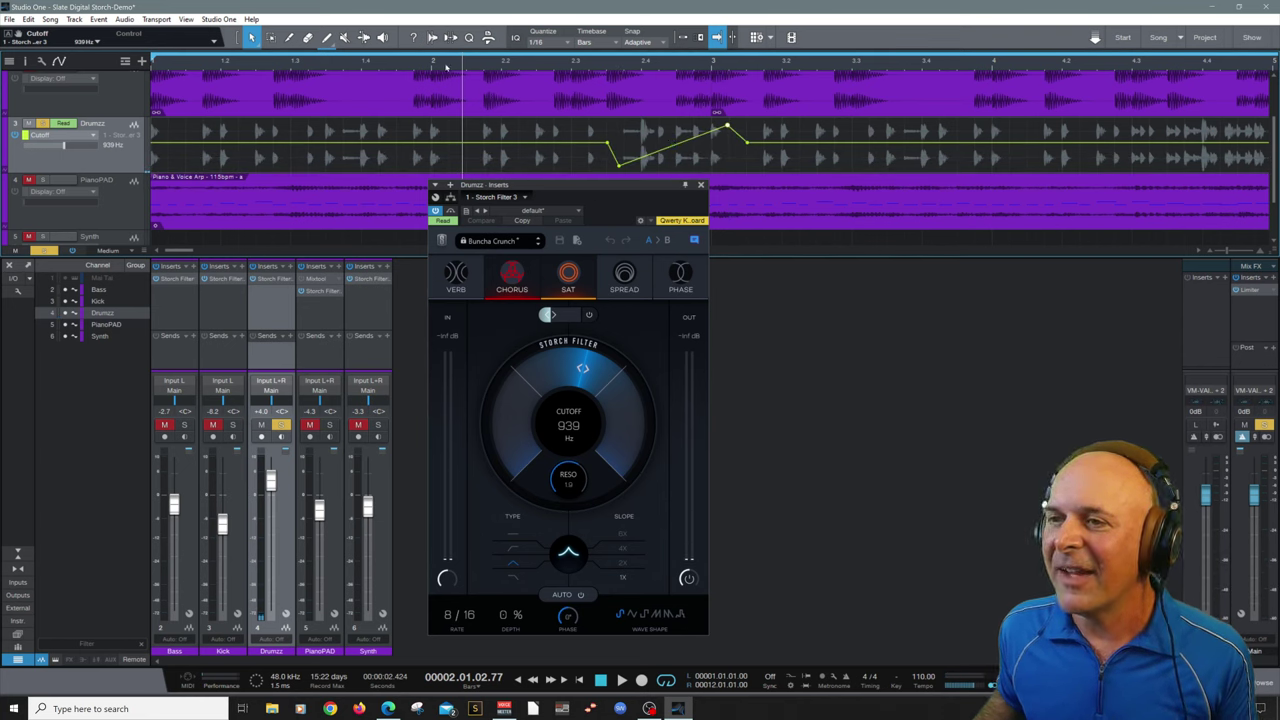
key("space")
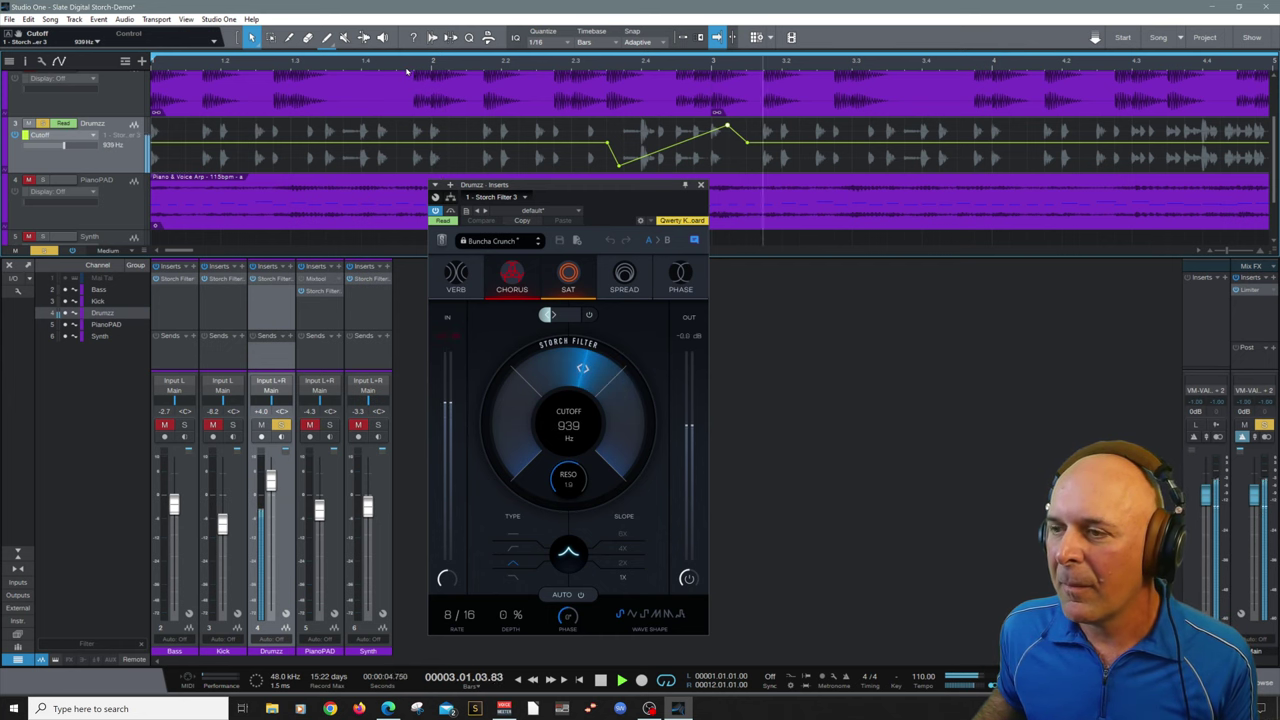
Play the drums once more through the Cutoff sweep and hide the track automation
left_click(408, 62)
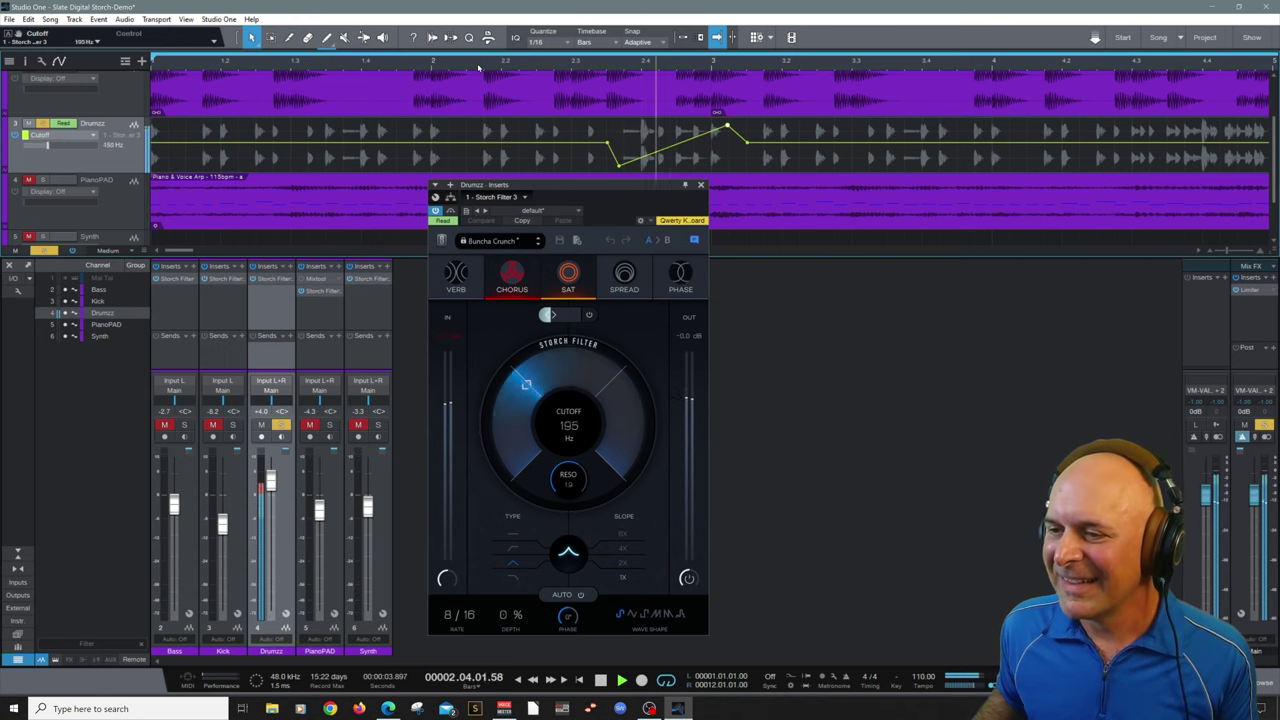
key("space")
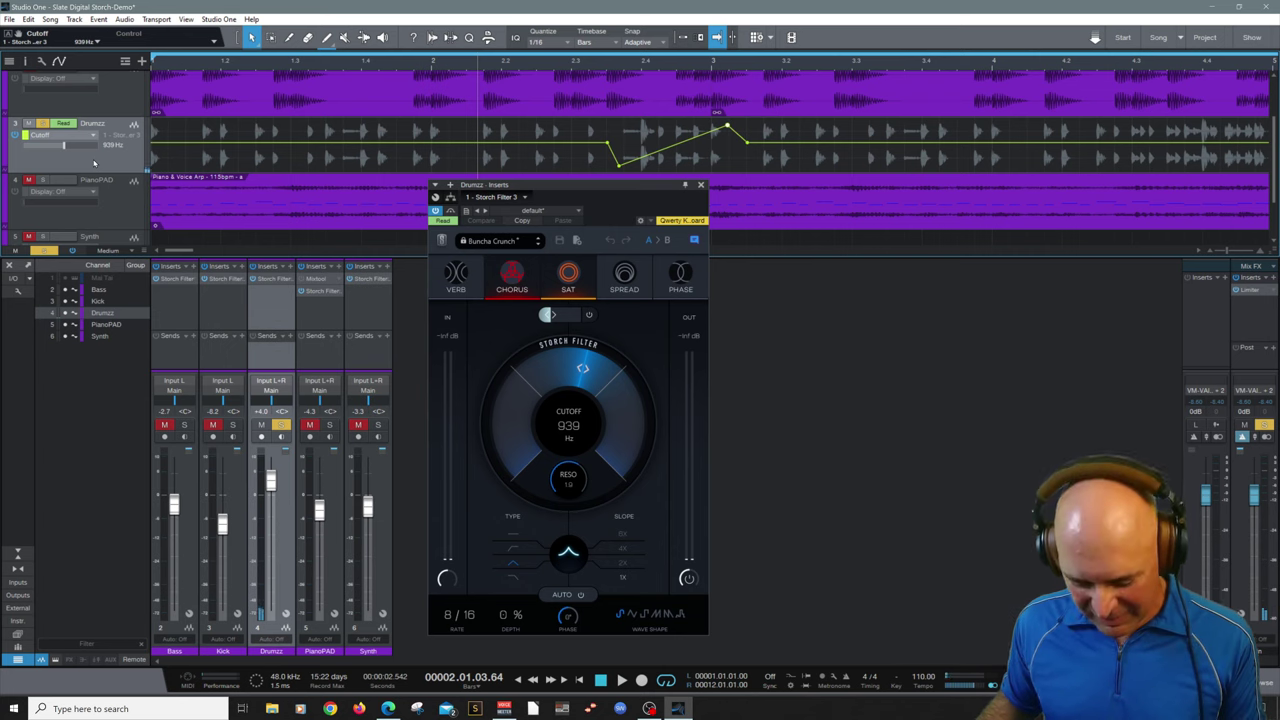
key("a")
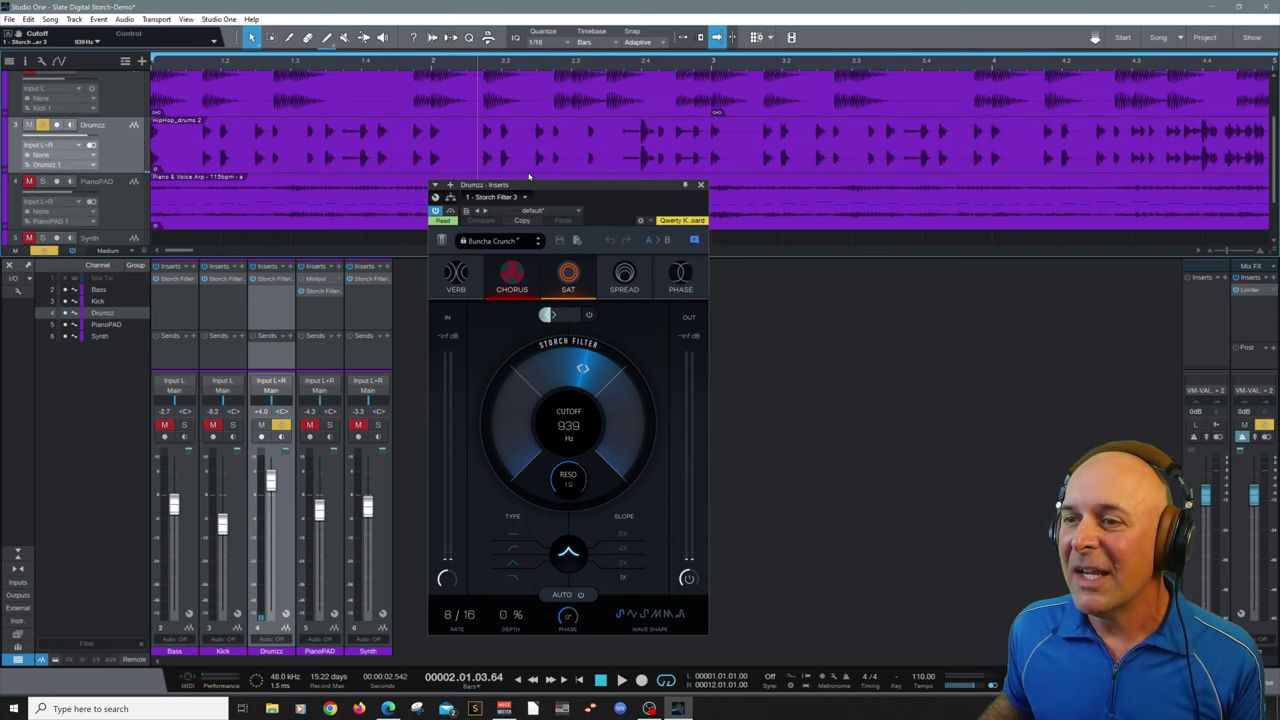
Load the Alien Drums preset on the Drumzz Storch Filter and play it with the Drumzz level raised to +2.1 dB
left_click_drag(531, 187, 544, 124)
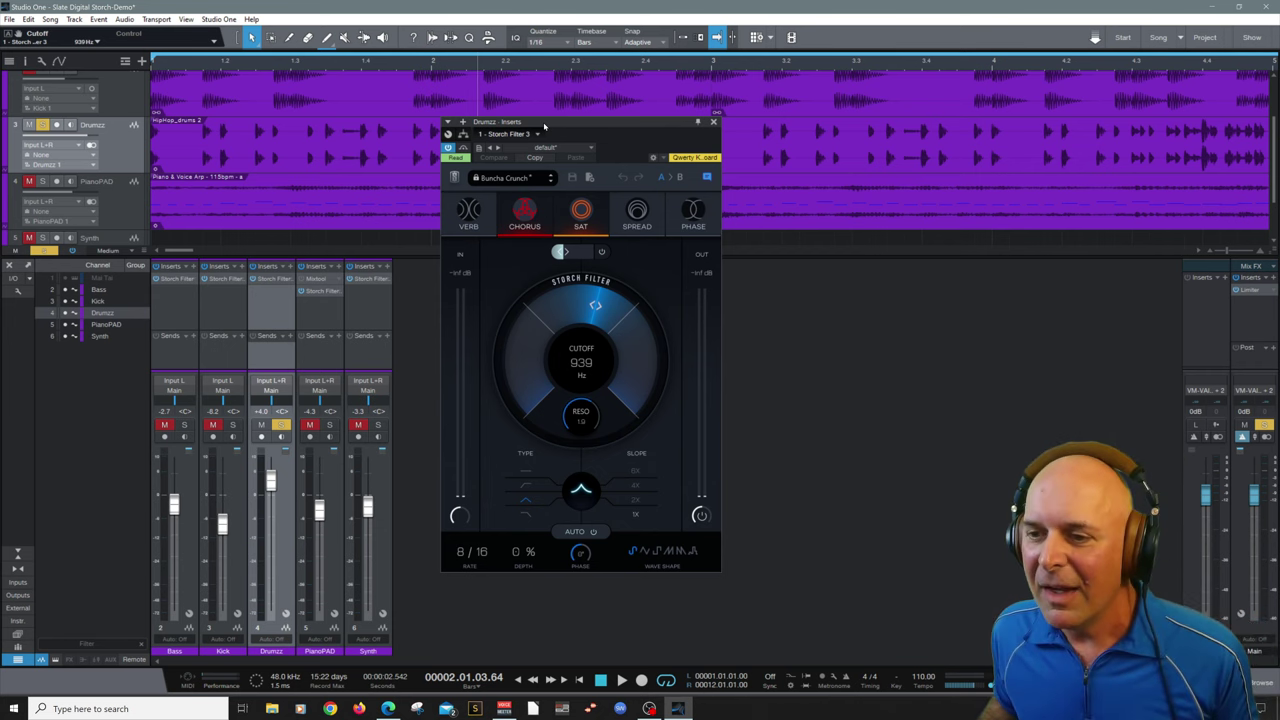
left_click(508, 180)
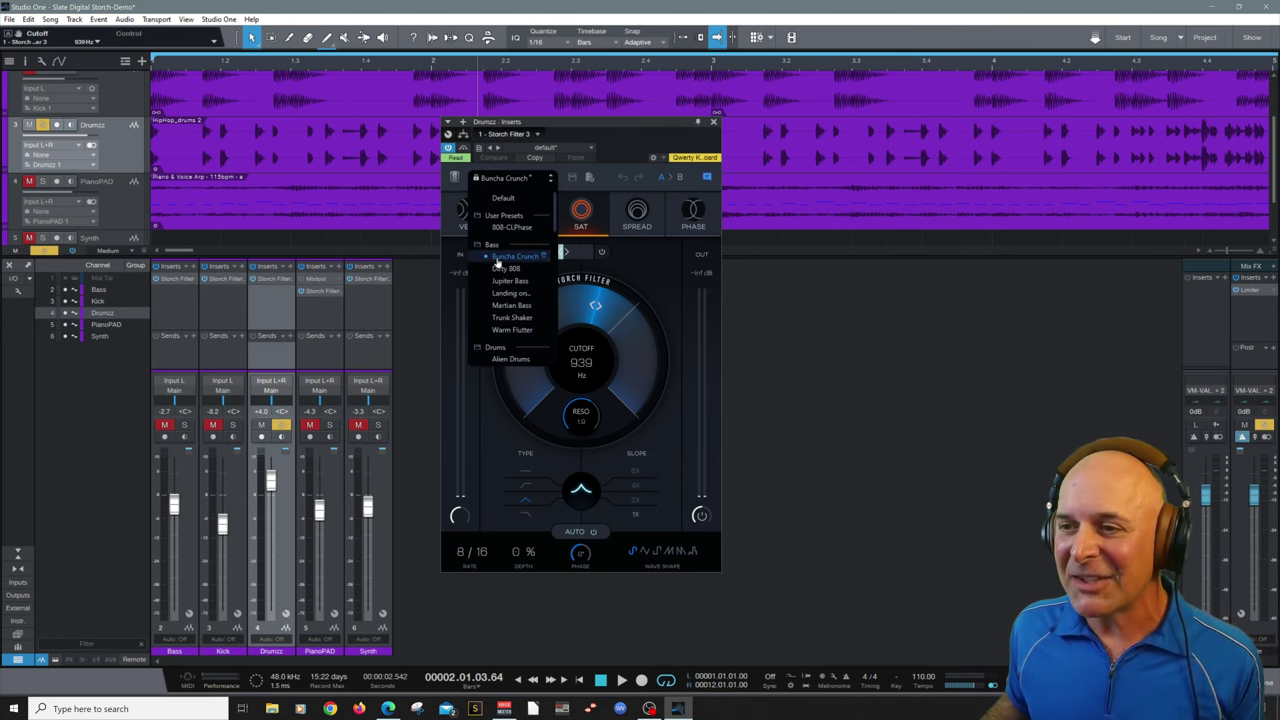
scroll(500, 255, "down", 3)
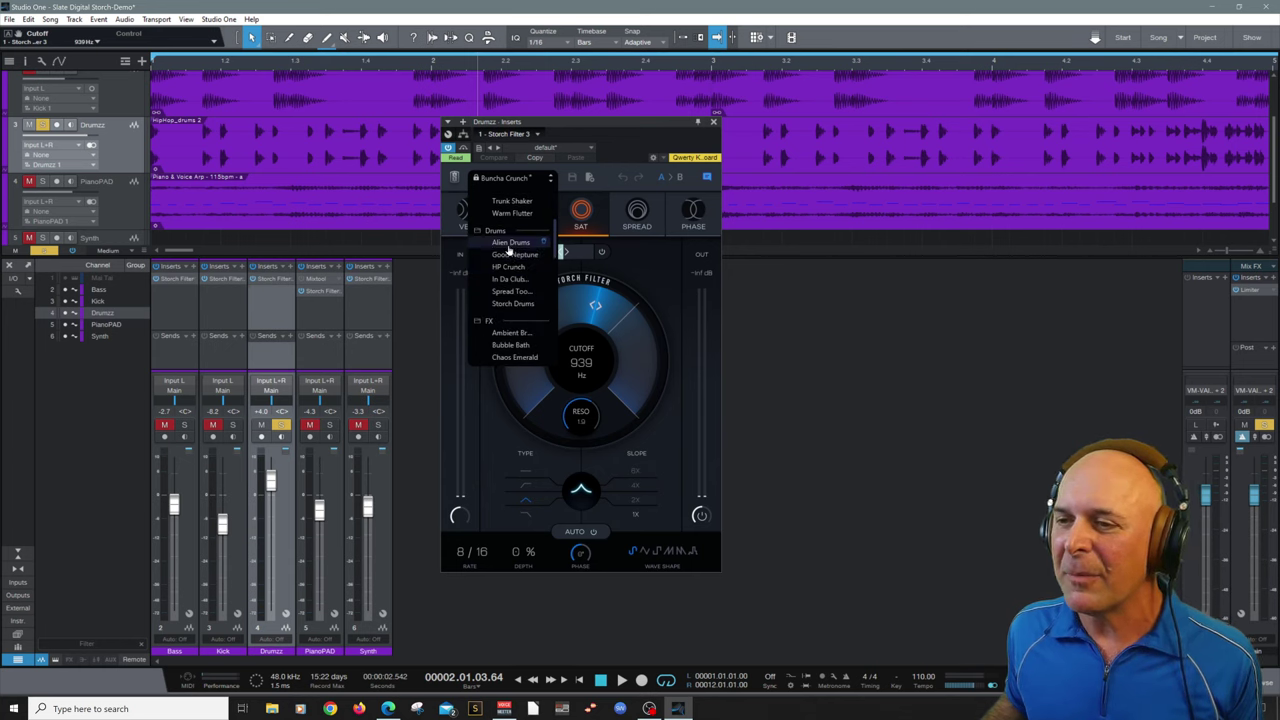
left_click(510, 243)
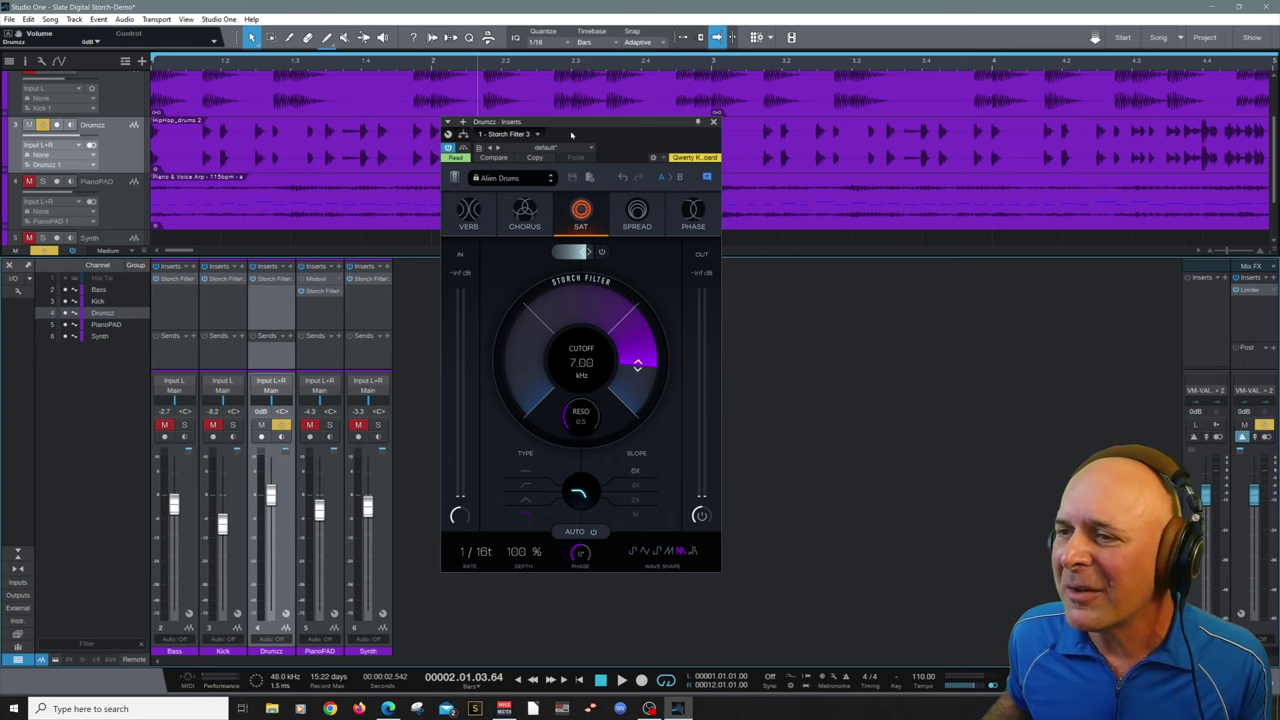
key("space")
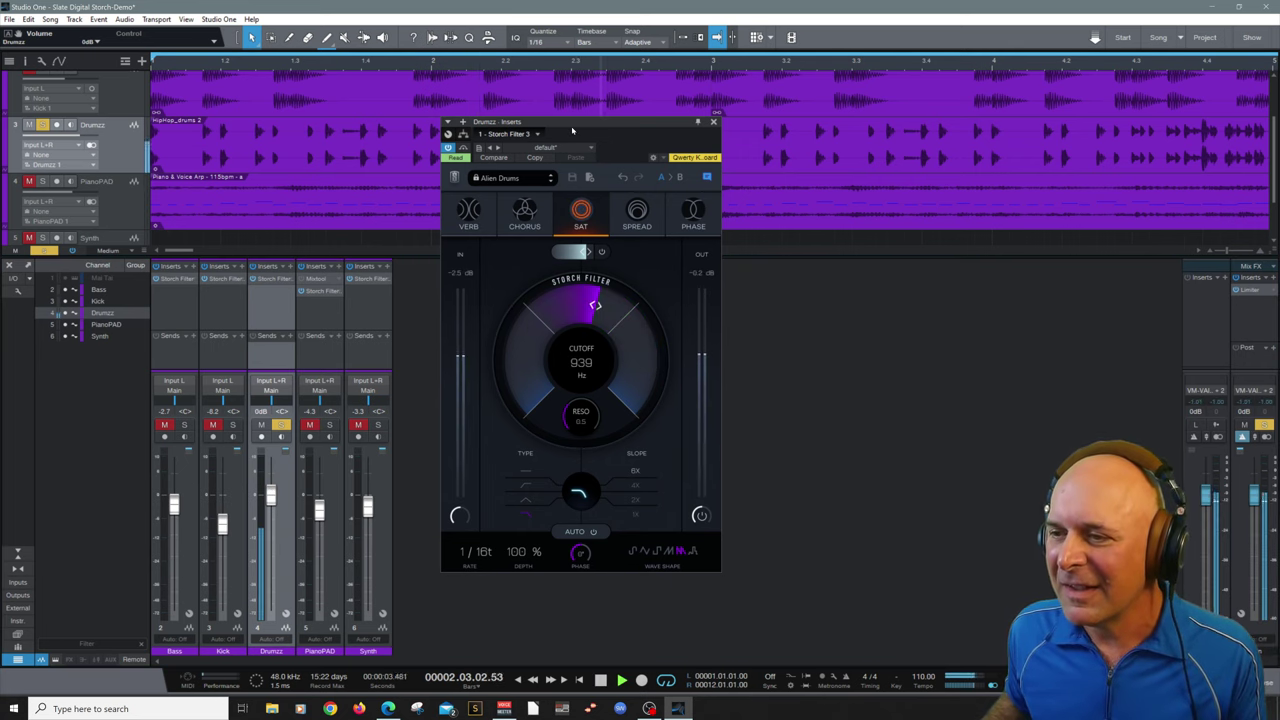
left_click_drag(270, 496, 270, 487)
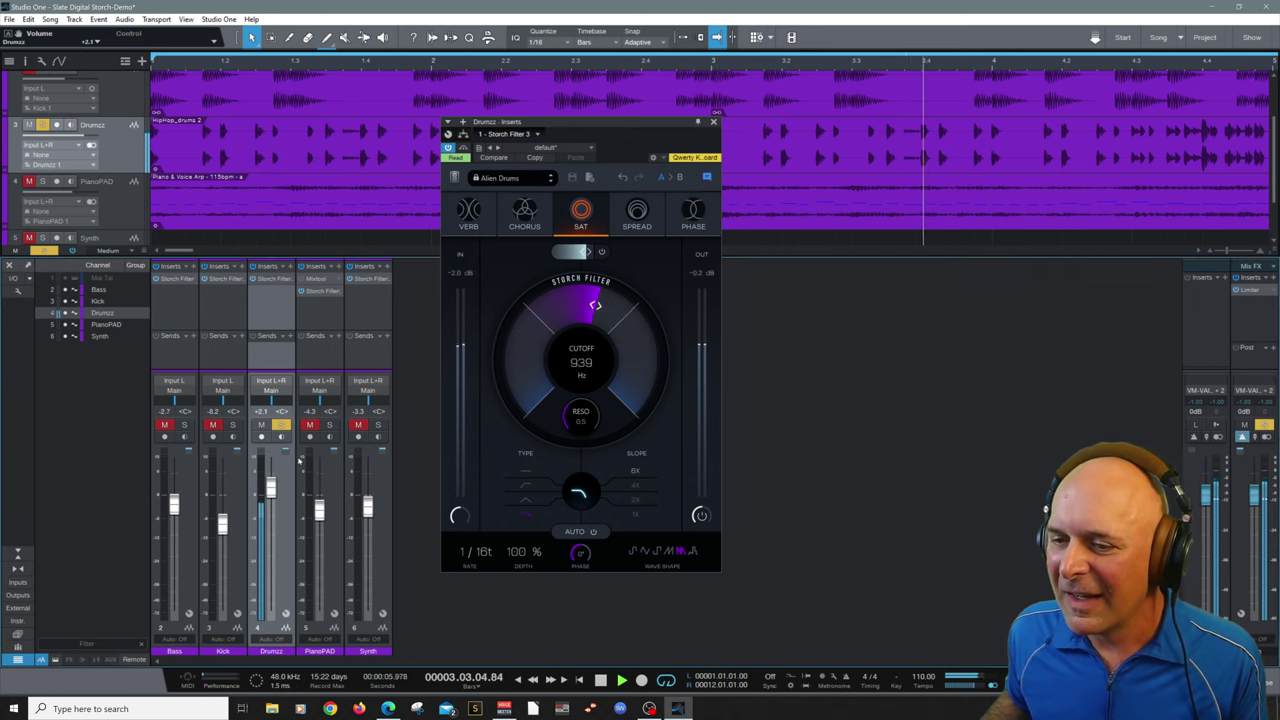
Audition the Good Neptune preset with the Drumzz level at +0.8 dB, and make the arrangement area taller
left_click(550, 180)
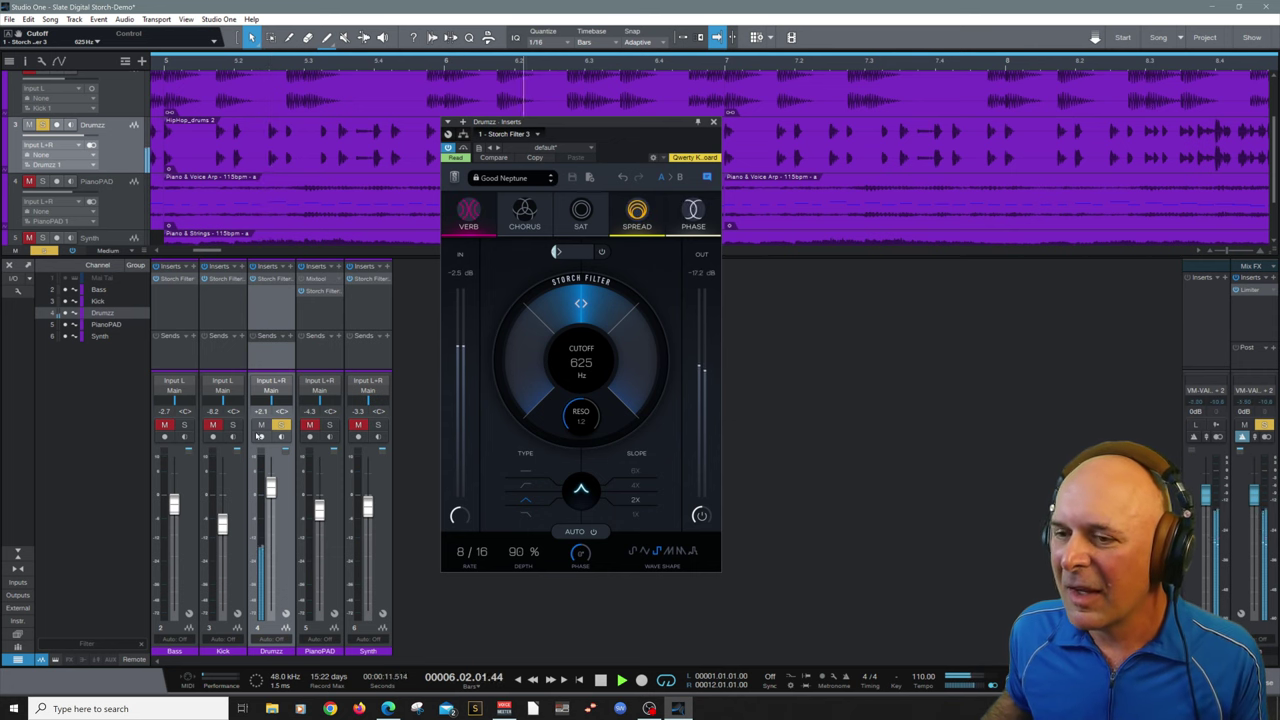
left_click_drag(270, 487, 270, 466)
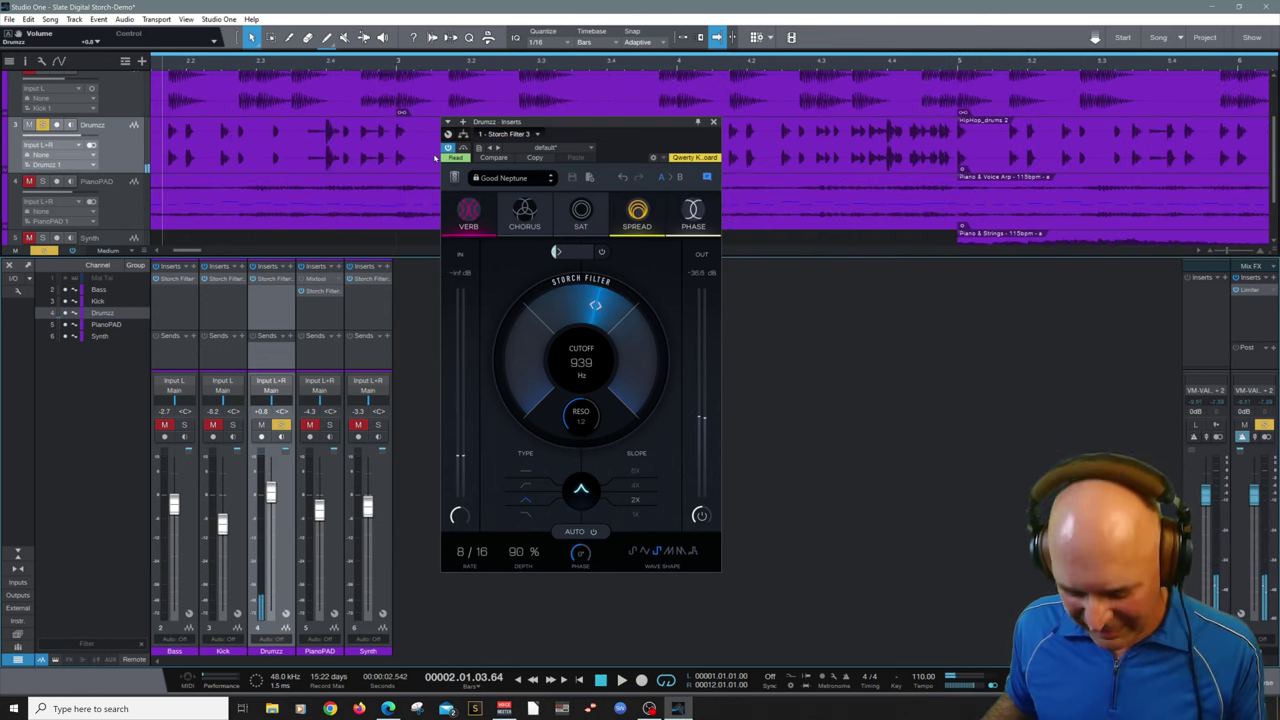
key("w")
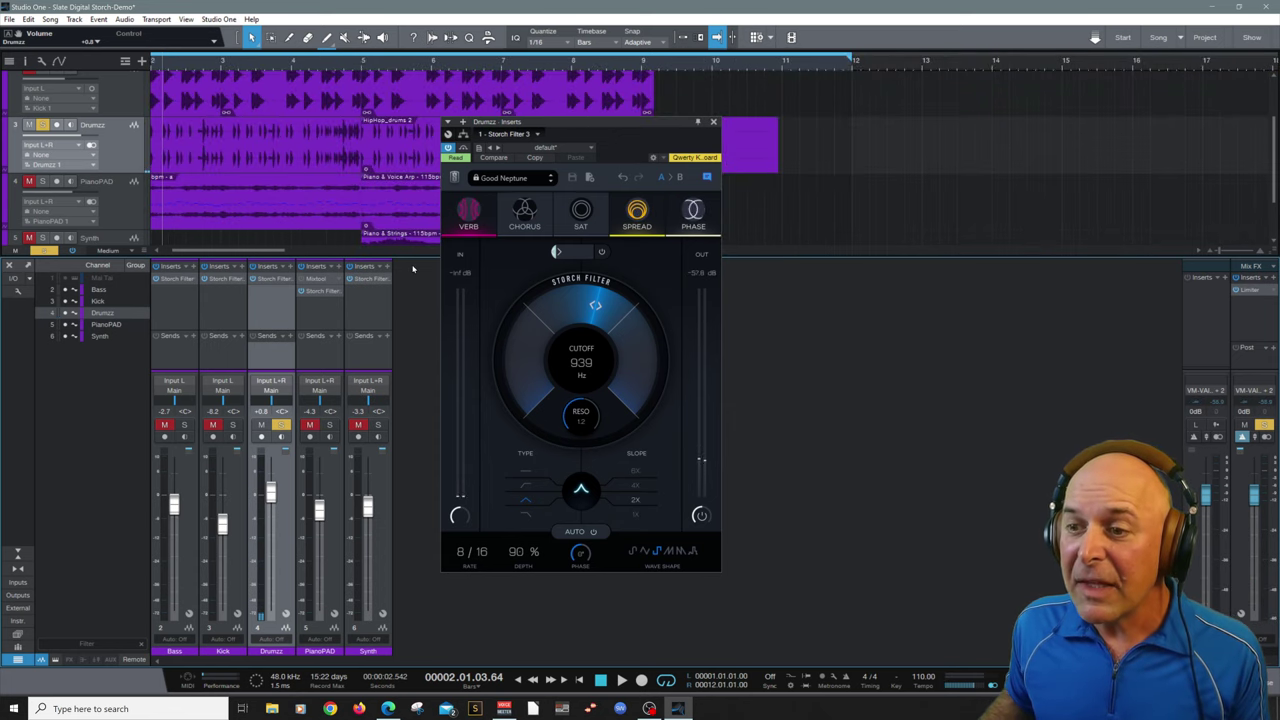
left_click_drag(413, 257, 413, 310)
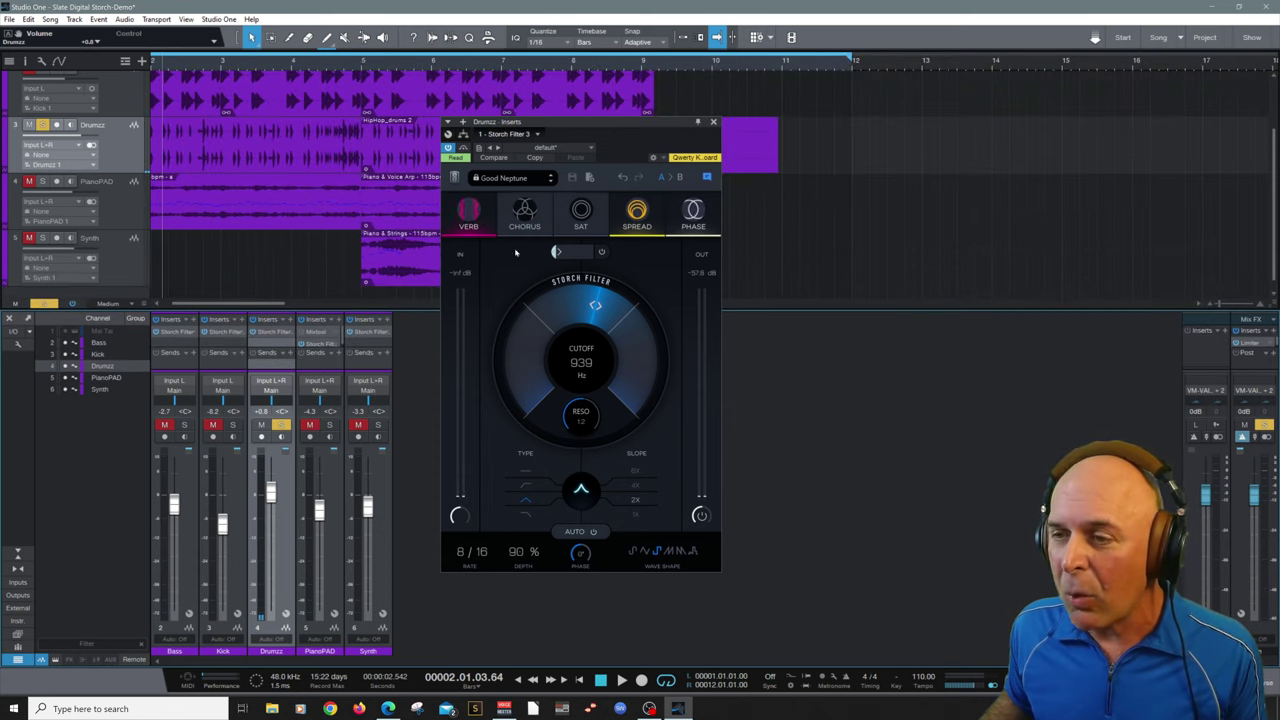
Load the HP Crunch preset and play the drums with the Drumzz level set to +2.1 dB
left_click(548, 182)
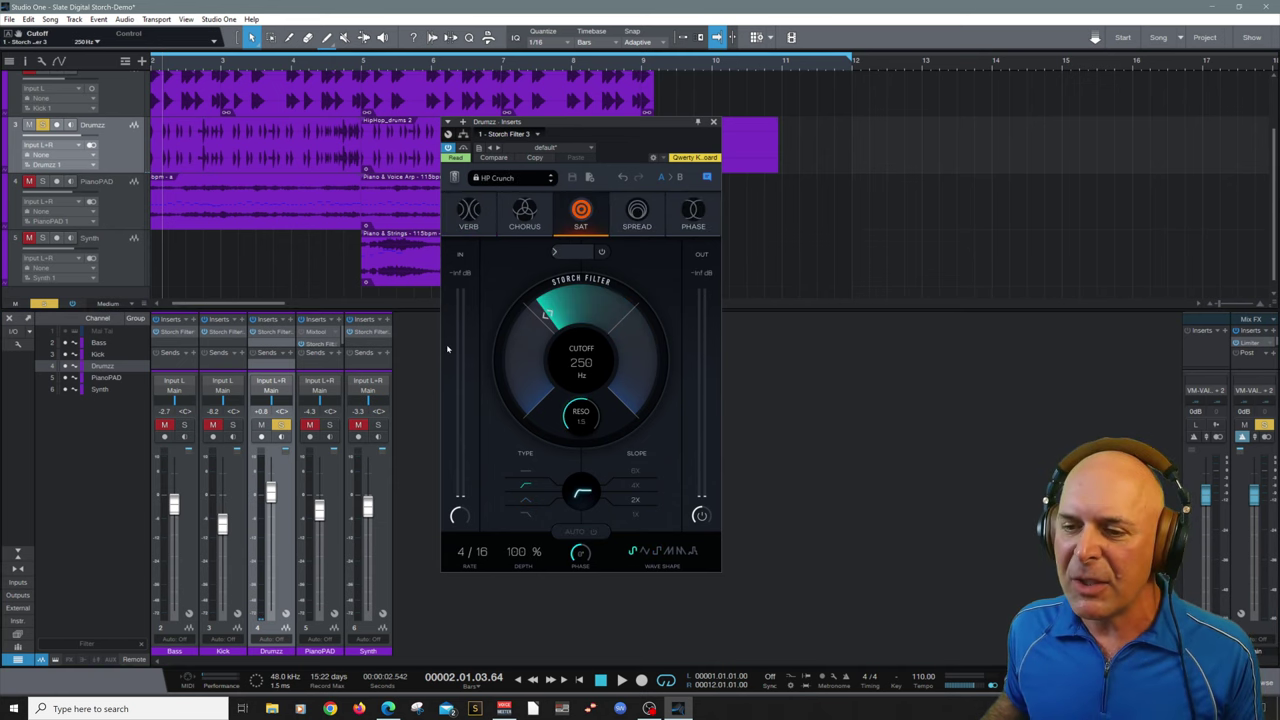
key("space")
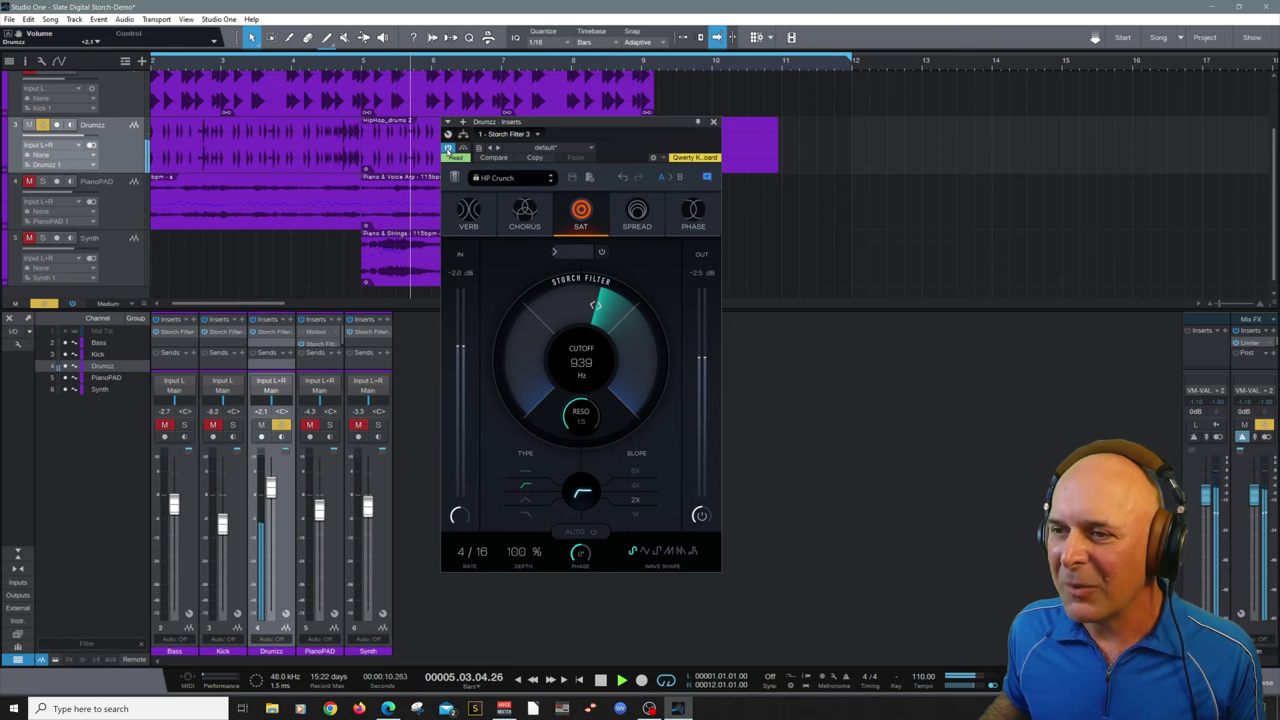
key("space")
key("space")
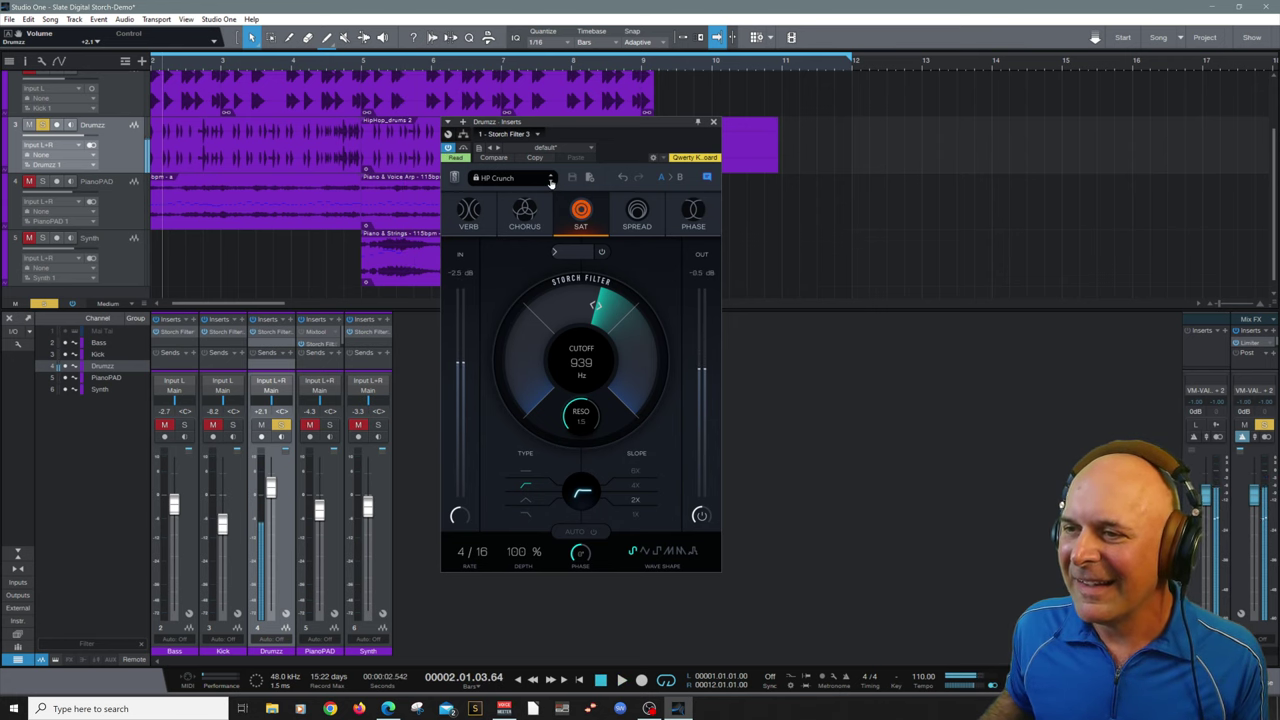
Audition the In Da Club Bathroom, Spread Too Thin, Storch Drums and Ambient Breakup presets on the playing drums
left_click(550, 182)
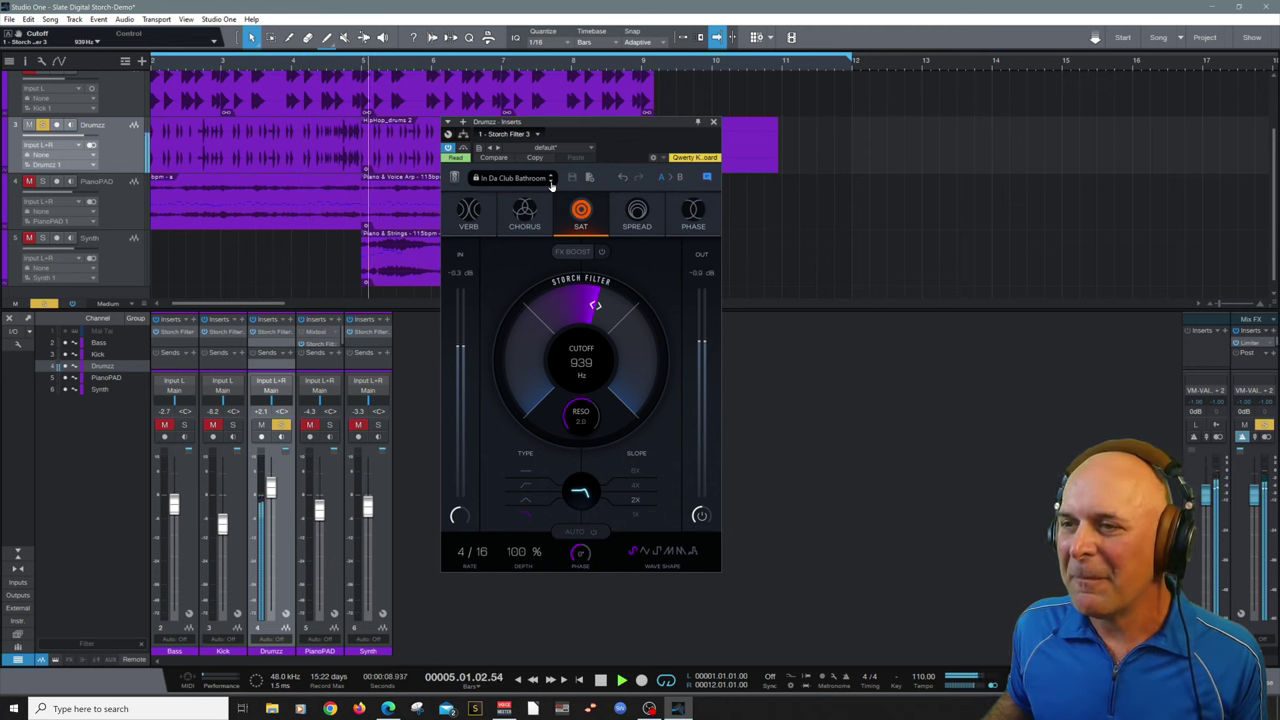
left_click(550, 180)
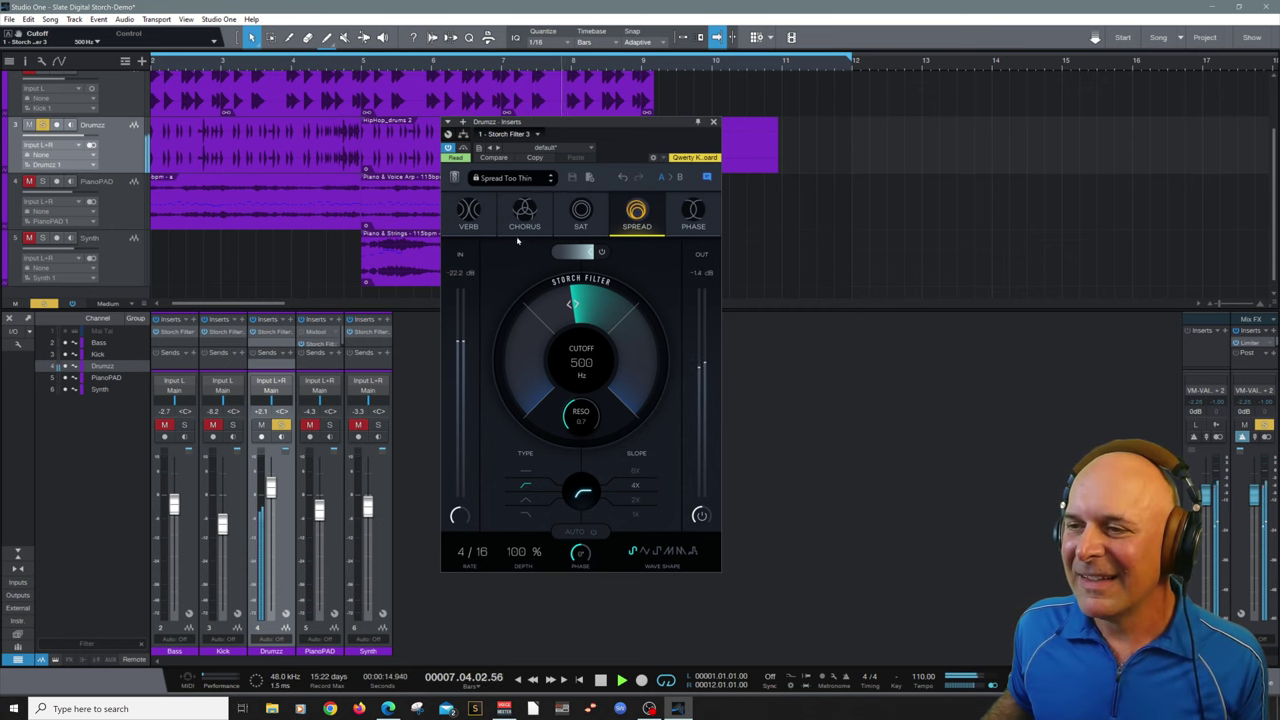
left_click(550, 182)
key("Home")
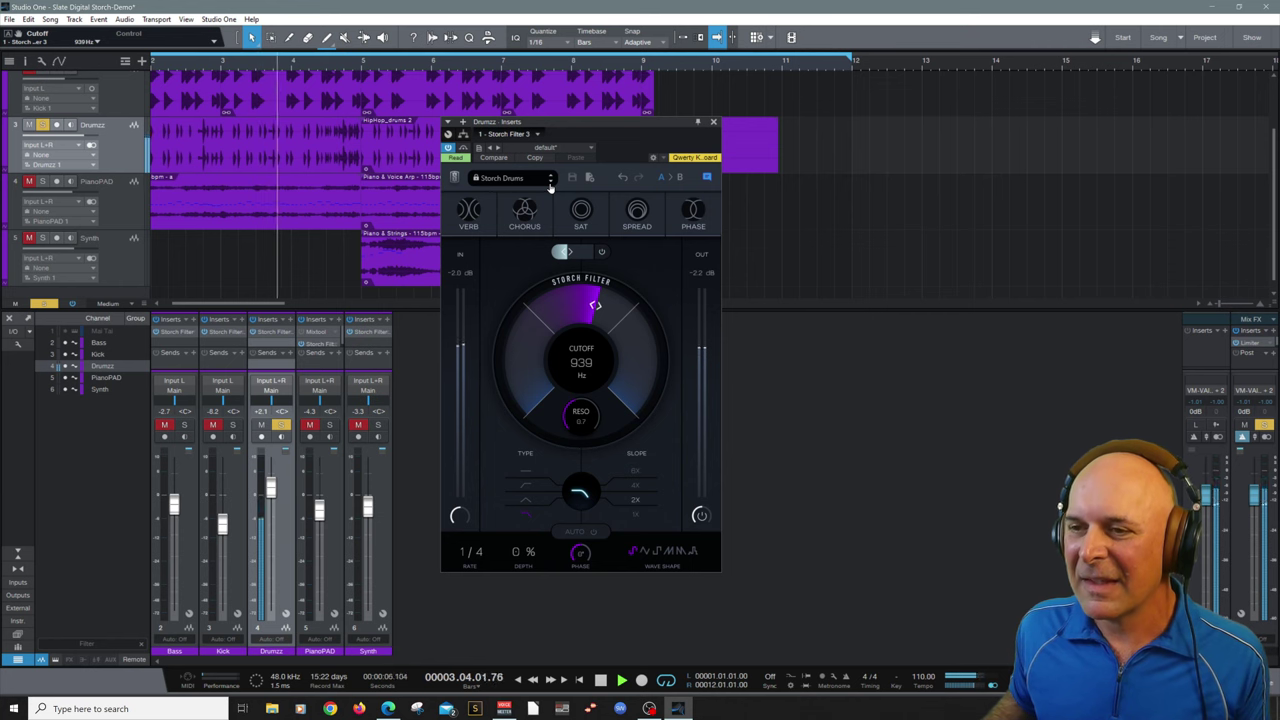
left_click(549, 185)
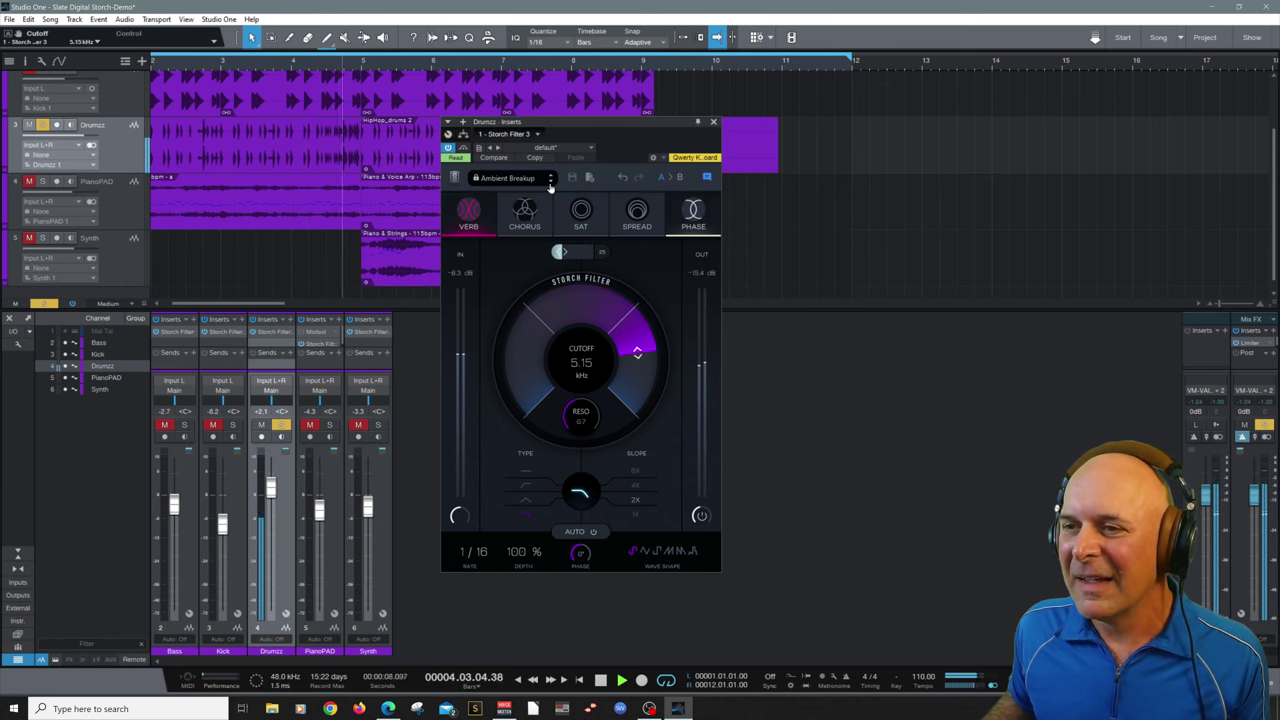
key("space")
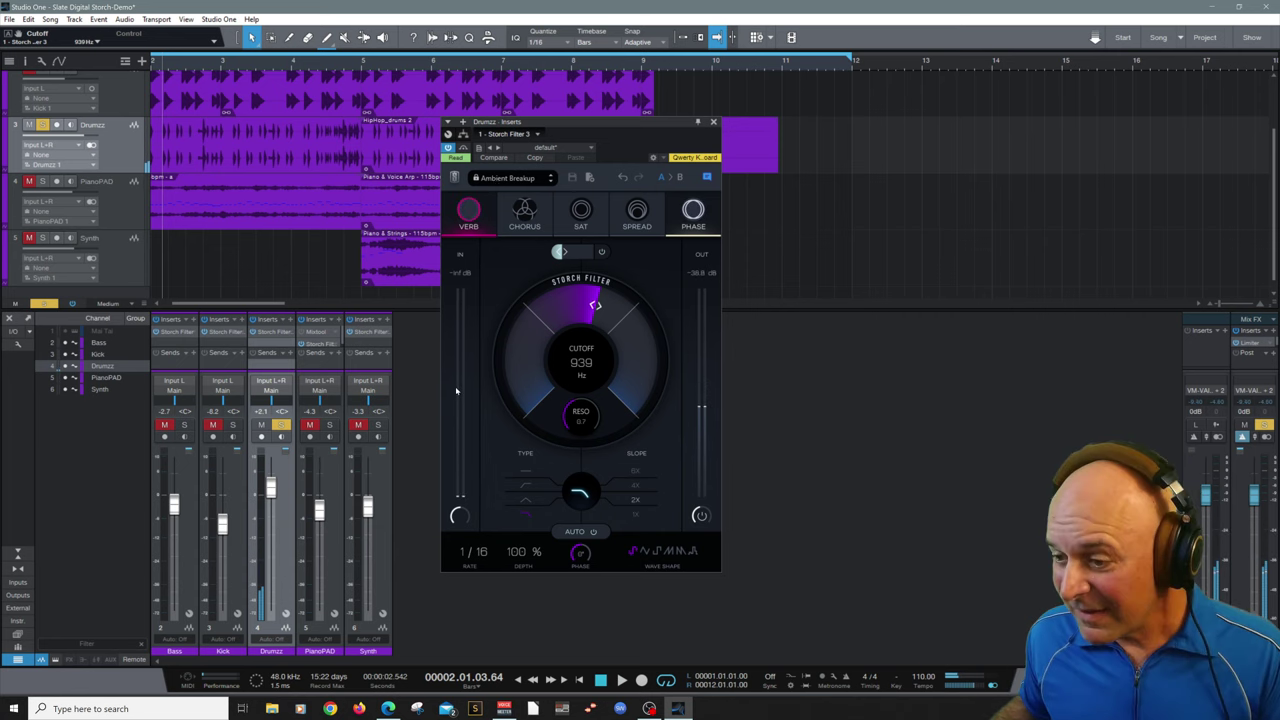
Close the drum plug-in, solo the Bass channel instead of Drumzz, and open the Bass Storch Filter beside the track list
left_click(713, 123)
left_click(280, 426)
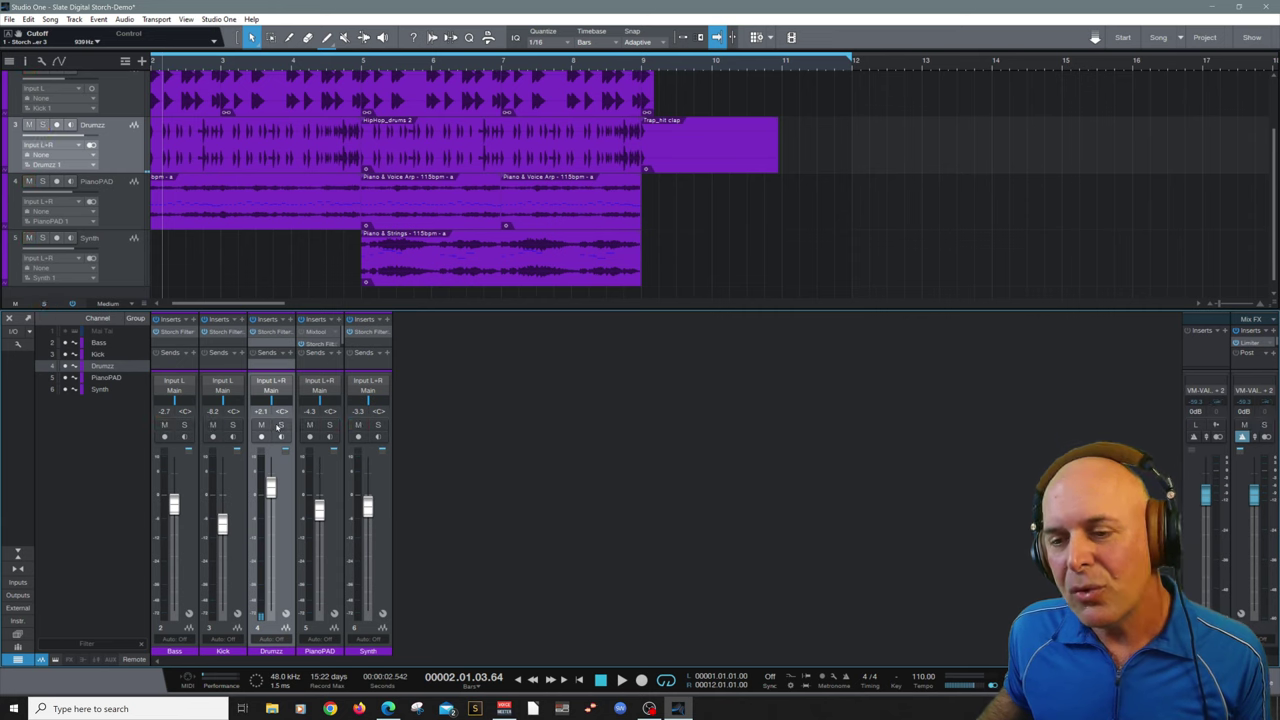
left_click(185, 425)
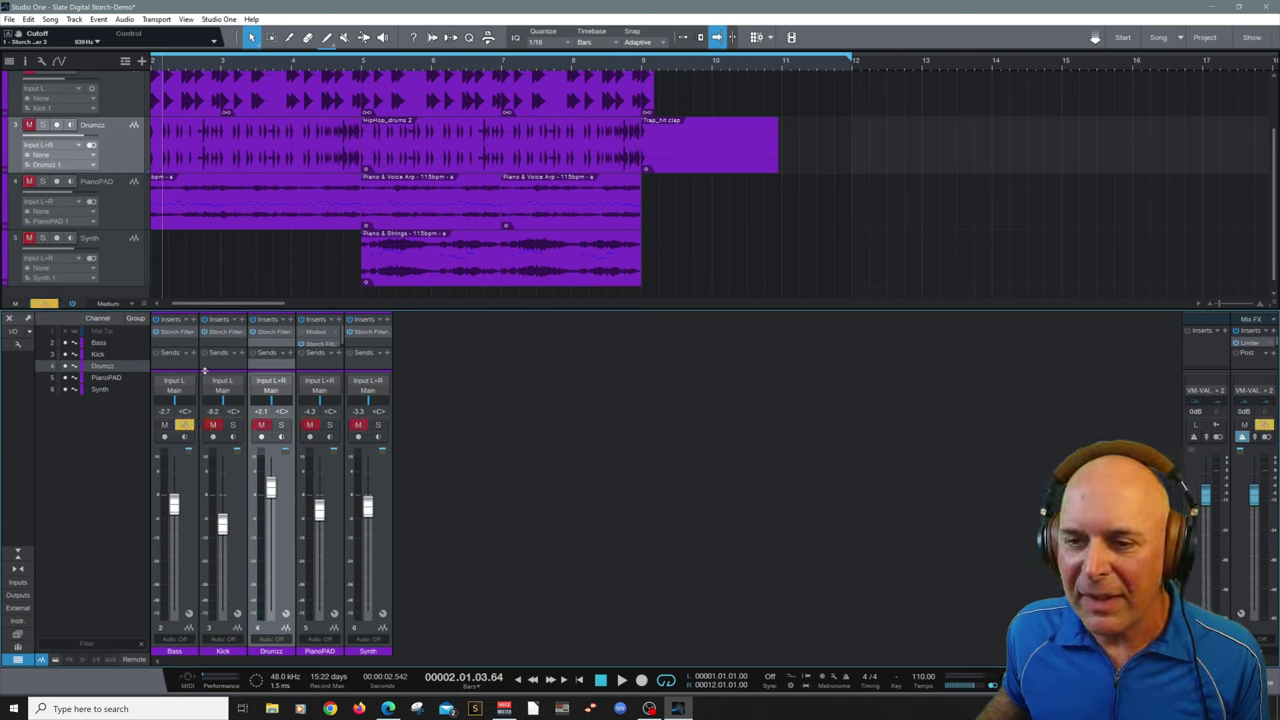
left_click(177, 332)
left_click_drag(645, 160, 523, 130)
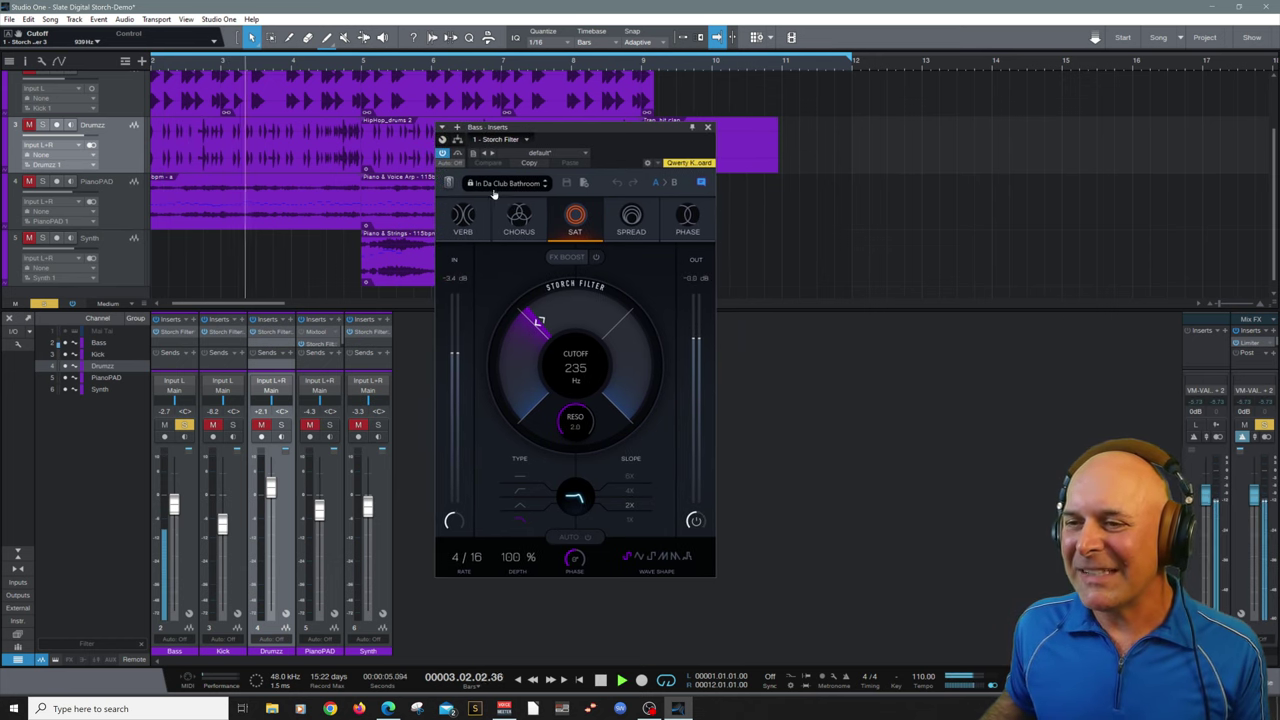
Play the bass with In Da Club Bathroom active and bypassed, and set the Bass level to +0.9 dB
key("space")
key("space")
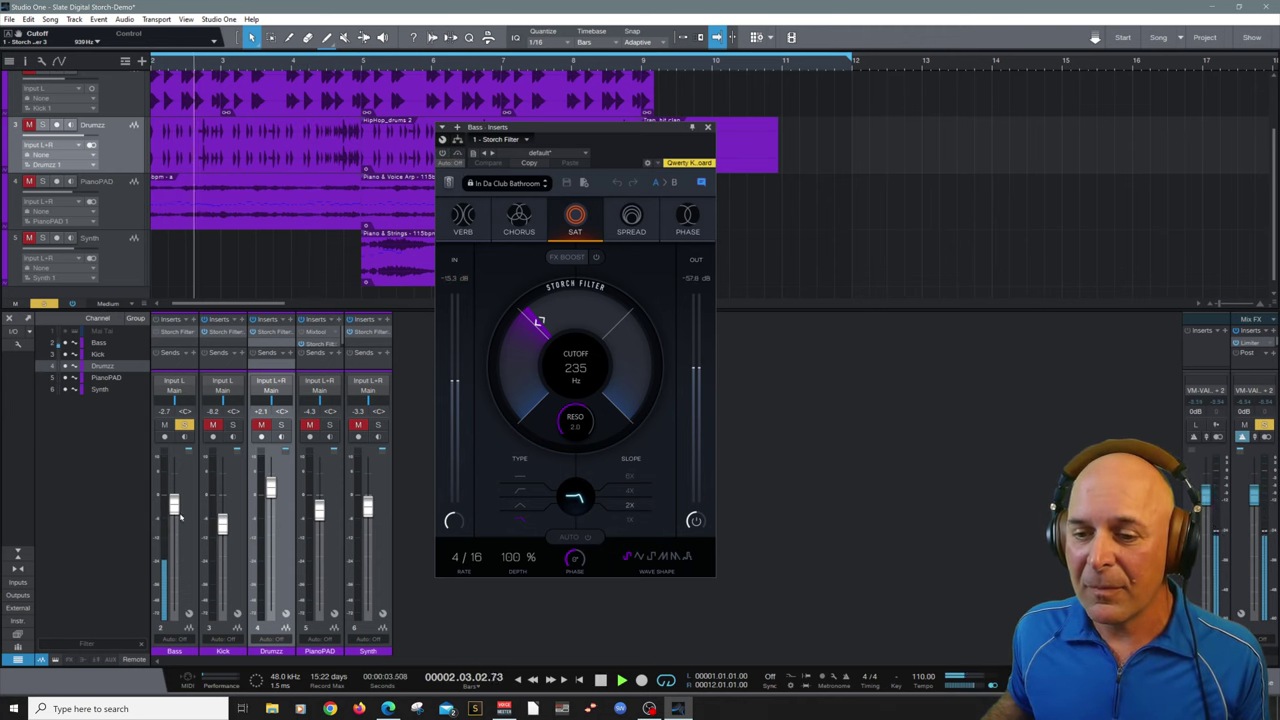
left_click_drag(174, 505, 174, 486)
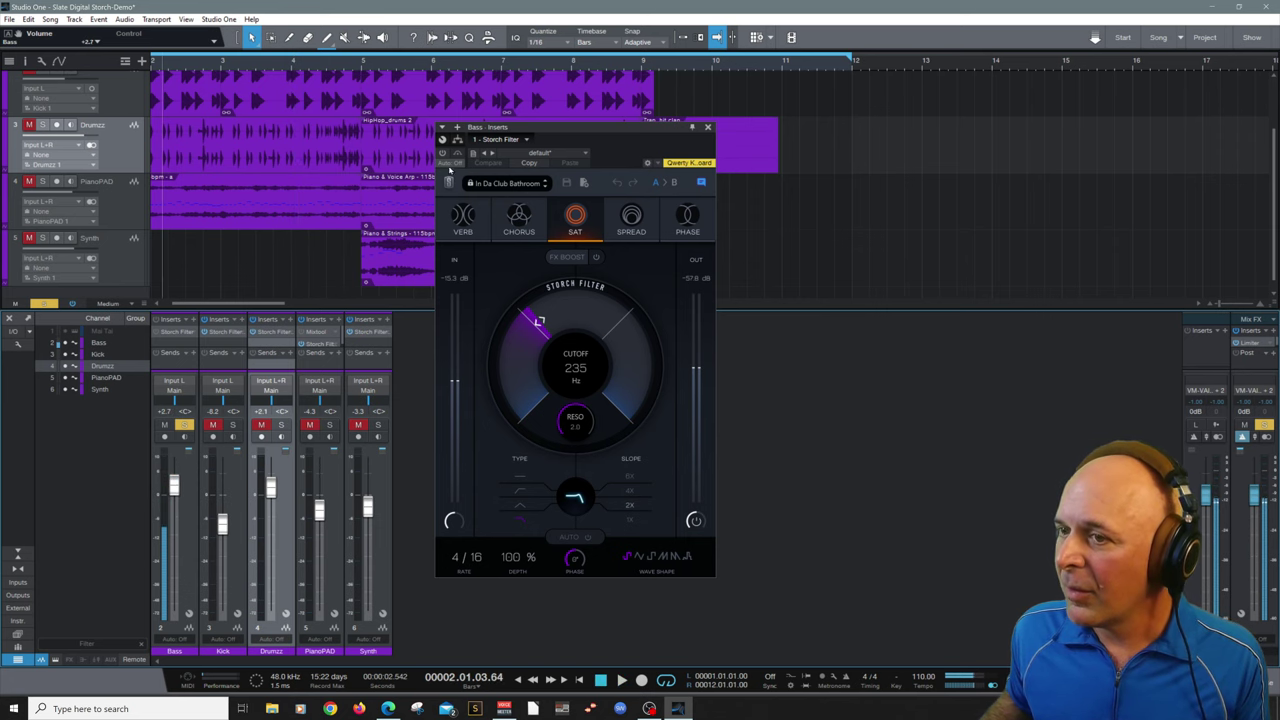
left_click_drag(174, 486, 174, 490)
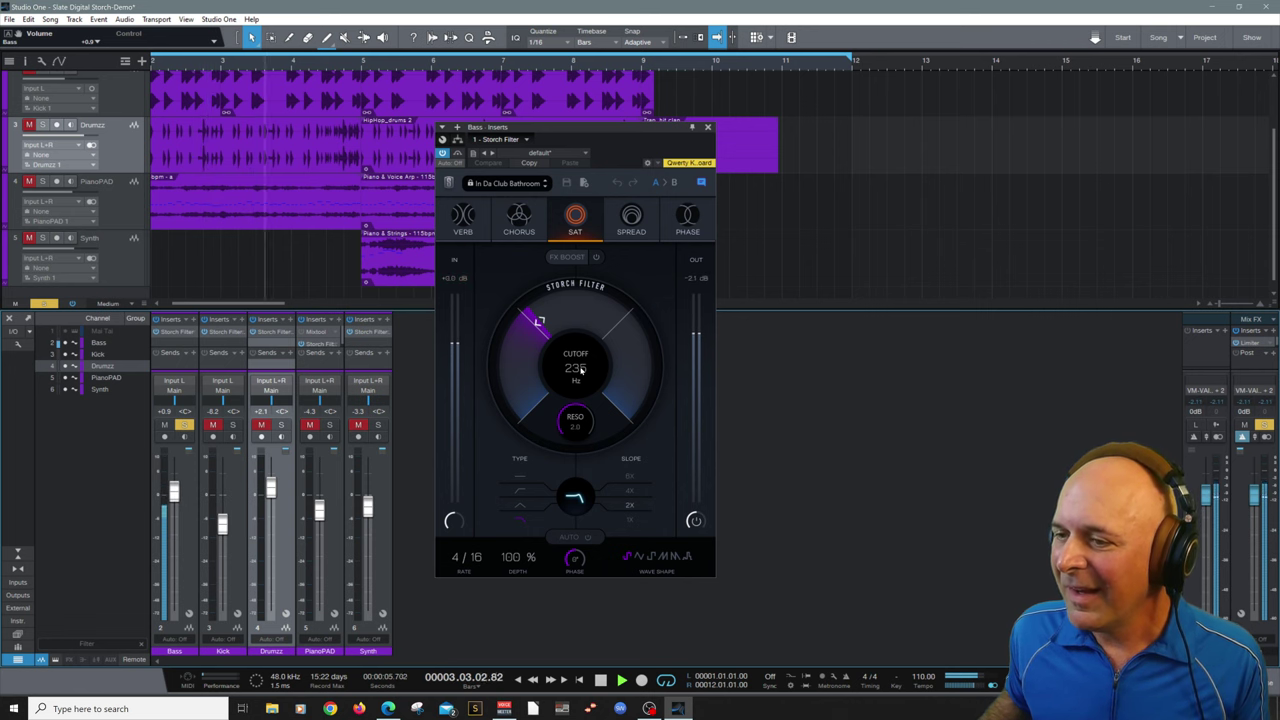
Switch the bass effect from SAT to CHORUS and raise the filter cutoff, first to 892 Hz and finally to 1.16 kHz
left_click_drag(577, 370, 572, 320)
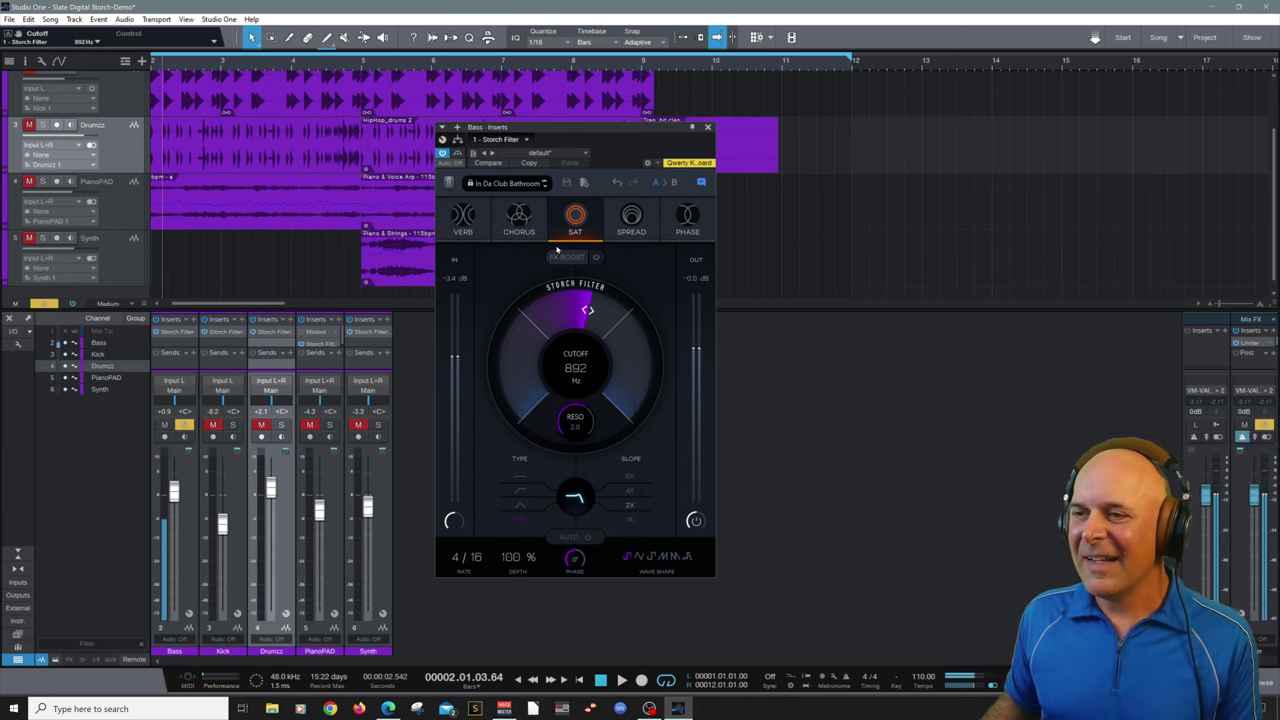
left_click(519, 218)
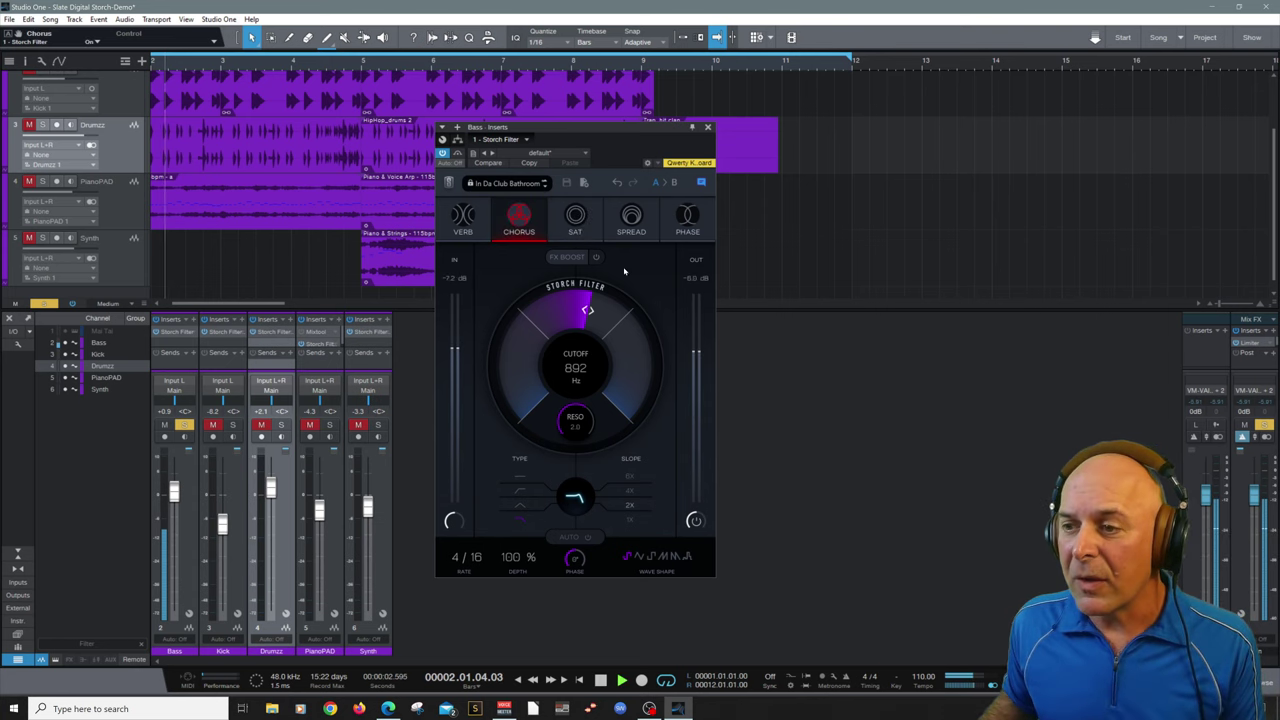
left_click_drag(588, 311, 597, 313)
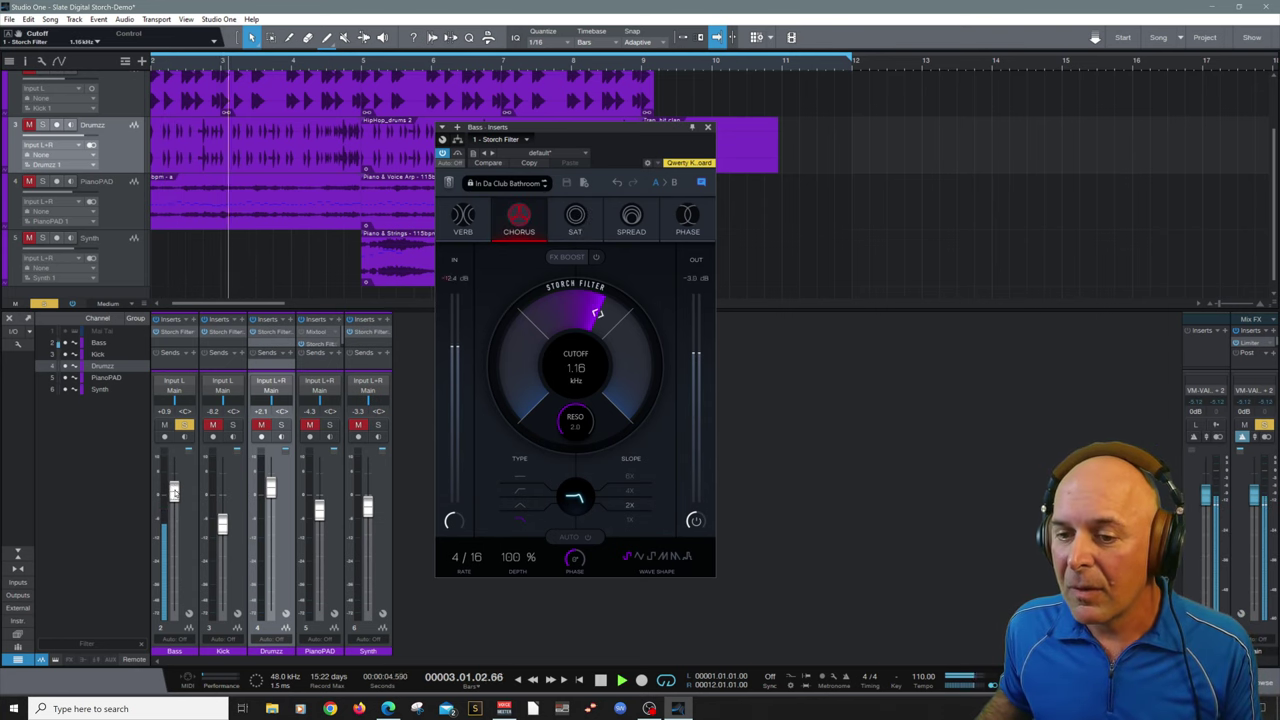
Set the Bass level to +4.6 dB and compare the bass with the filter bypassed and active
scroll(173, 478, "up", 2)
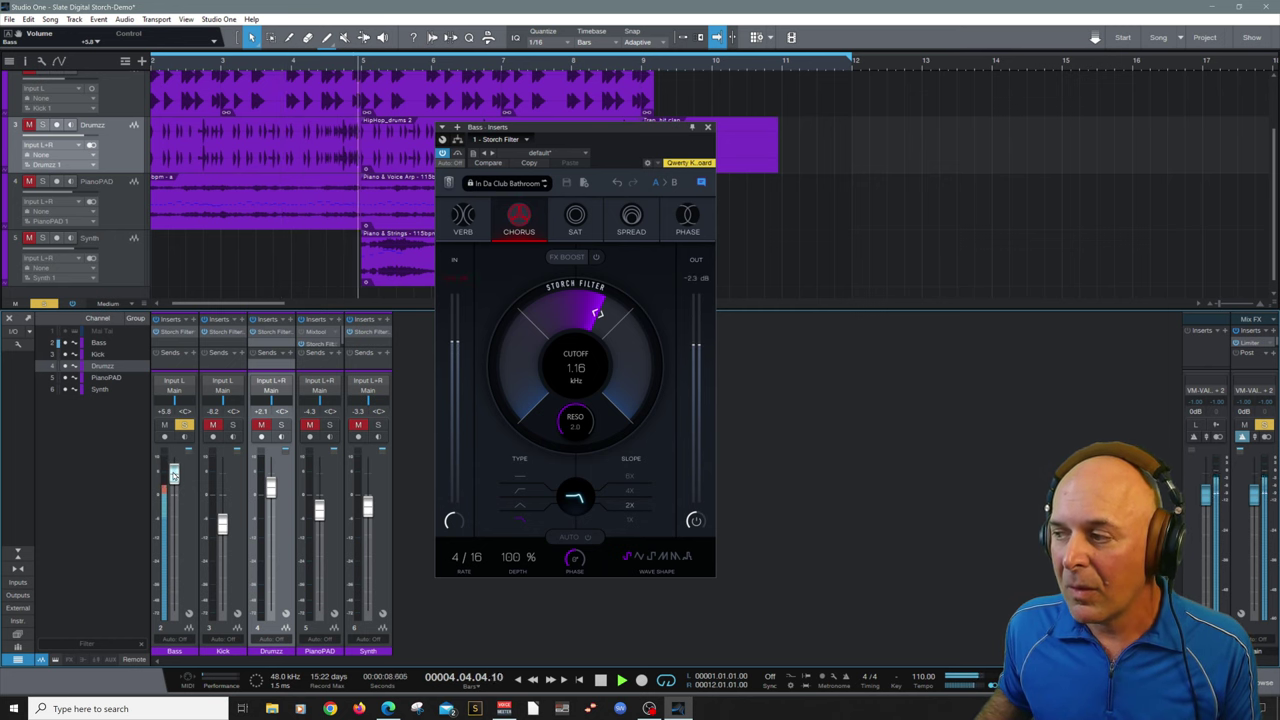
scroll(173, 475, "down", 2)
key("space")
key("space")
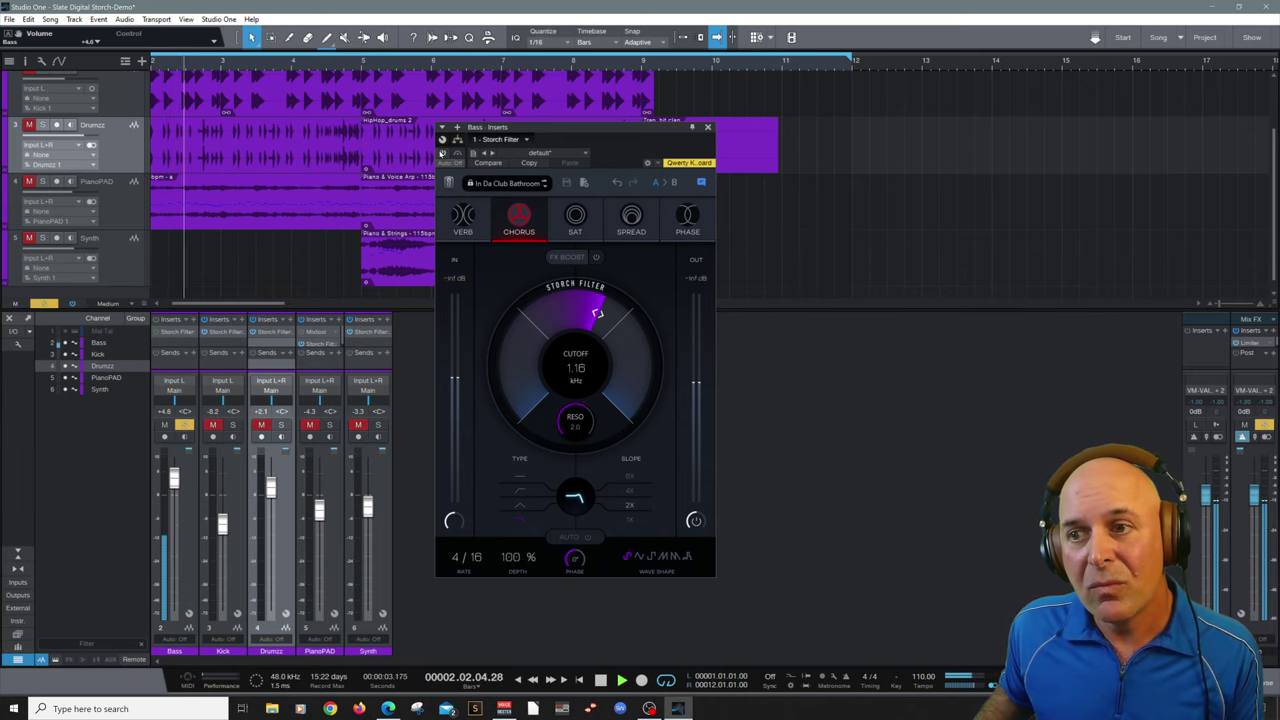
key("space")
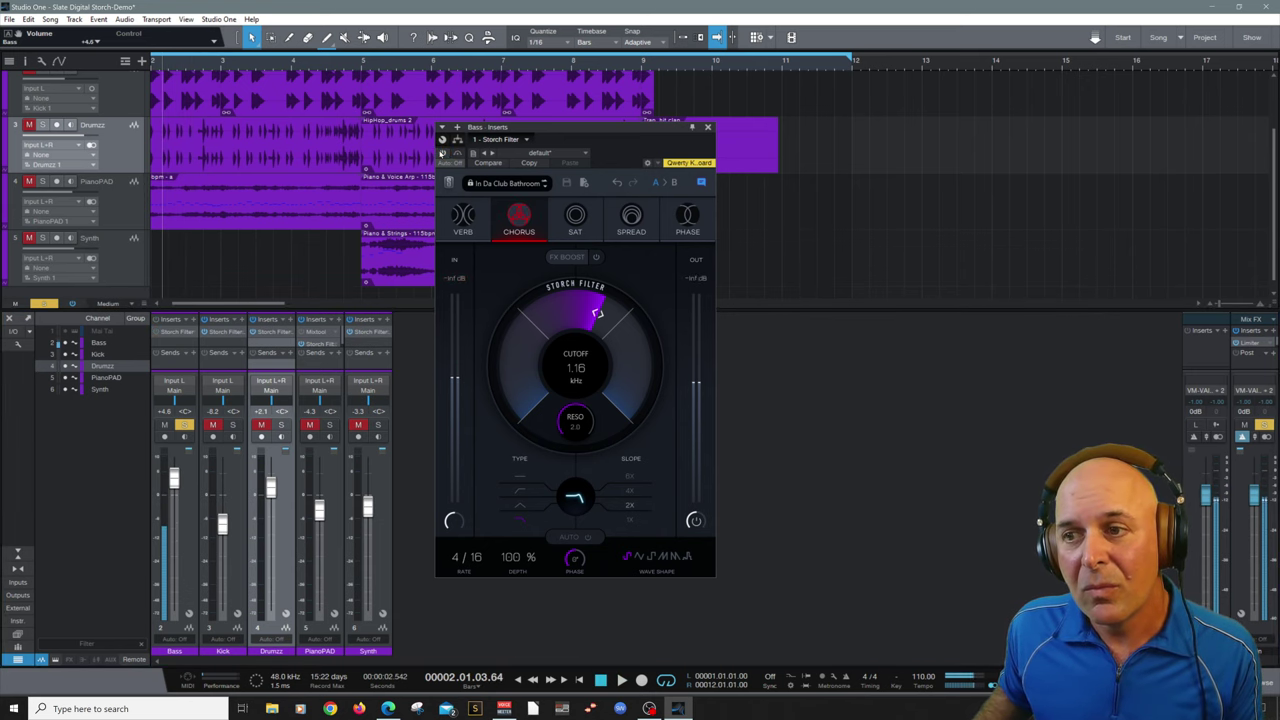
key("space")
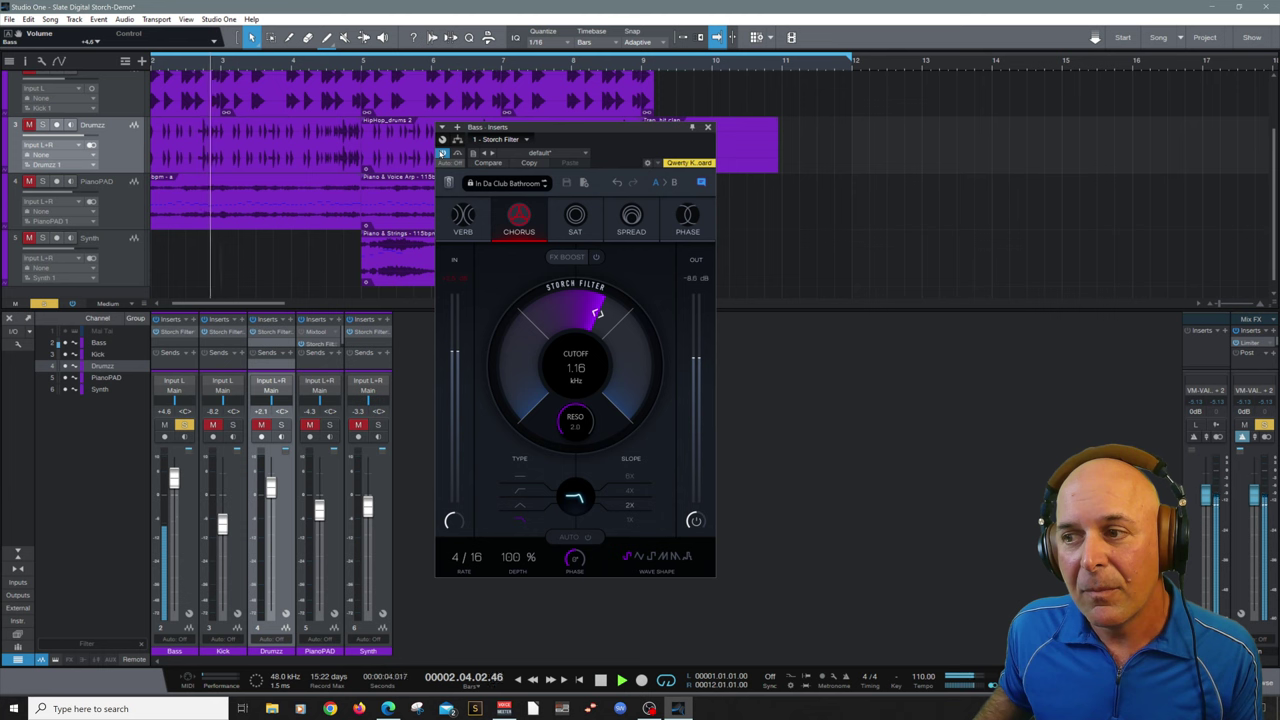
key("space")
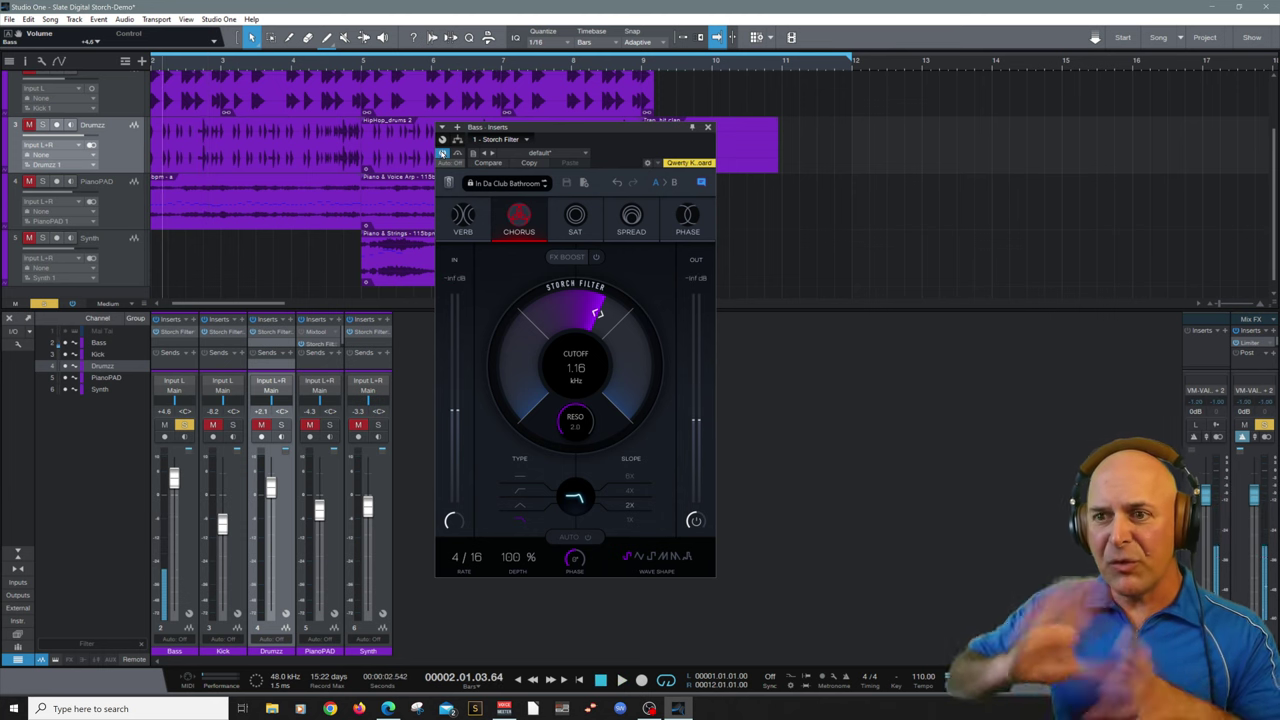
Add Drumzz to the soloed Bass, play both together, and bring up the Drumzz channel's Storch Filter
left_click(281, 426)
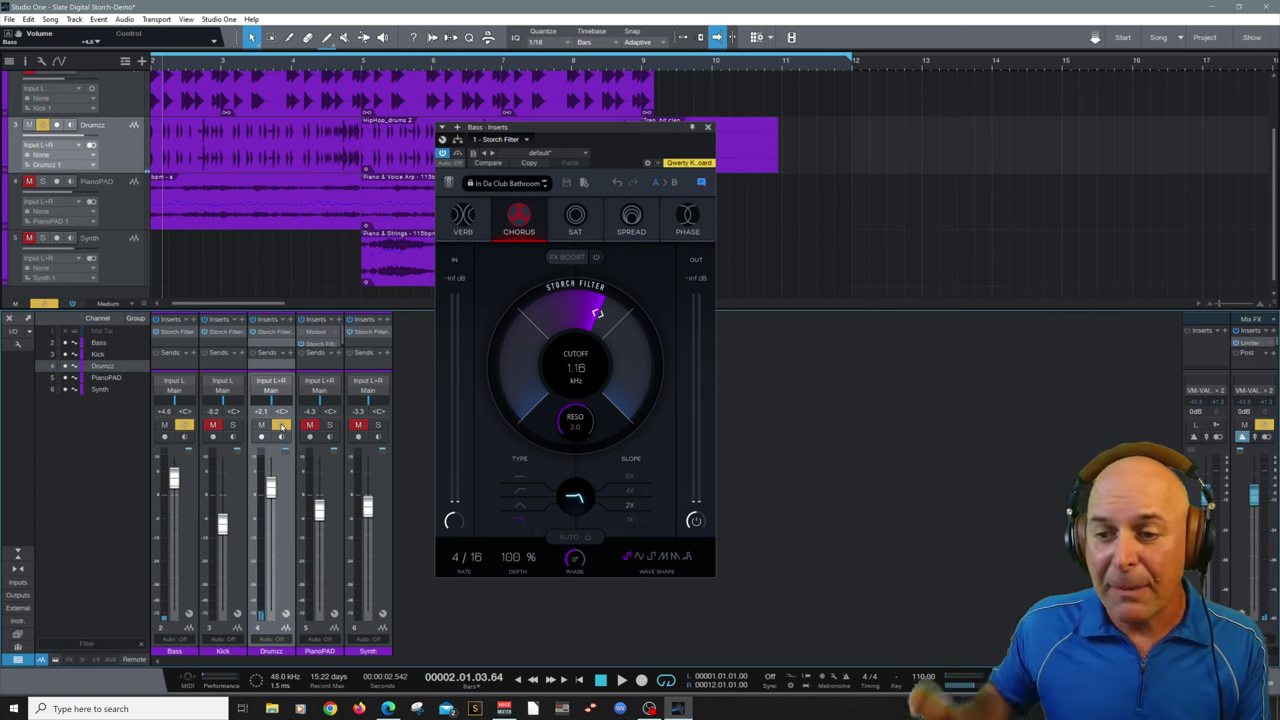
key("space")
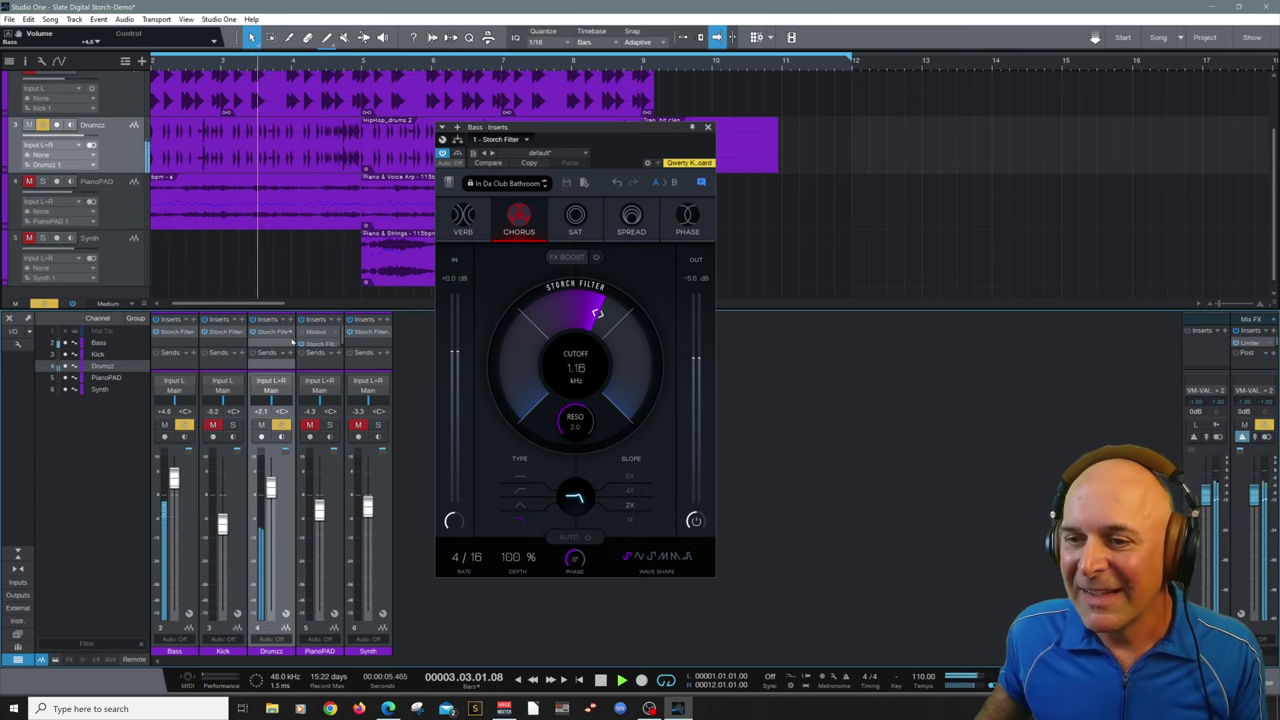
left_click(283, 331)
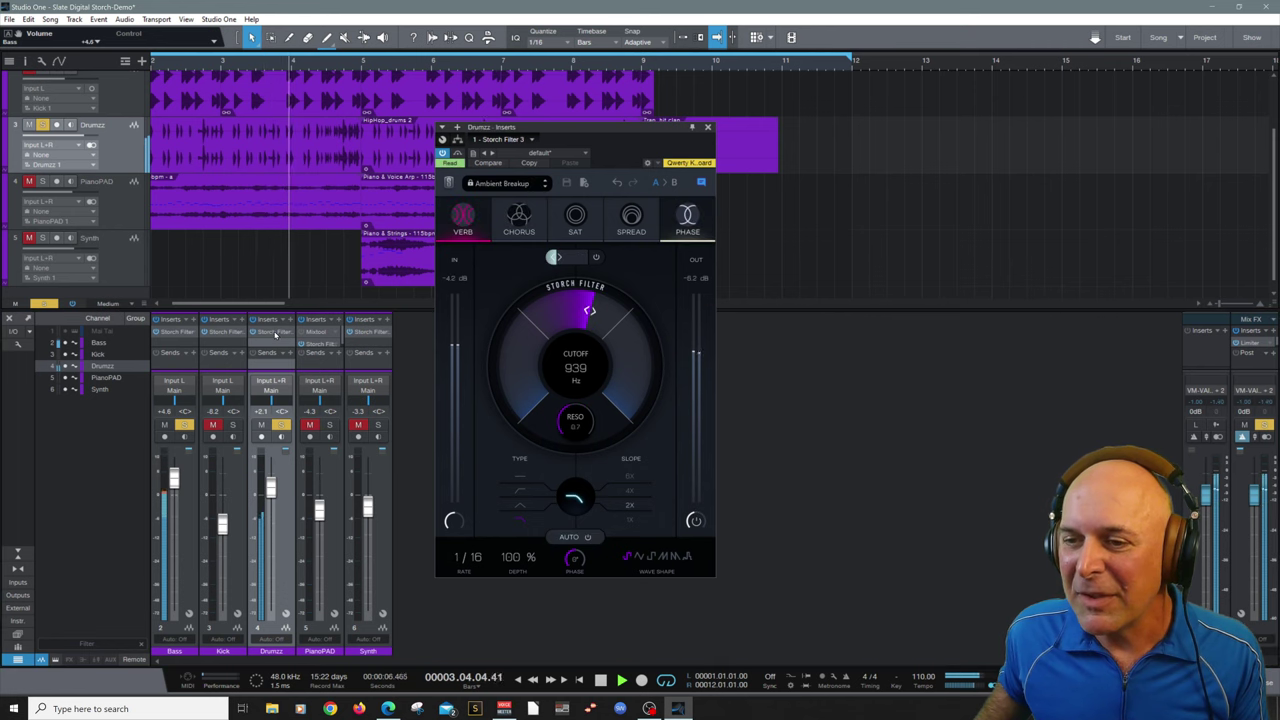
Load the Buncha Crunch preset on the drum filter and audition it with the bass
left_click(484, 189)
left_click(512, 264)
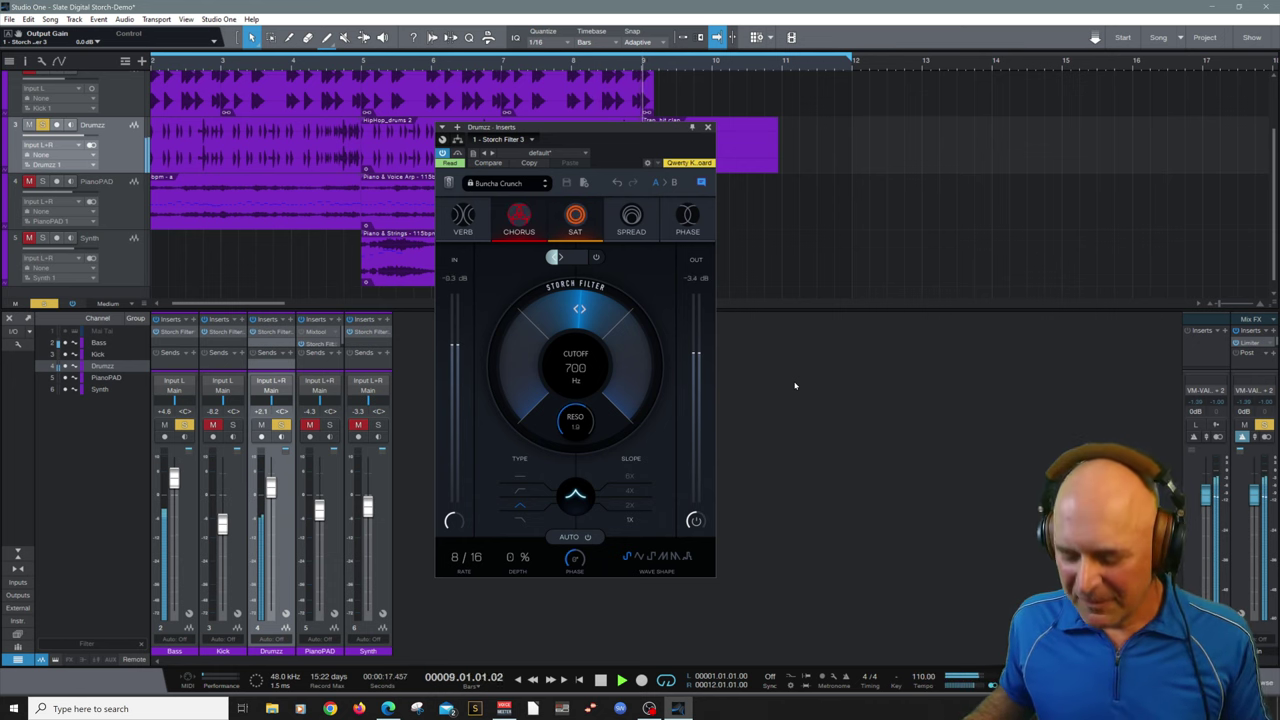
key("Home")
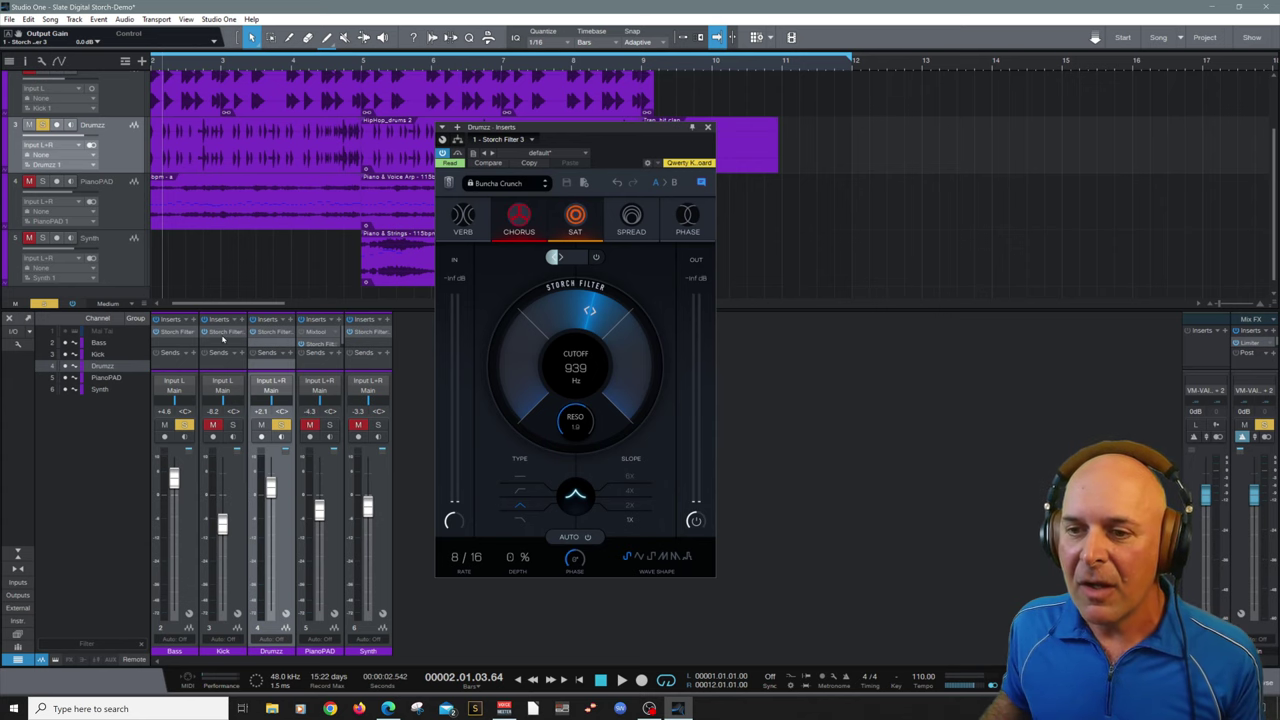
Open the Kick channel's Storch Filter and solo Kick instead of Bass and Drumzz
left_click(222, 334)
left_click(231, 425)
left_click(184, 425)
left_click(281, 425)
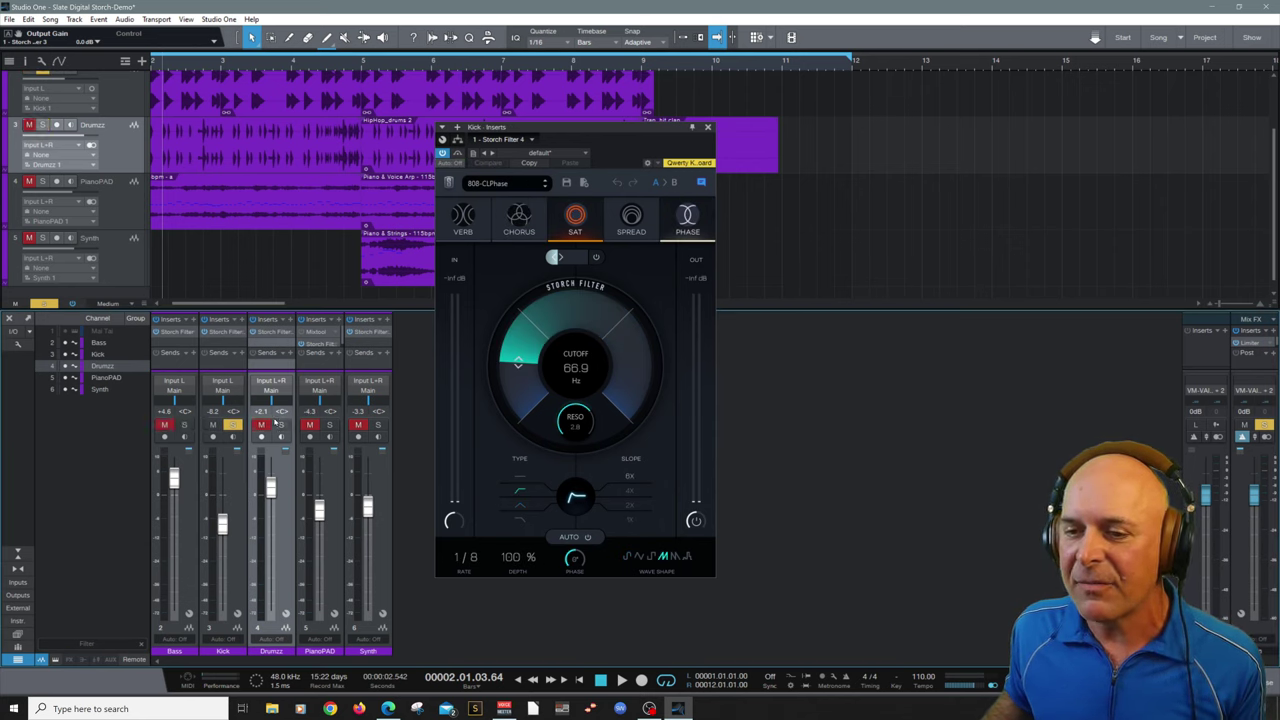
Raise the Kick level to -0.1 dB during playback and compare the kick with 808-CLPhase active and bypassed
key("space")
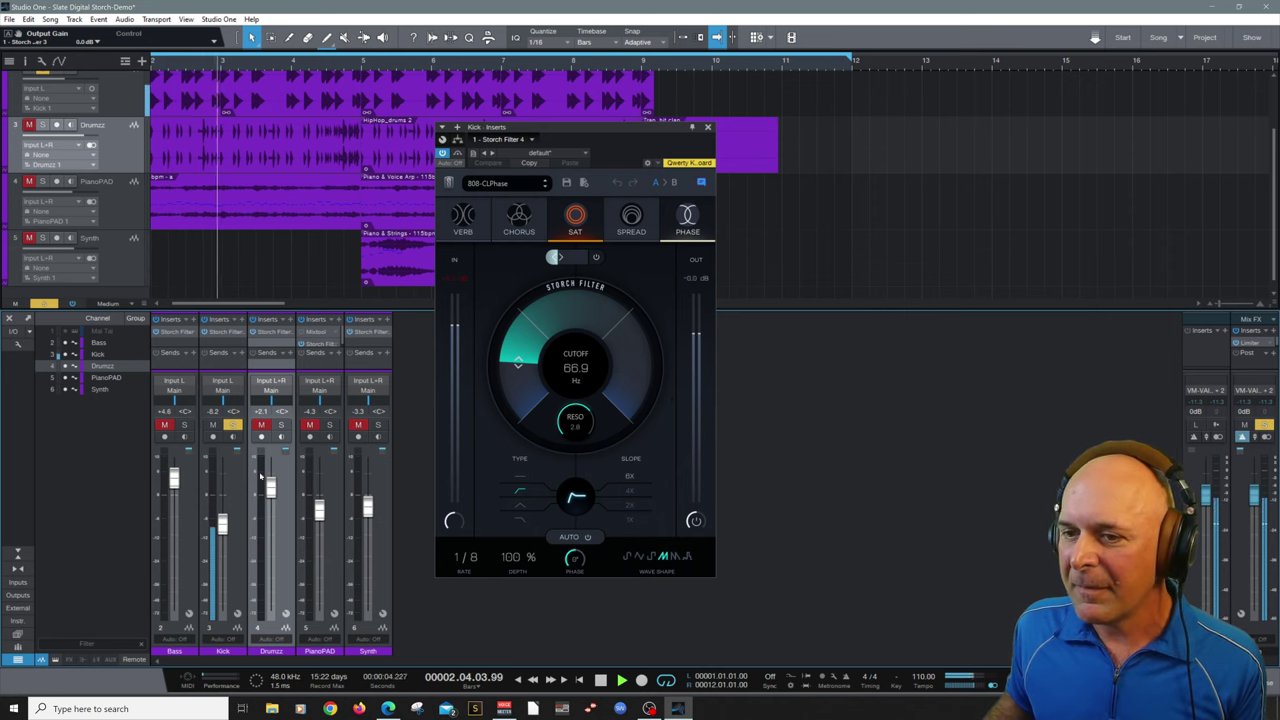
left_click_drag(222, 524, 222, 492)
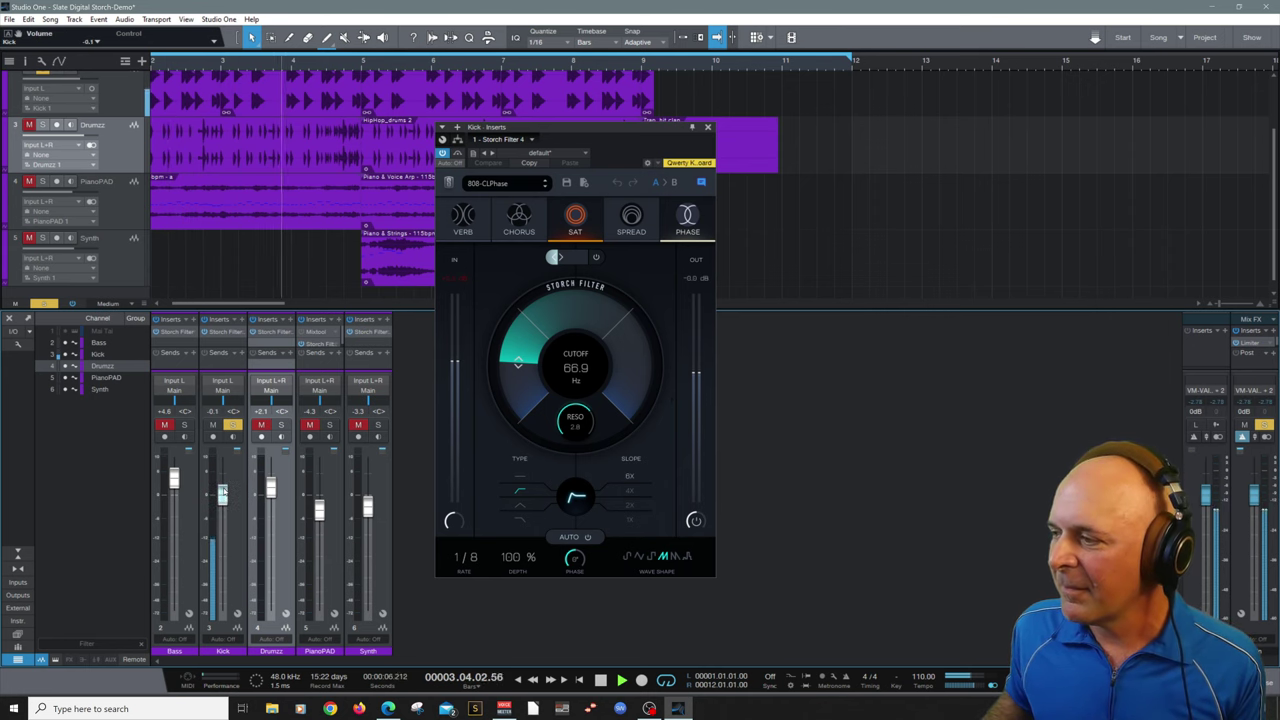
key("space")
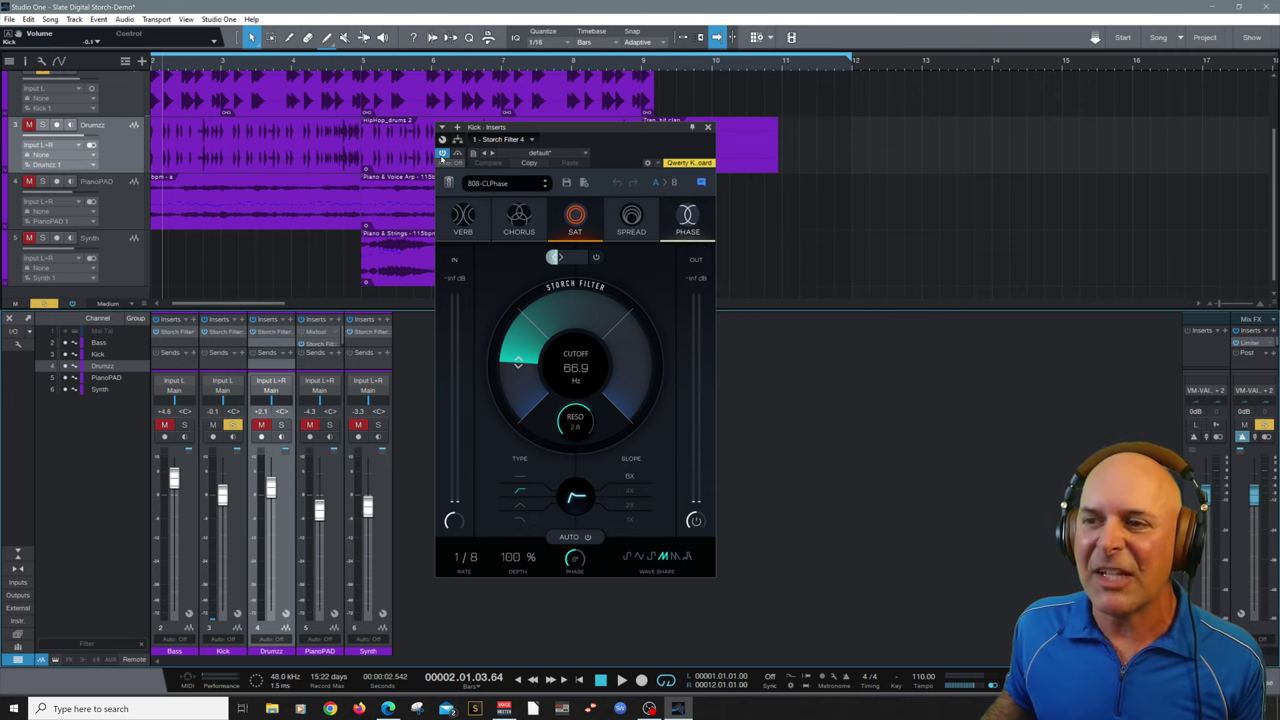
key("space")
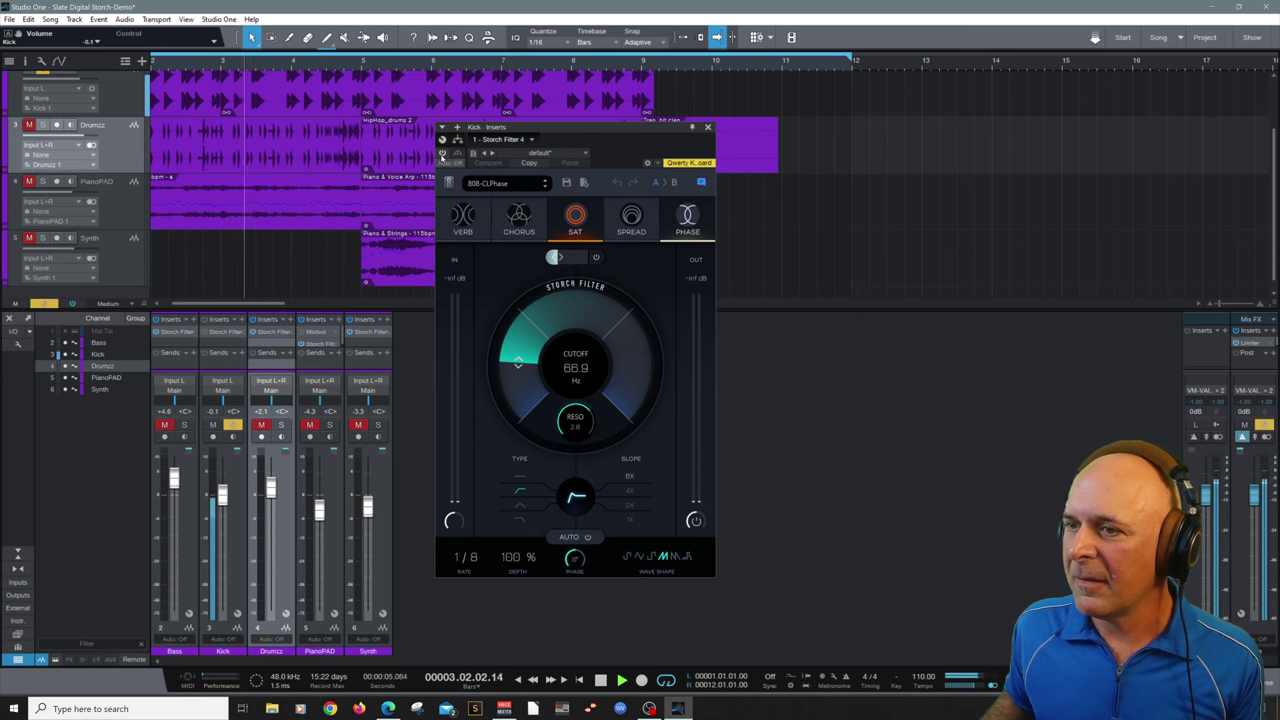
key("space")
key("space")
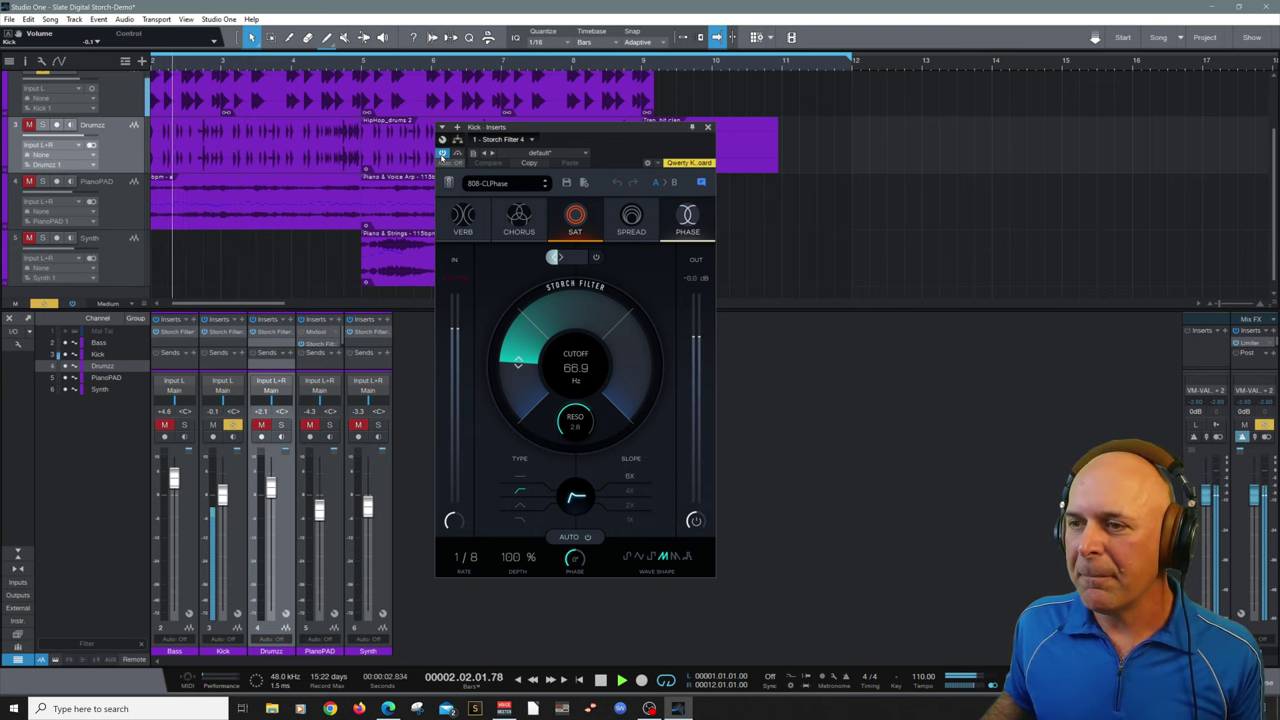
key("space")
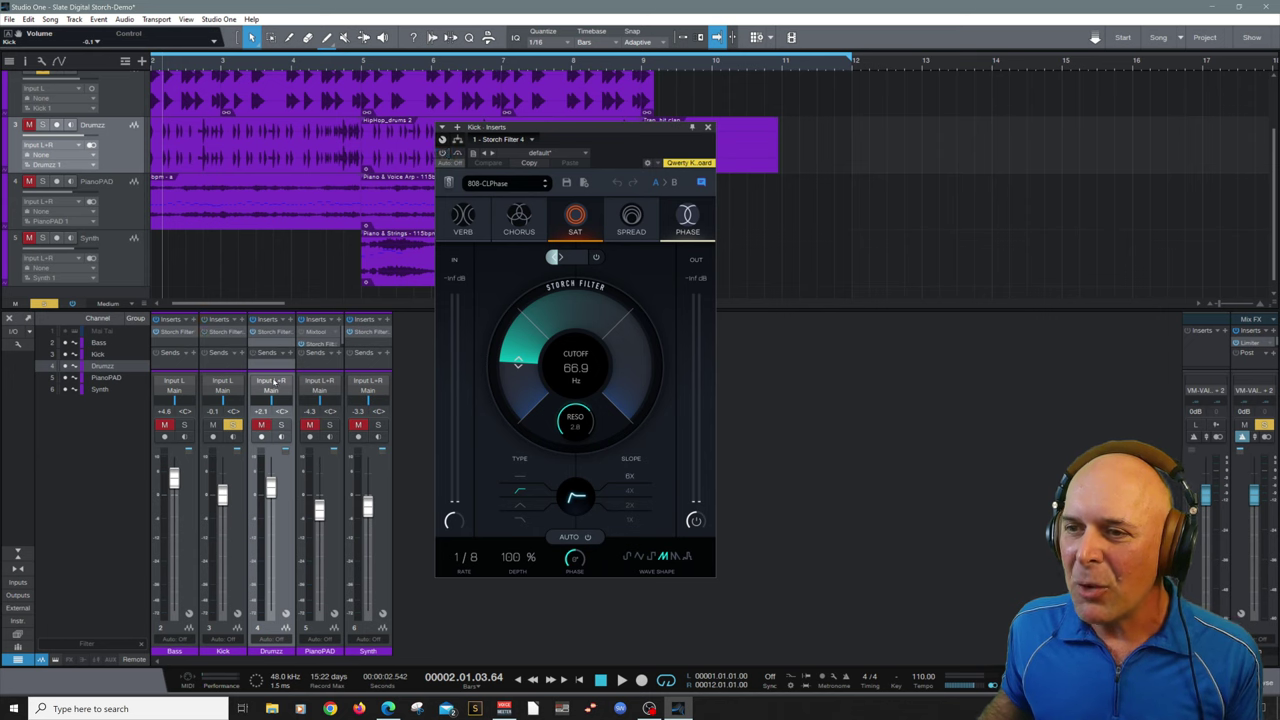
Reactivate the Kick's Storch Filter and set the Kick level to -1.0 dB
left_click_drag(222, 493, 226, 502)
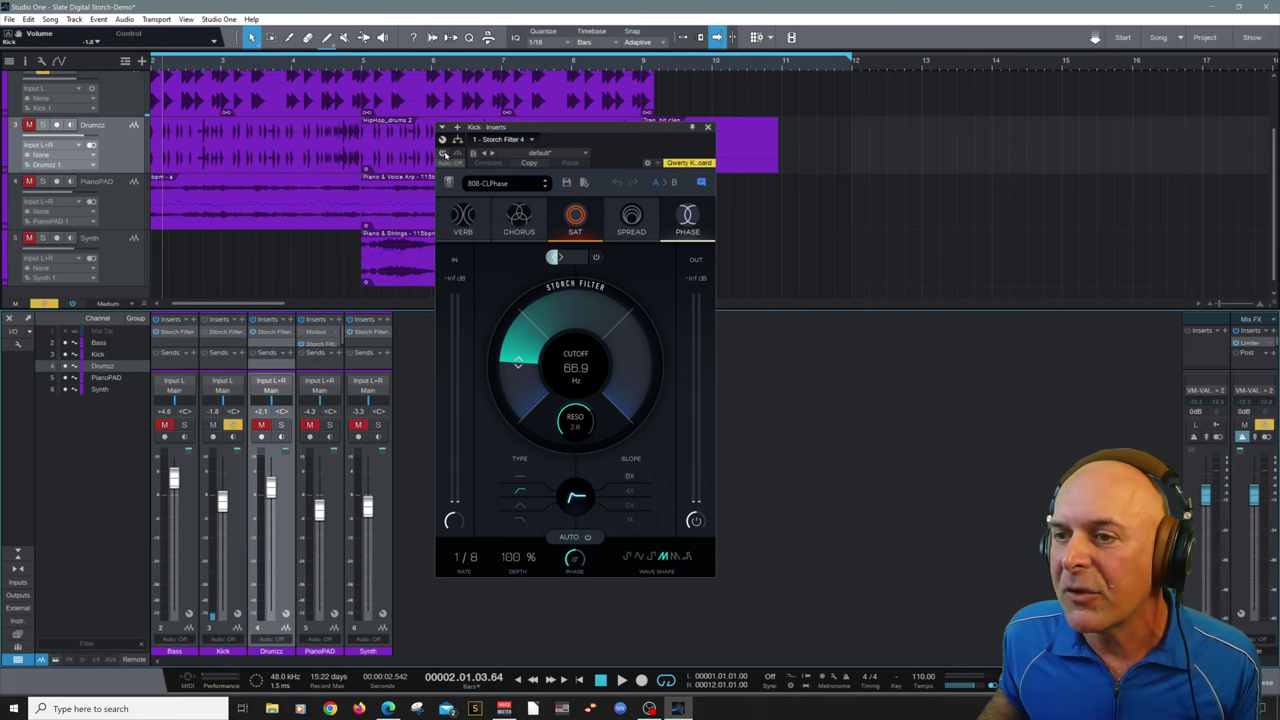
left_click(444, 152)
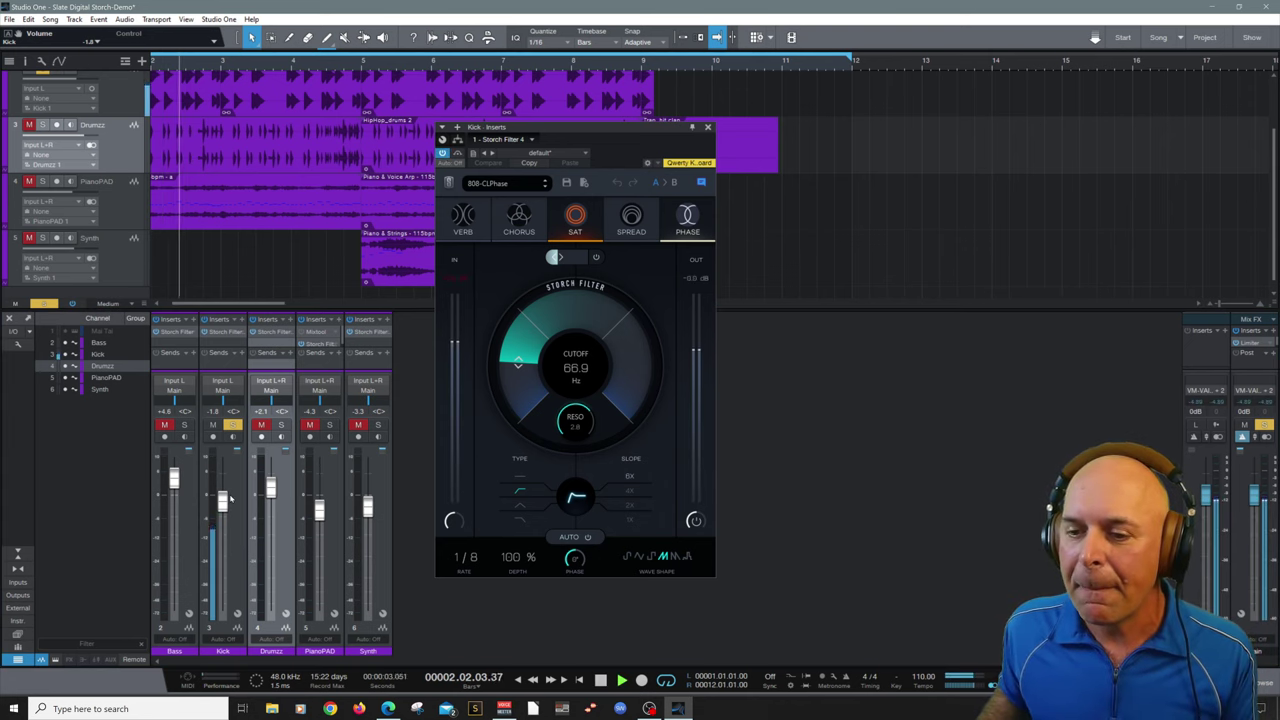
left_click_drag(222, 505, 224, 500)
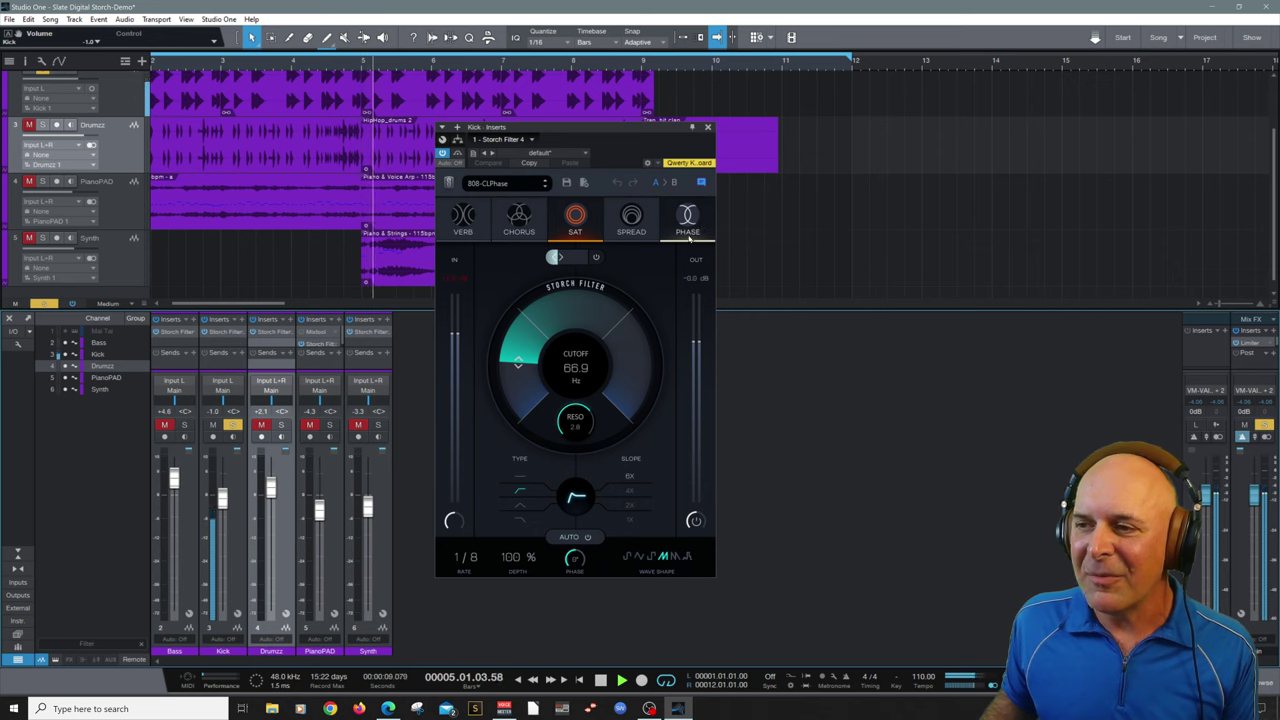
Replace the kick's PHASE effect with CHORUS, audition it, and close the plug-in
key("space")
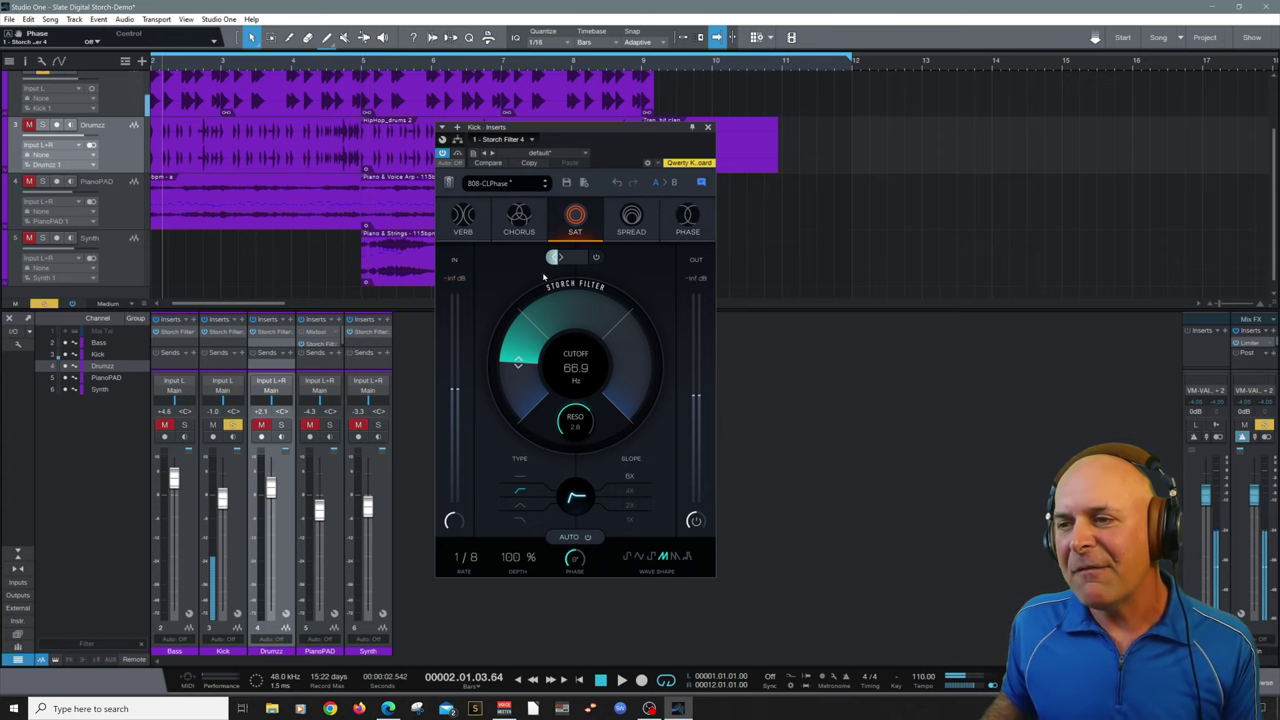
left_click(519, 217)
key("space")
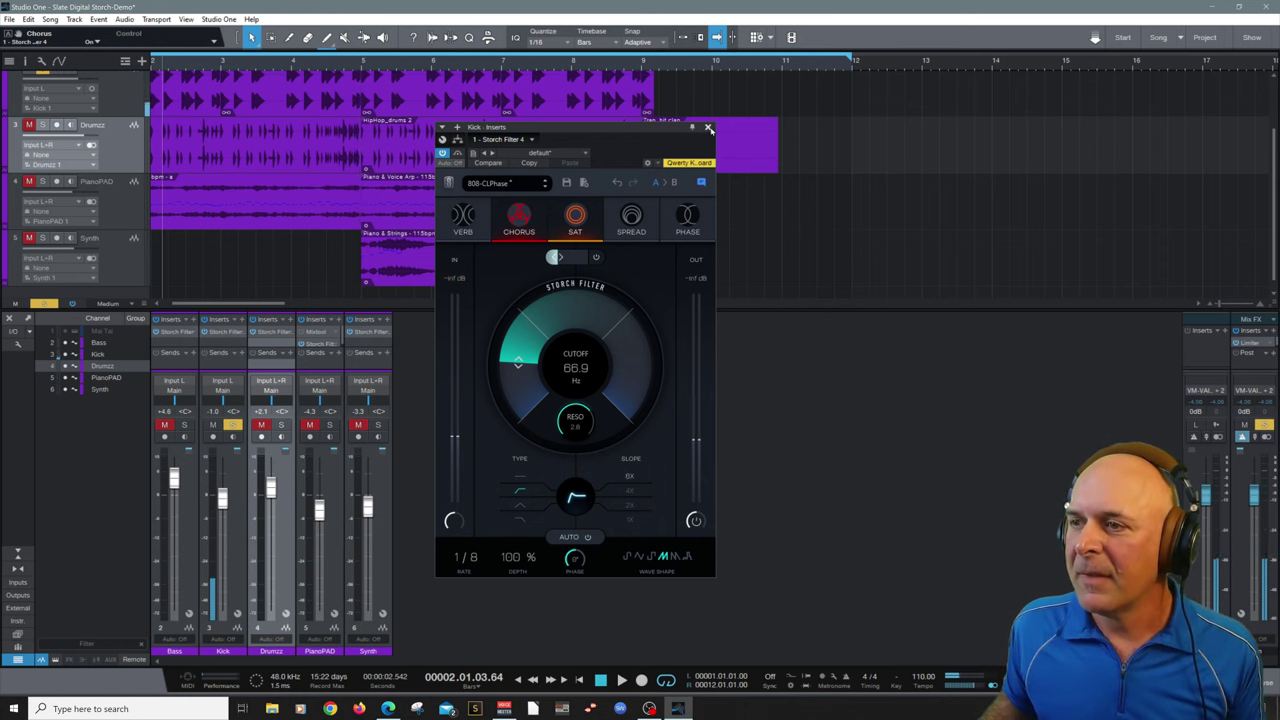
left_click(707, 127)
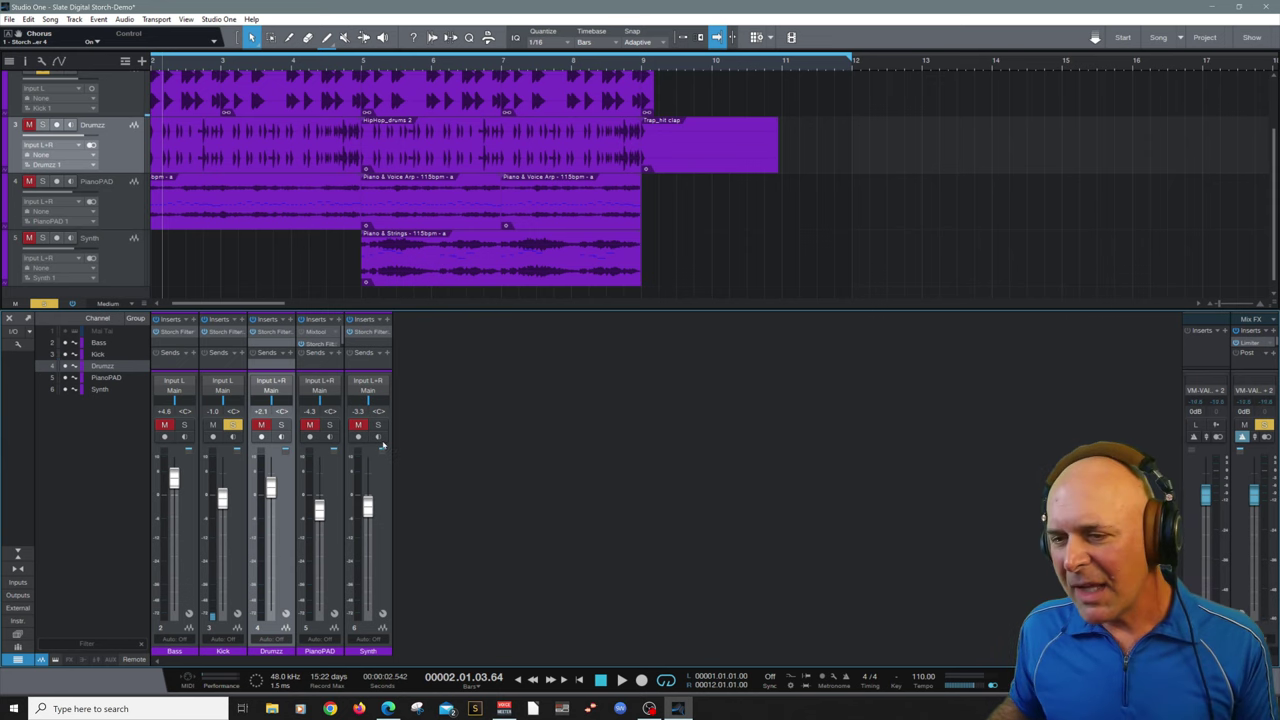
Solo Synth instead of Kick, open its Storch Filter beside the mixer channels, and set playback to start just before bar 5
left_click(233, 425)
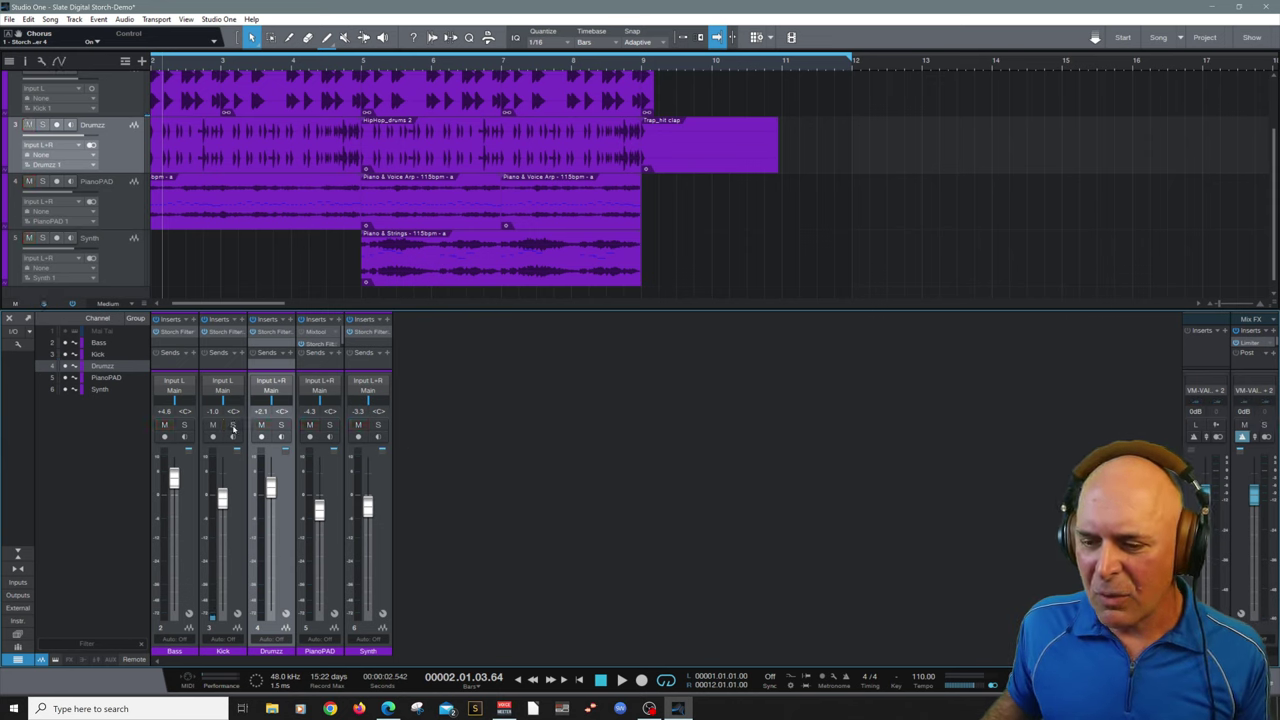
left_click(378, 425)
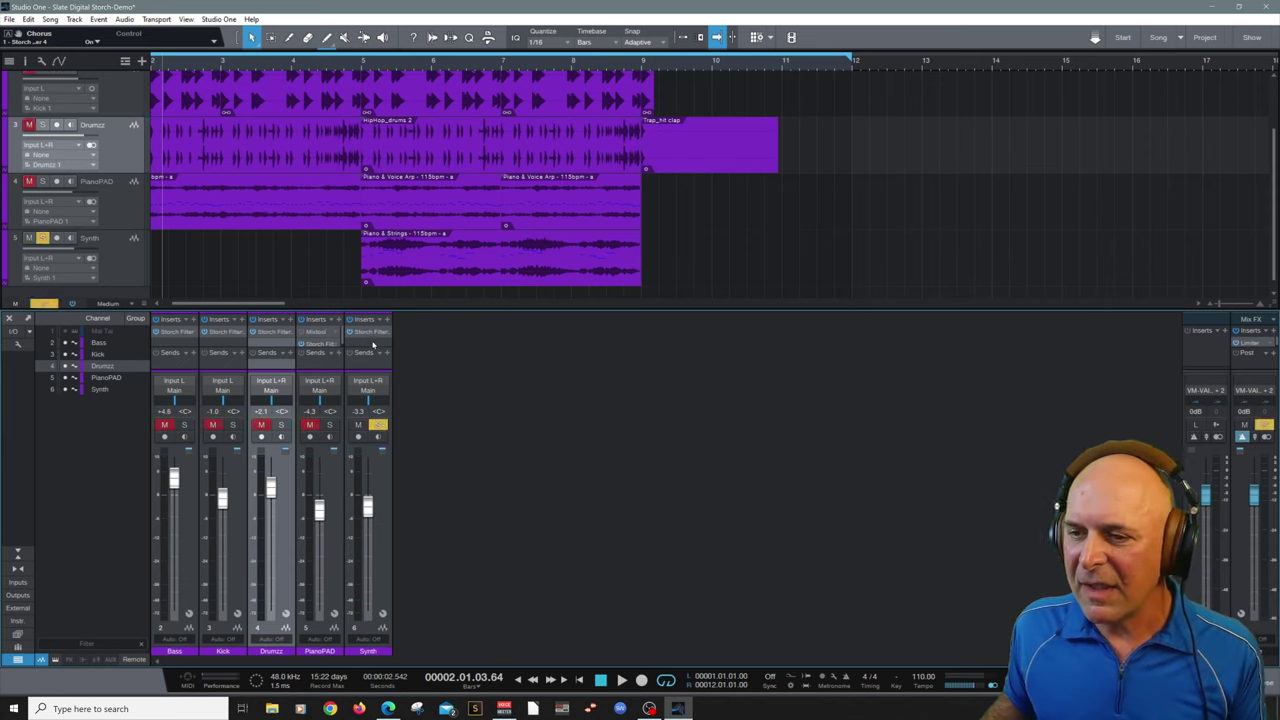
left_click(371, 334)
left_click(352, 68)
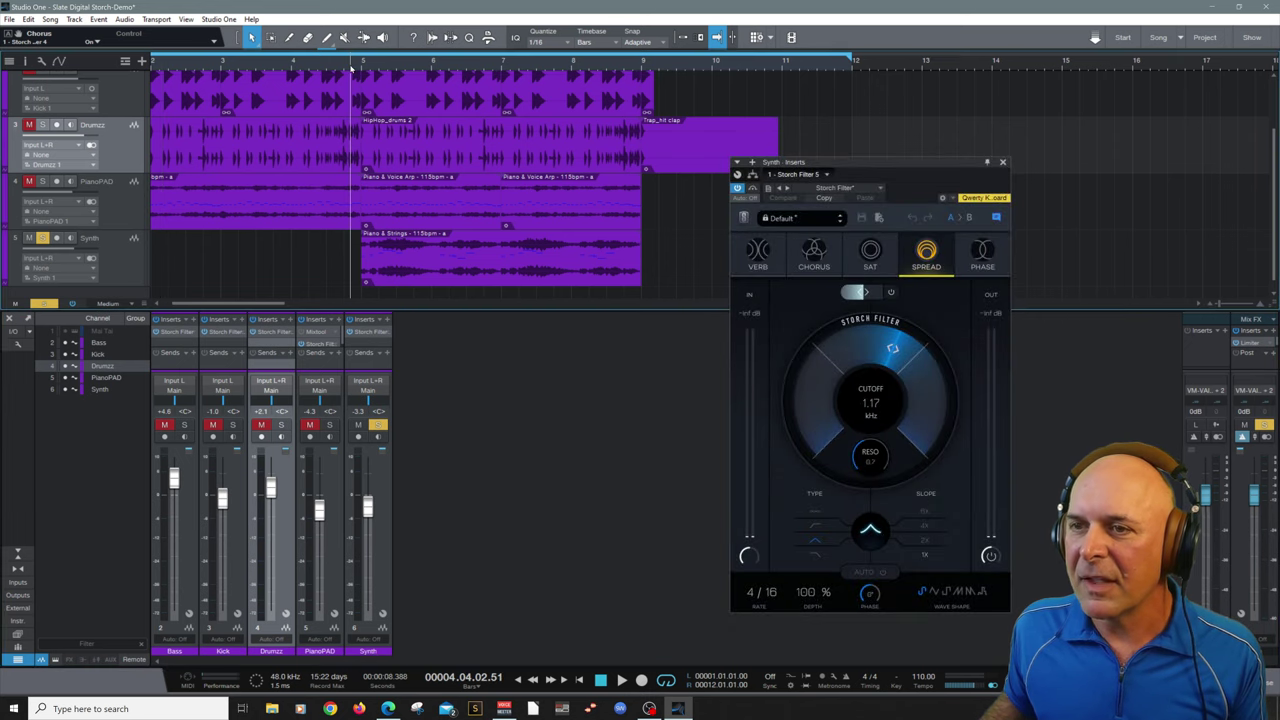
left_click_drag(880, 168, 578, 132)
Raise the Synth level to +2.7 dB and compare the synth with the SPREAD filter active and bypassed
left_click_drag(368, 507, 368, 487)
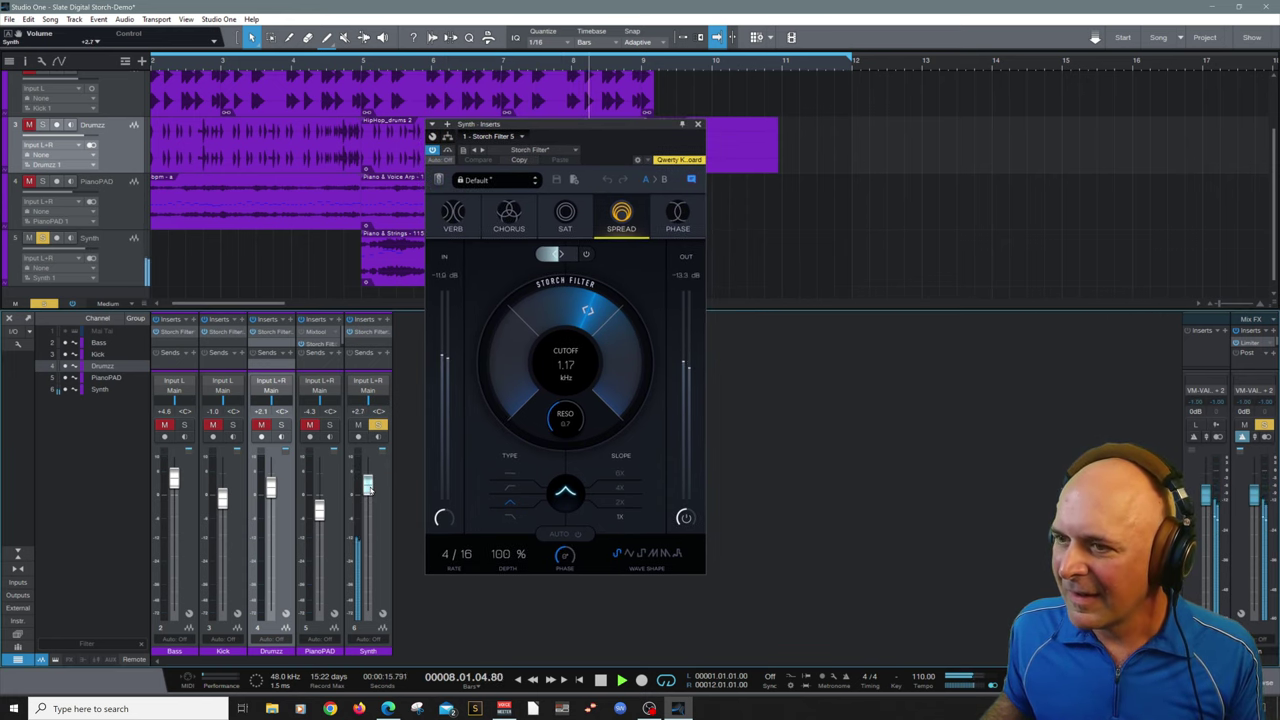
key("space")
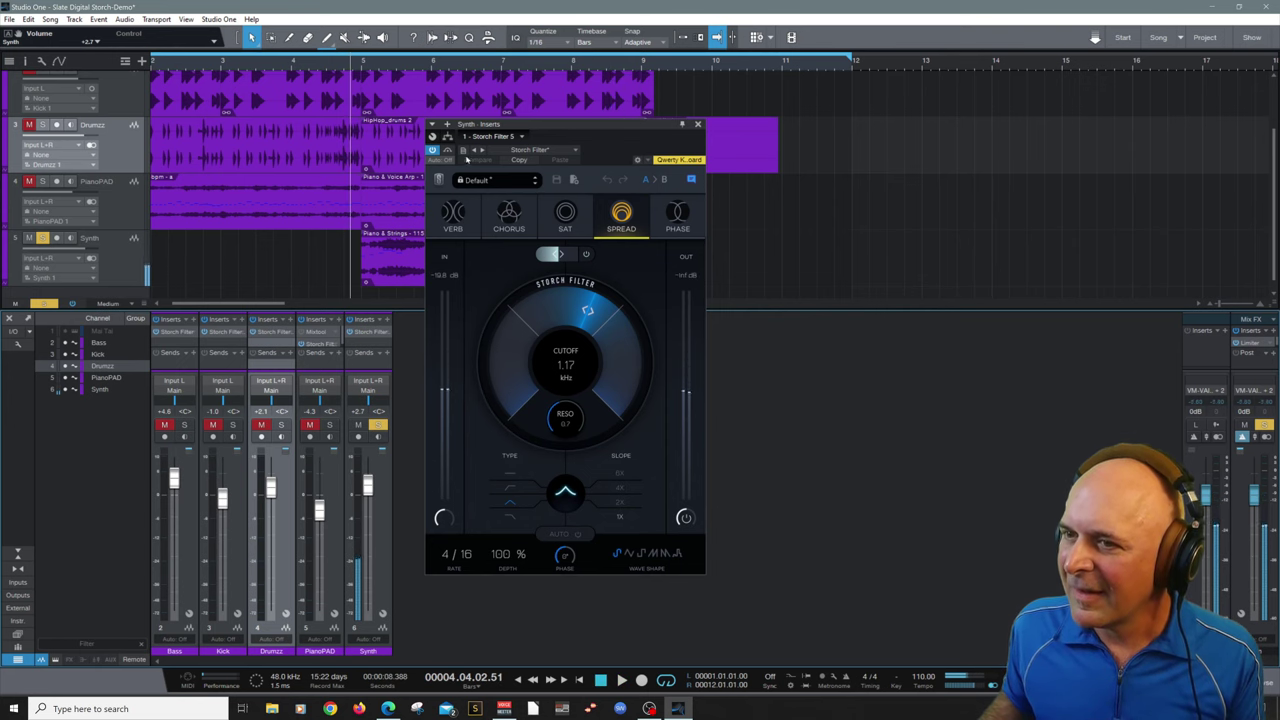
key("space")
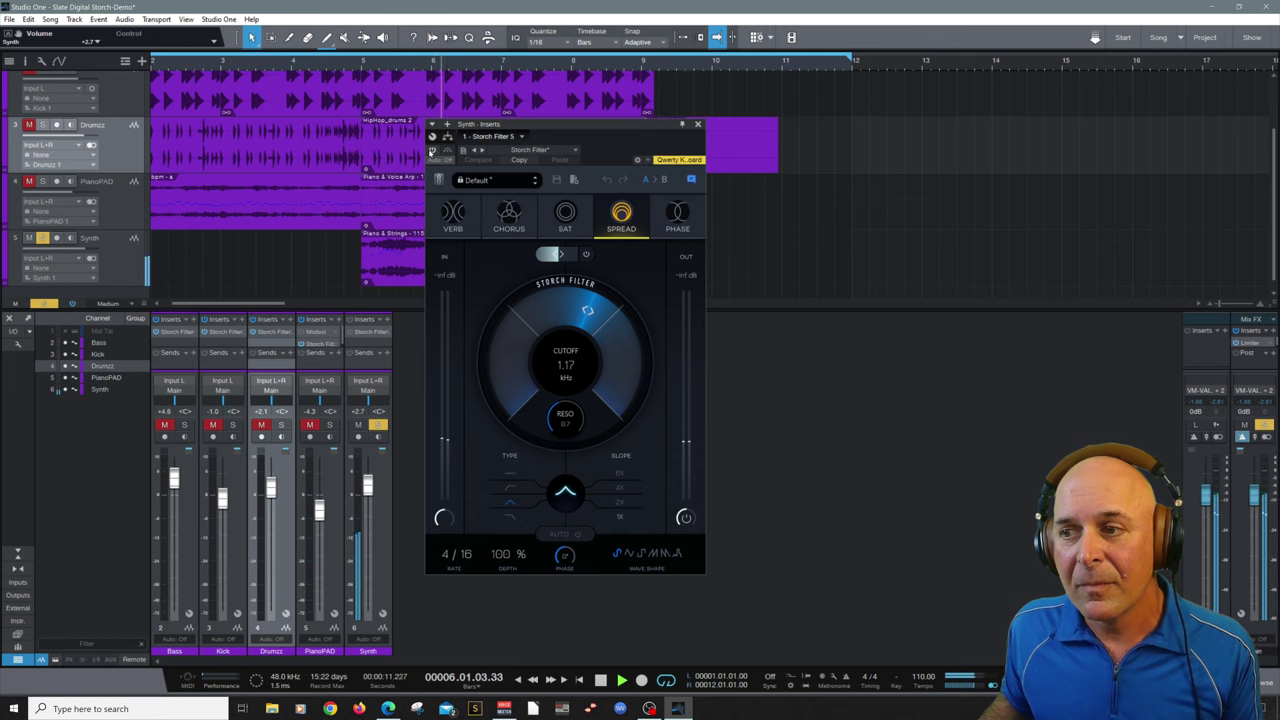
key("space")
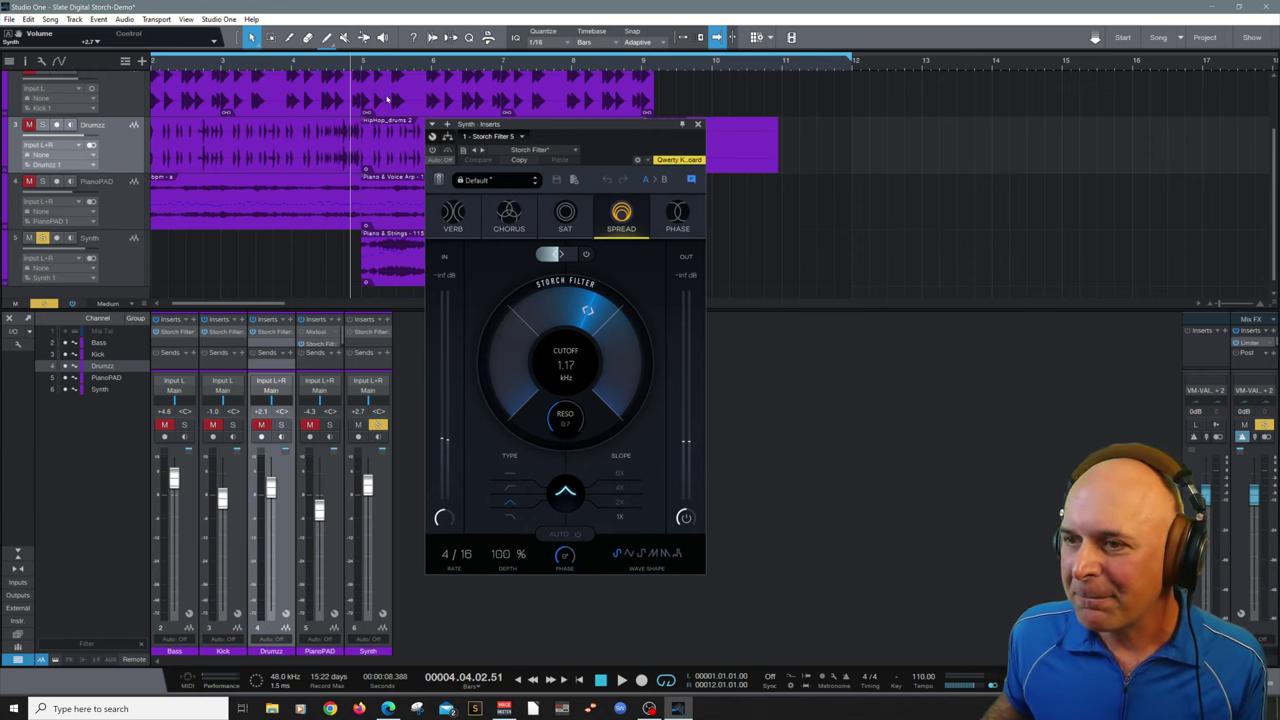
key("space")
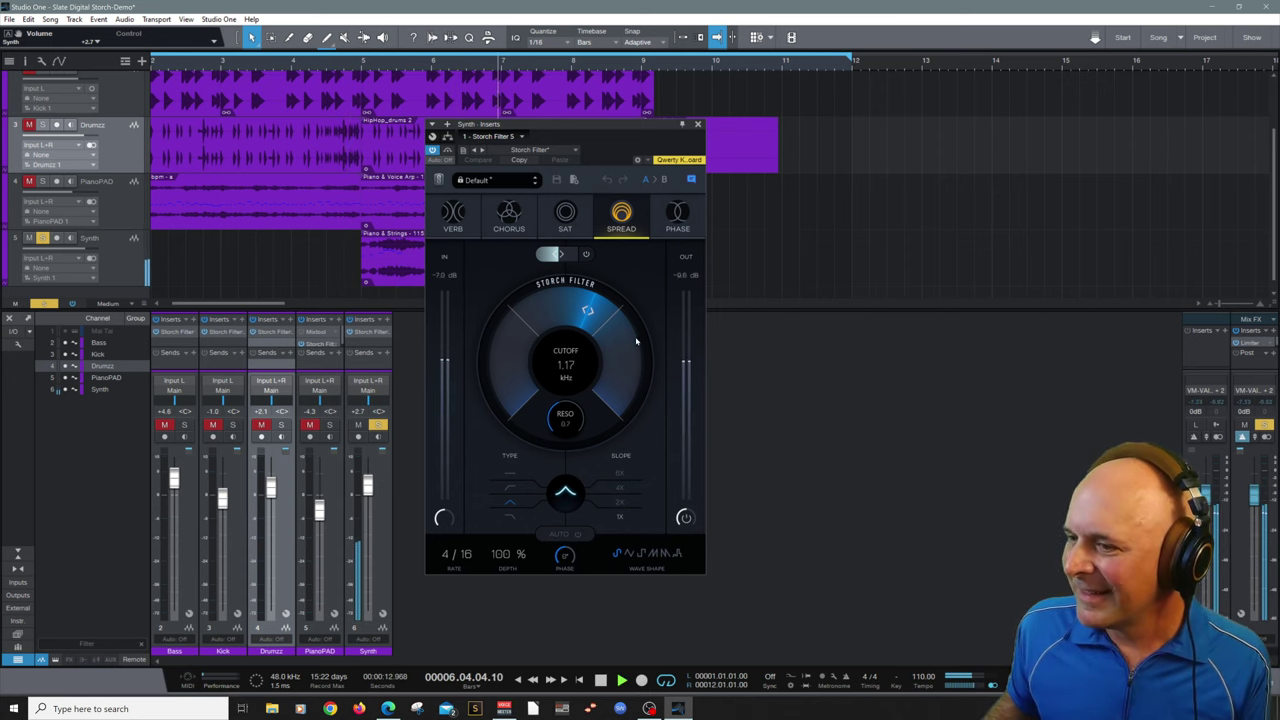
Sweep the synth filter's cutoff down to 320 Hz and up to 1.49 kHz, adding PianoPAD to the solo
left_click_drag(567, 362, 553, 398)
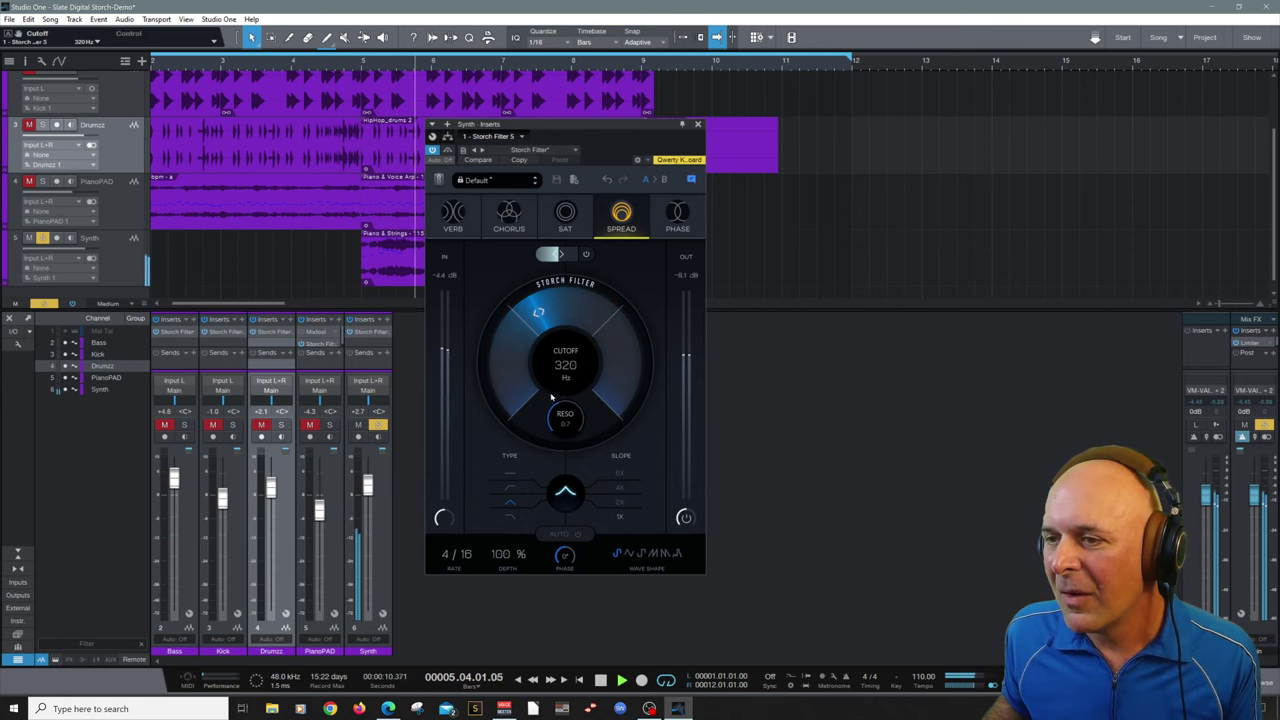
left_click(331, 425)
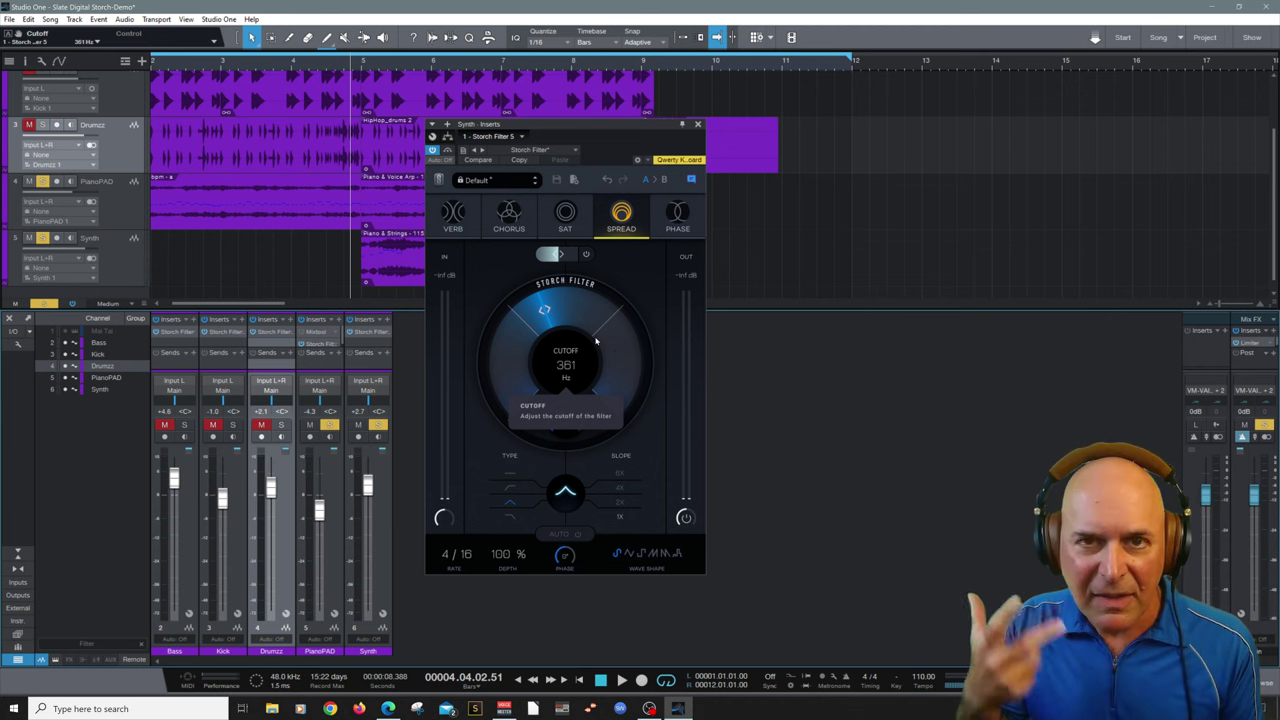
left_click_drag(596, 342, 564, 280)
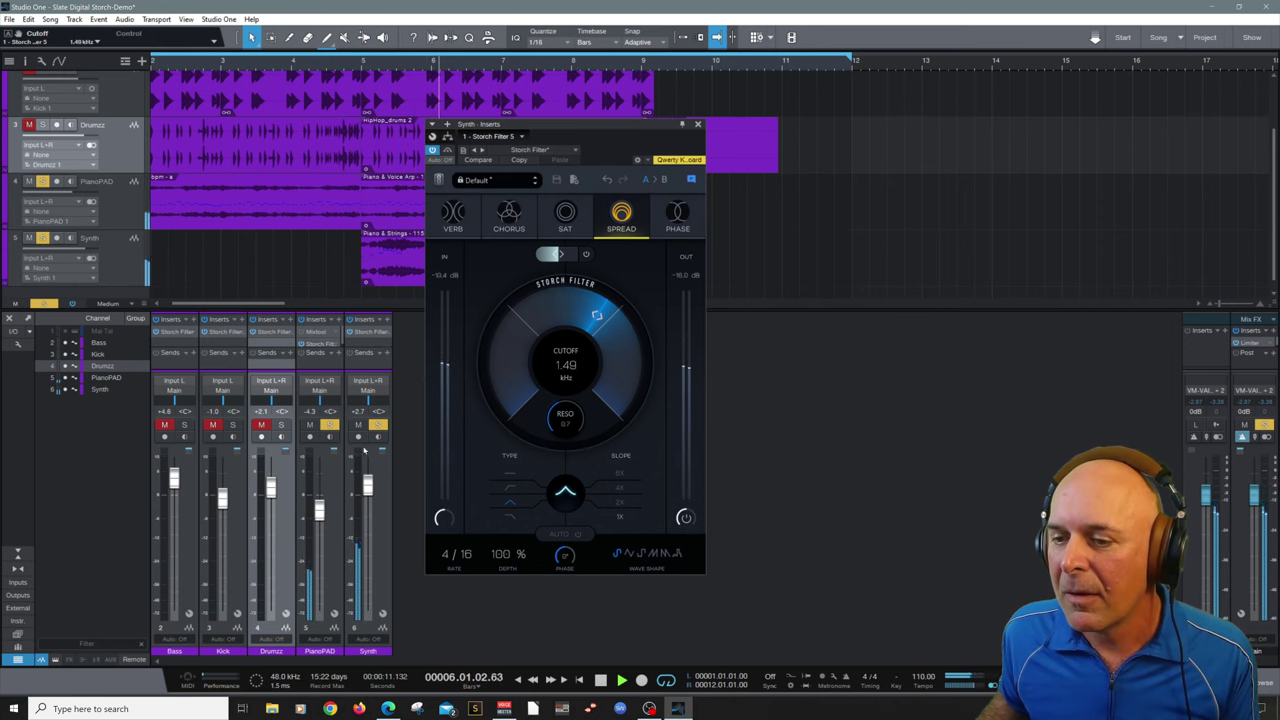
Set the PianoPAD level to -0.1 dB and enlarge the mixer's inserts area to show both PianoPAD plug-ins
left_click_drag(321, 510, 328, 497)
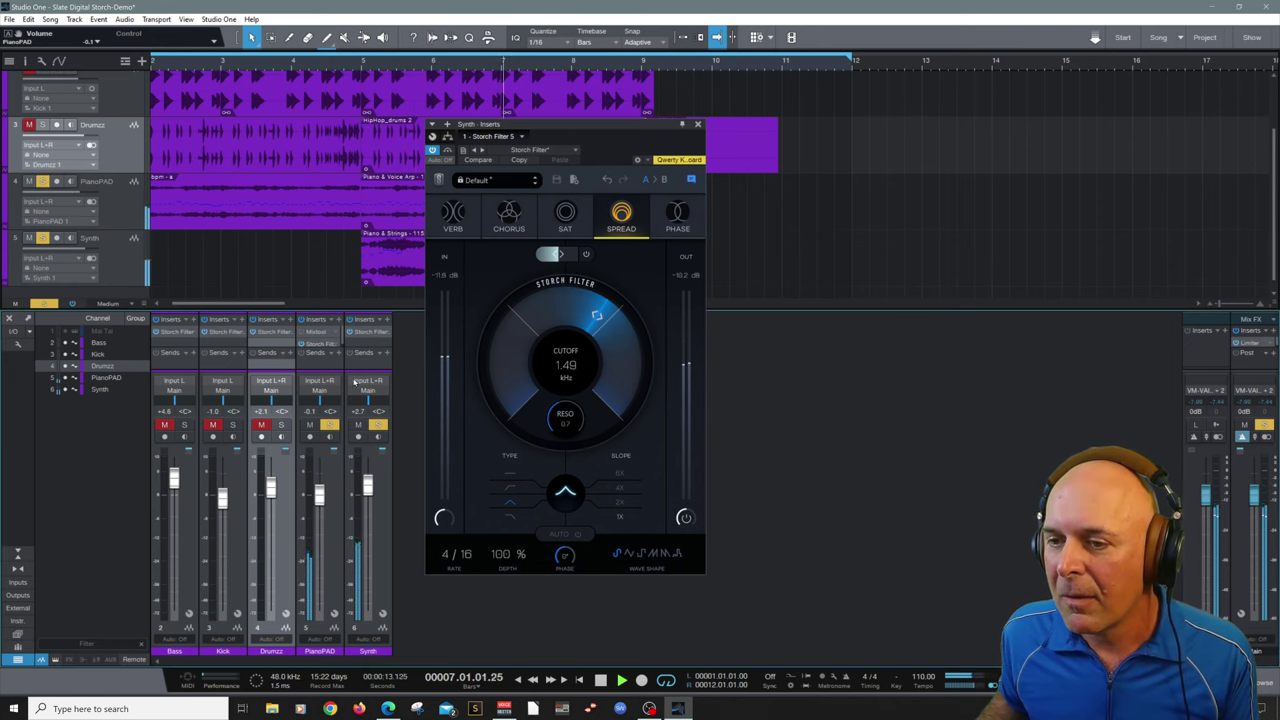
left_click_drag(356, 374, 360, 411)
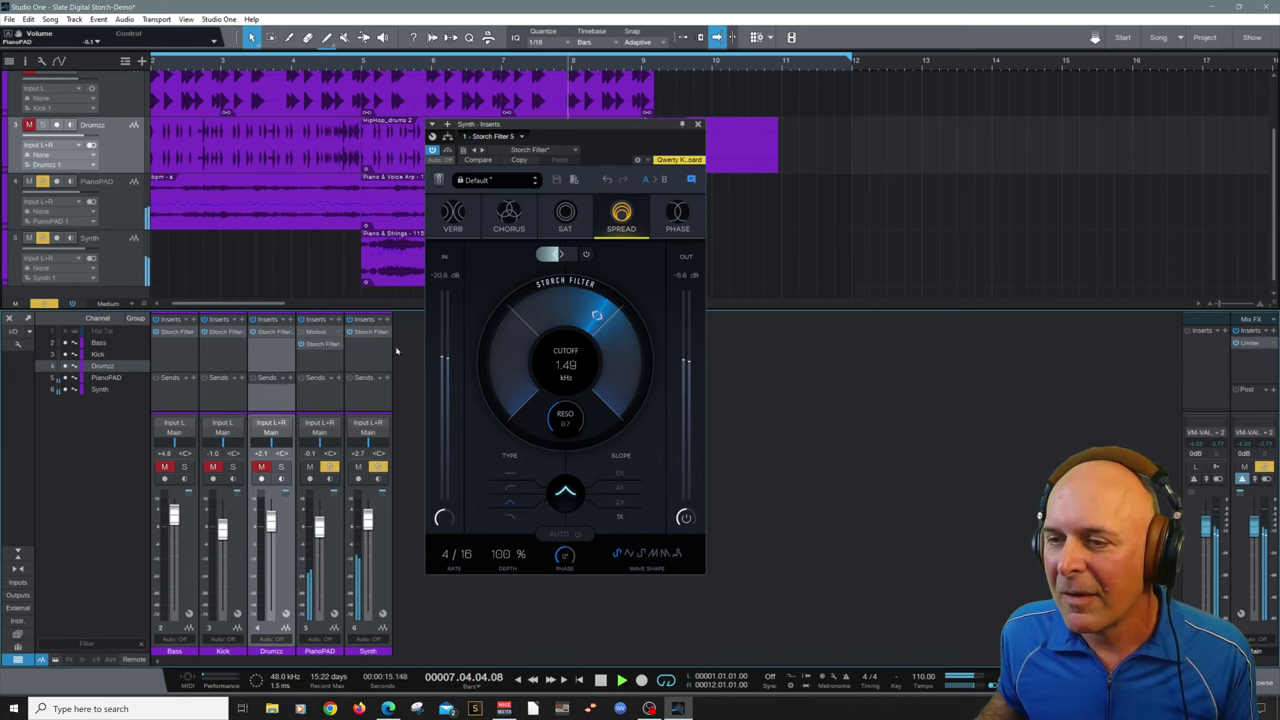
Play PianoPAD alone while raising it to +6.4 dB, and bring the Synth back into the solo at +1.0 dB
left_click(378, 467)
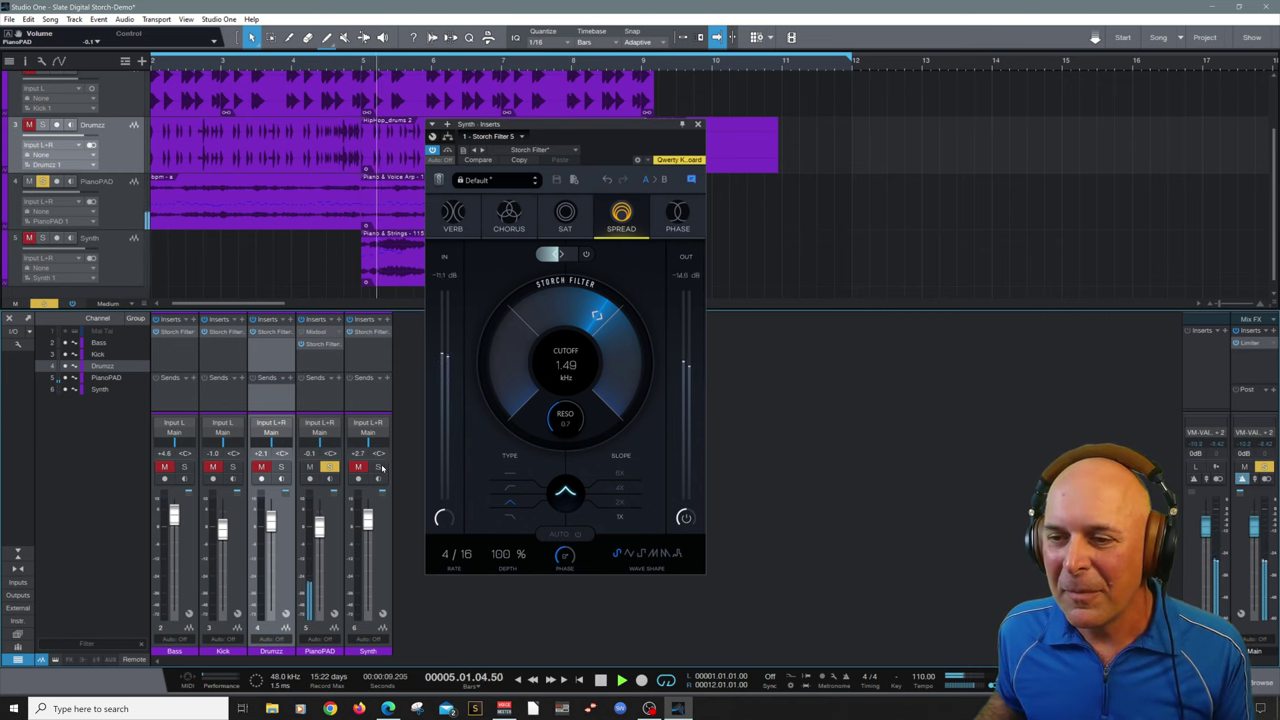
left_click_drag(318, 530, 320, 512)
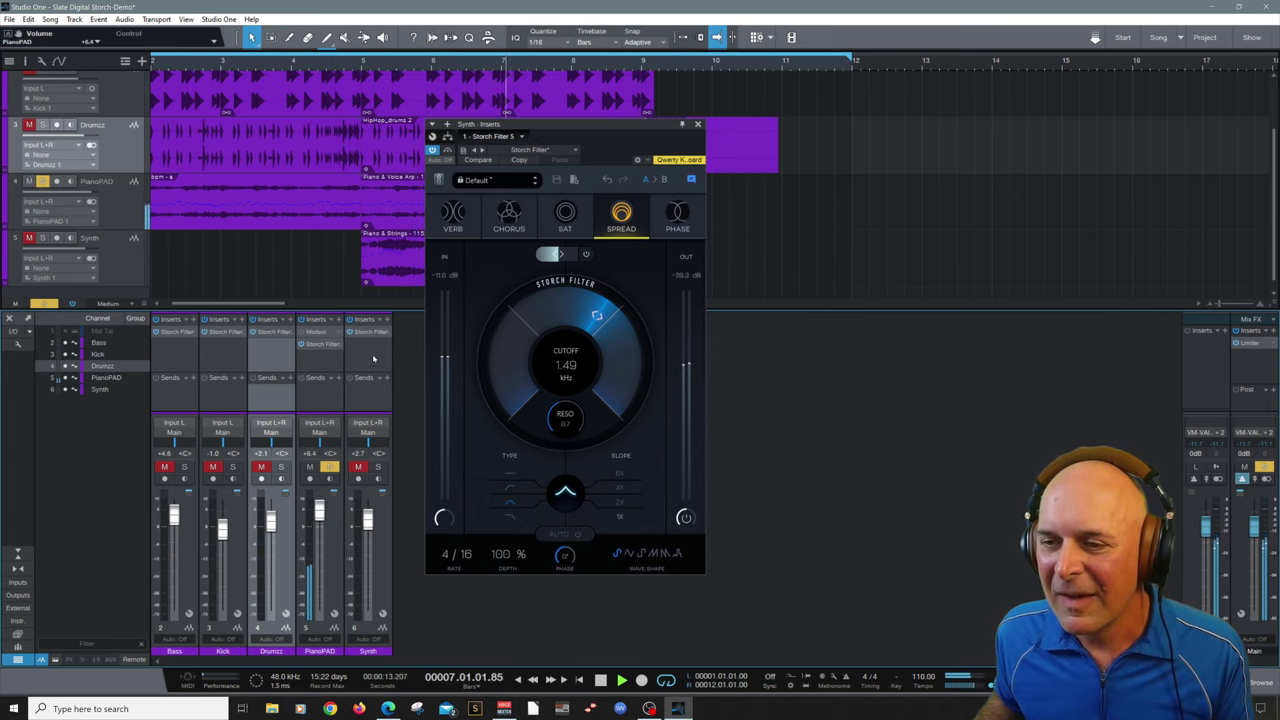
left_click(378, 467)
left_click_drag(367, 517, 368, 521)
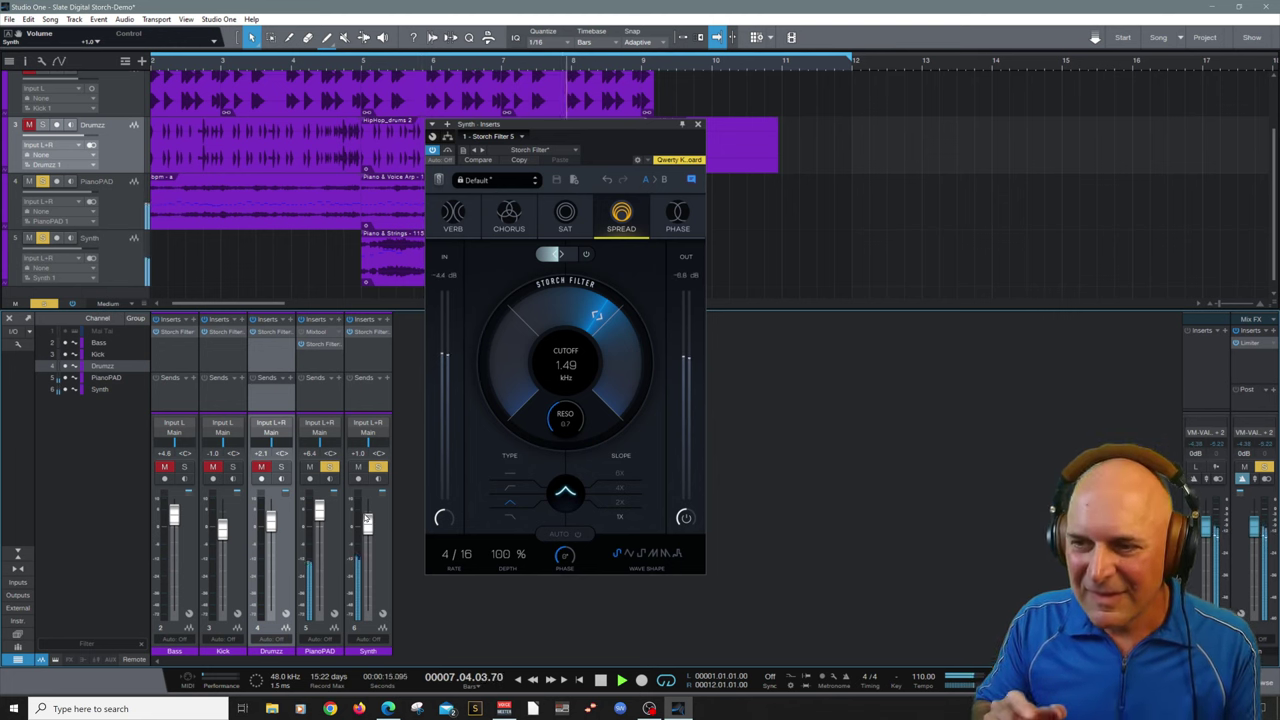
key("space")
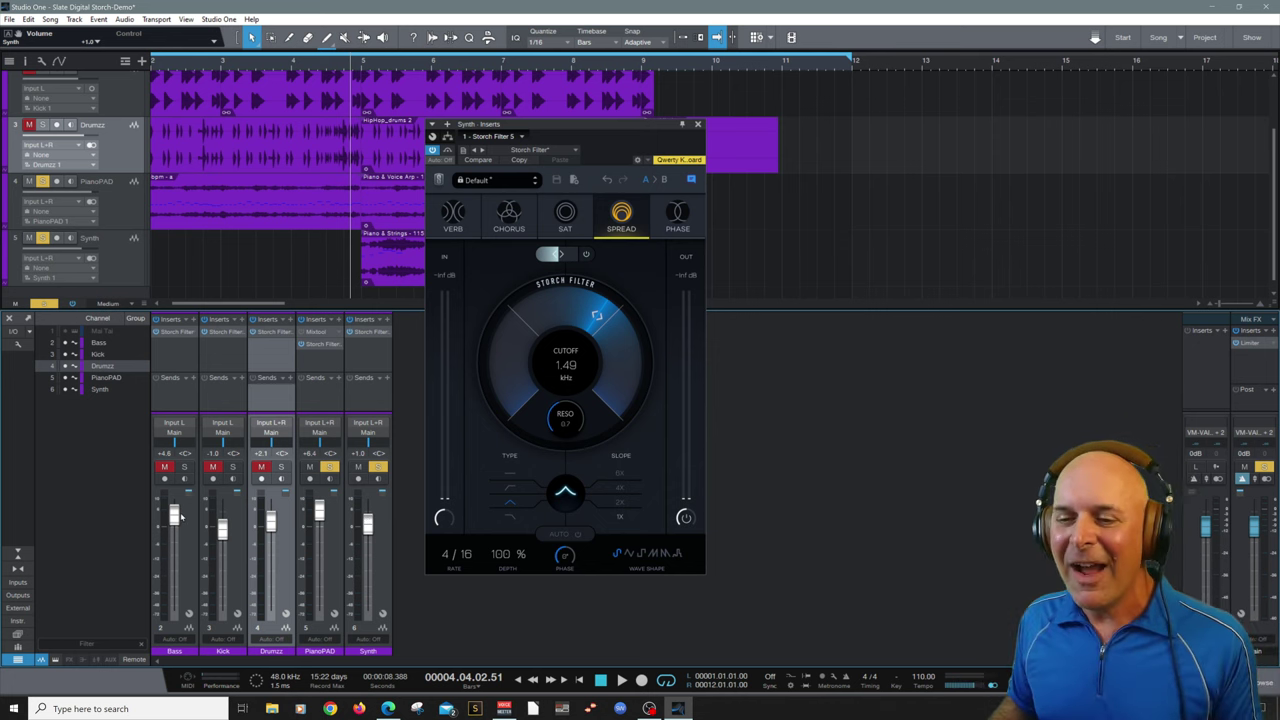
Add Bass to the solo and play it together with PianoPAD and Synth
left_click(184, 467)
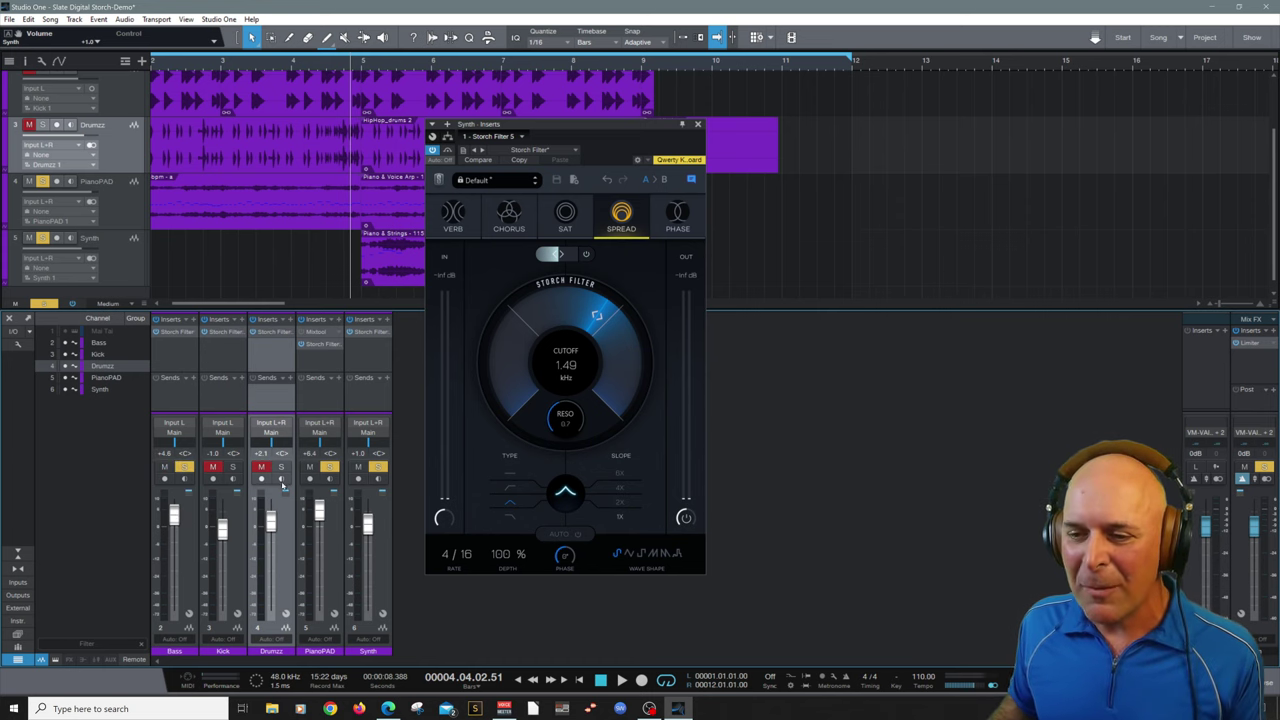
key("space")
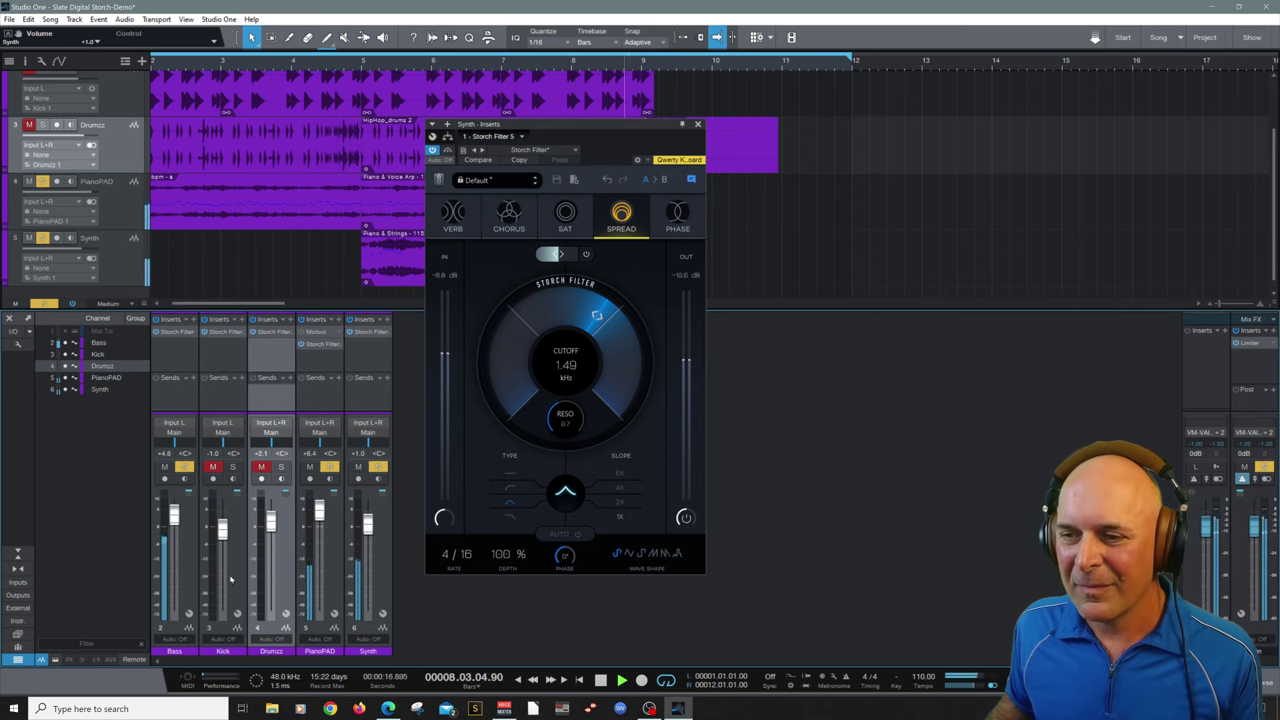
key("space")
Add Kick to the solo and play it with Bass, PianoPAD and Synth
left_click(235, 466)
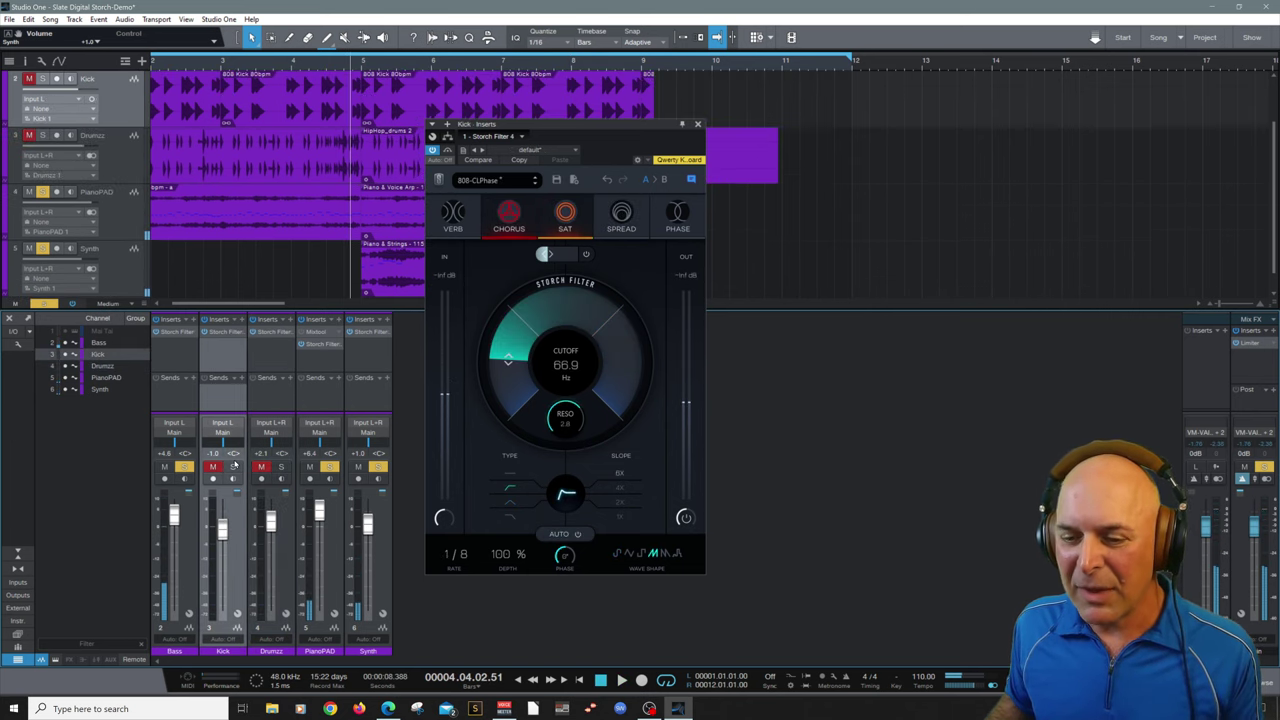
left_click(234, 467)
key("space")
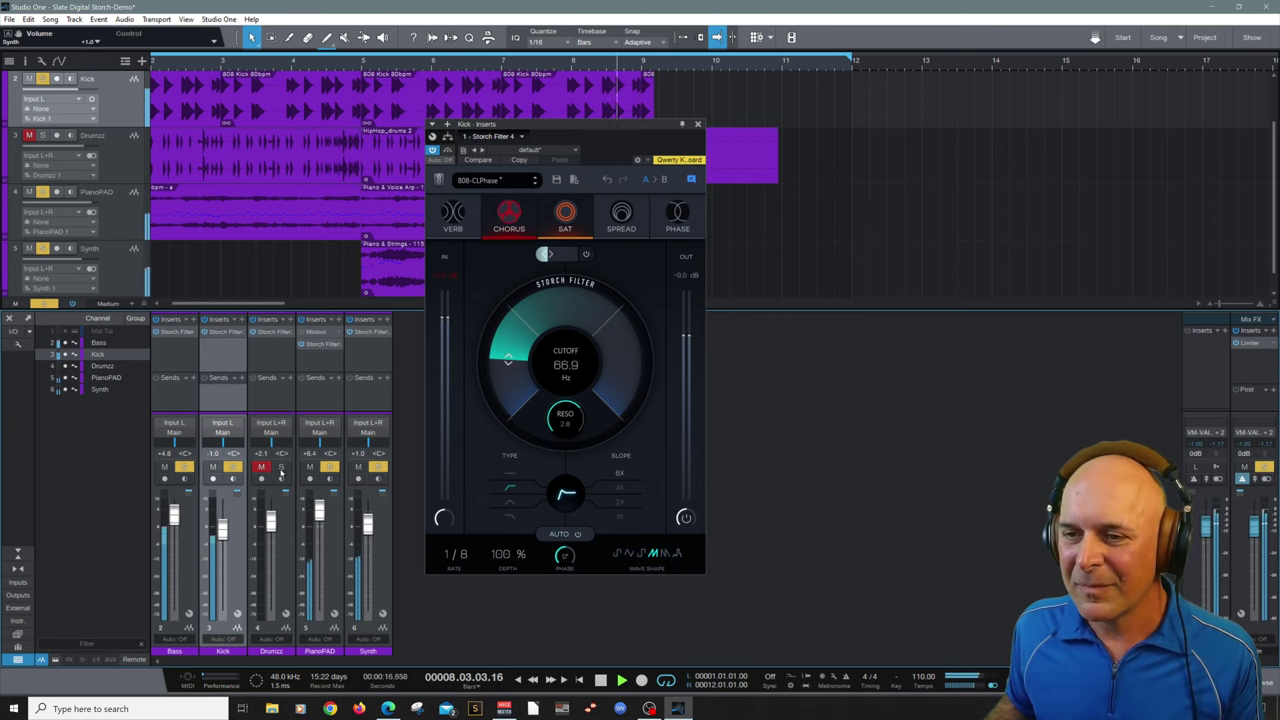
key("comma")
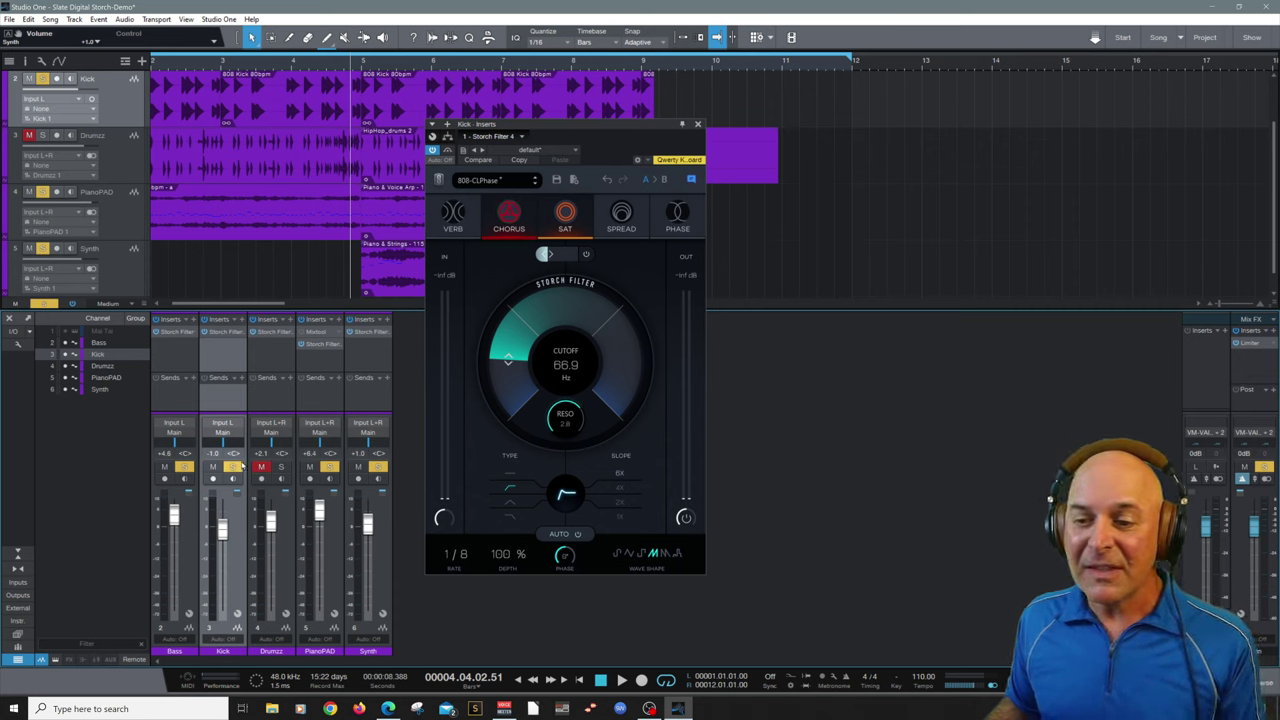
Clear the solo on all tracks and play the full mix from the song start with the channel inserts bypassed
left_click_drag(185, 467, 380, 467)
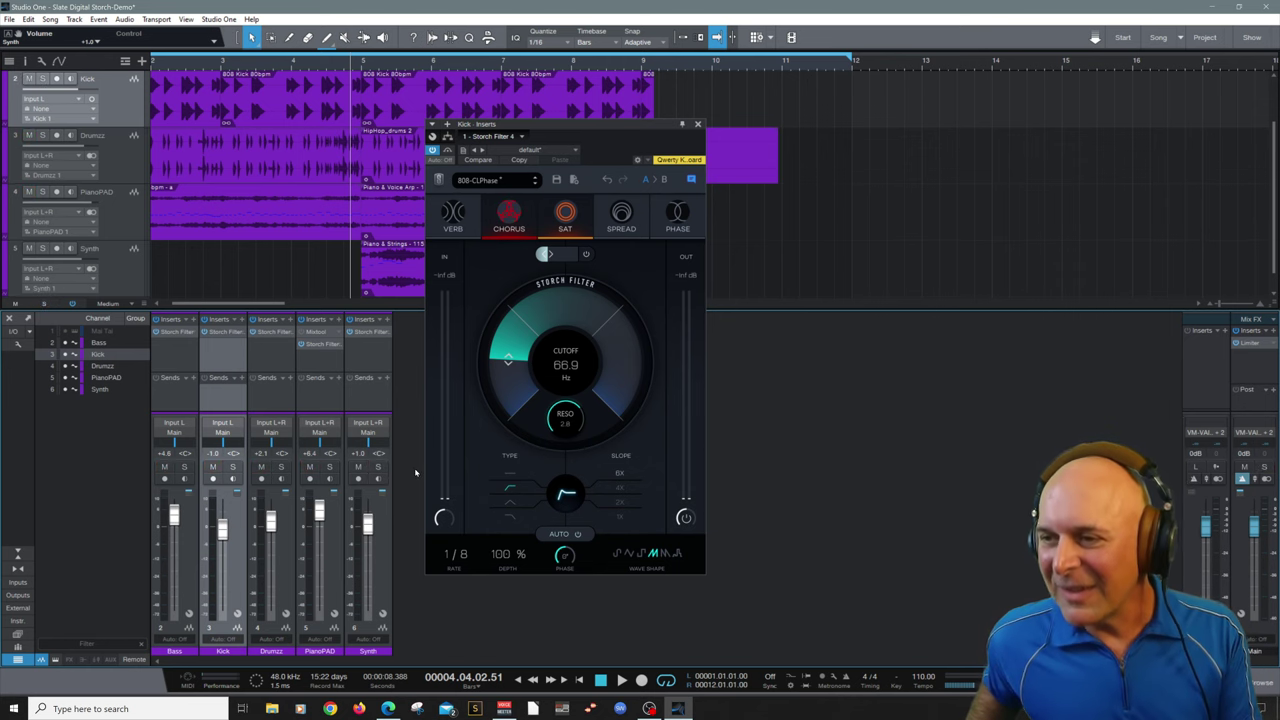
key("space")
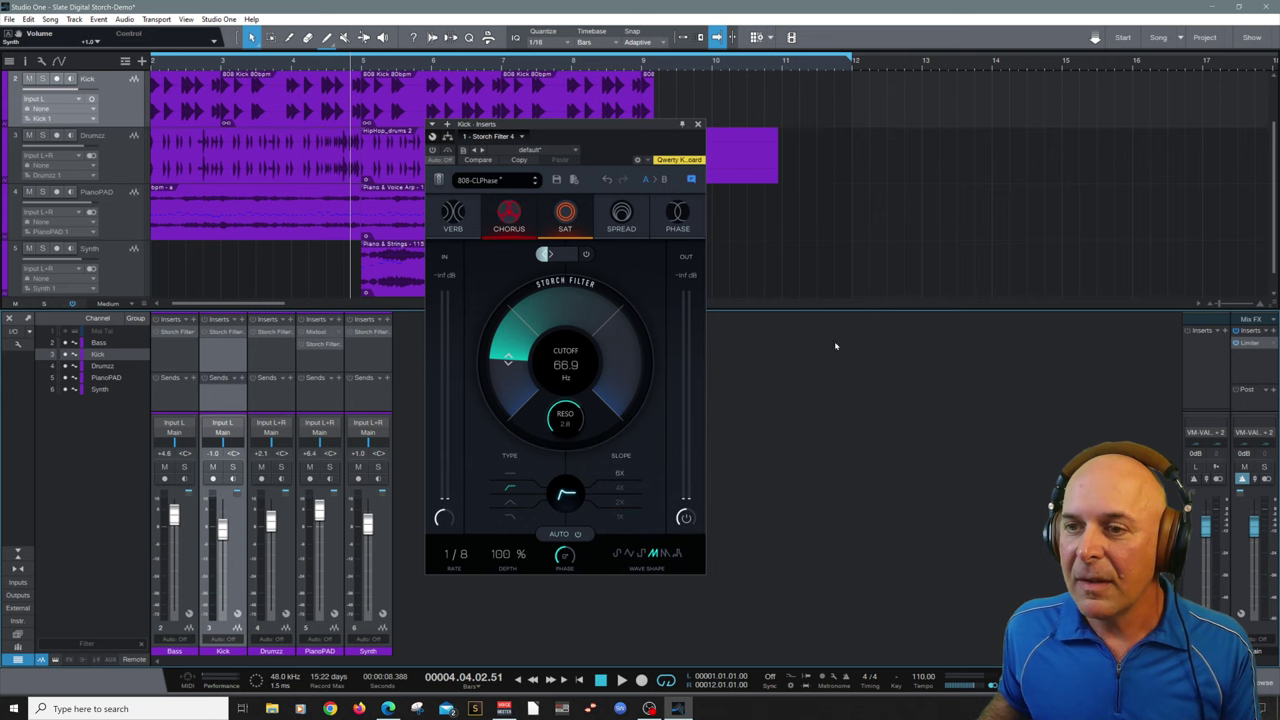
left_click(578, 680)
key("space")
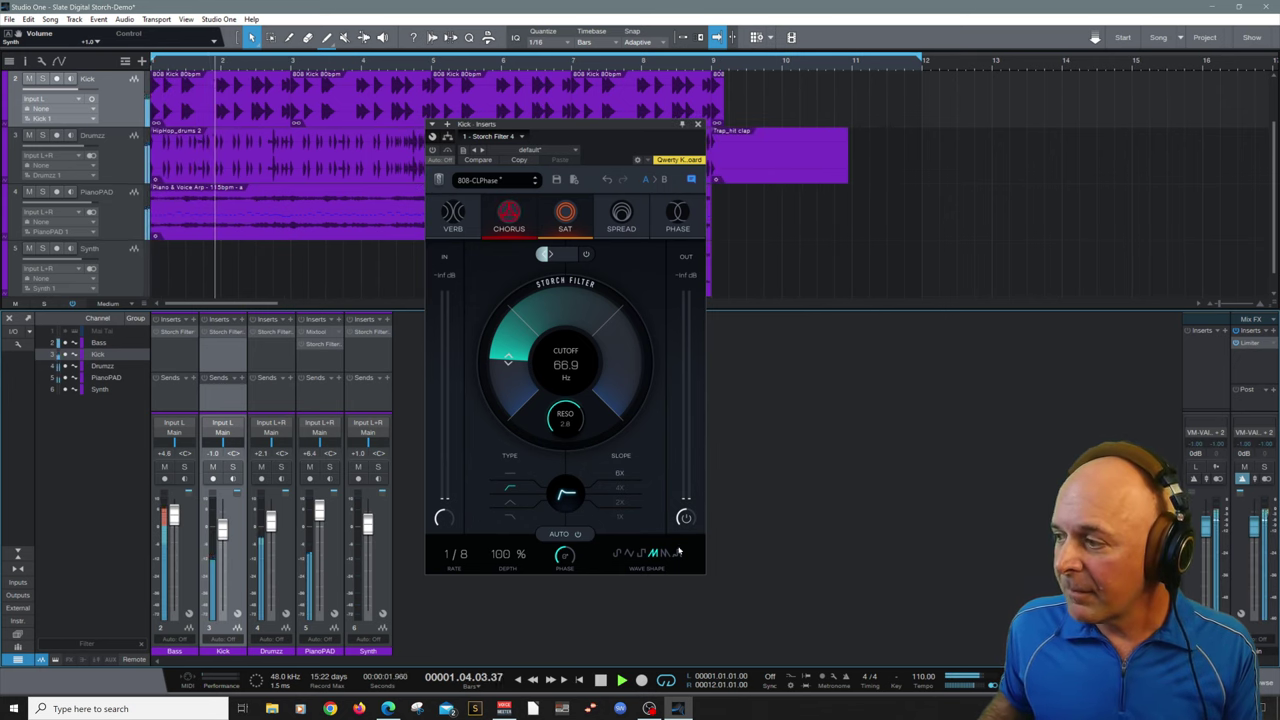
Balance the playing mix by setting Bass to -1.0 dB, Kick to -2.2 dB, PianoPAD to +4.1 dB and Drumzz to +0.8 dB
left_click_drag(175, 528, 226, 538)
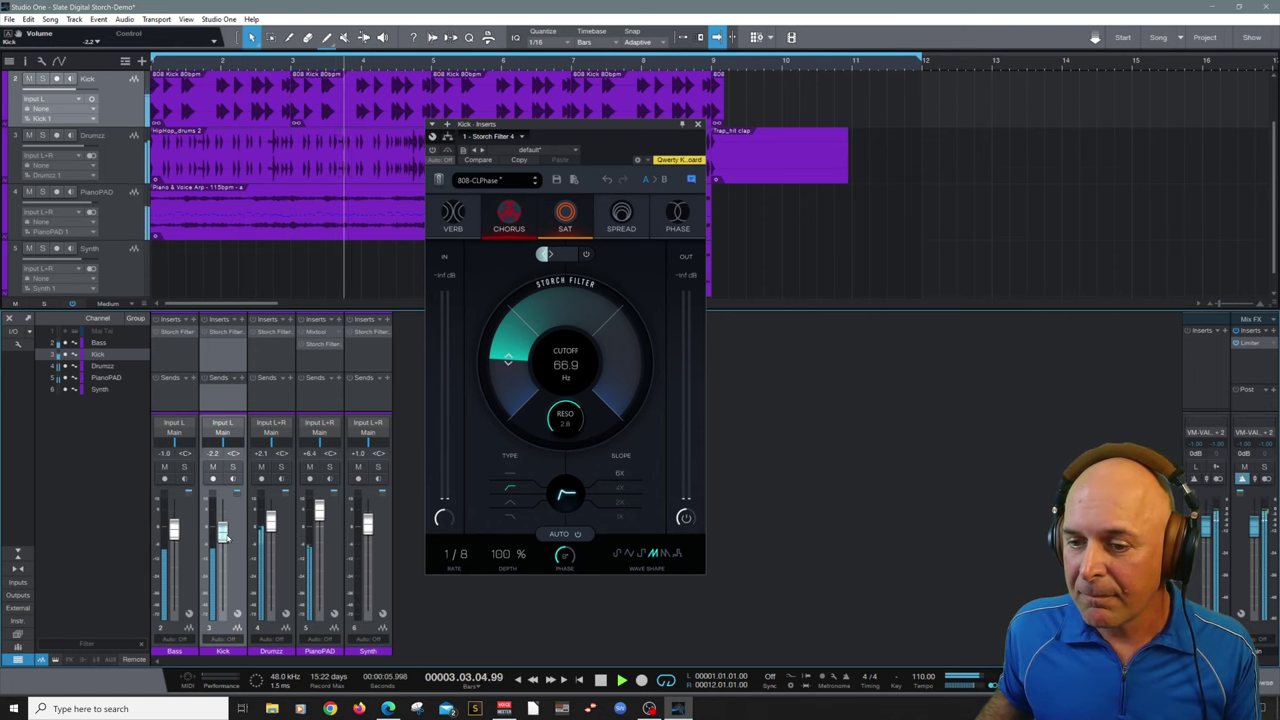
left_click_drag(319, 522, 319, 528)
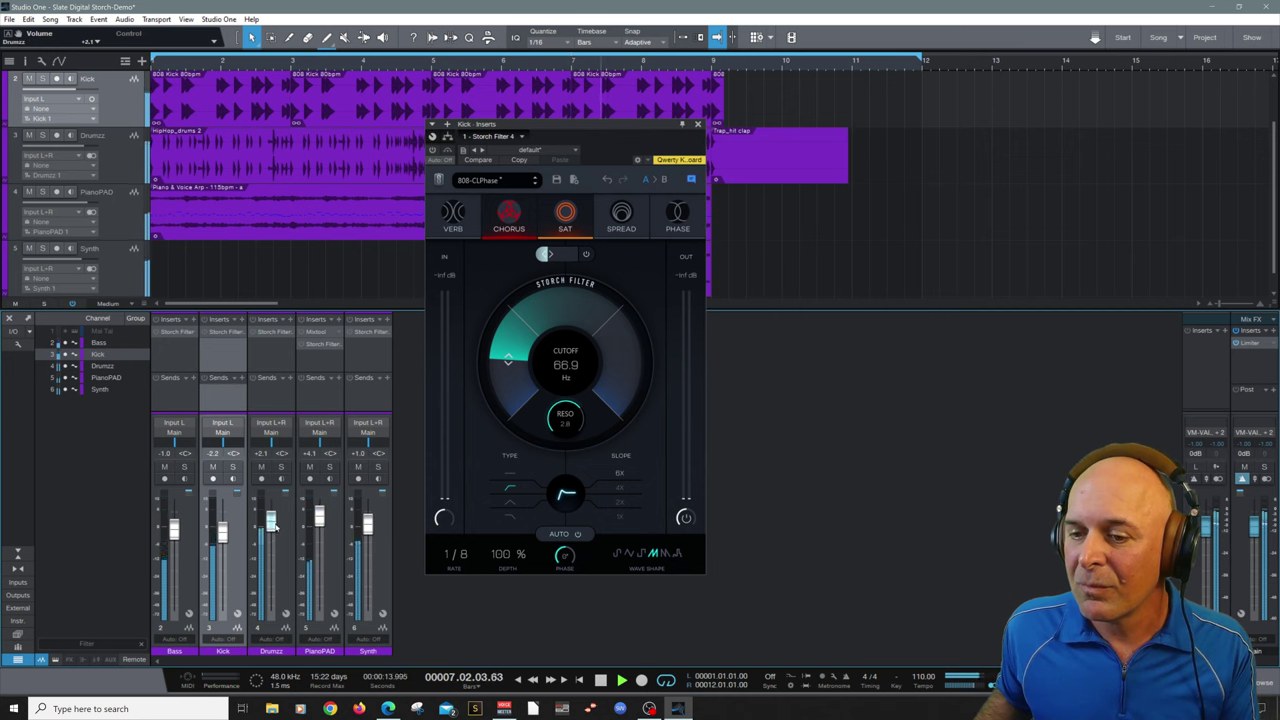
left_click_drag(272, 522, 277, 530)
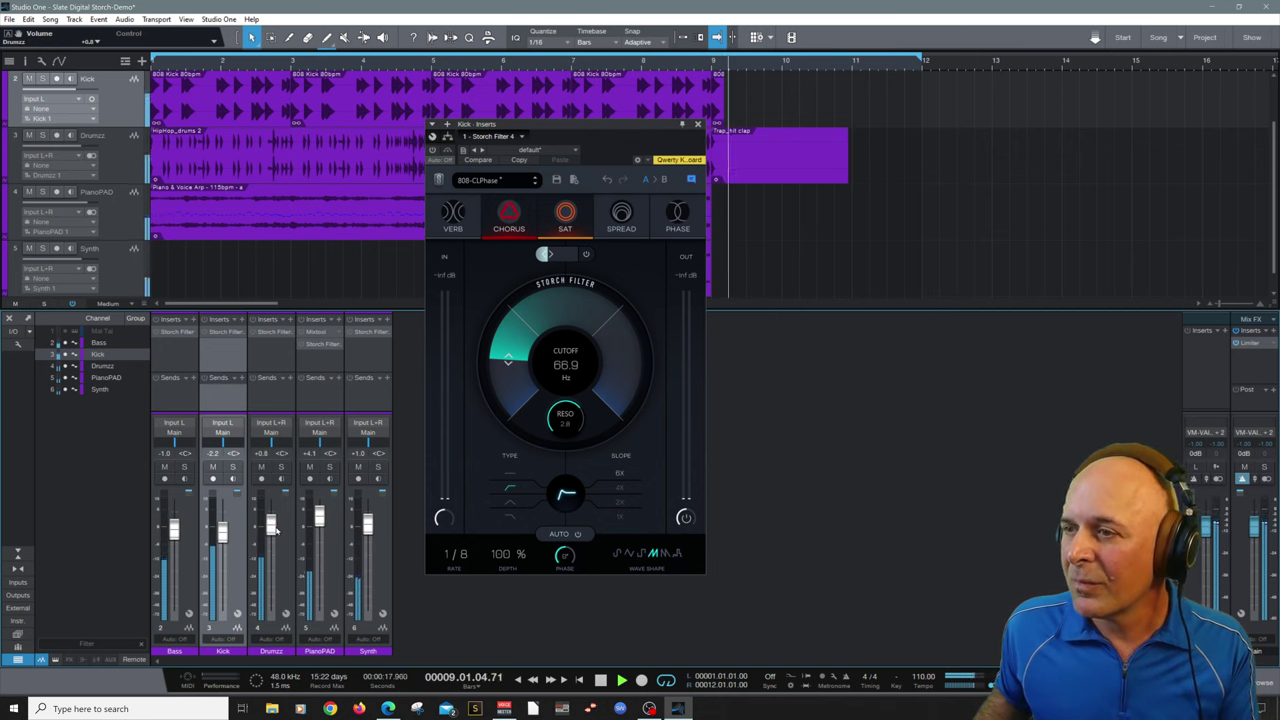
key("space")
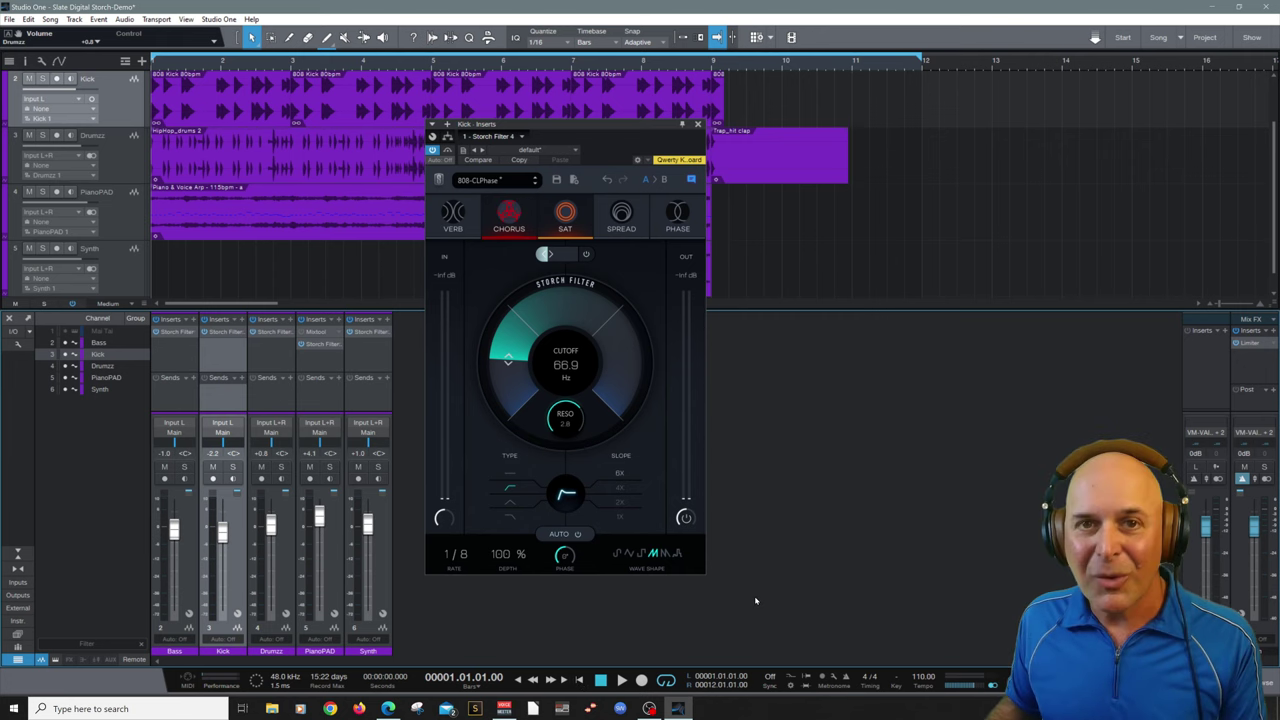
Play the full mix from the song start with the Storch Filter inserts active, and restart it for another listen
key("space")
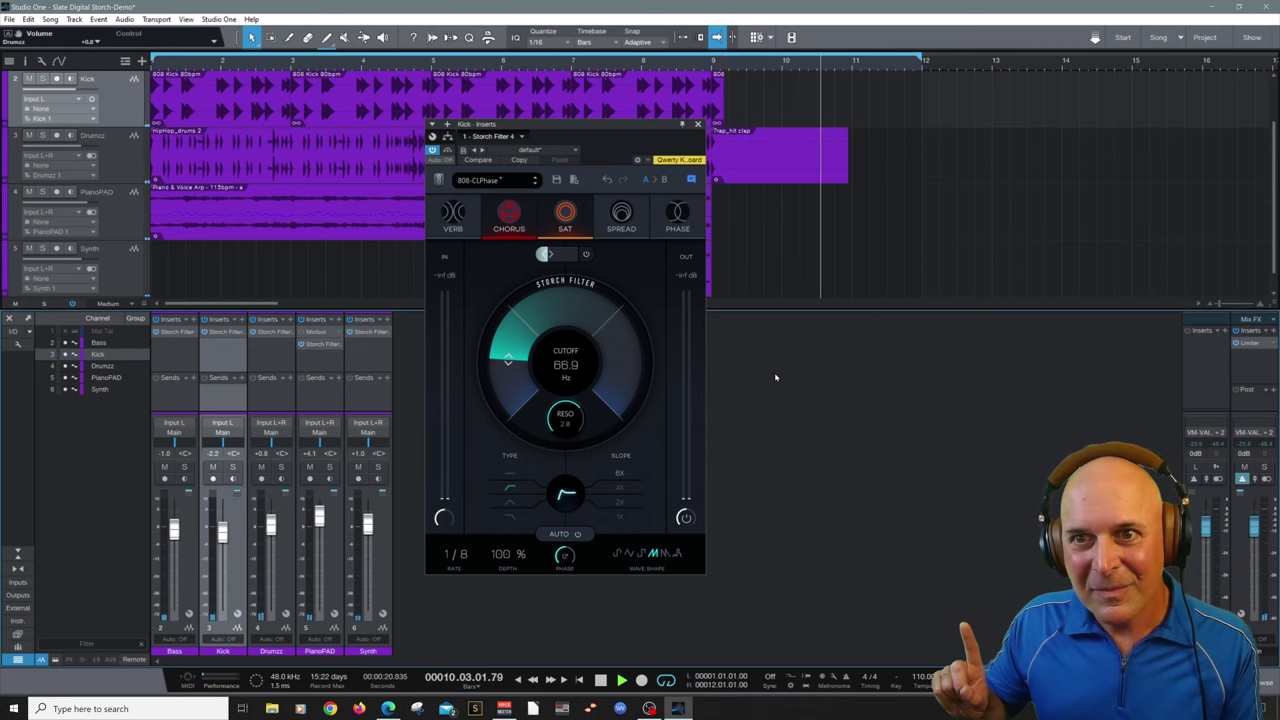
key("space")
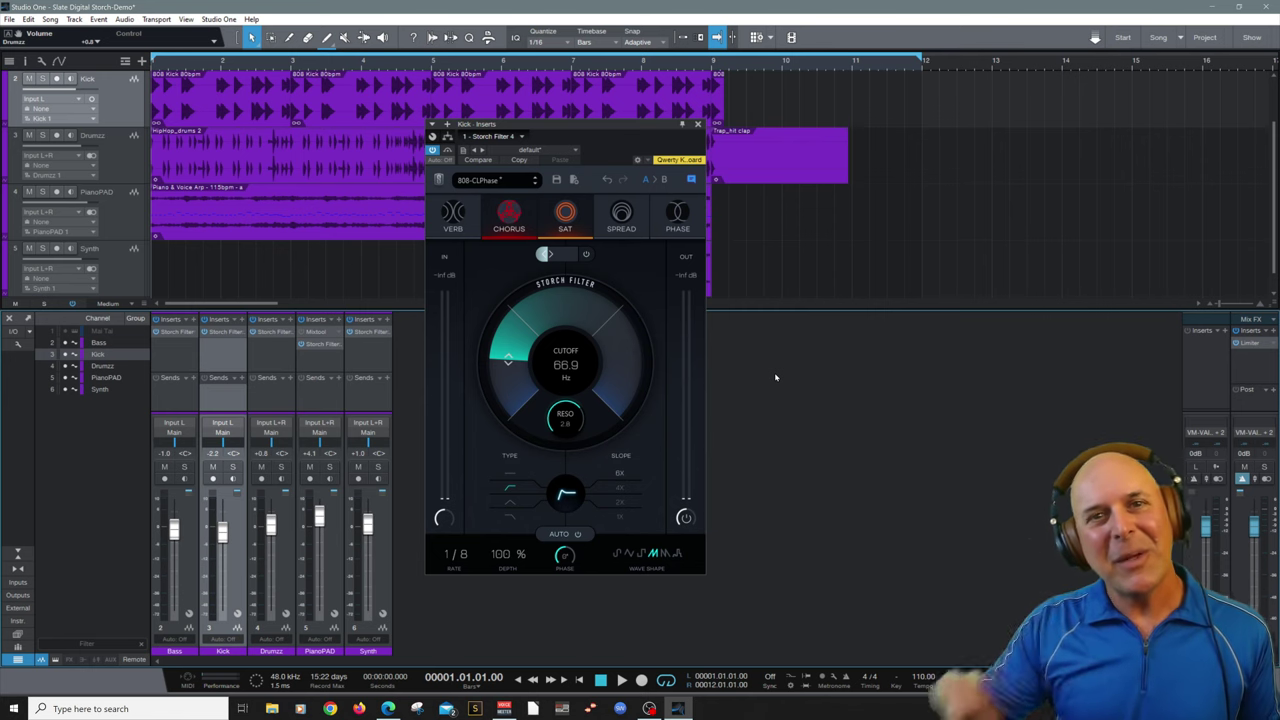
key("space")
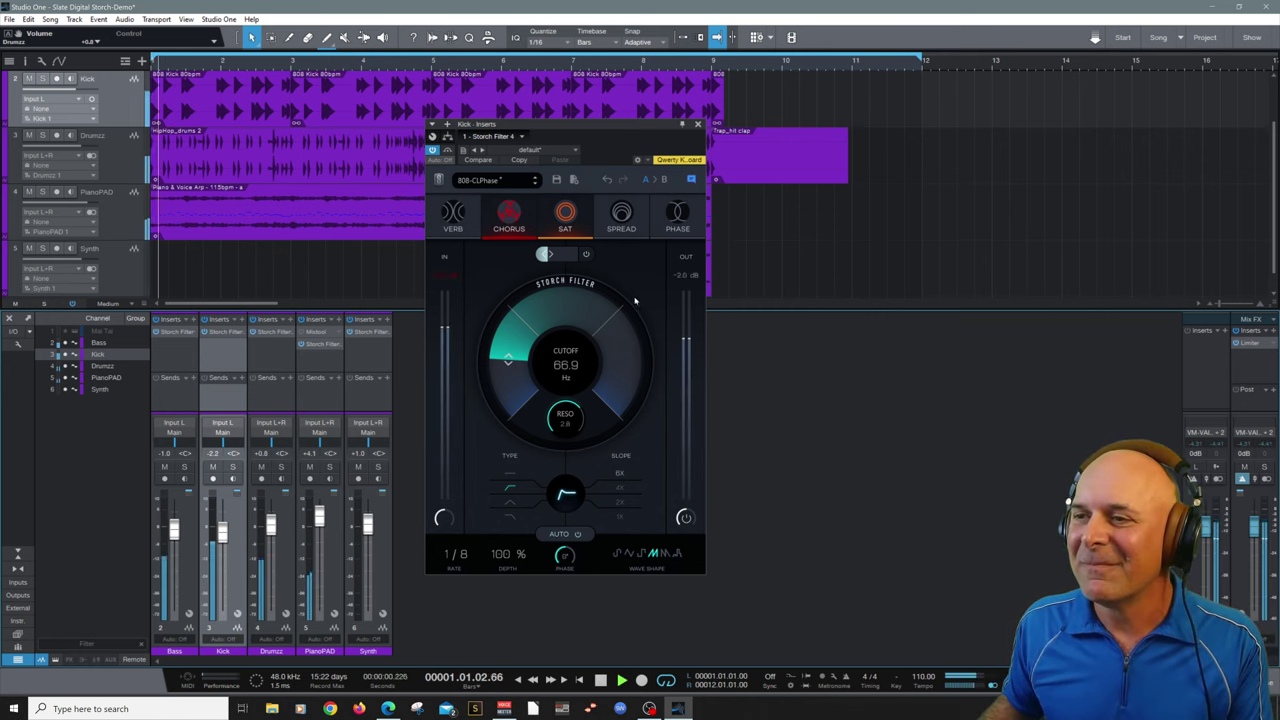